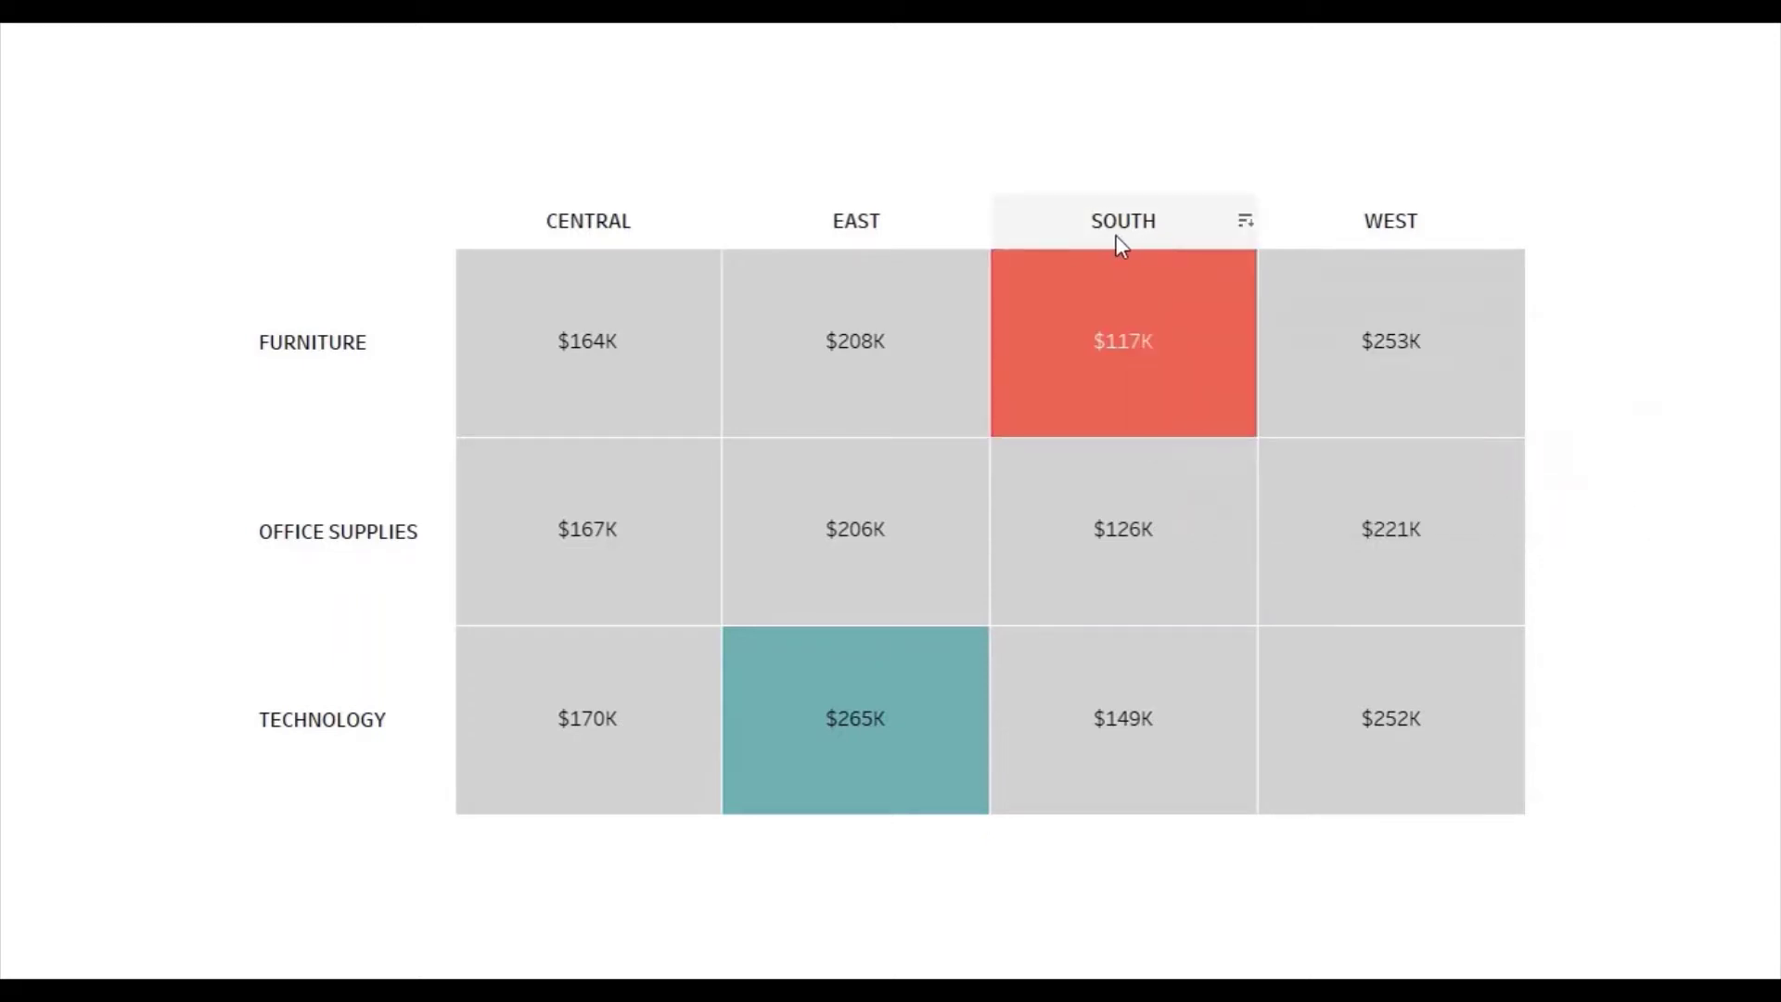
mouse_move(821, 554)
mouse_move(876, 722)
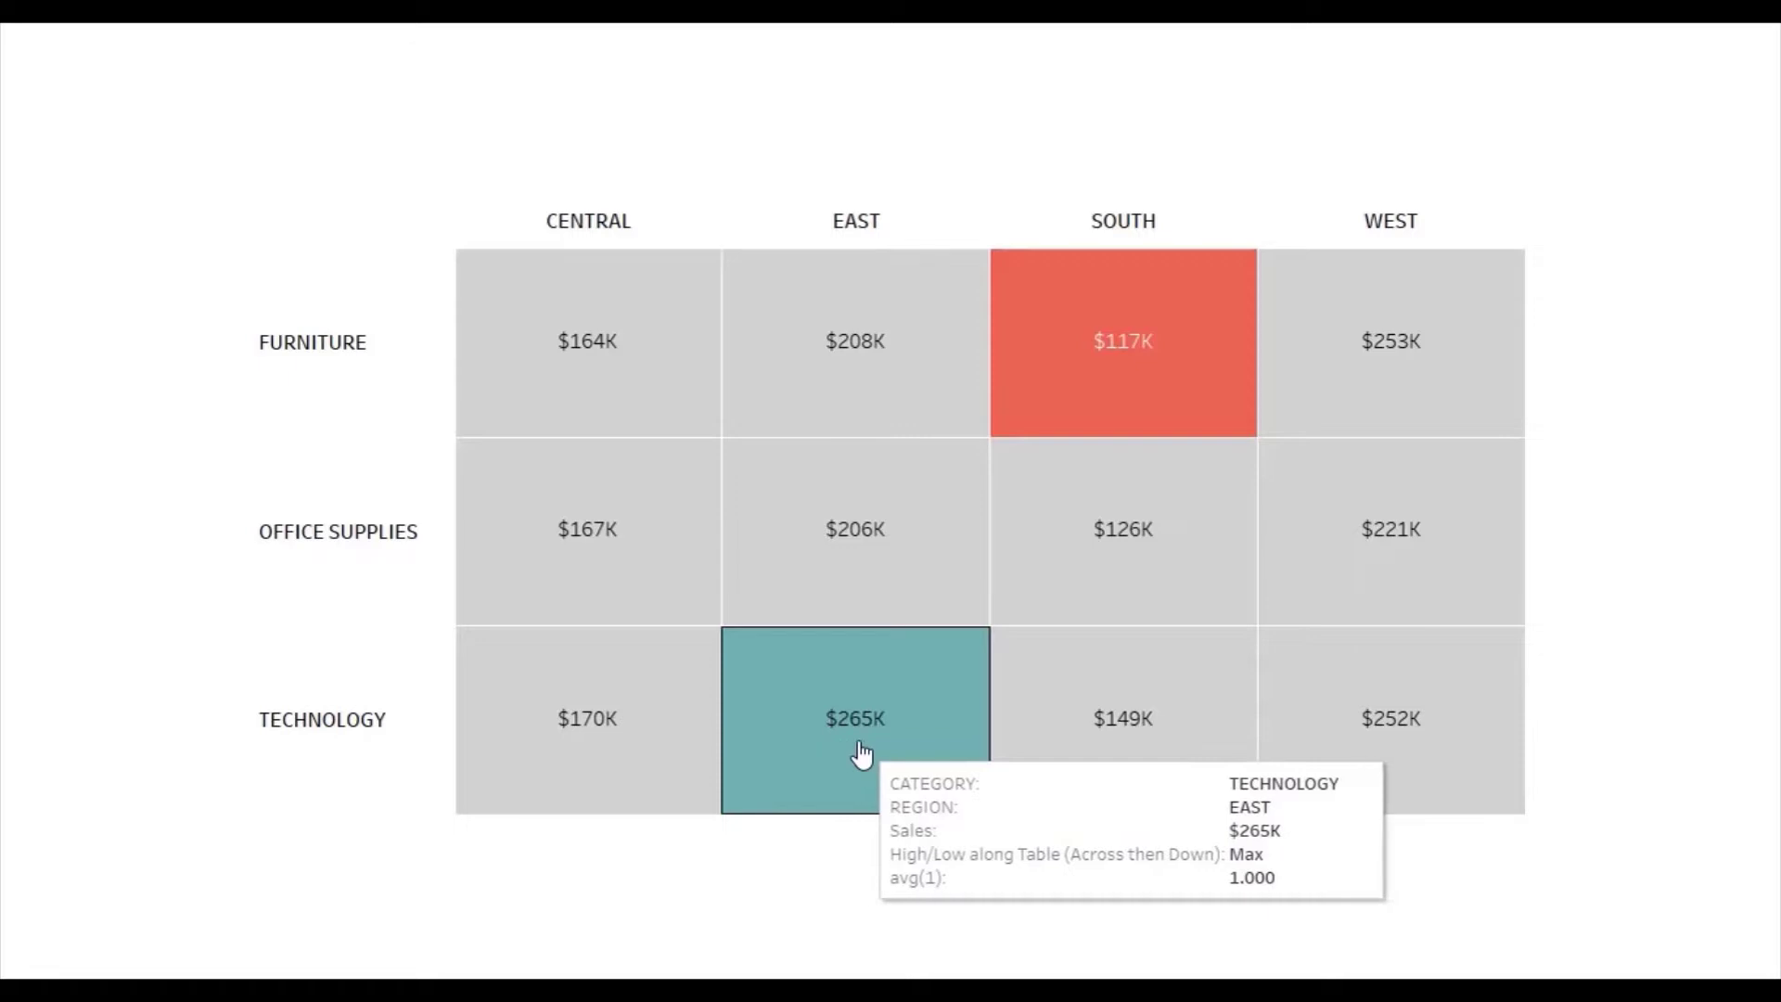
mouse_move(855, 232)
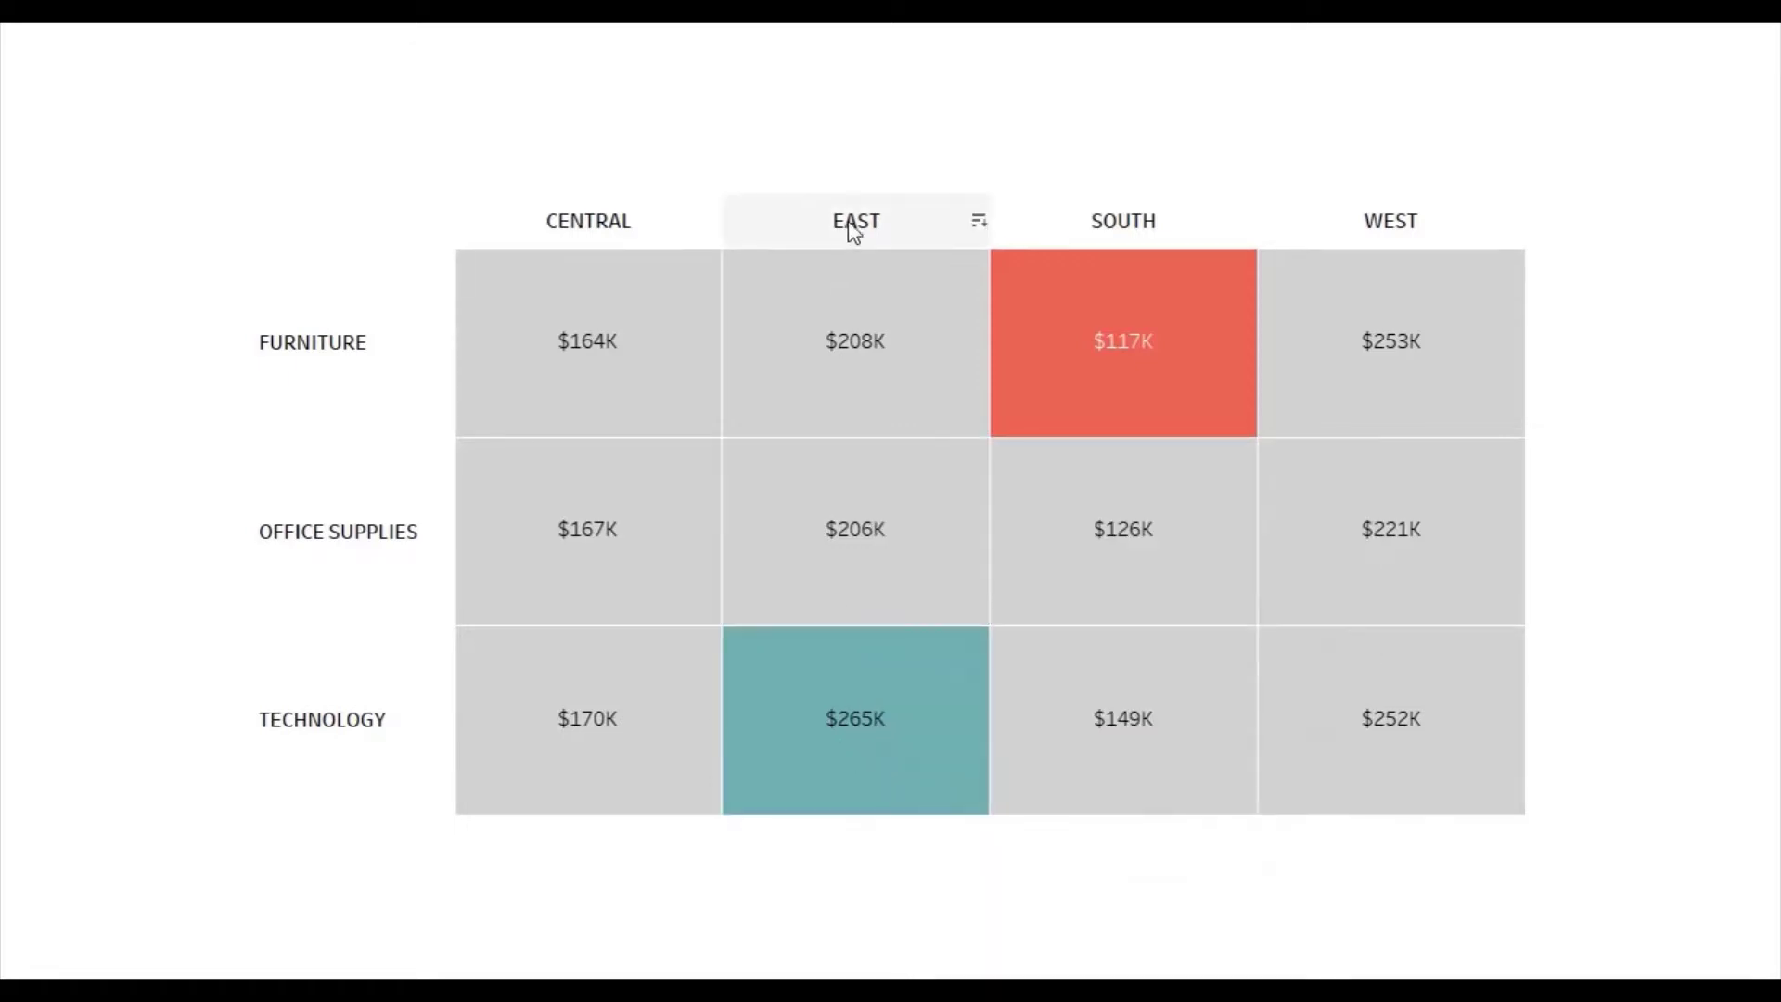
mouse_move(382, 739)
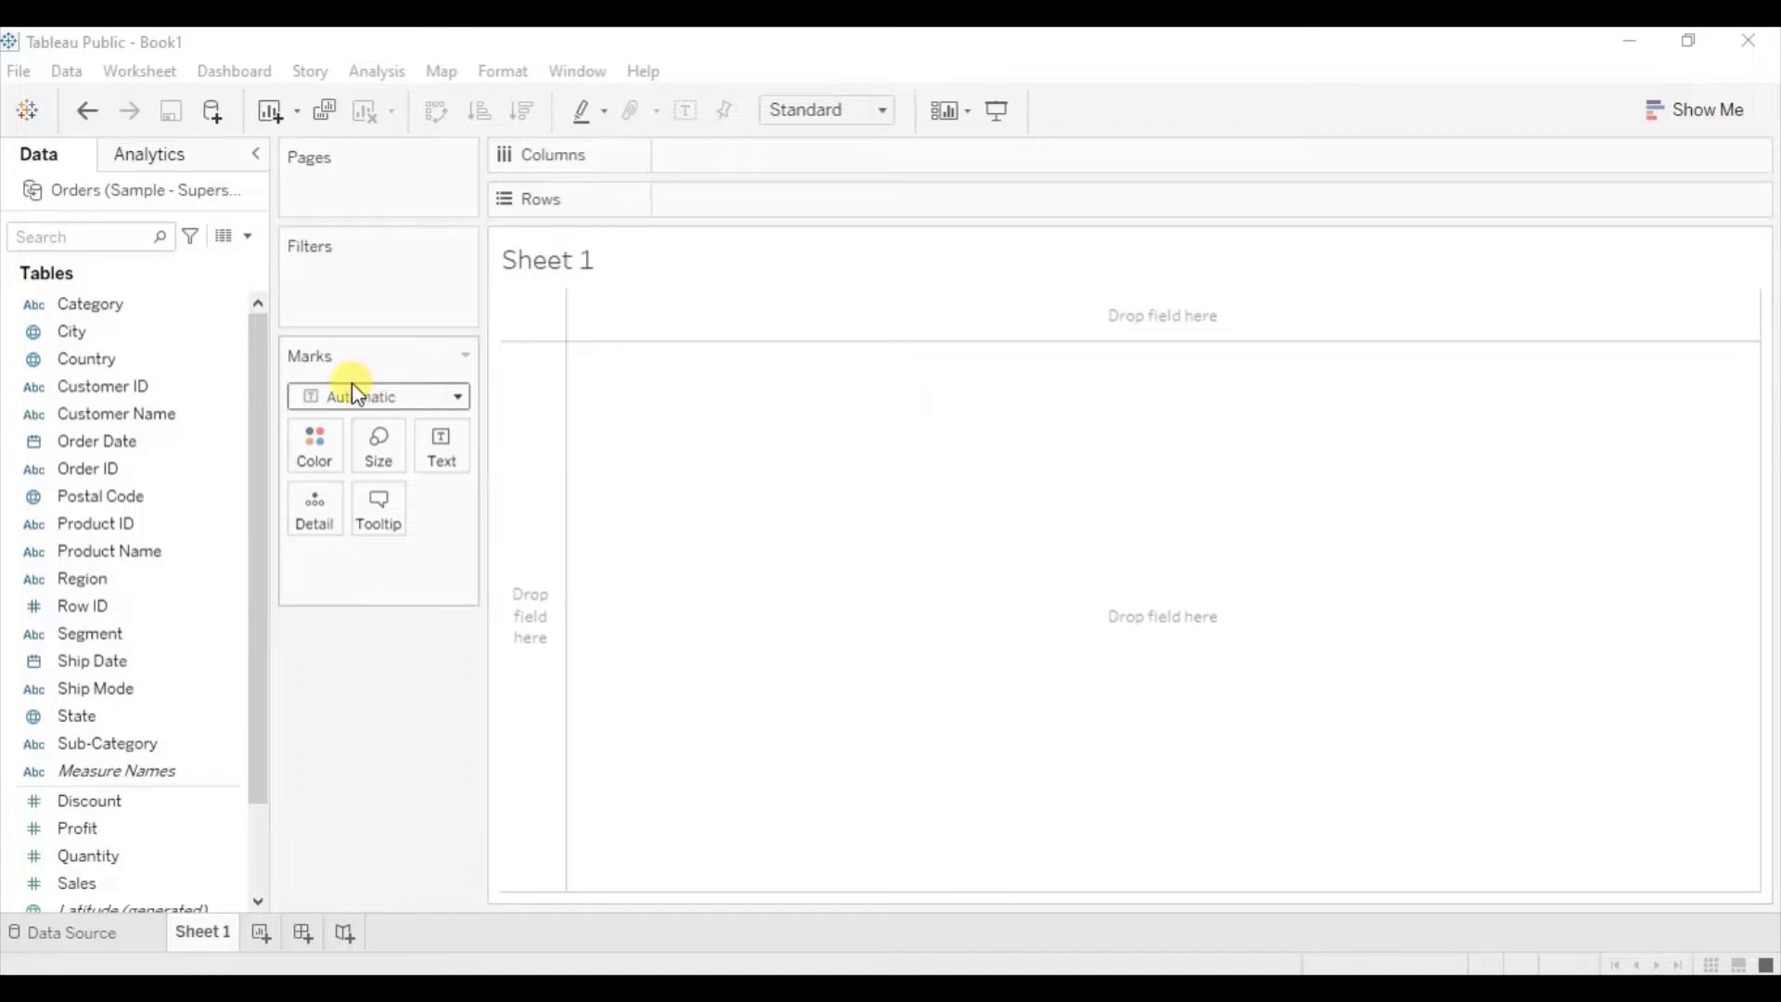
Build a crosstab with Category on rows, Region on columns and the sum of Sales as text
left_click(126, 311)
left_click_drag(126, 312, 710, 213)
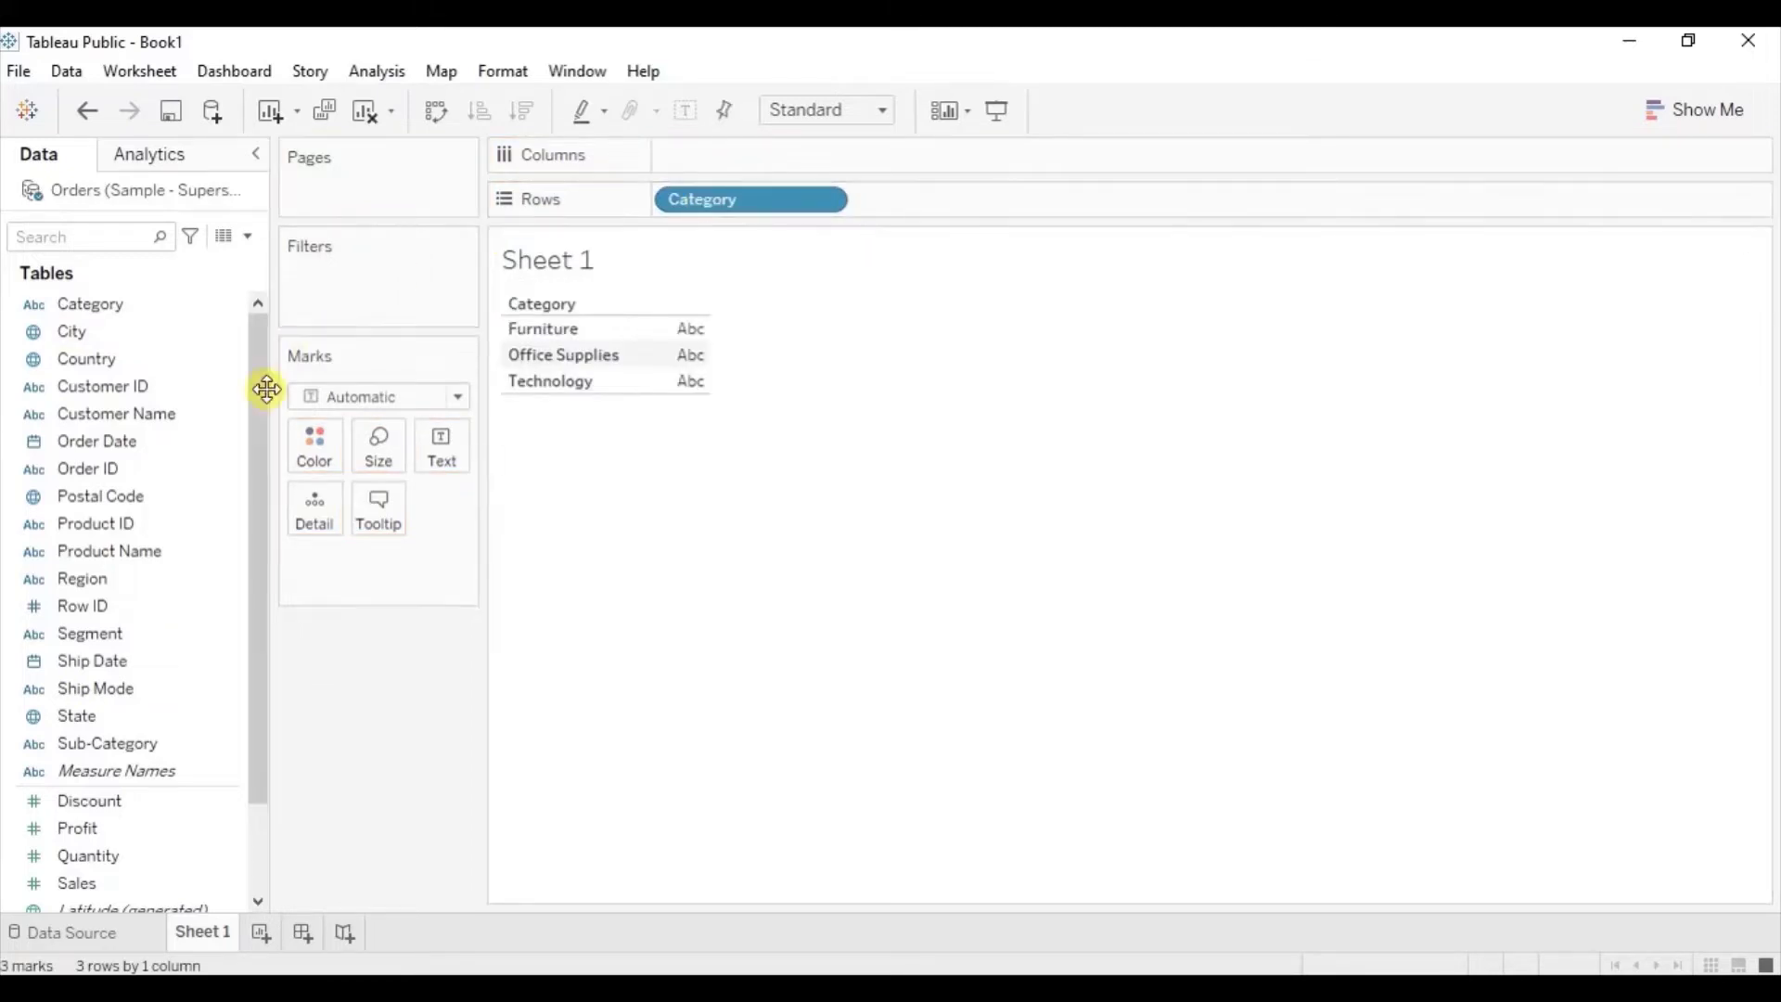
left_click_drag(125, 592, 724, 160)
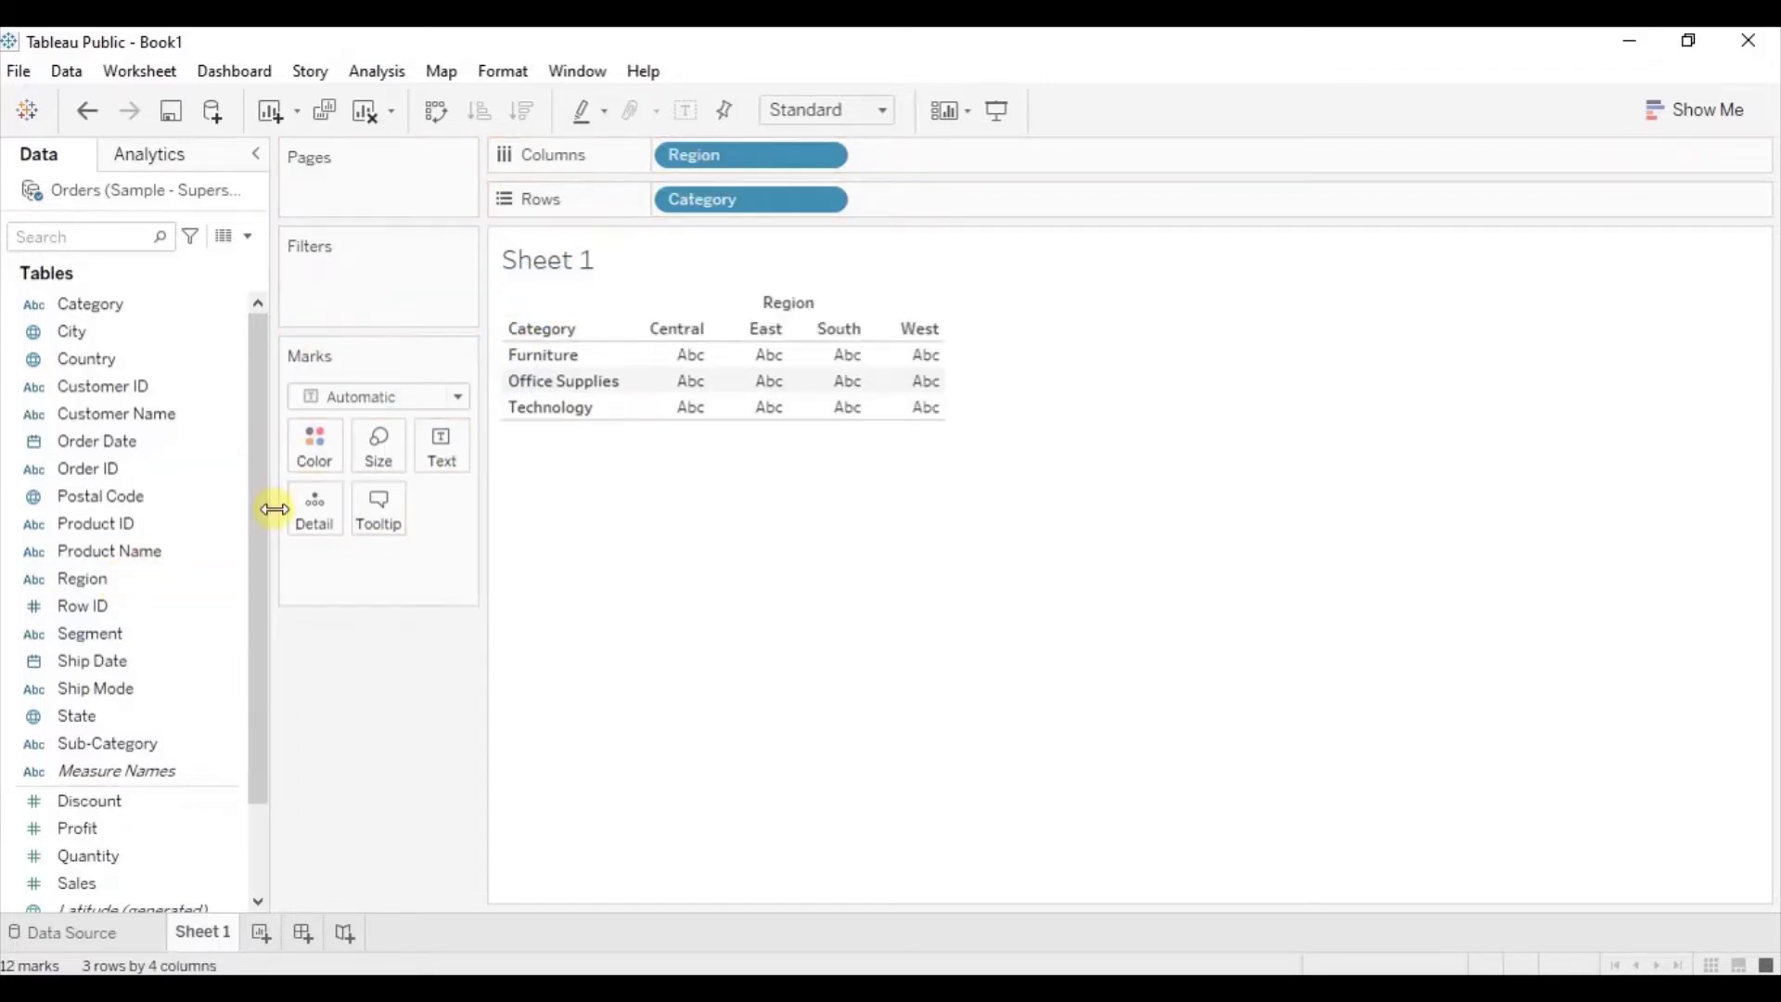
left_click_drag(96, 876, 439, 443)
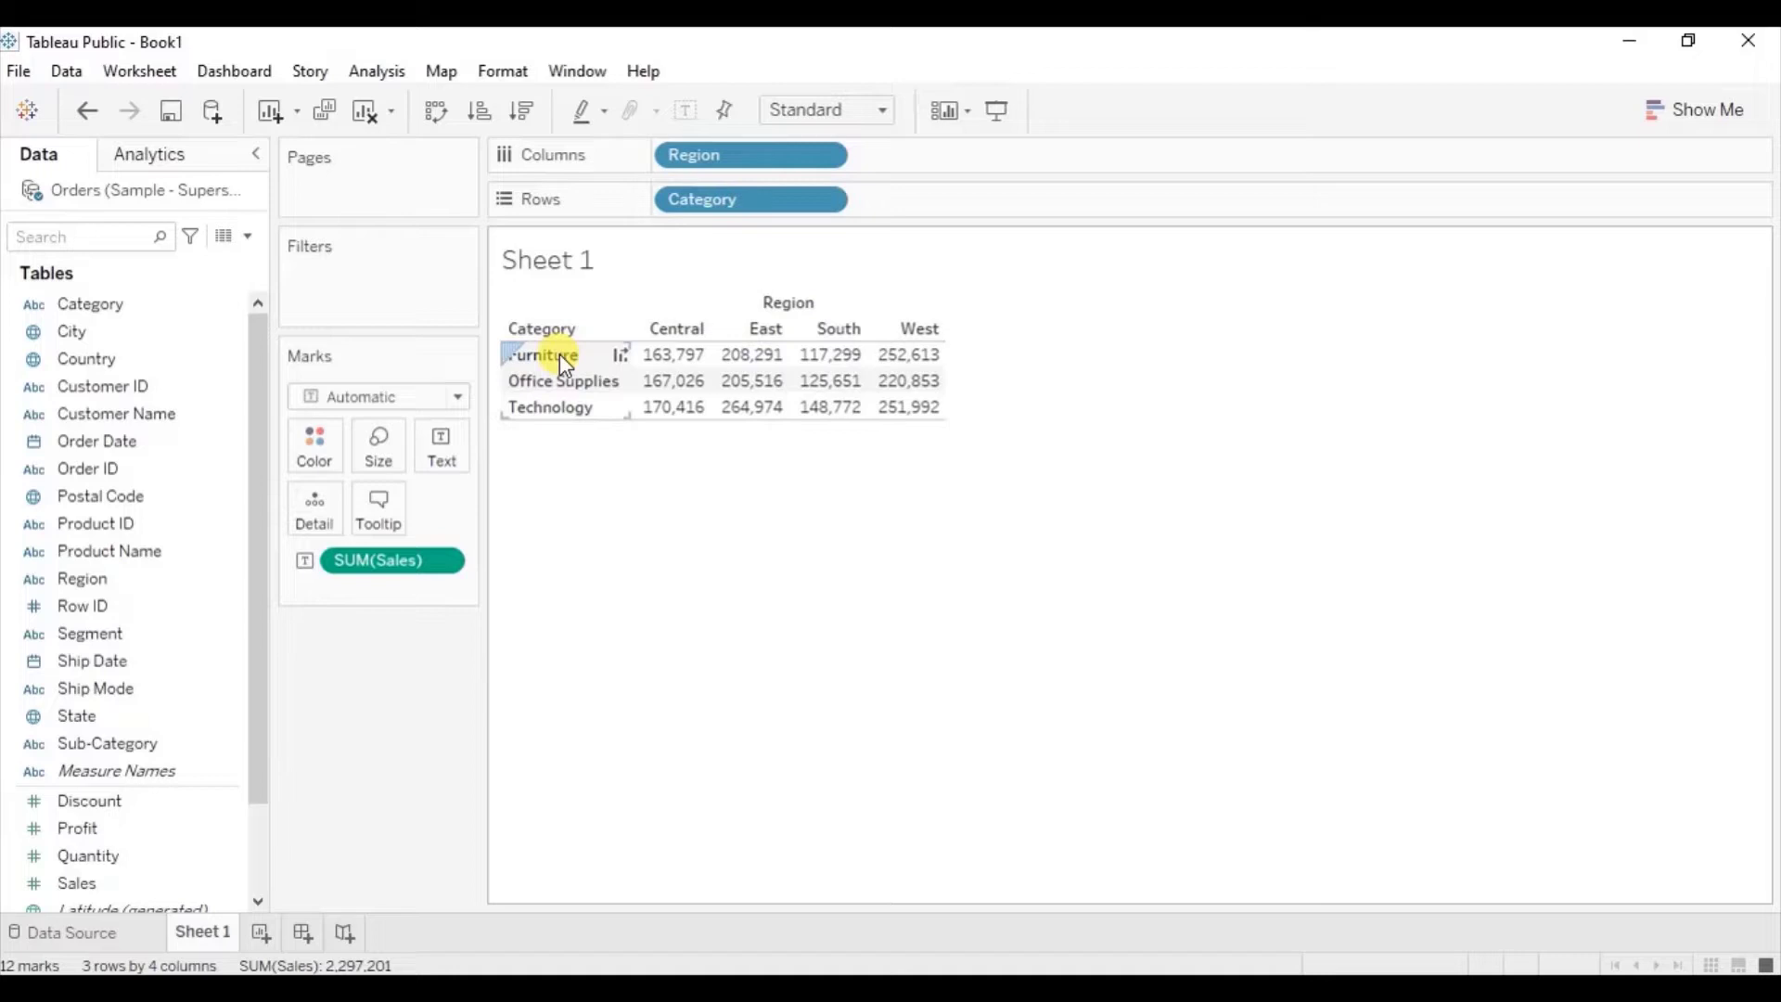
Format the Sales values in the table as custom currency with 0 decimal places
mouse_move(663, 357)
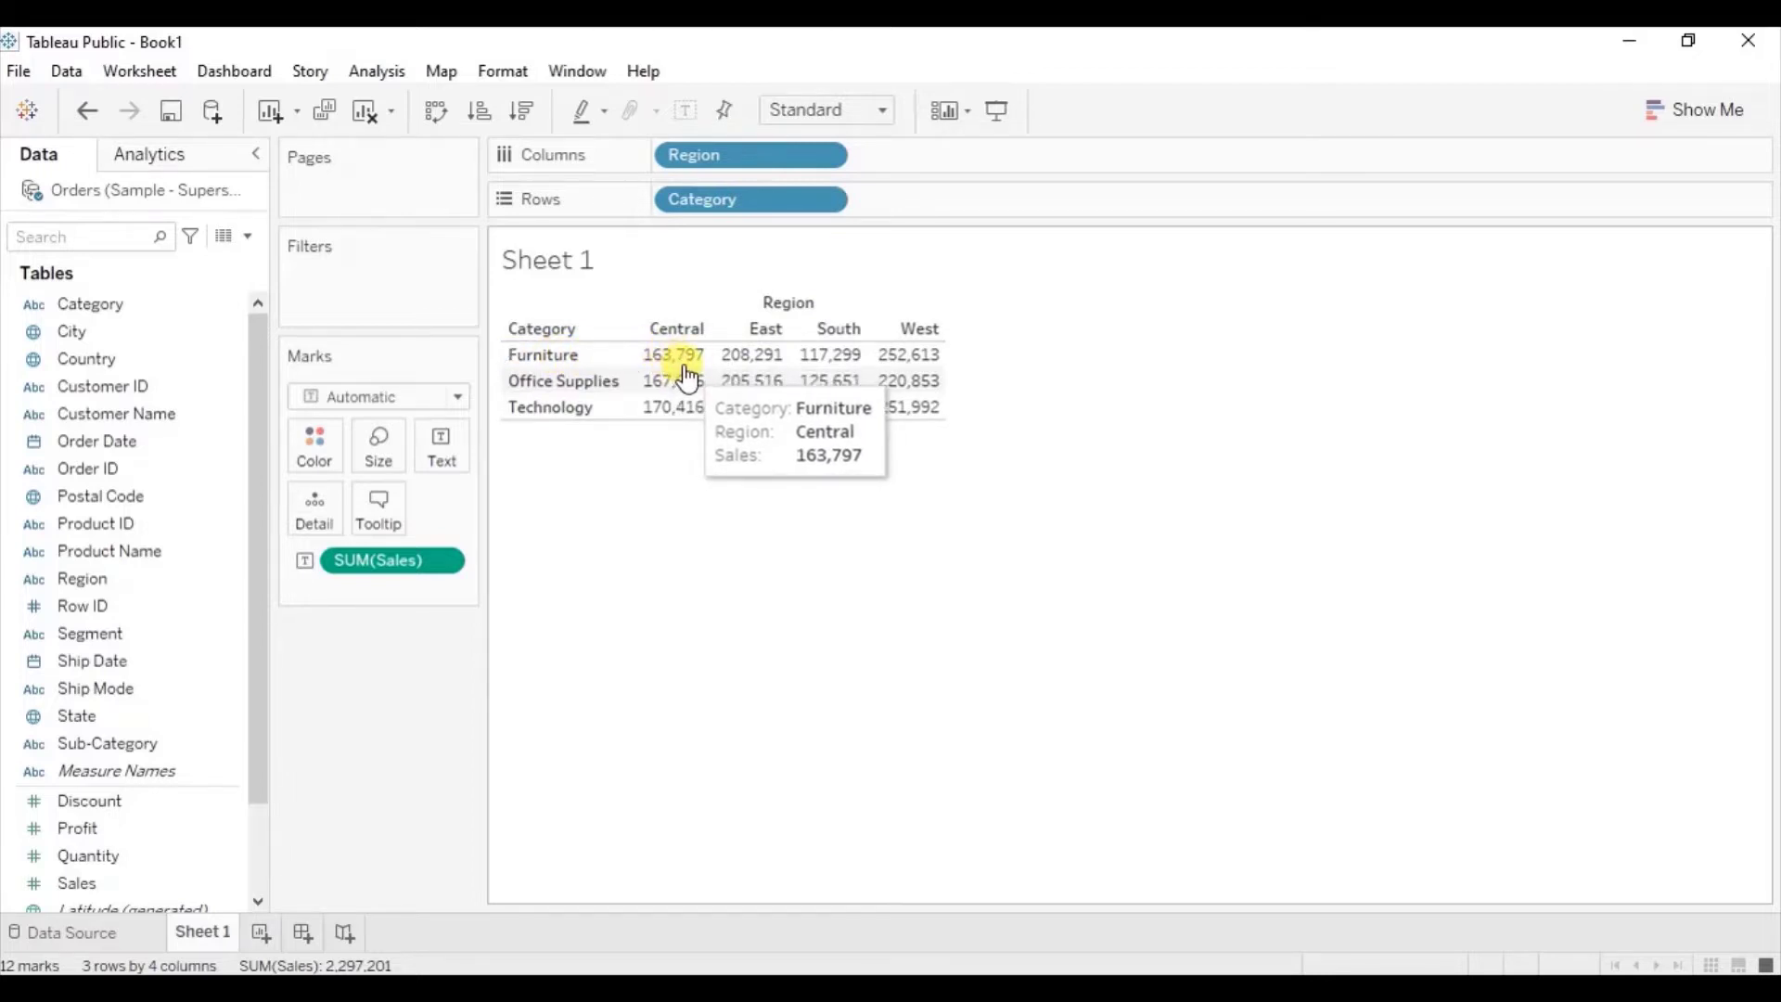
right_click(374, 565)
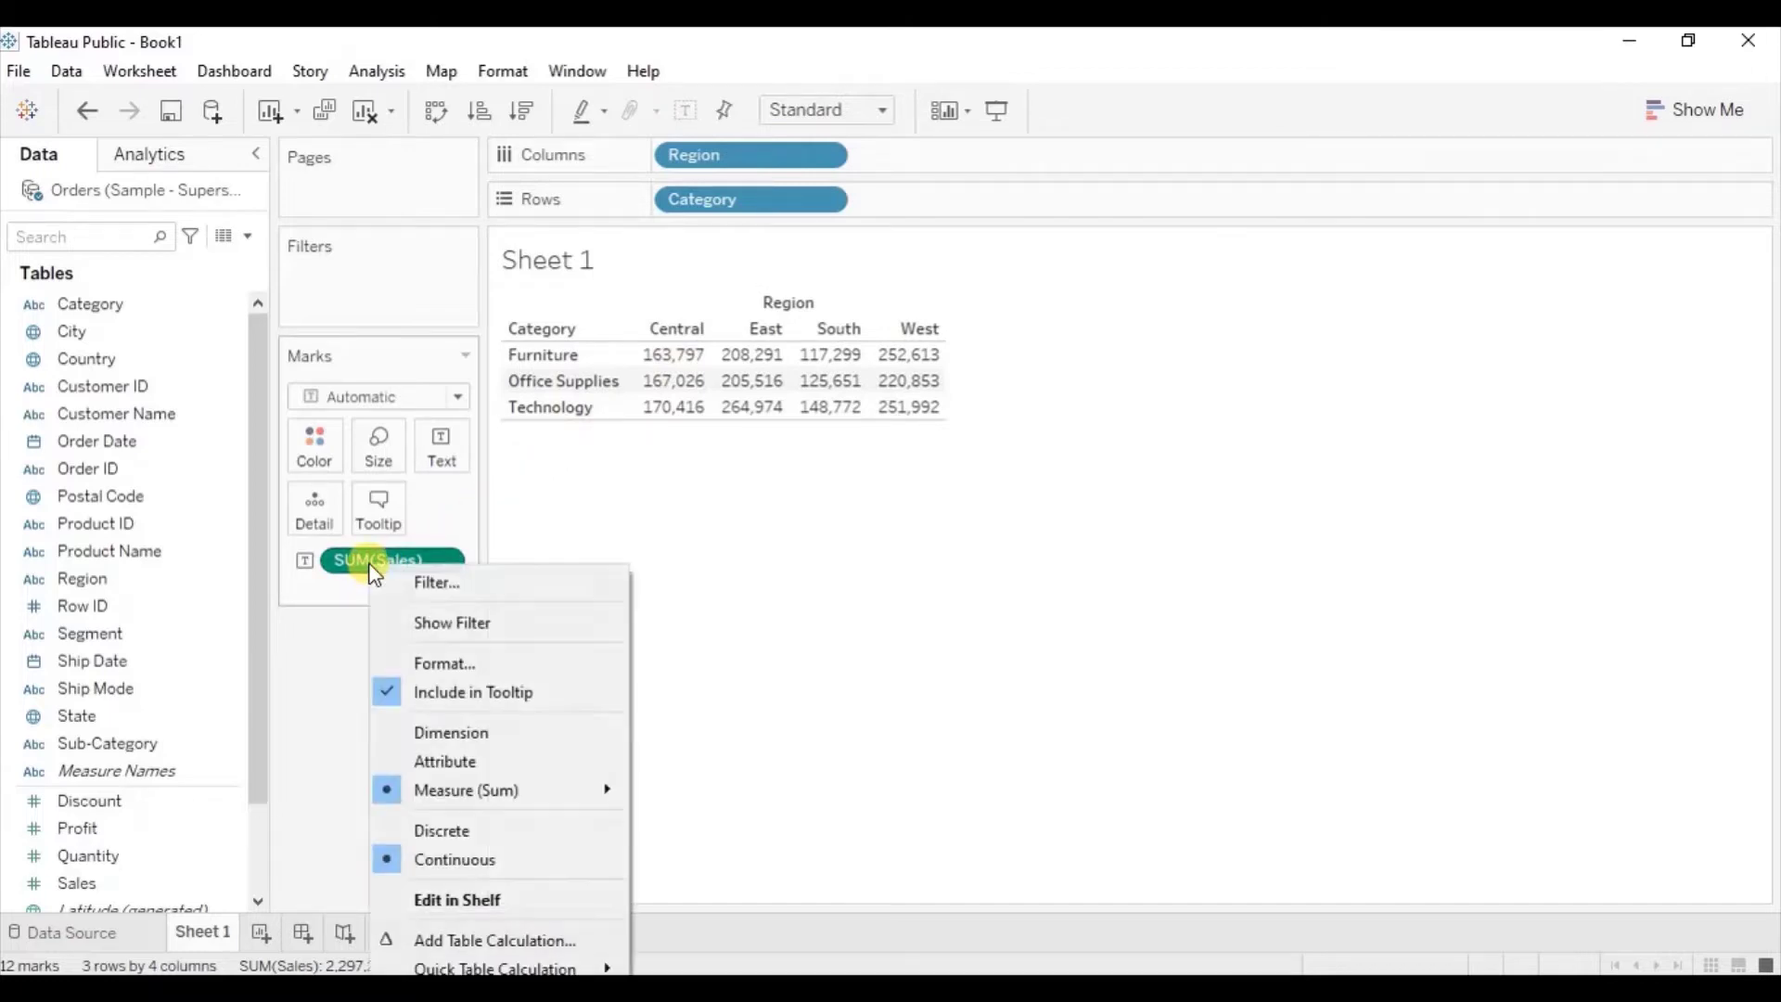
left_click(426, 660)
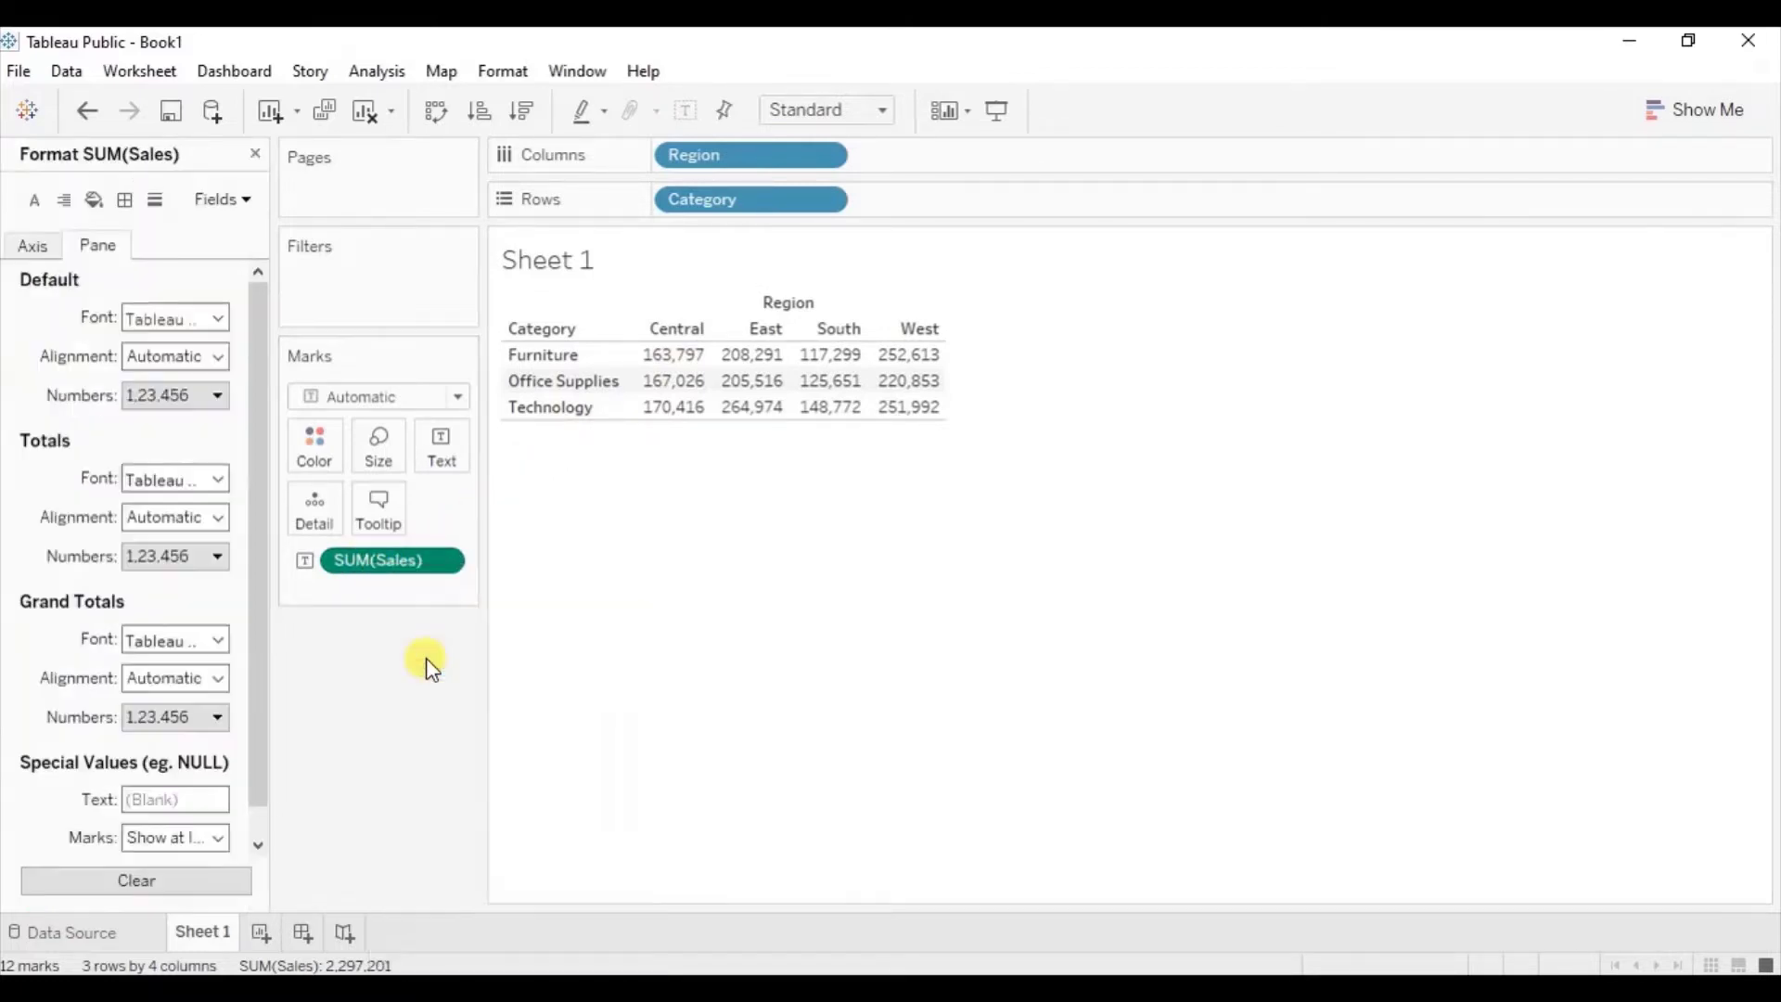
left_click(147, 392)
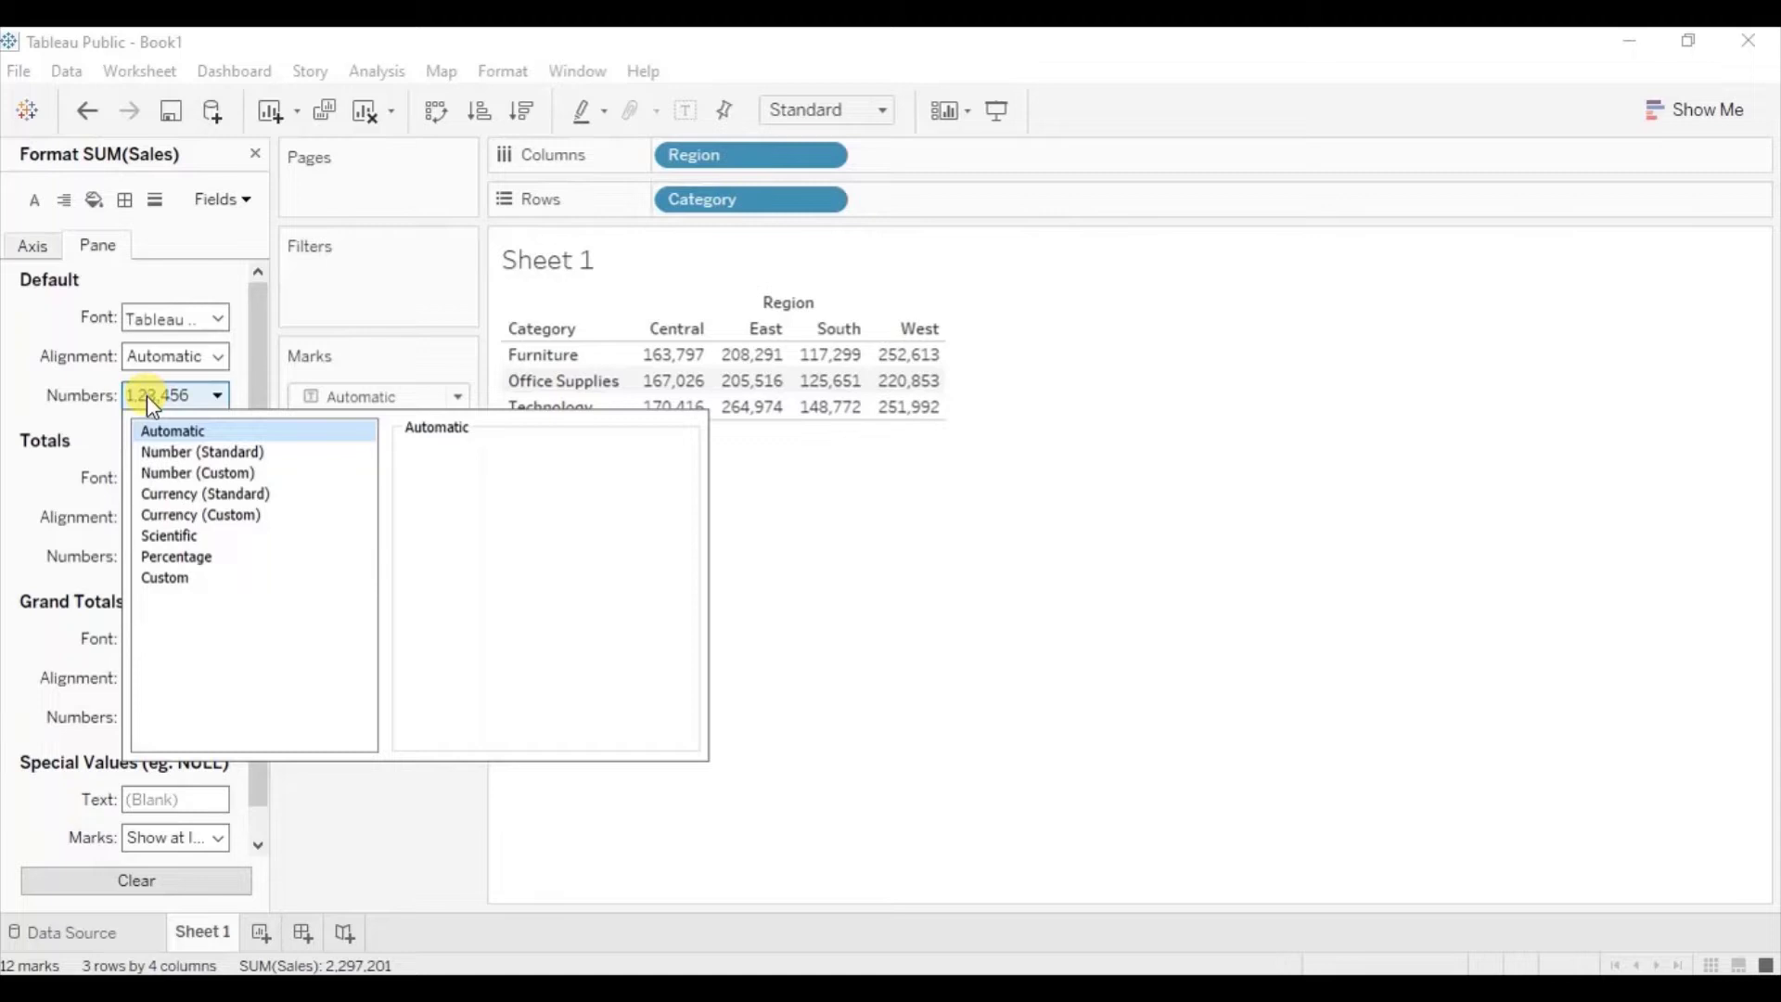
left_click(208, 515)
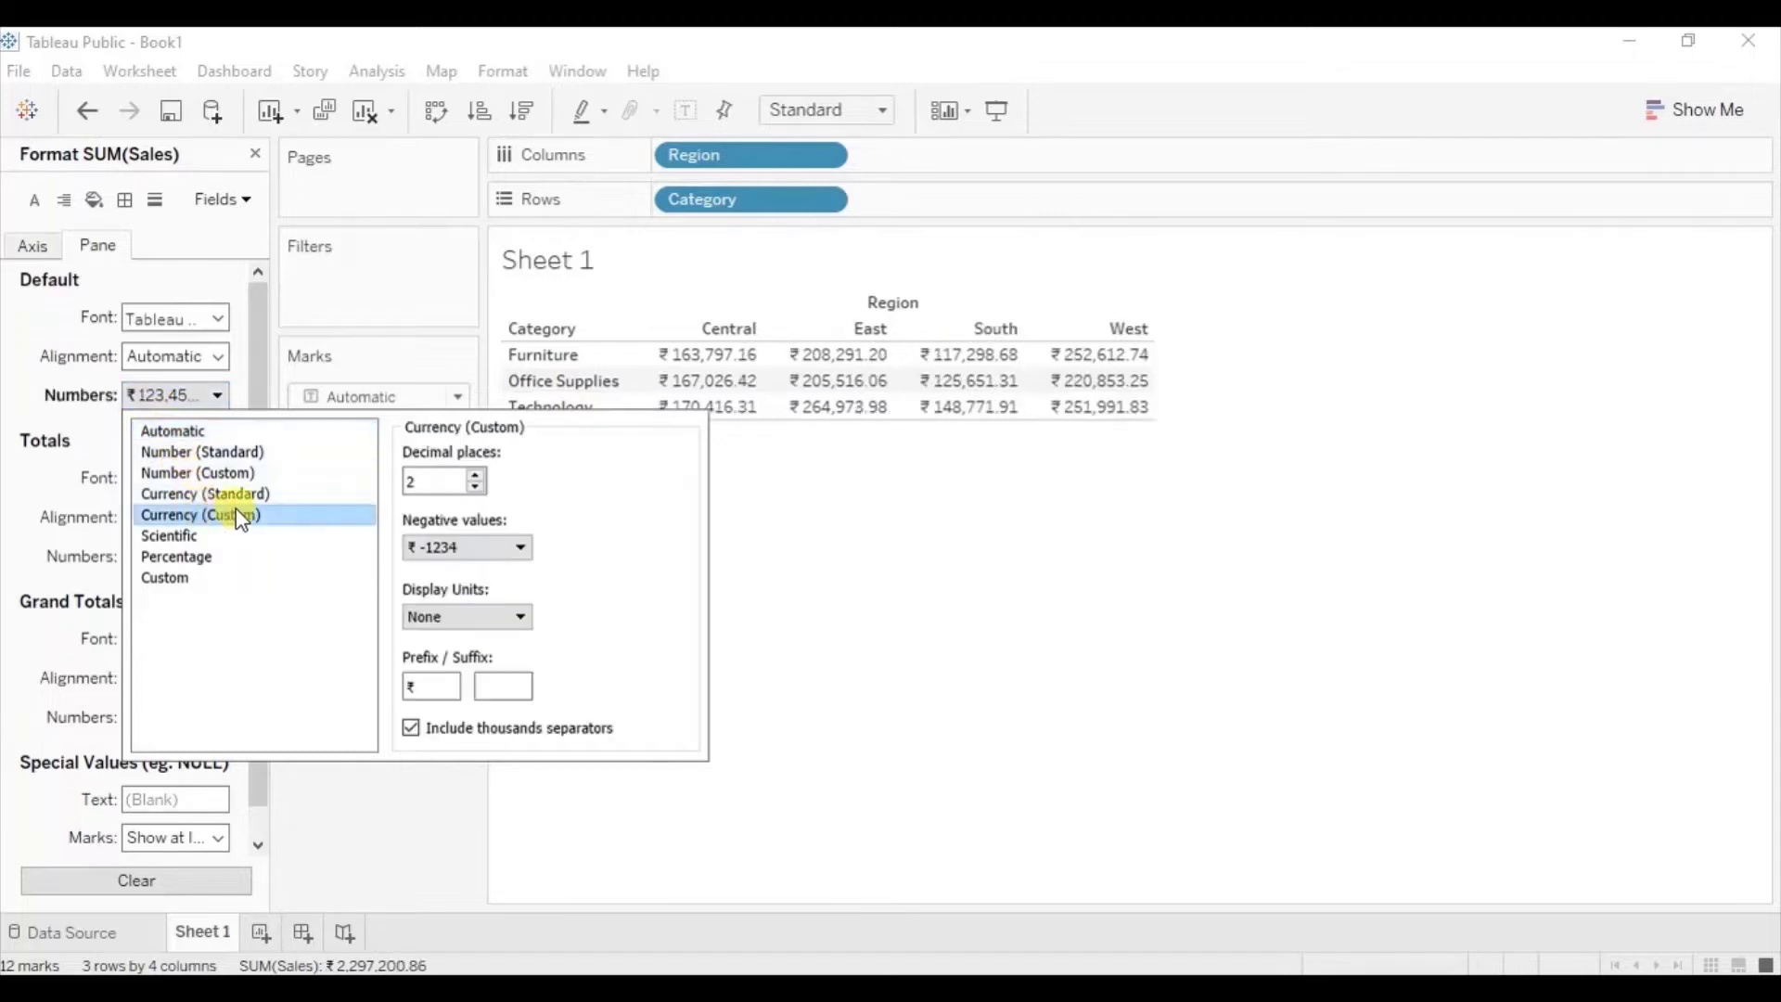
left_click(476, 486)
left_click(476, 486)
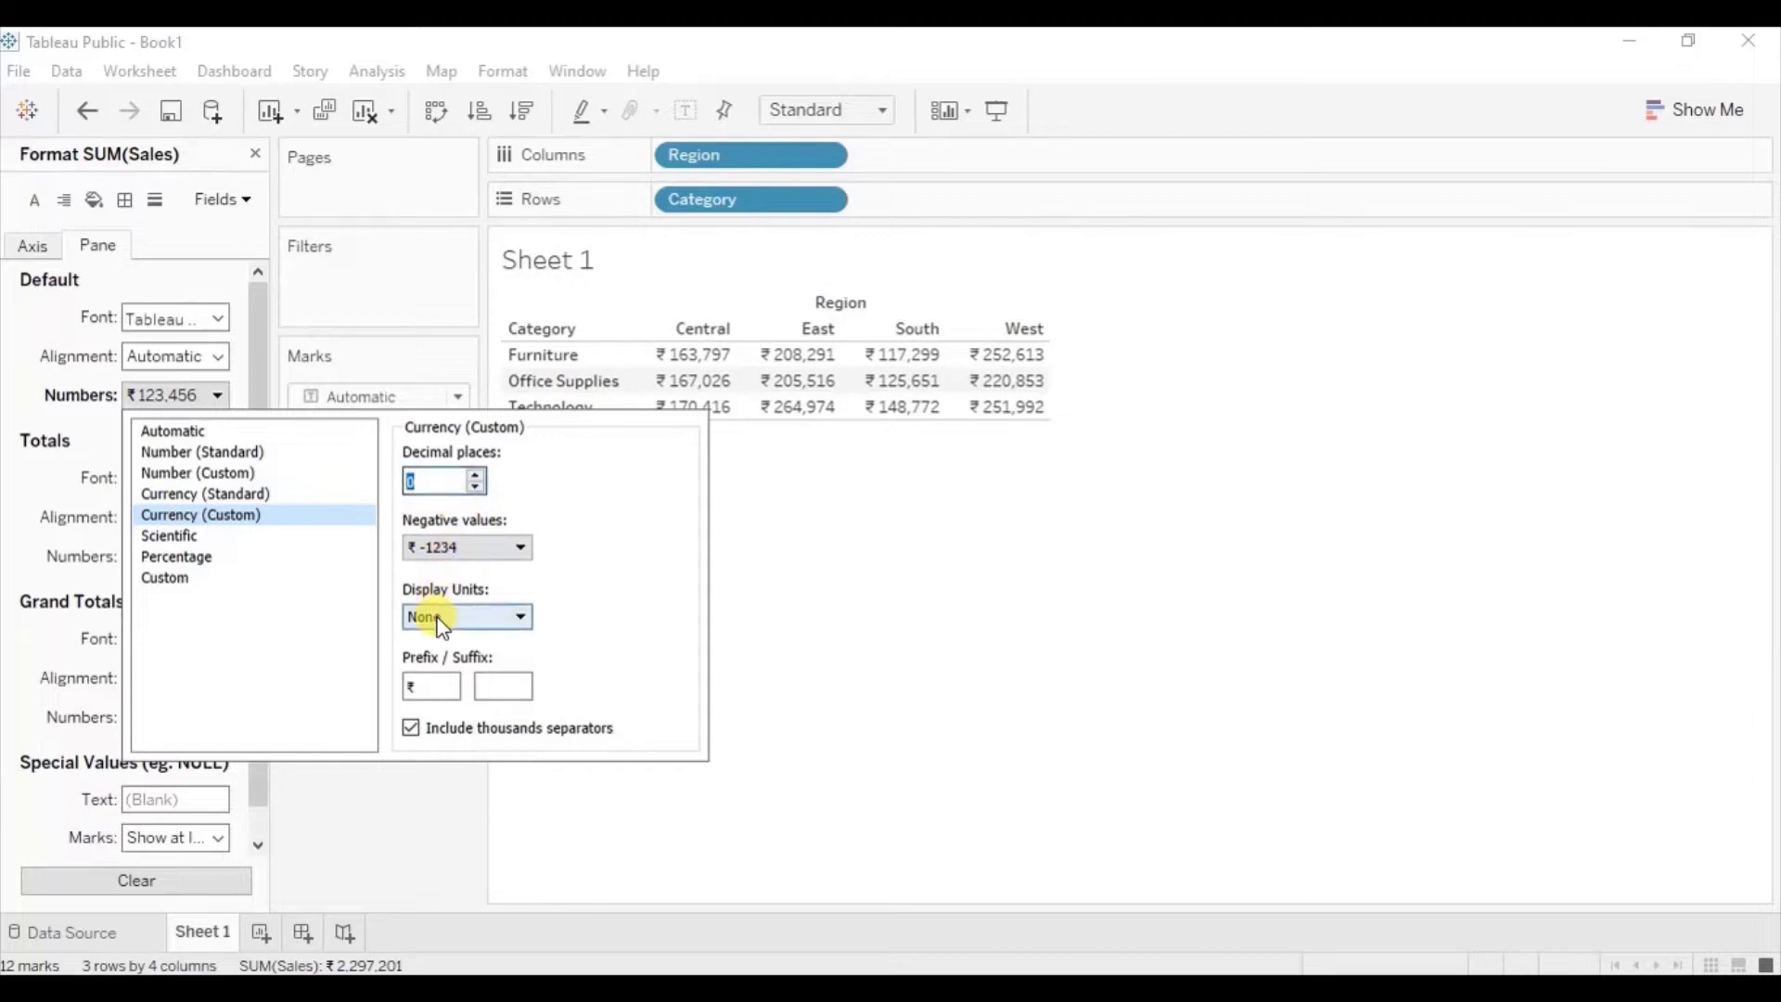
Set the currency prefix to $ and the display units to Thousands (K), and close the formatting options
left_click(417, 689)
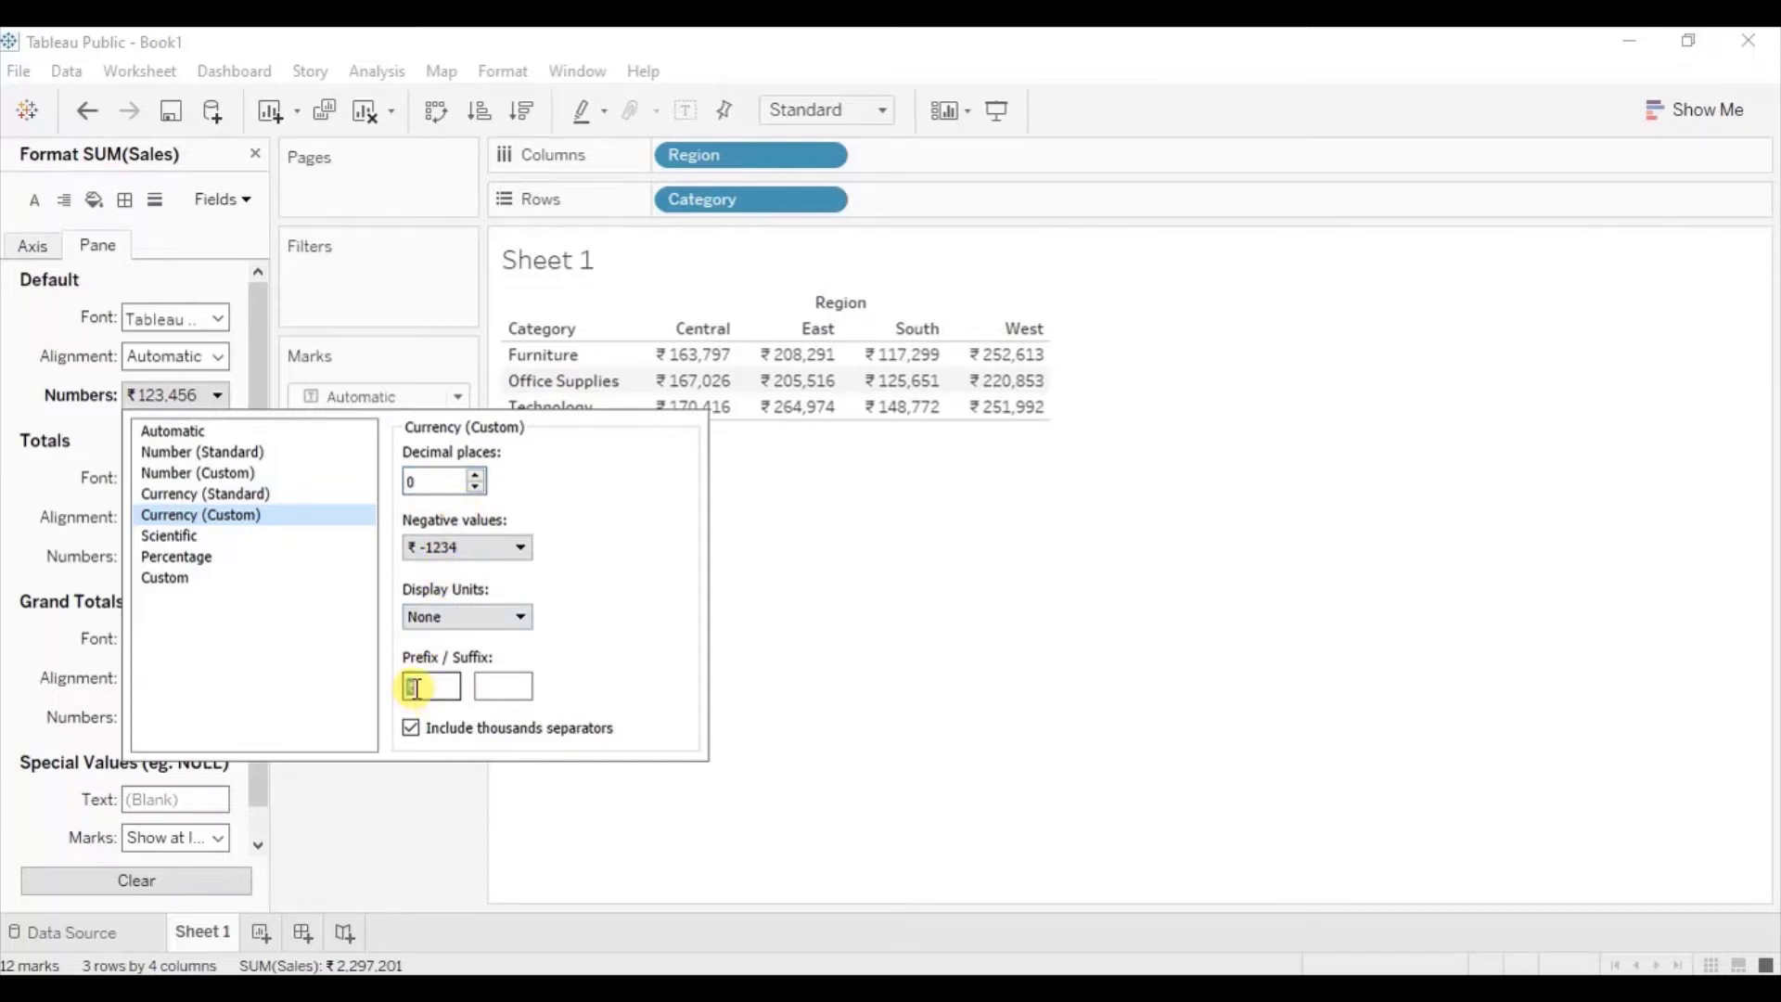
type("$")
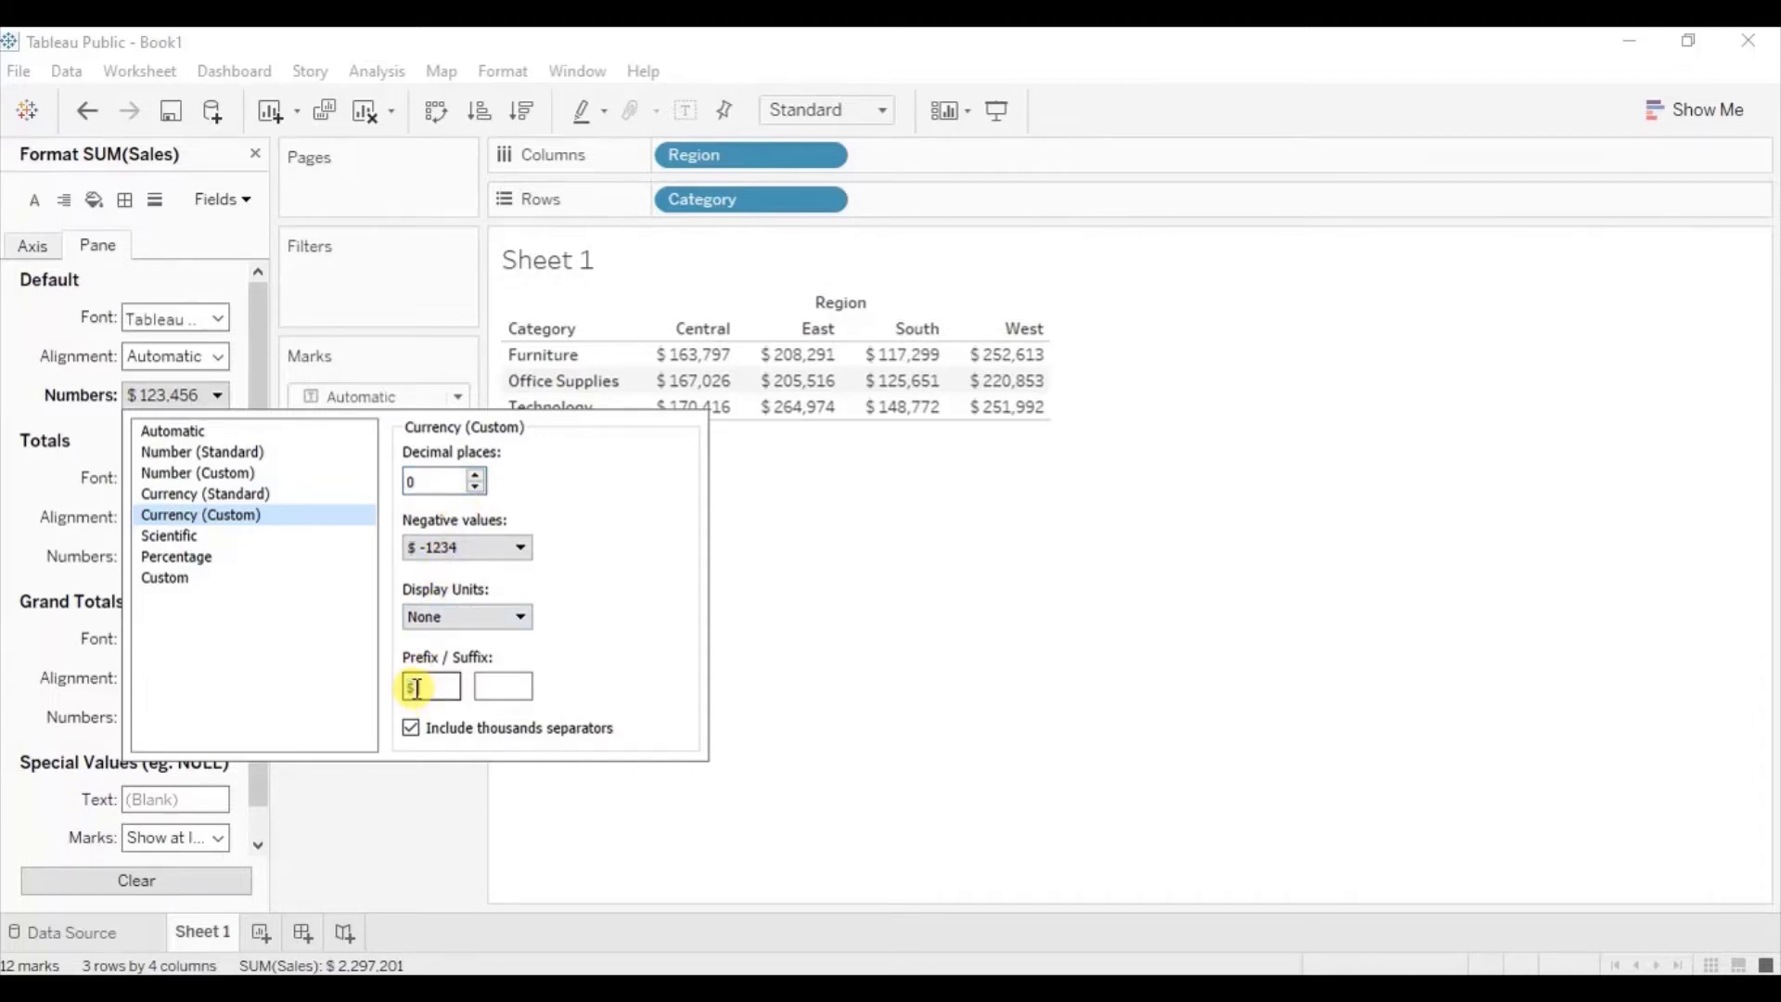
left_click(439, 619)
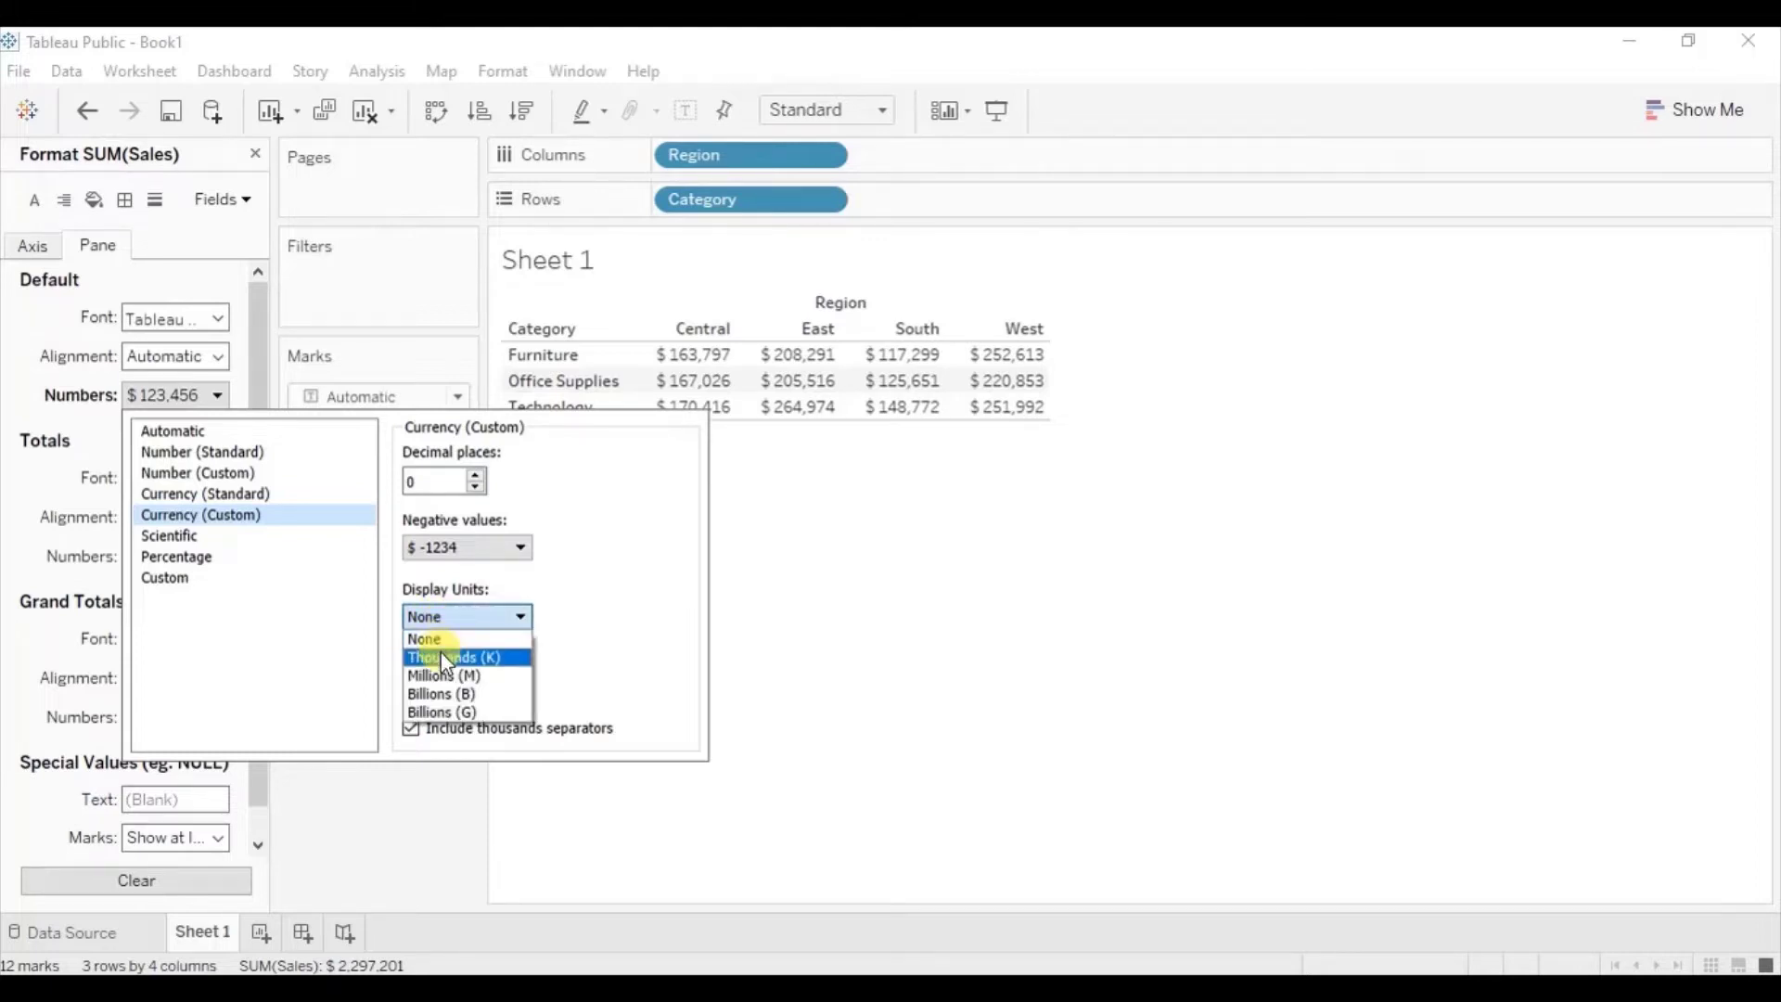
left_click(442, 657)
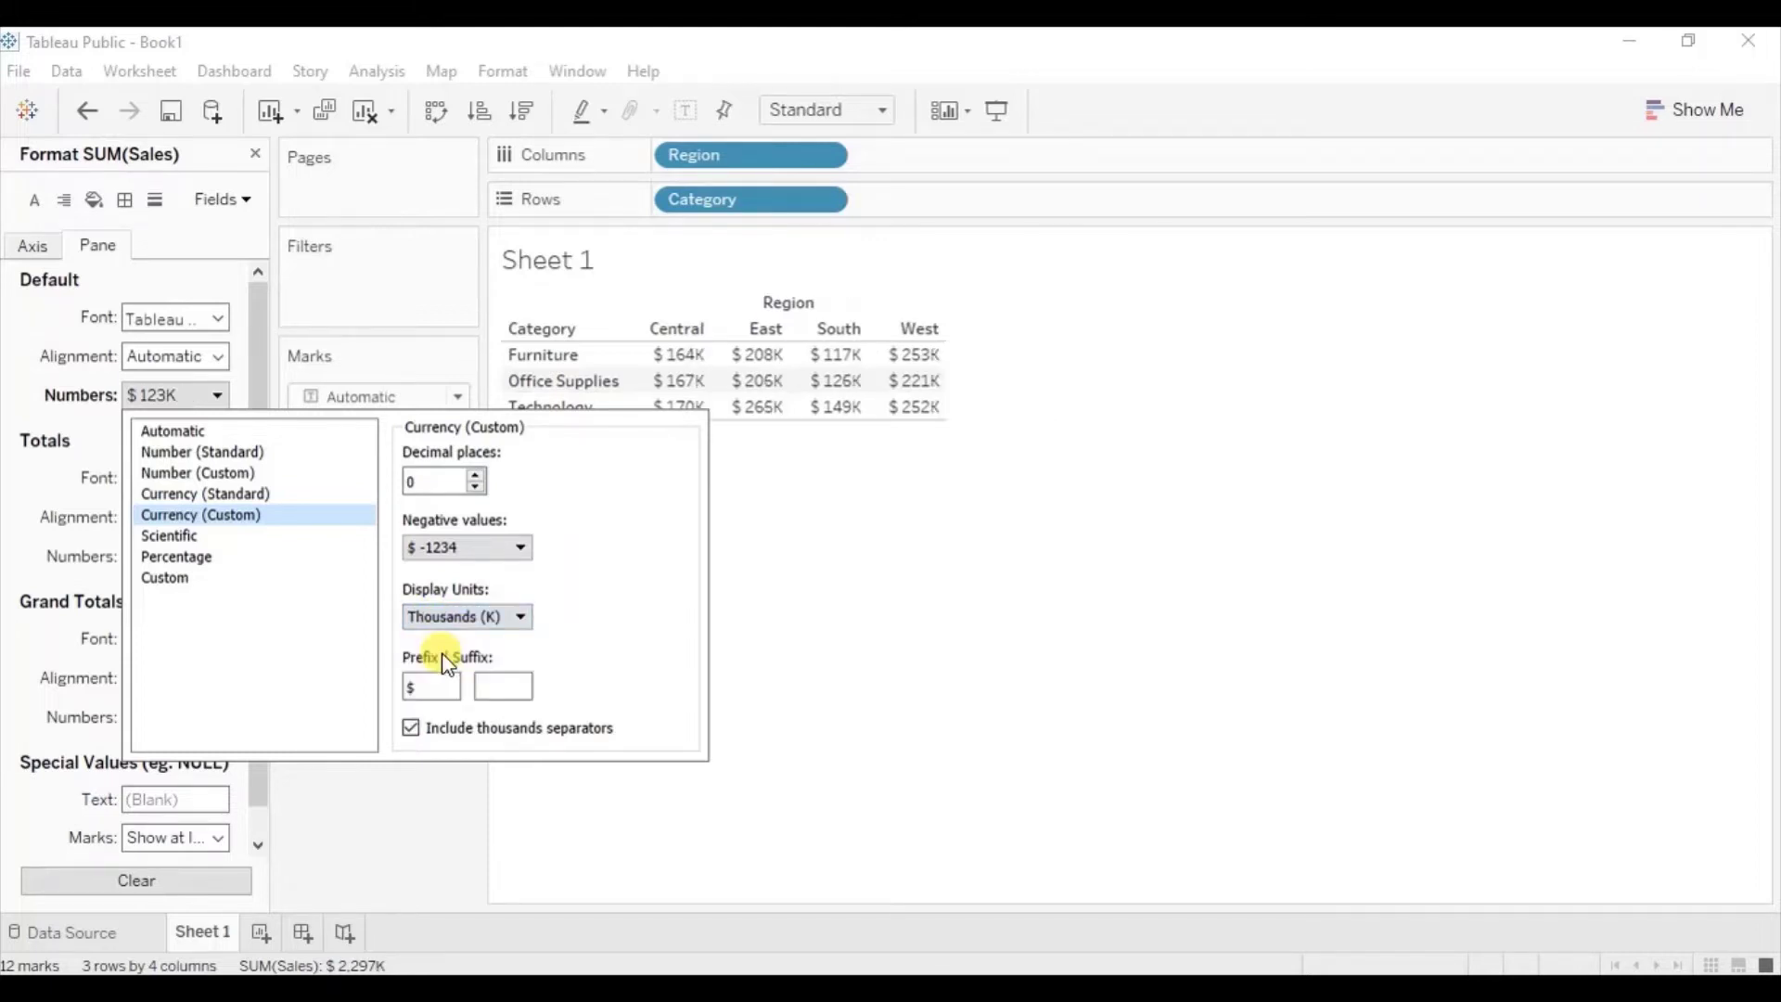
left_click(398, 809)
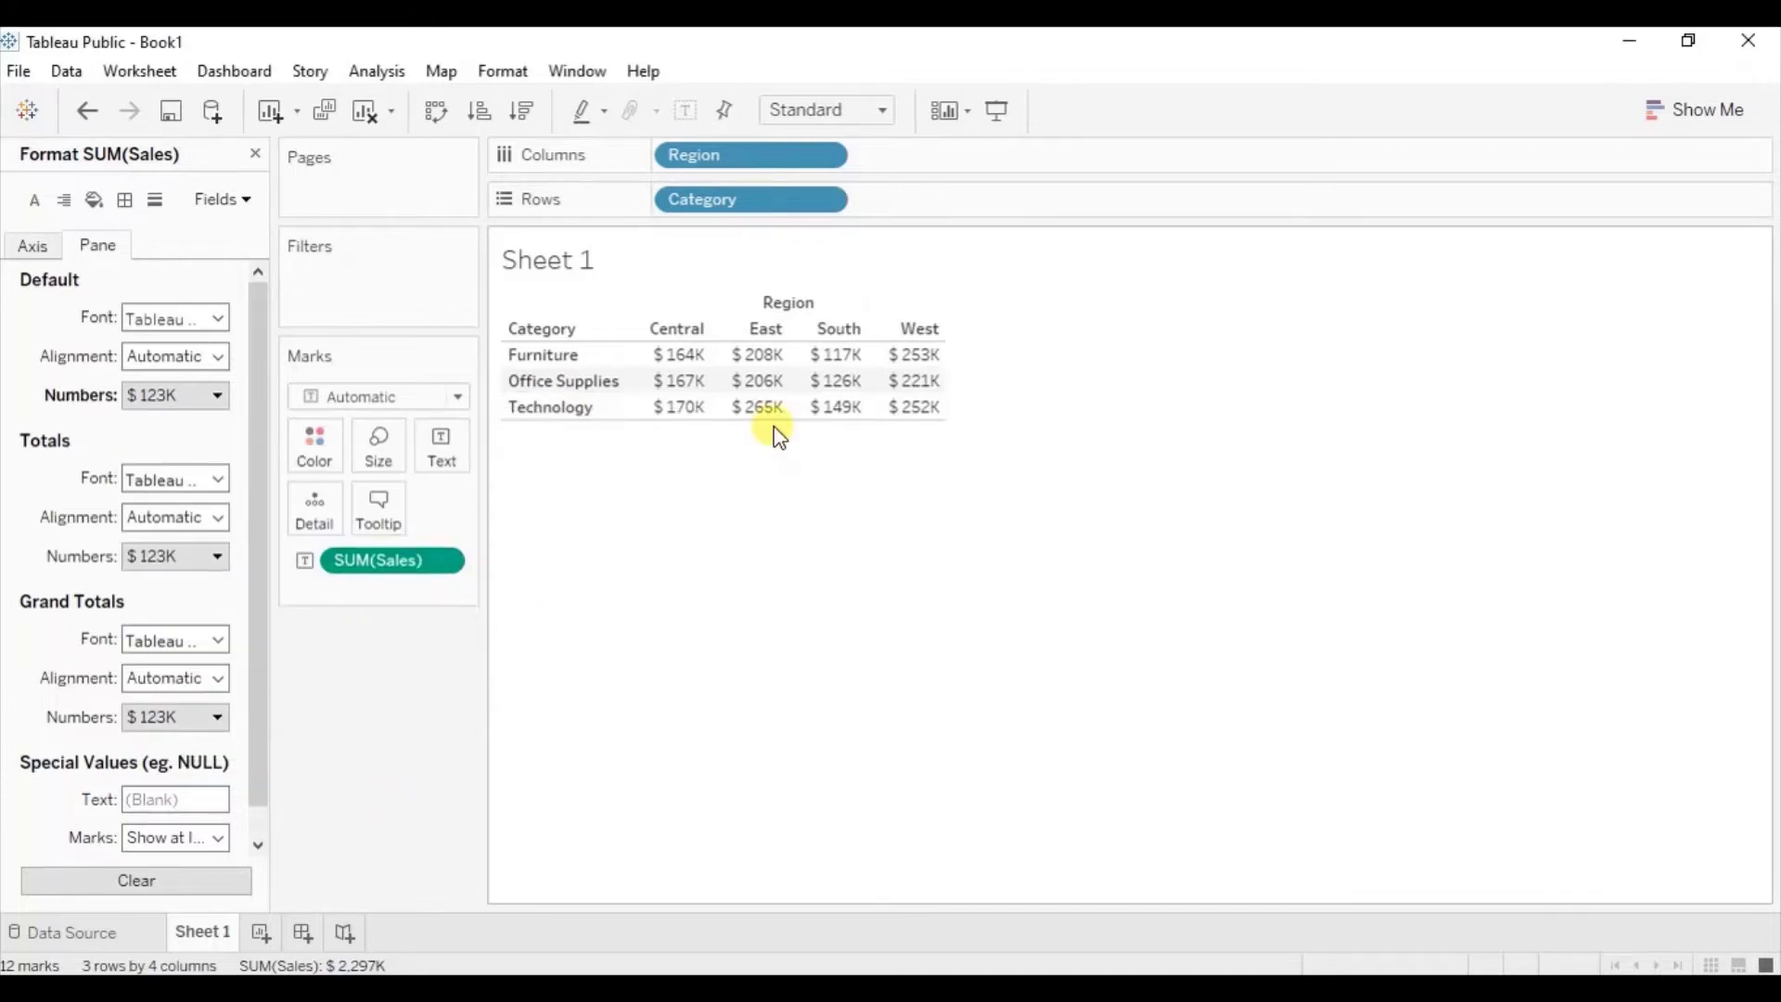
mouse_move(753, 391)
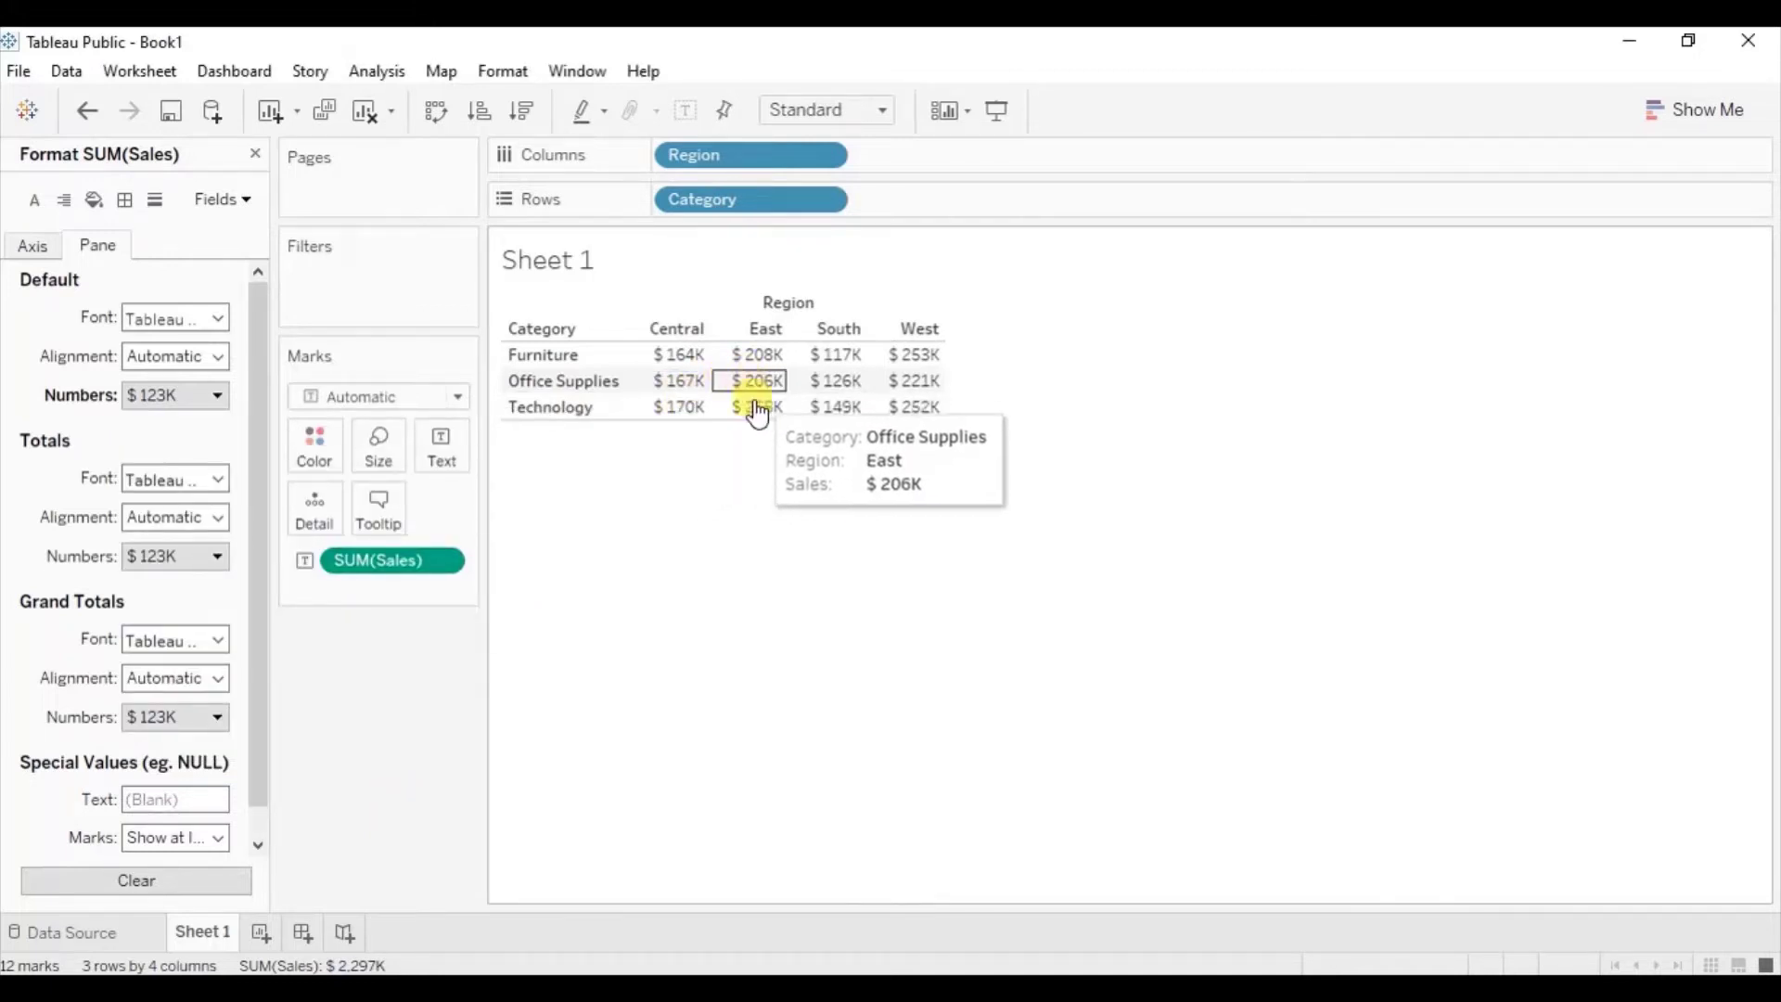
mouse_move(825, 425)
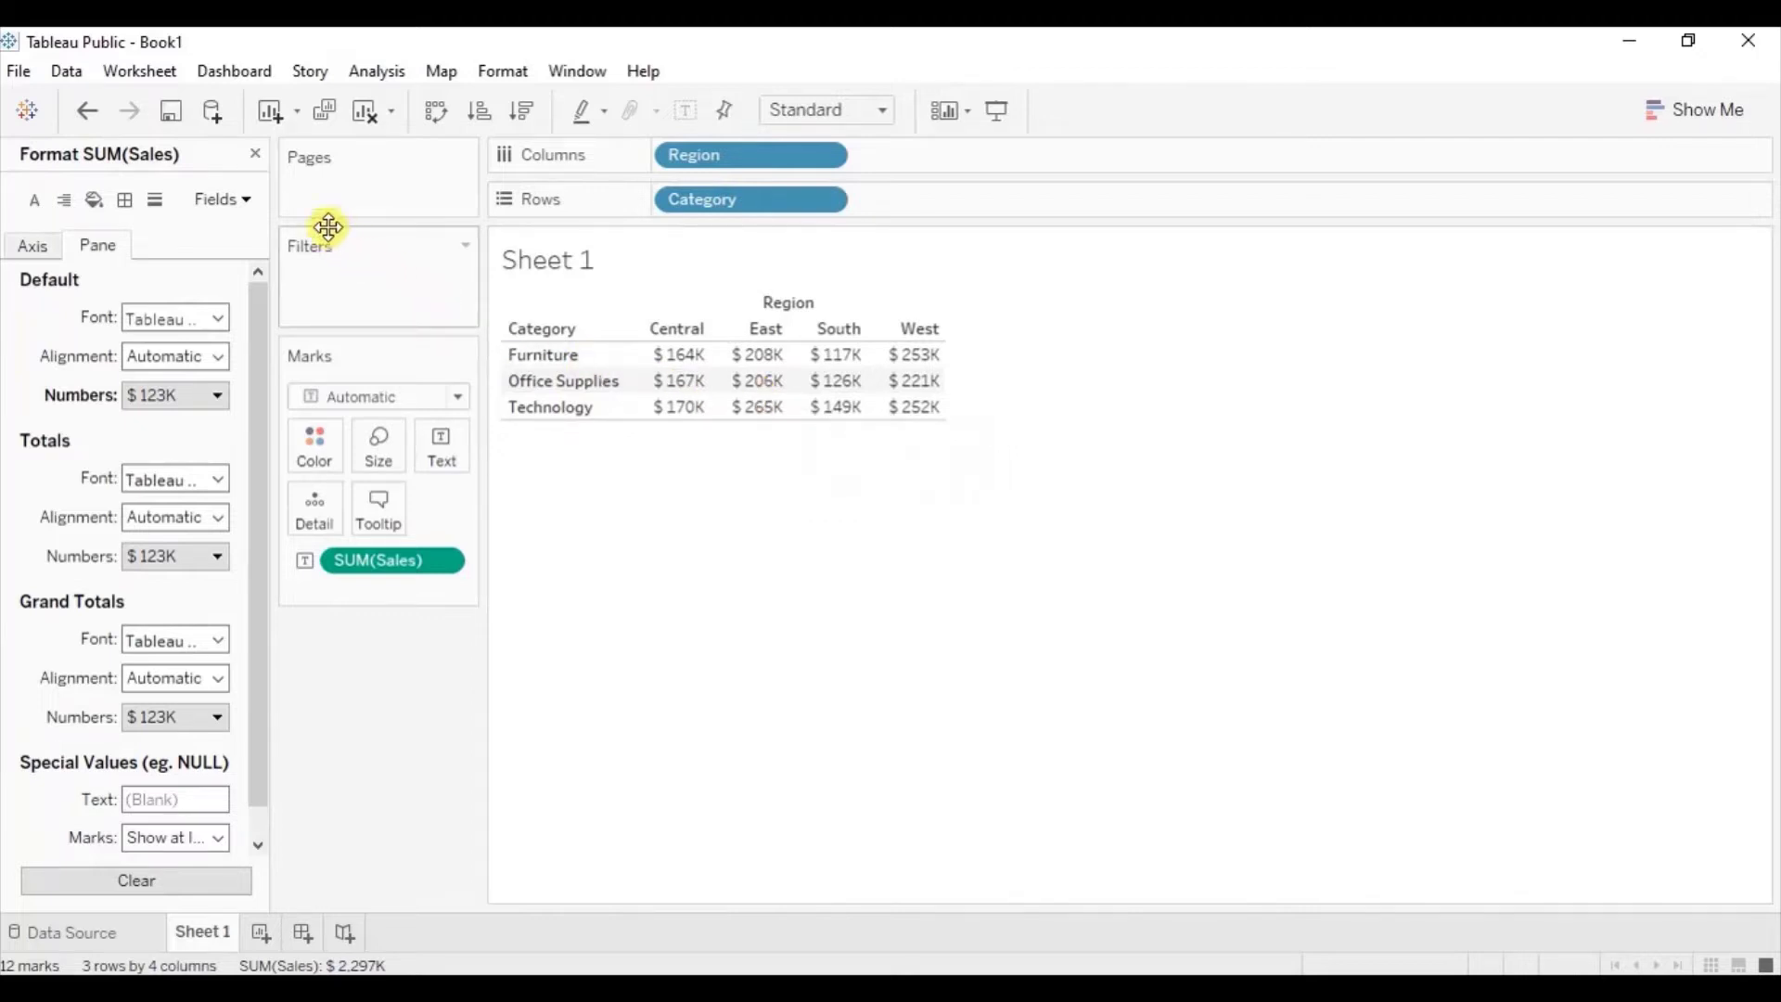
left_click(256, 154)
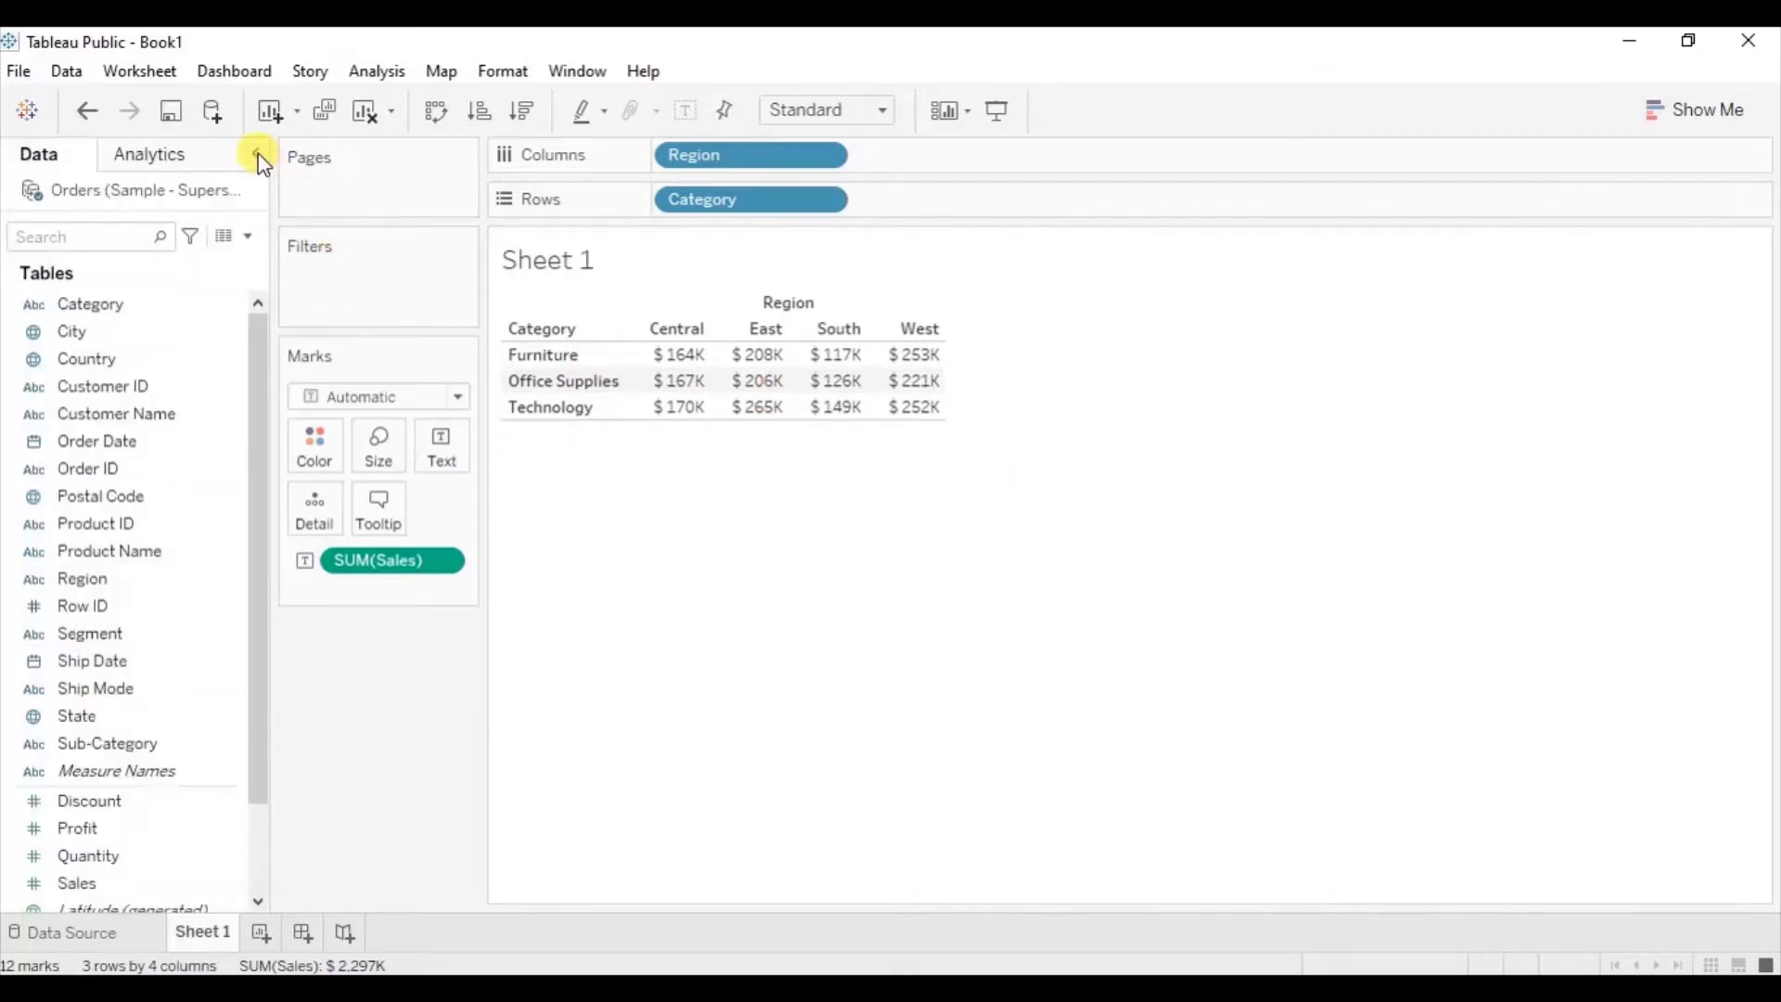
Create a calculated field named Min/Max and begin its formula with if SUM([Sales])
left_click(247, 233)
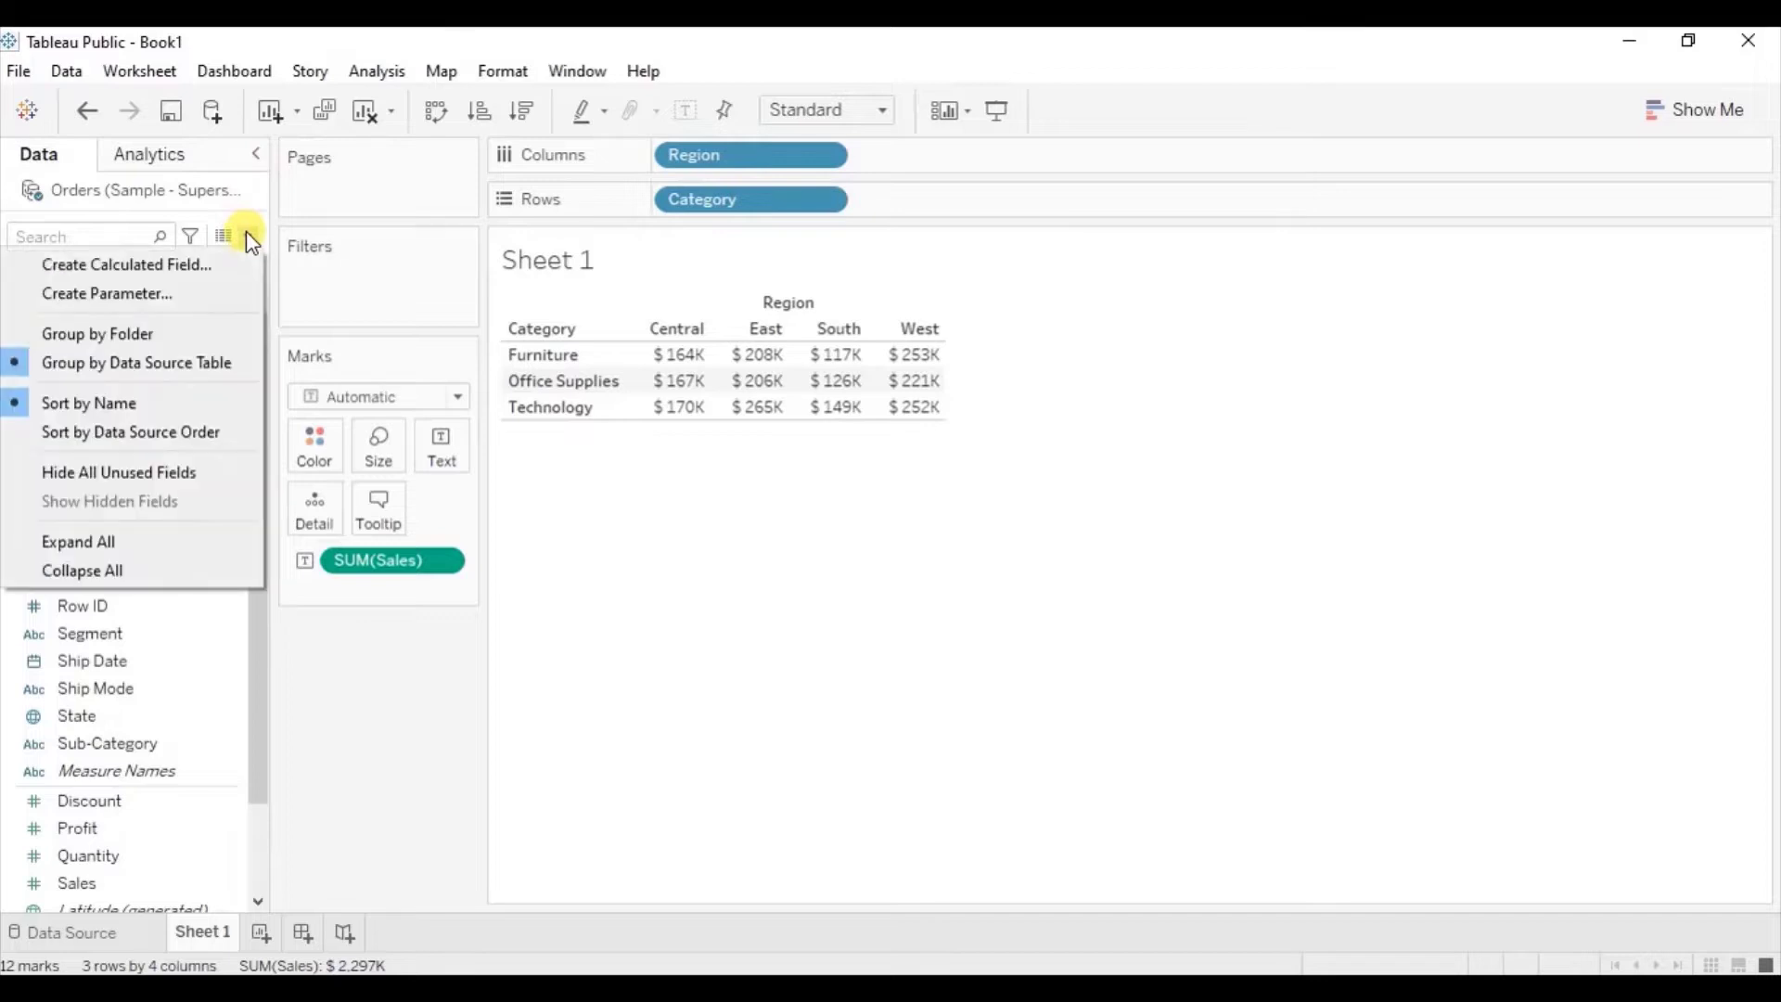
left_click(207, 264)
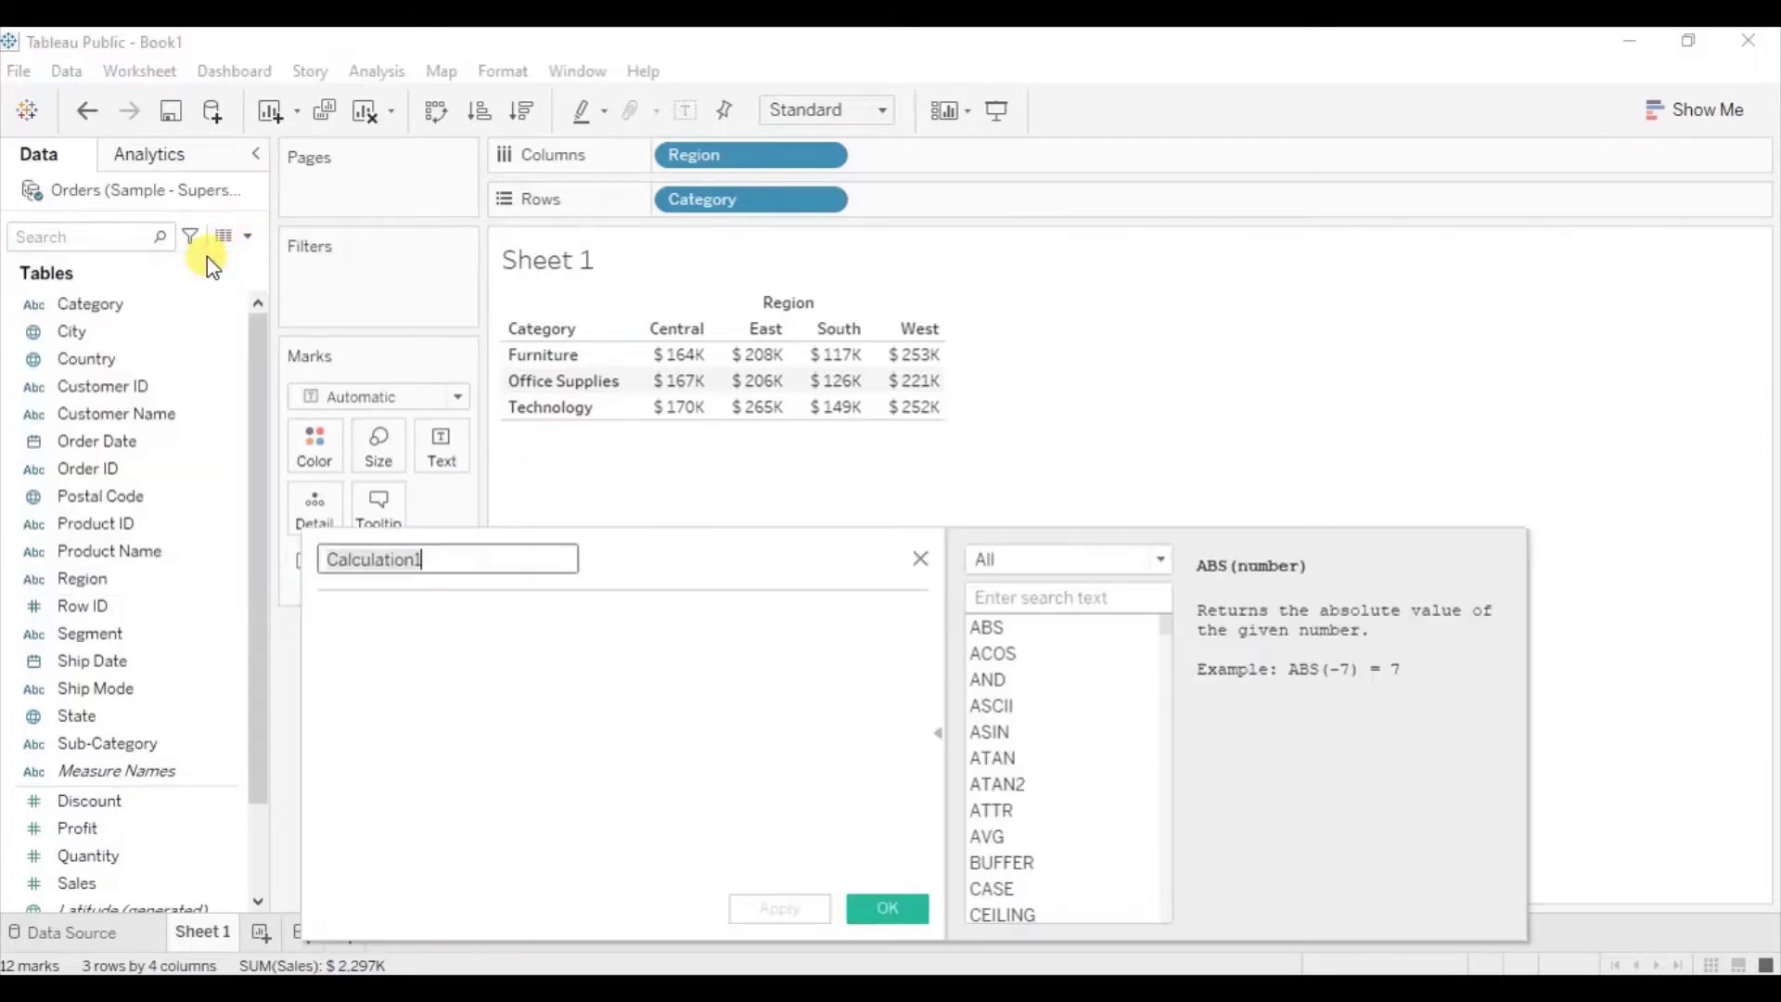
type("Min/Max")
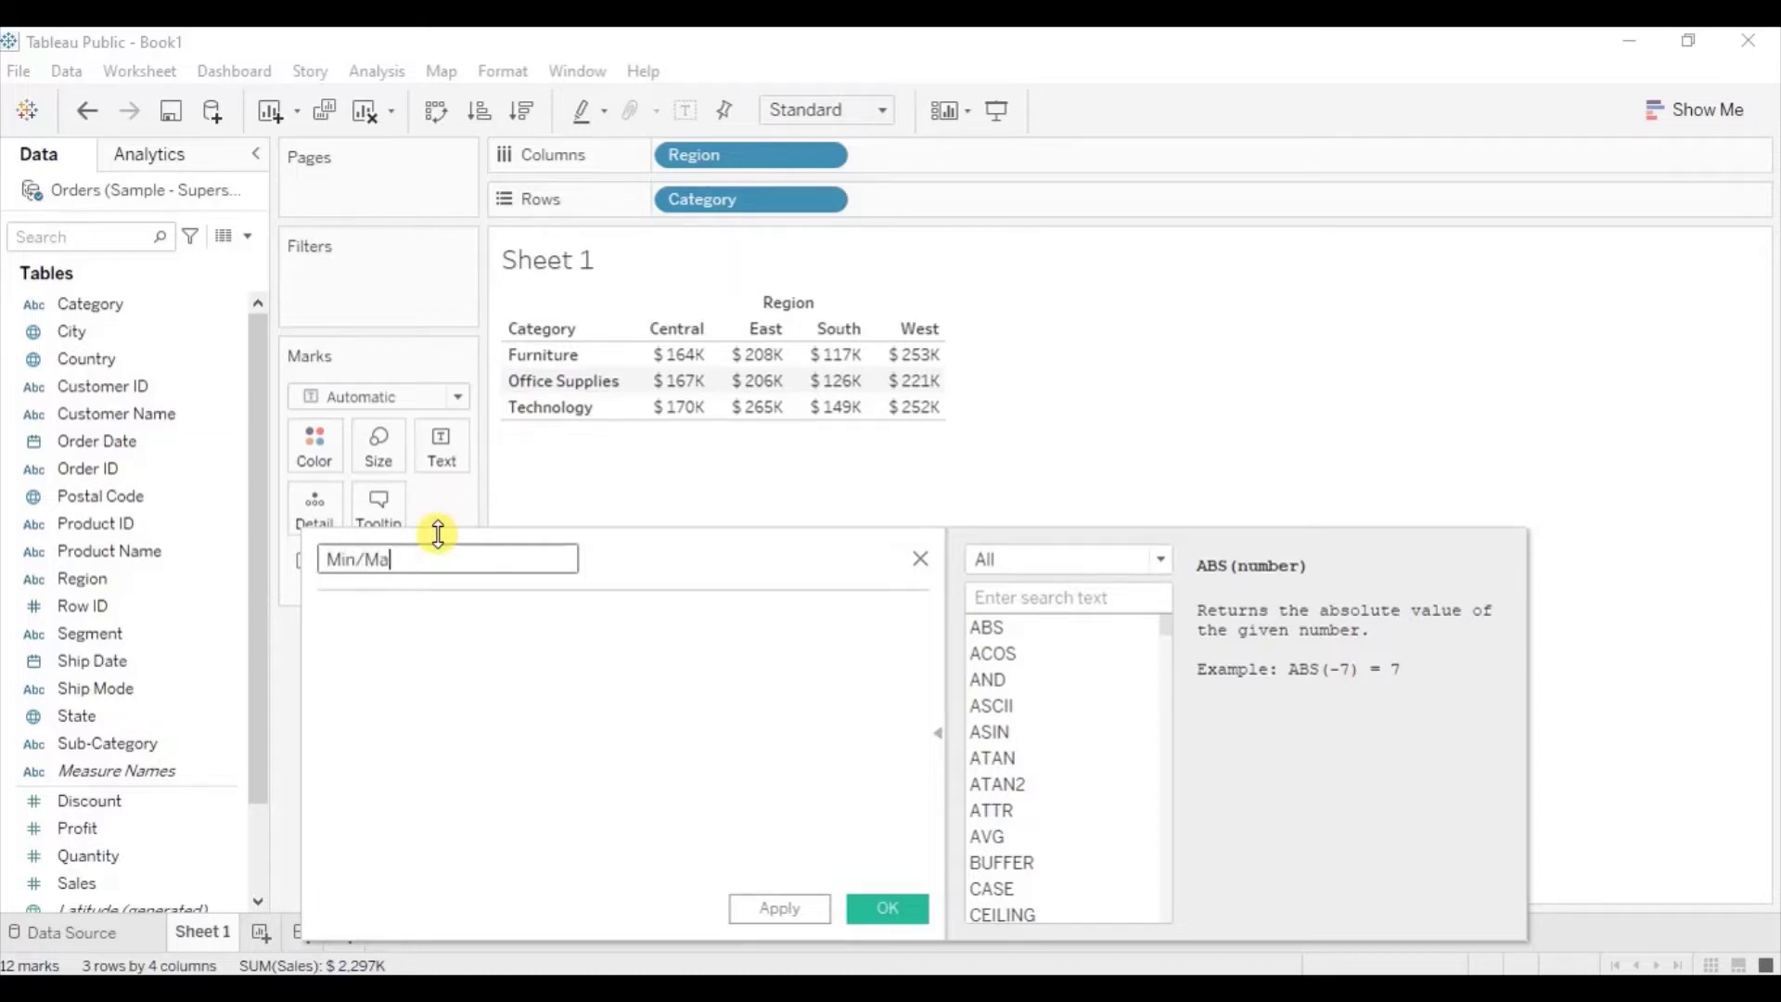
left_click(376, 645)
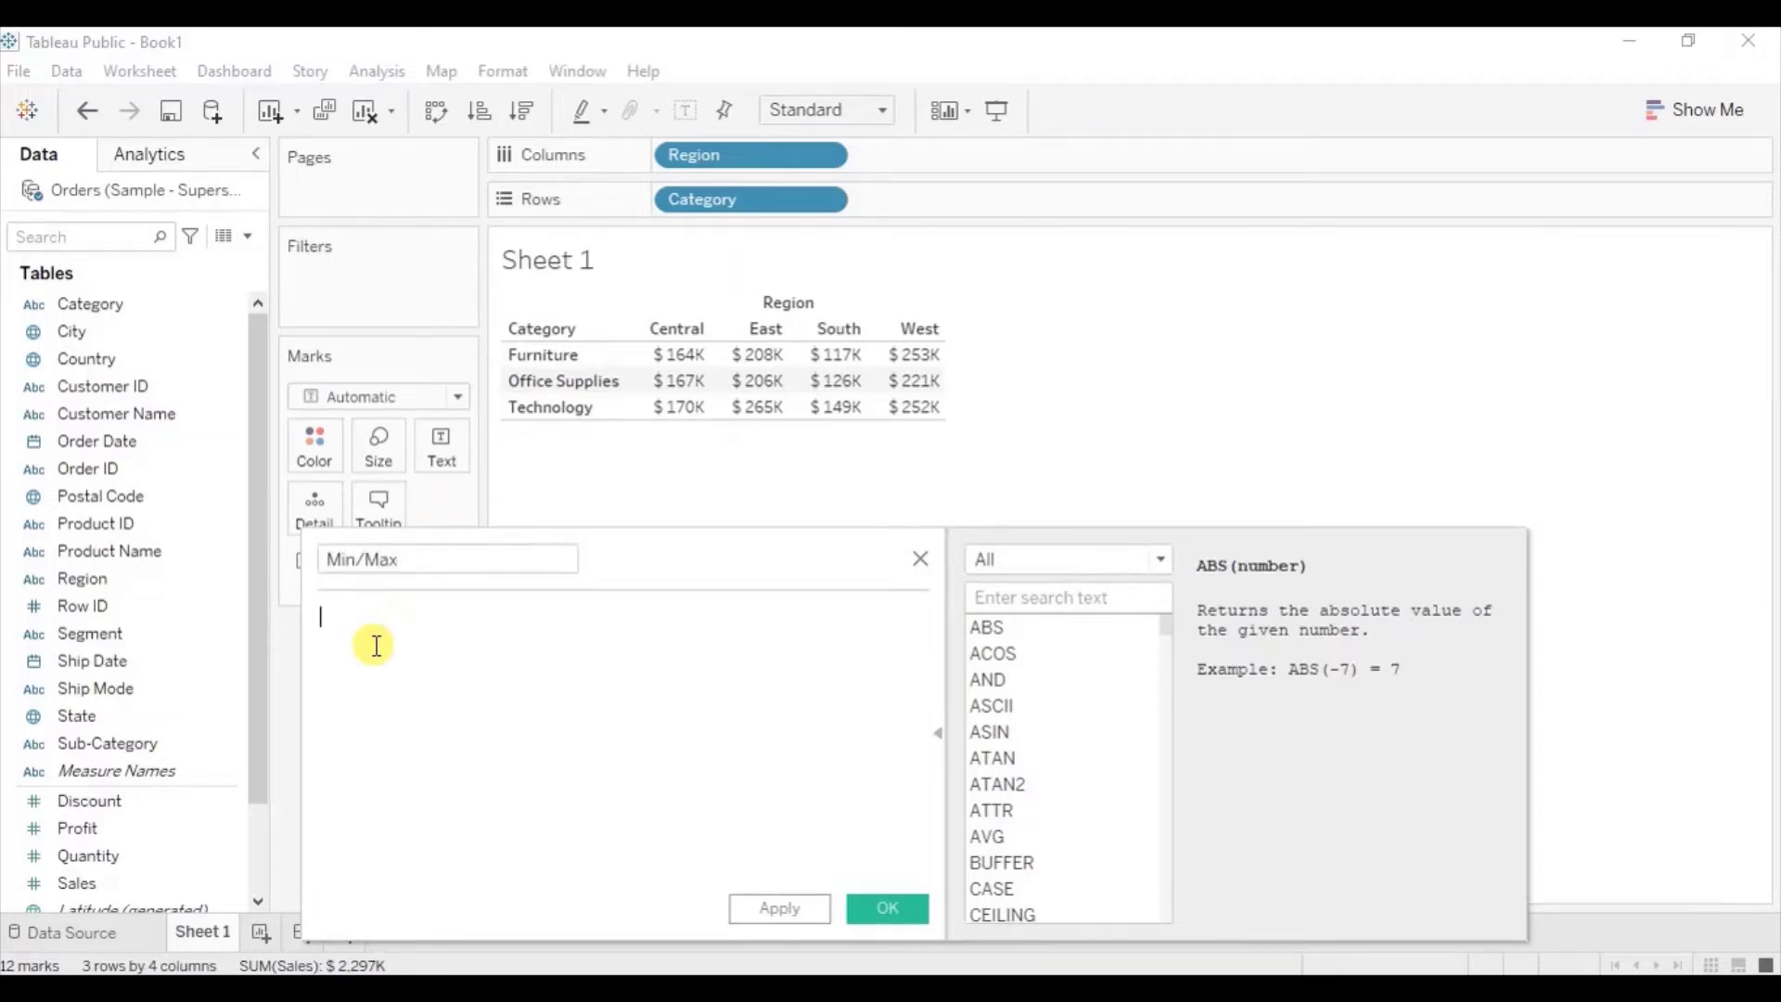
type("if su")
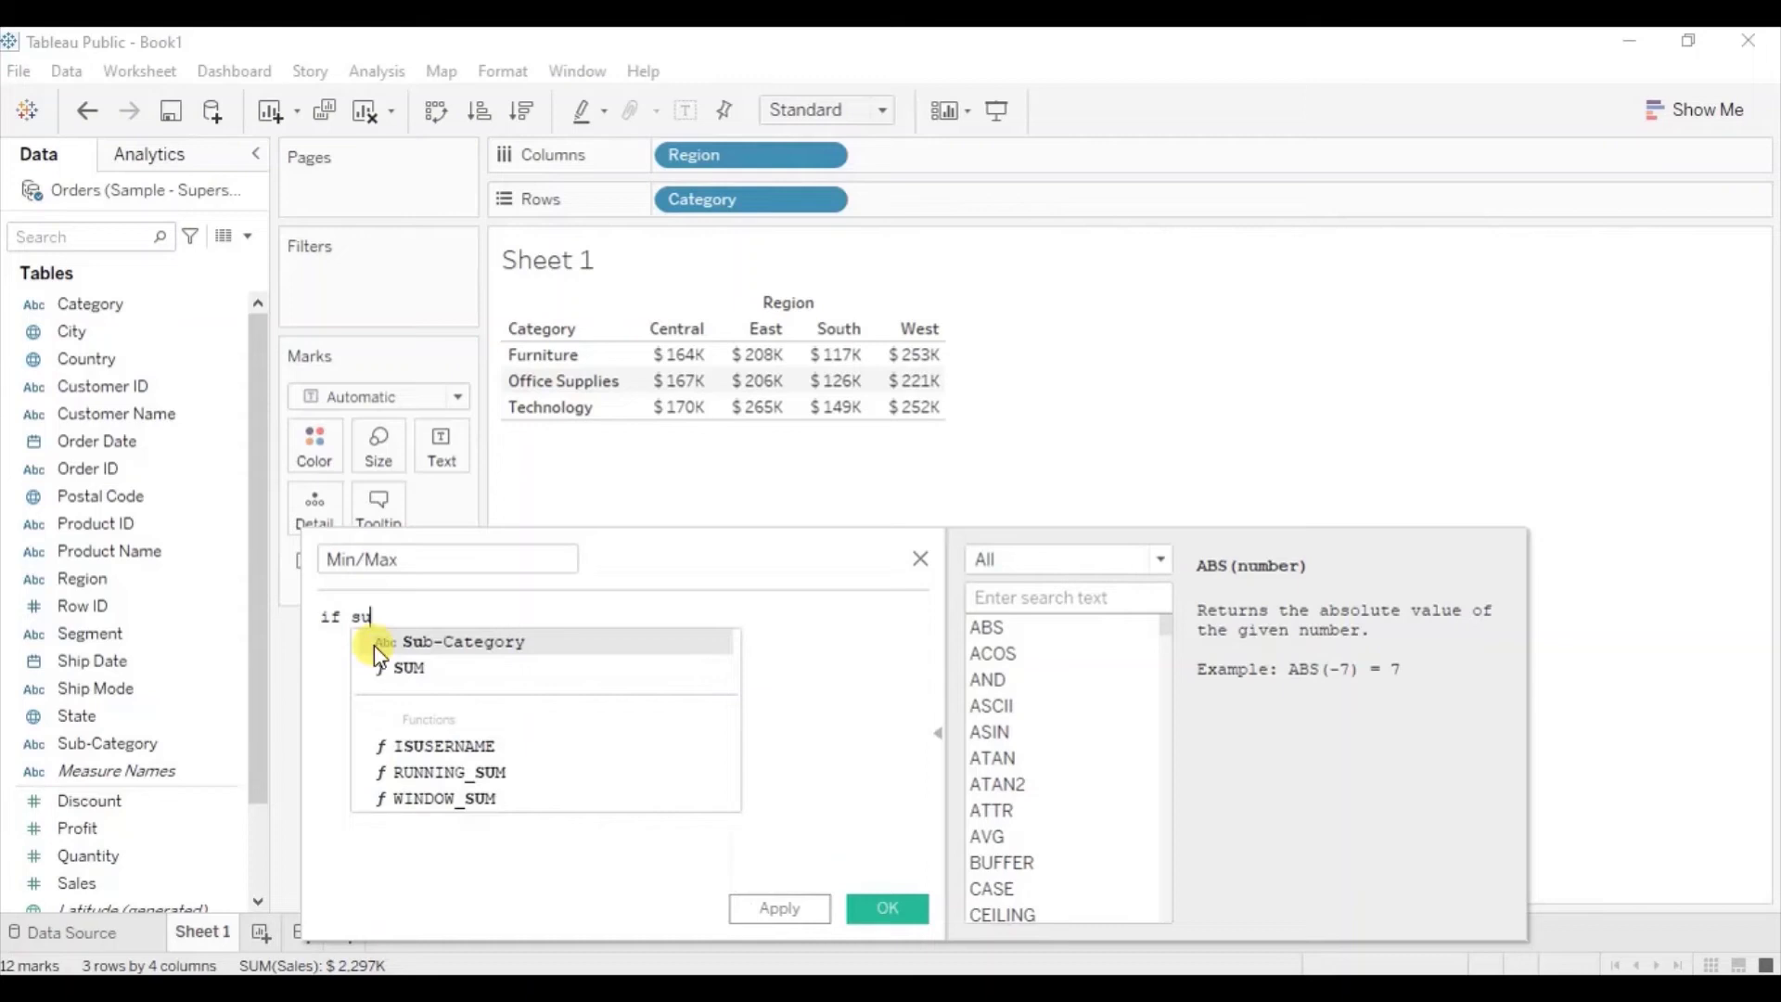
key("Return")
type("sal")
key("Return")
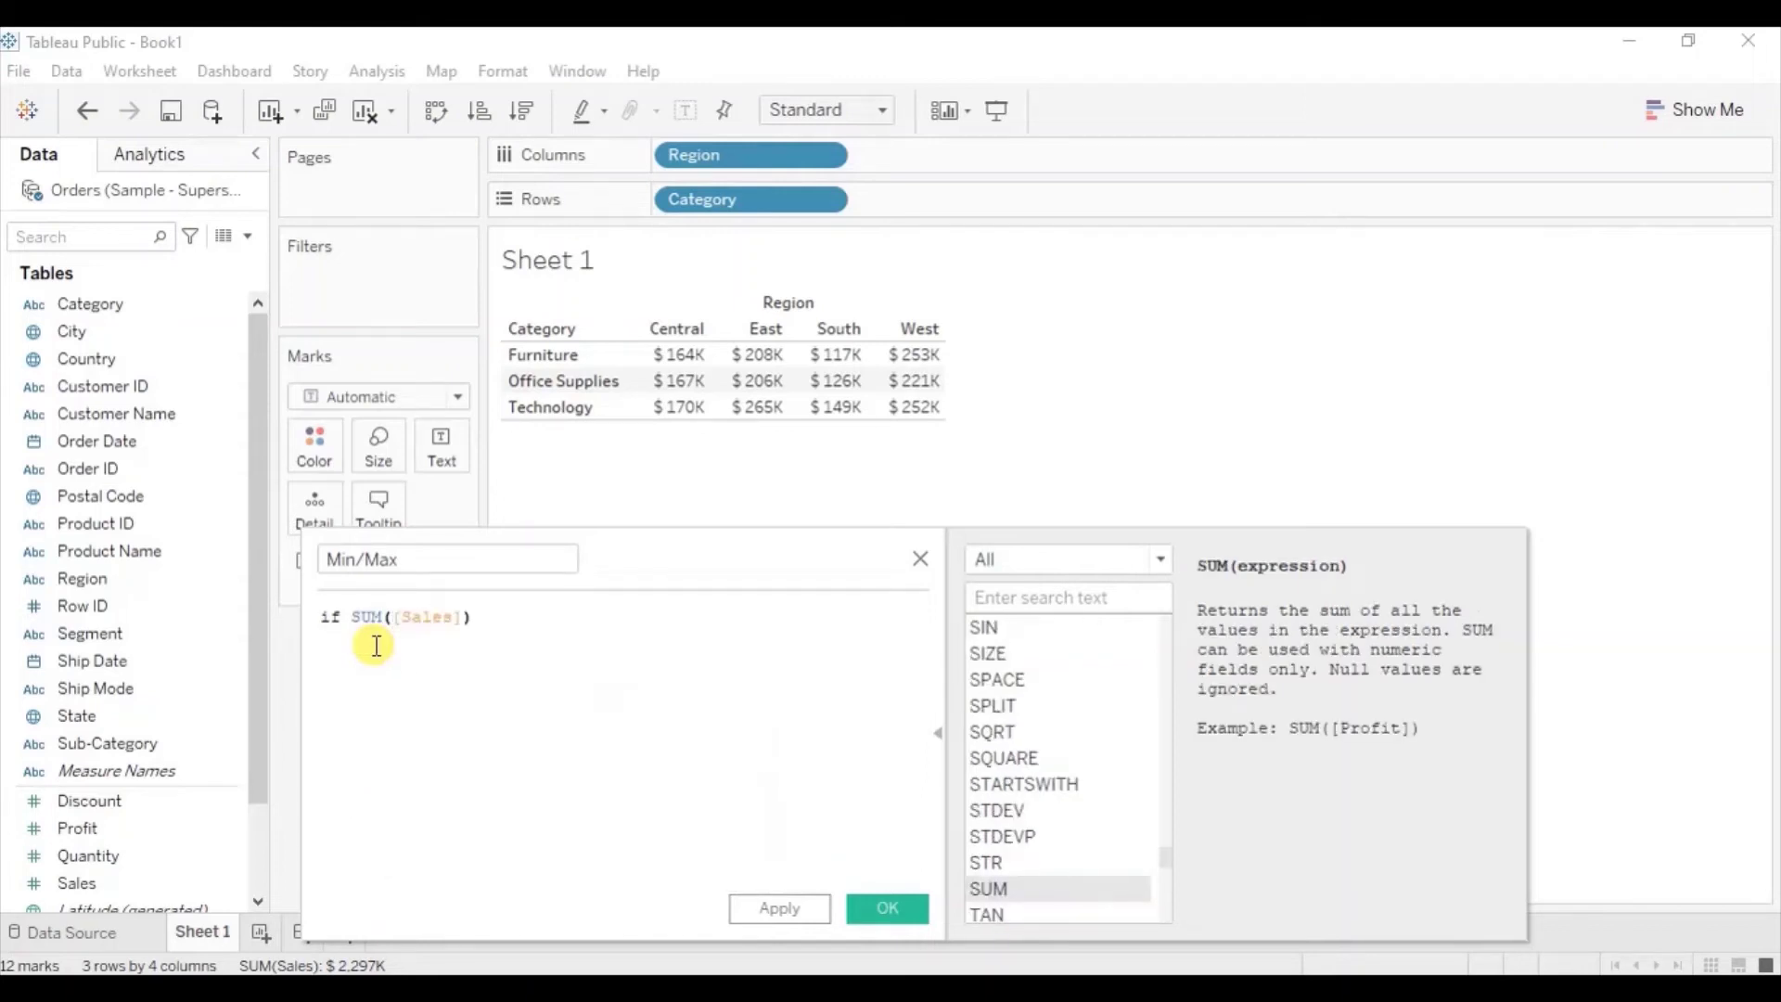
Complete the formula's first branch with =WINDOW_MAX(SUM([Sales])) then 'Max'
type("=w")
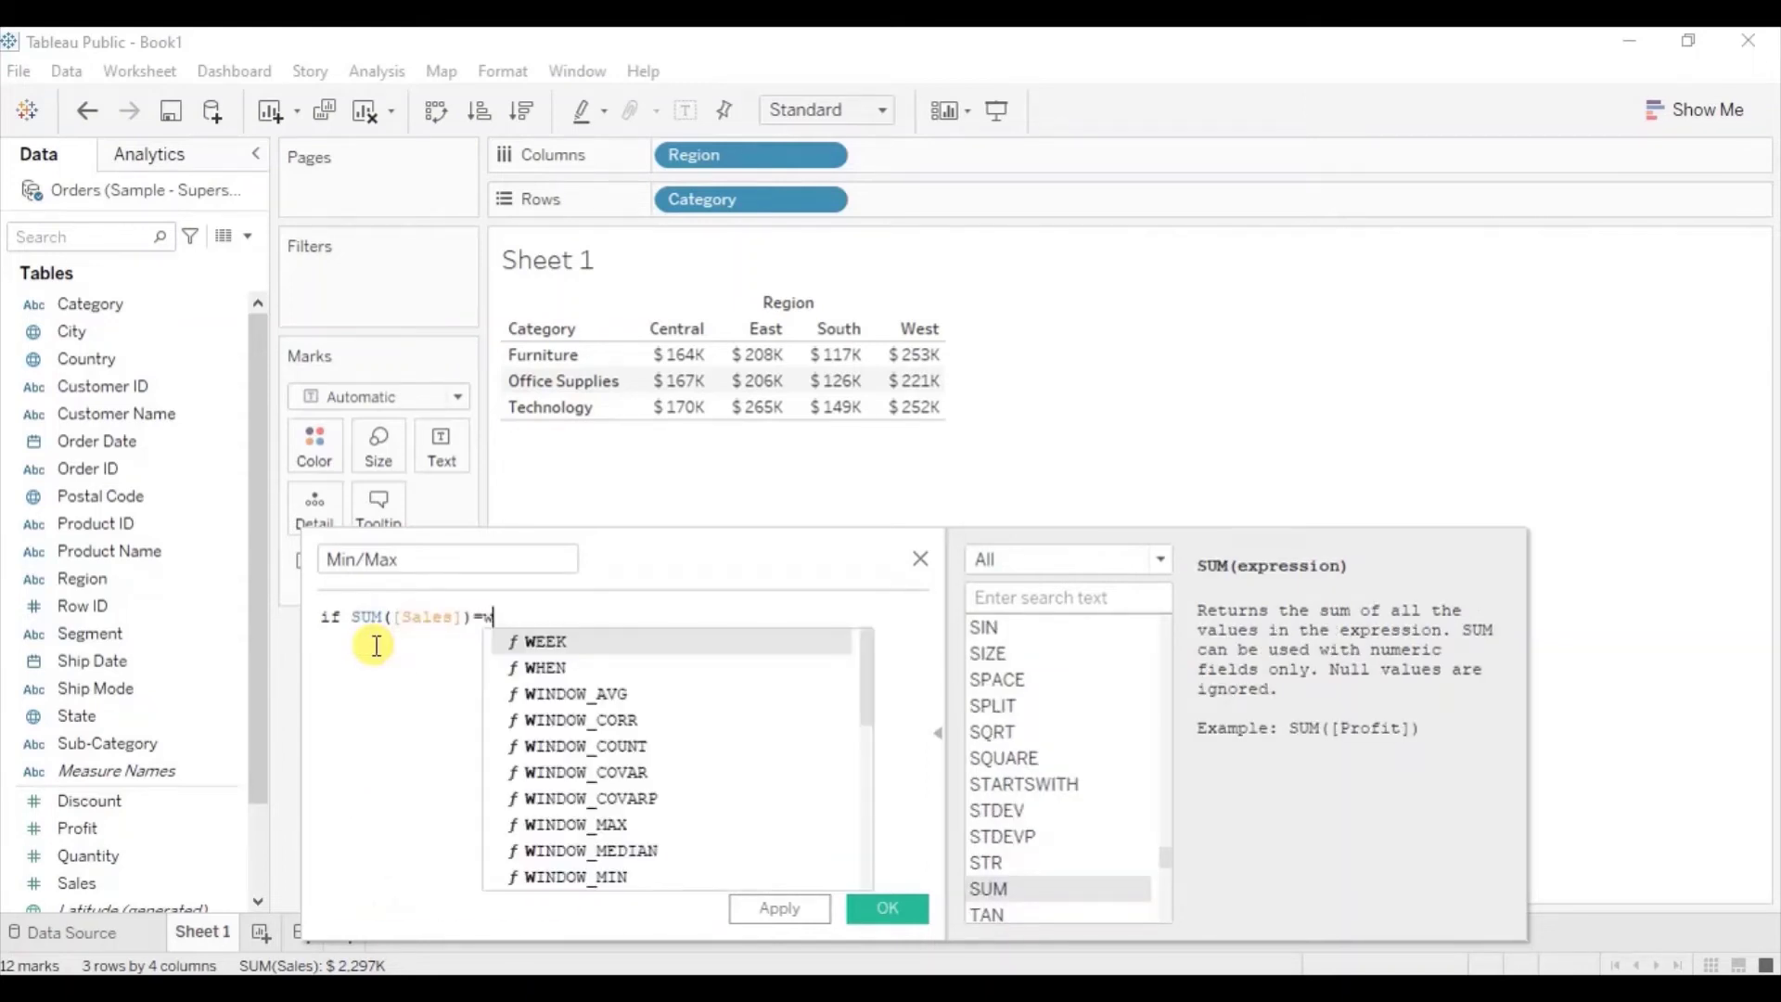
type("indow_m")
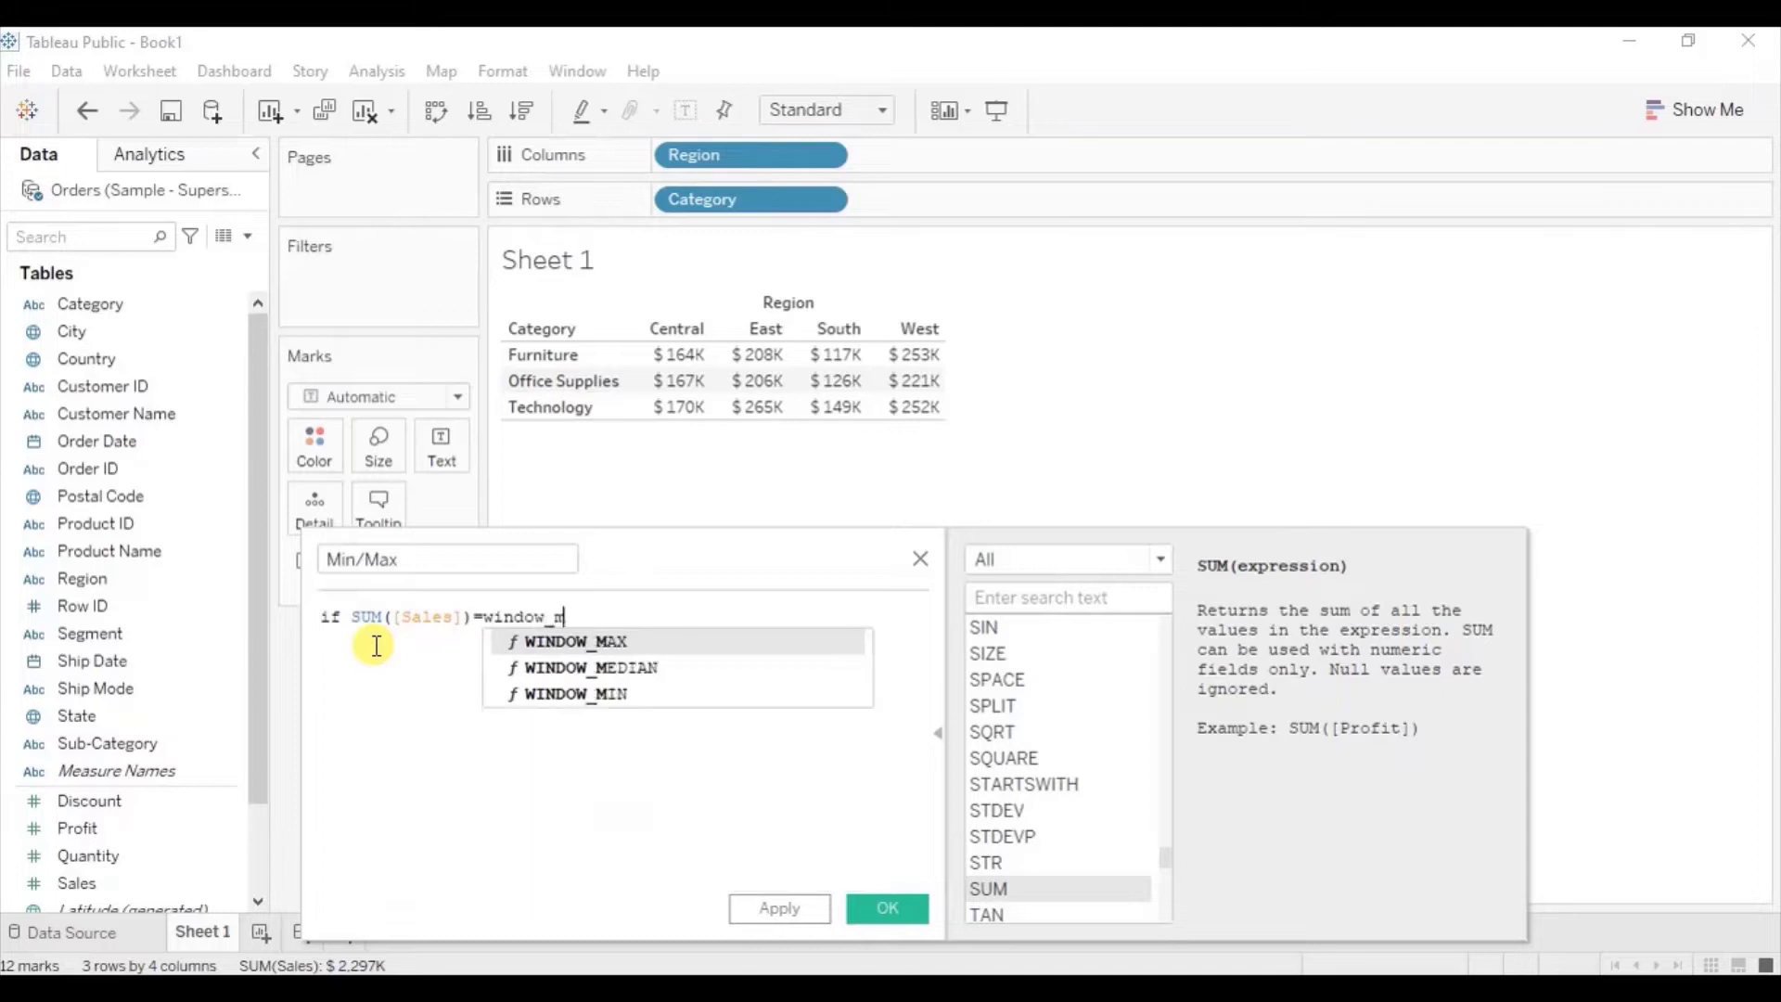
key("Return")
type("sum")
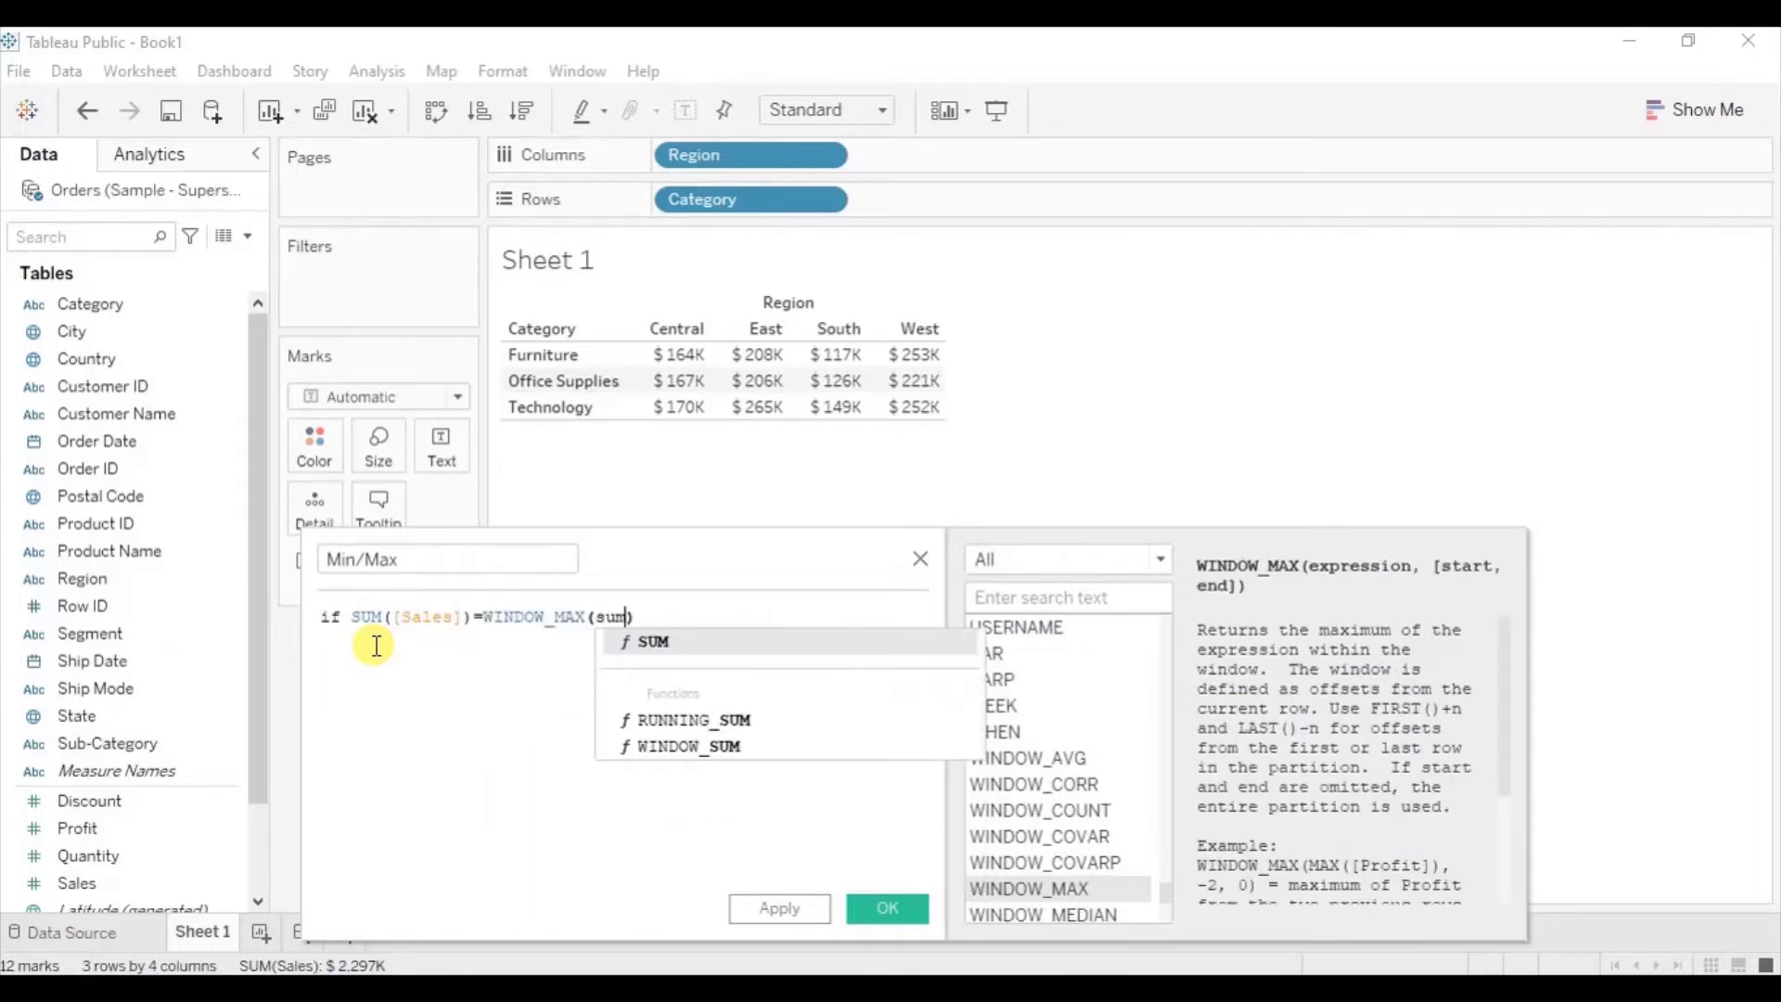
key("Return")
type("[sa")
key("Return")
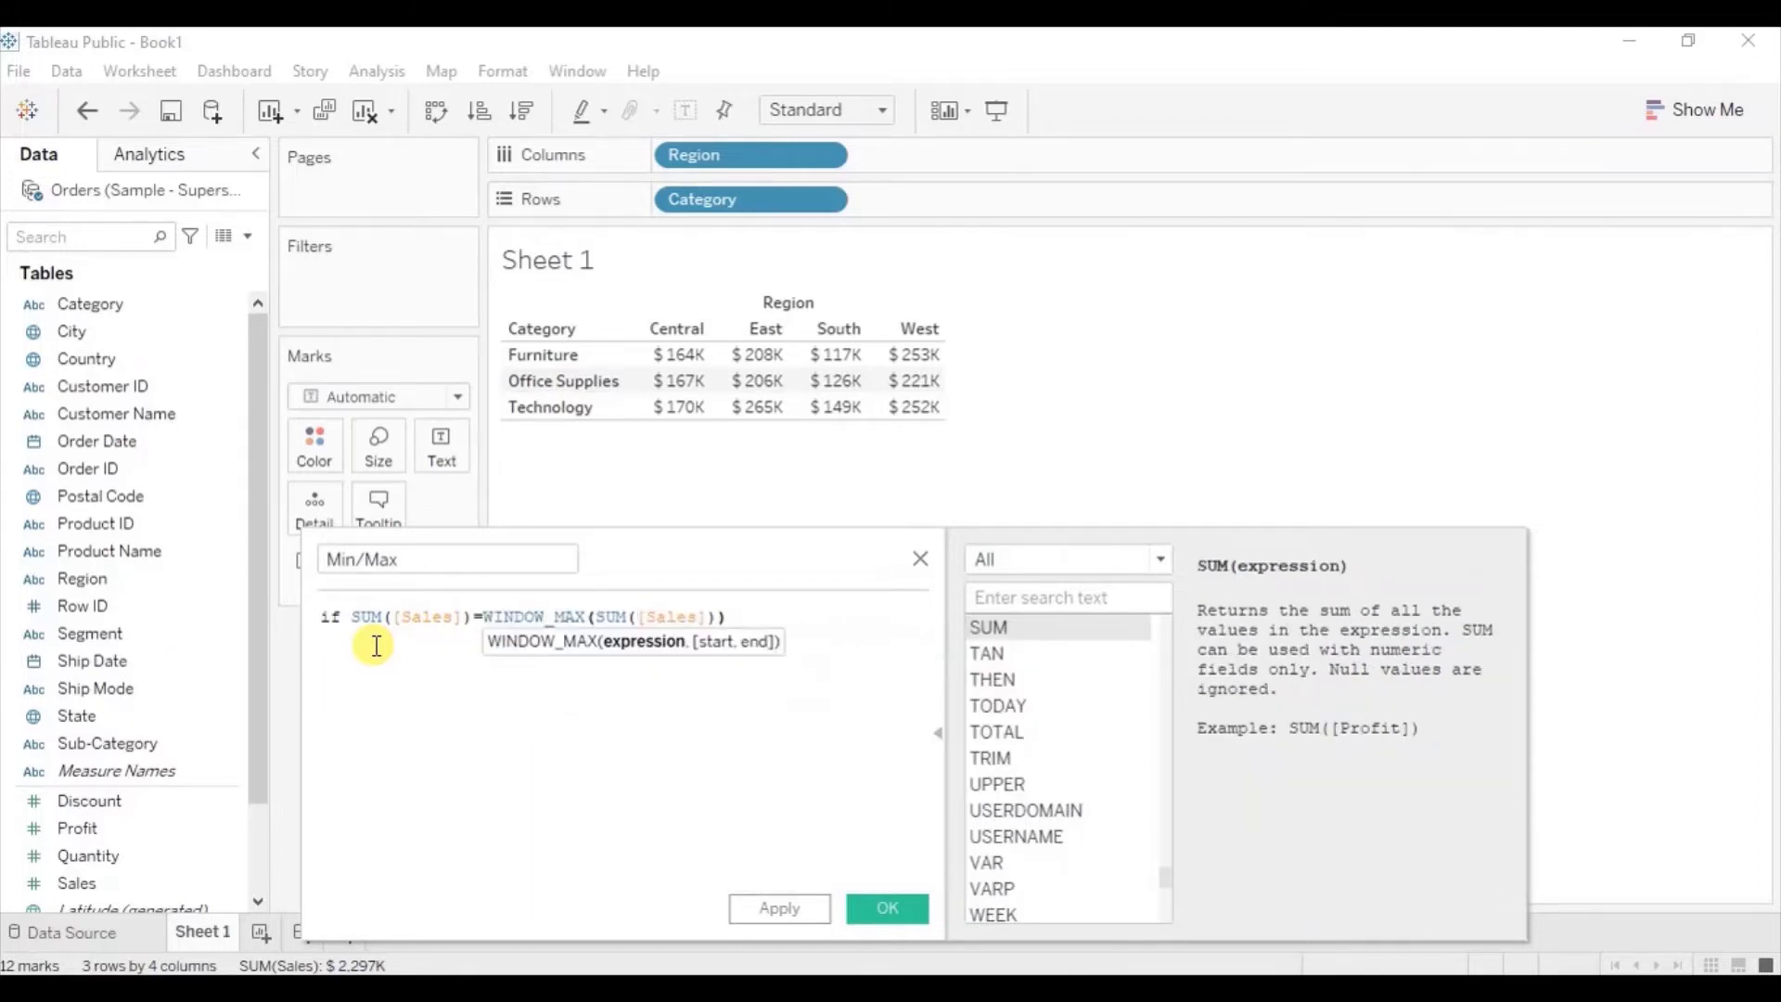
type("o")
key("BackSpace")
type(")")
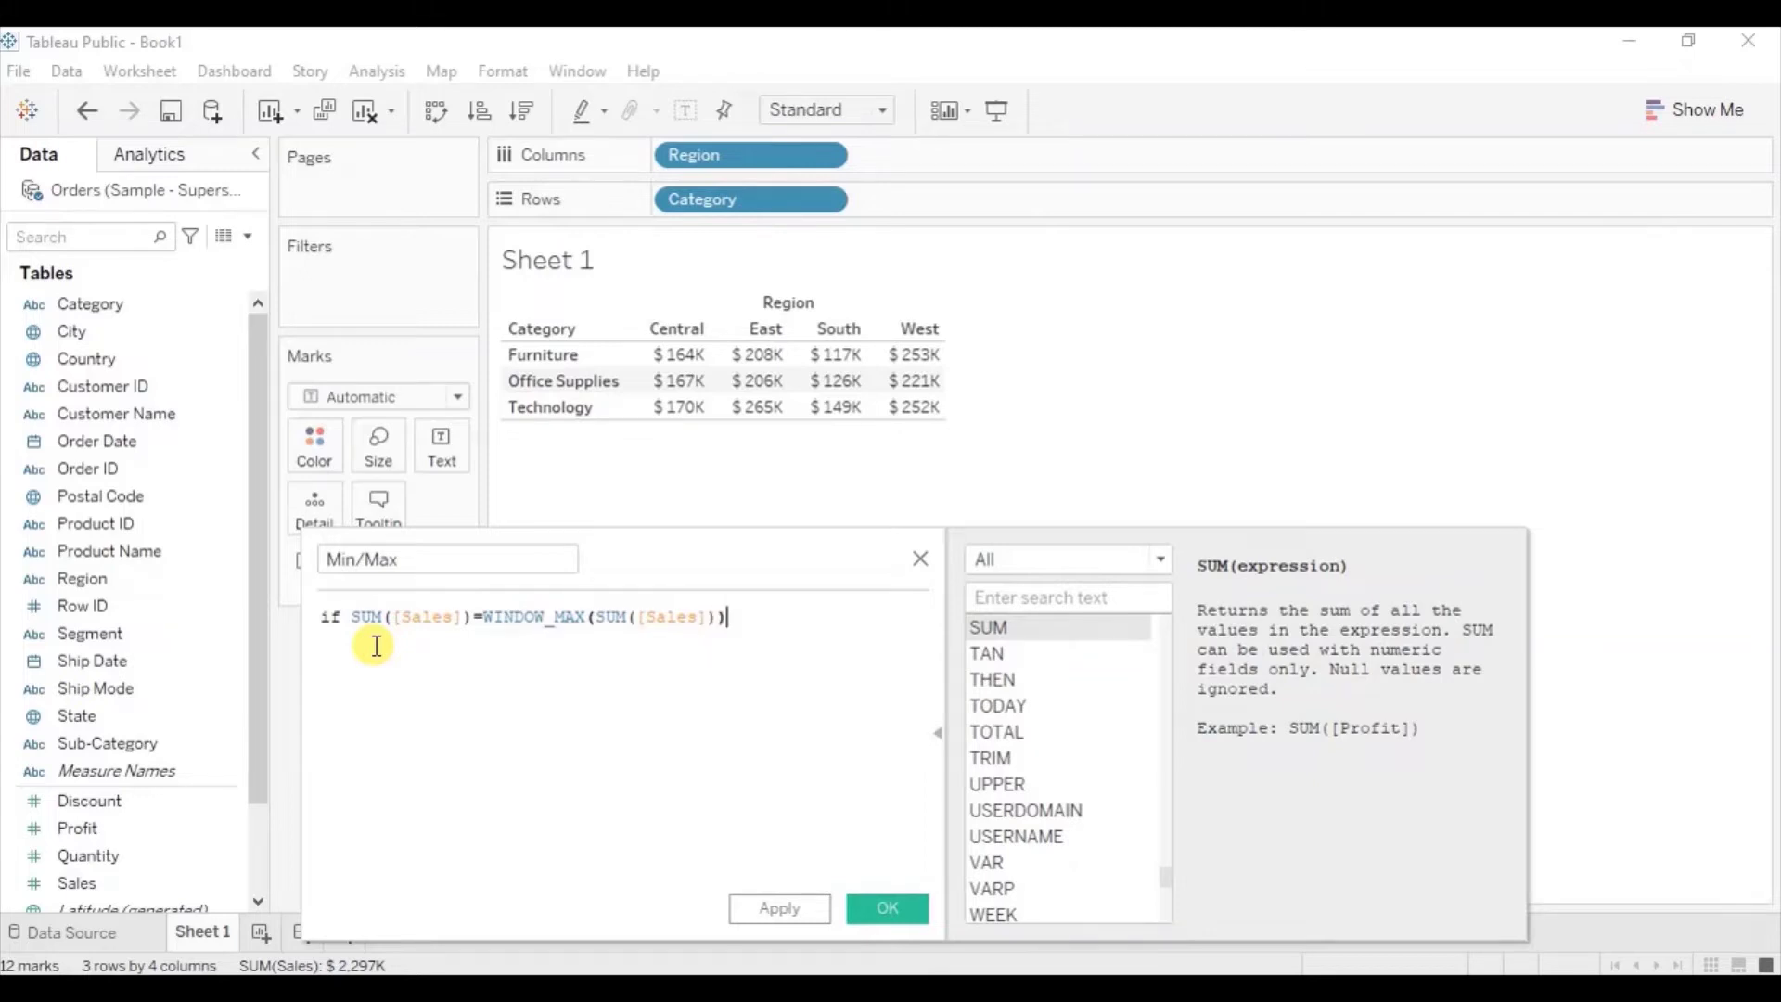
type(" then 'Max'")
Add an elseif line to the Min/Max formula, reusing a copy of the first line's condition and result
key("Return")
type("elseif")
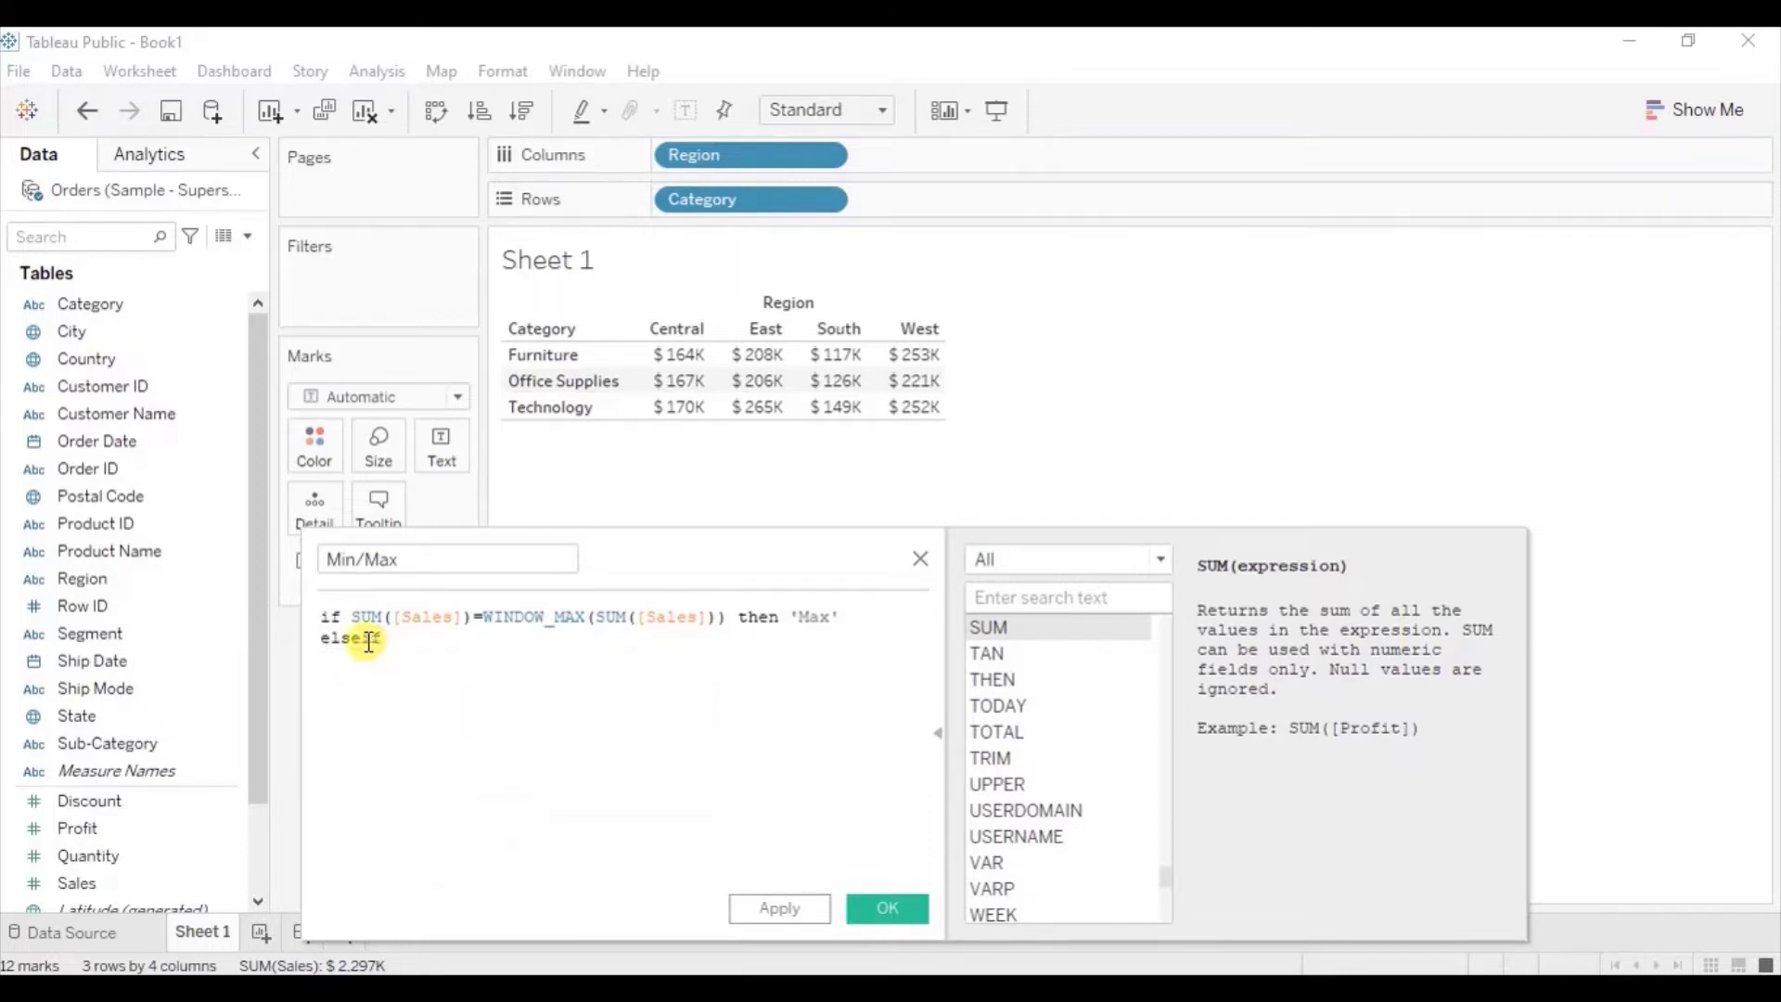
left_click_drag(353, 616, 840, 614)
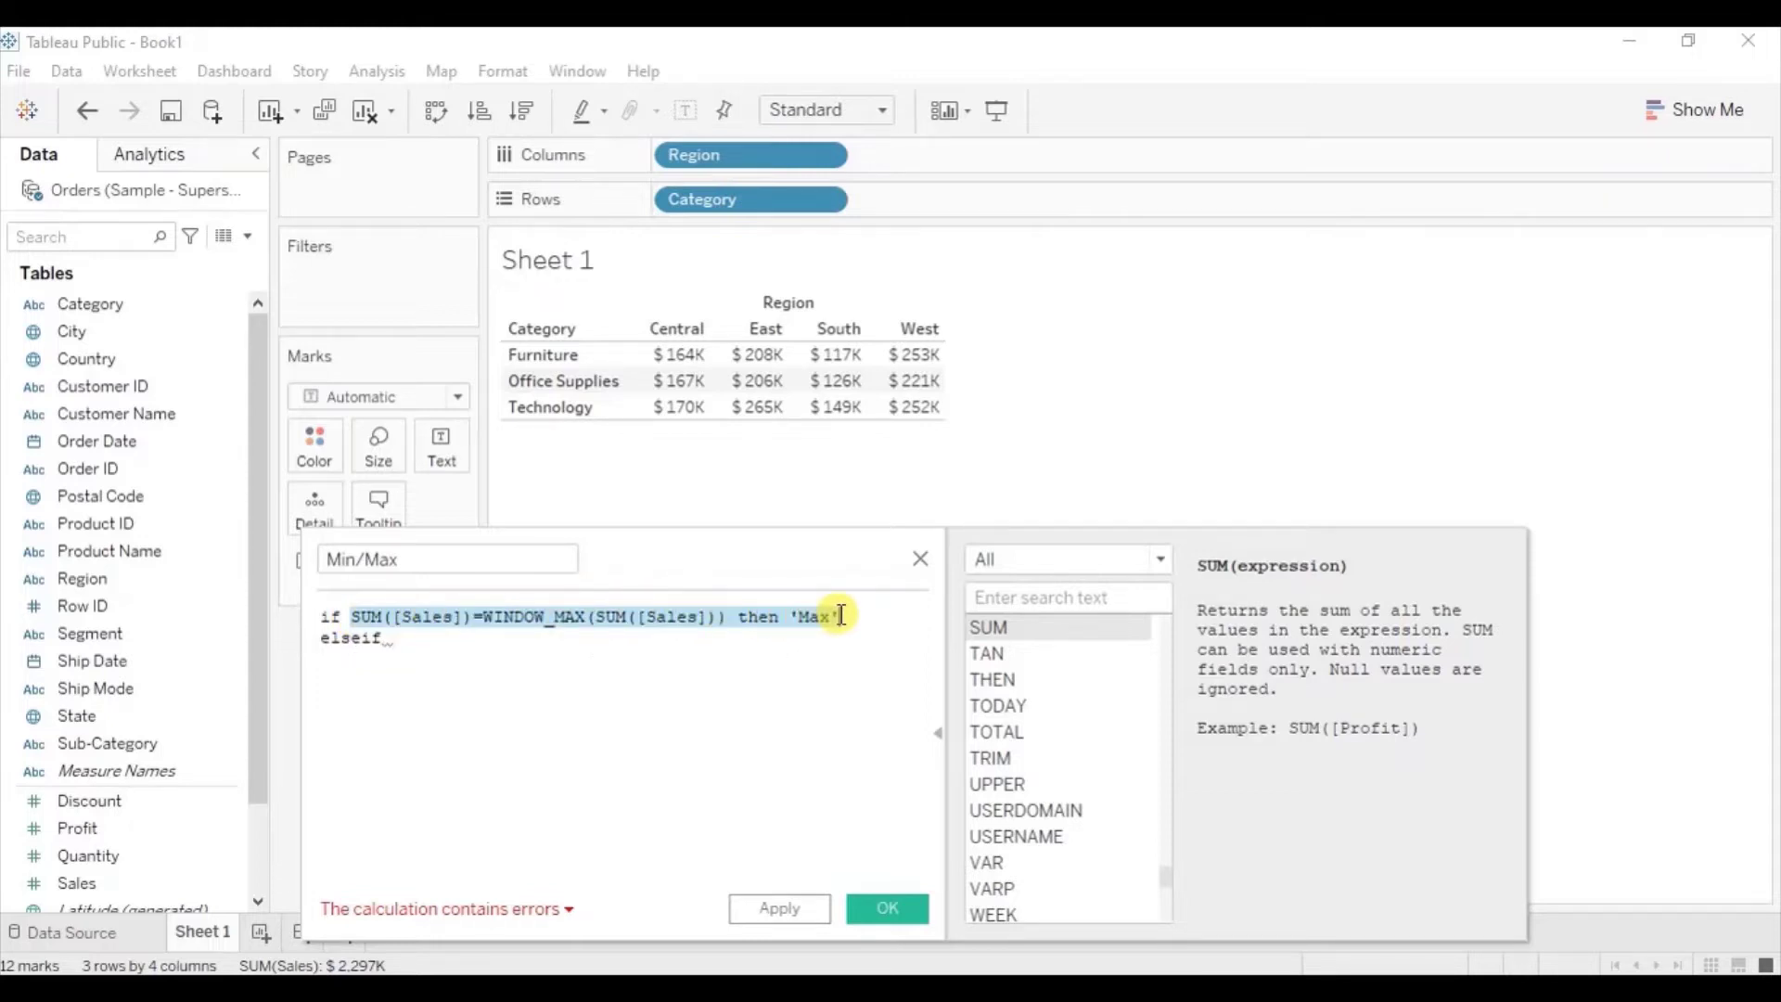
key("ctrl+c")
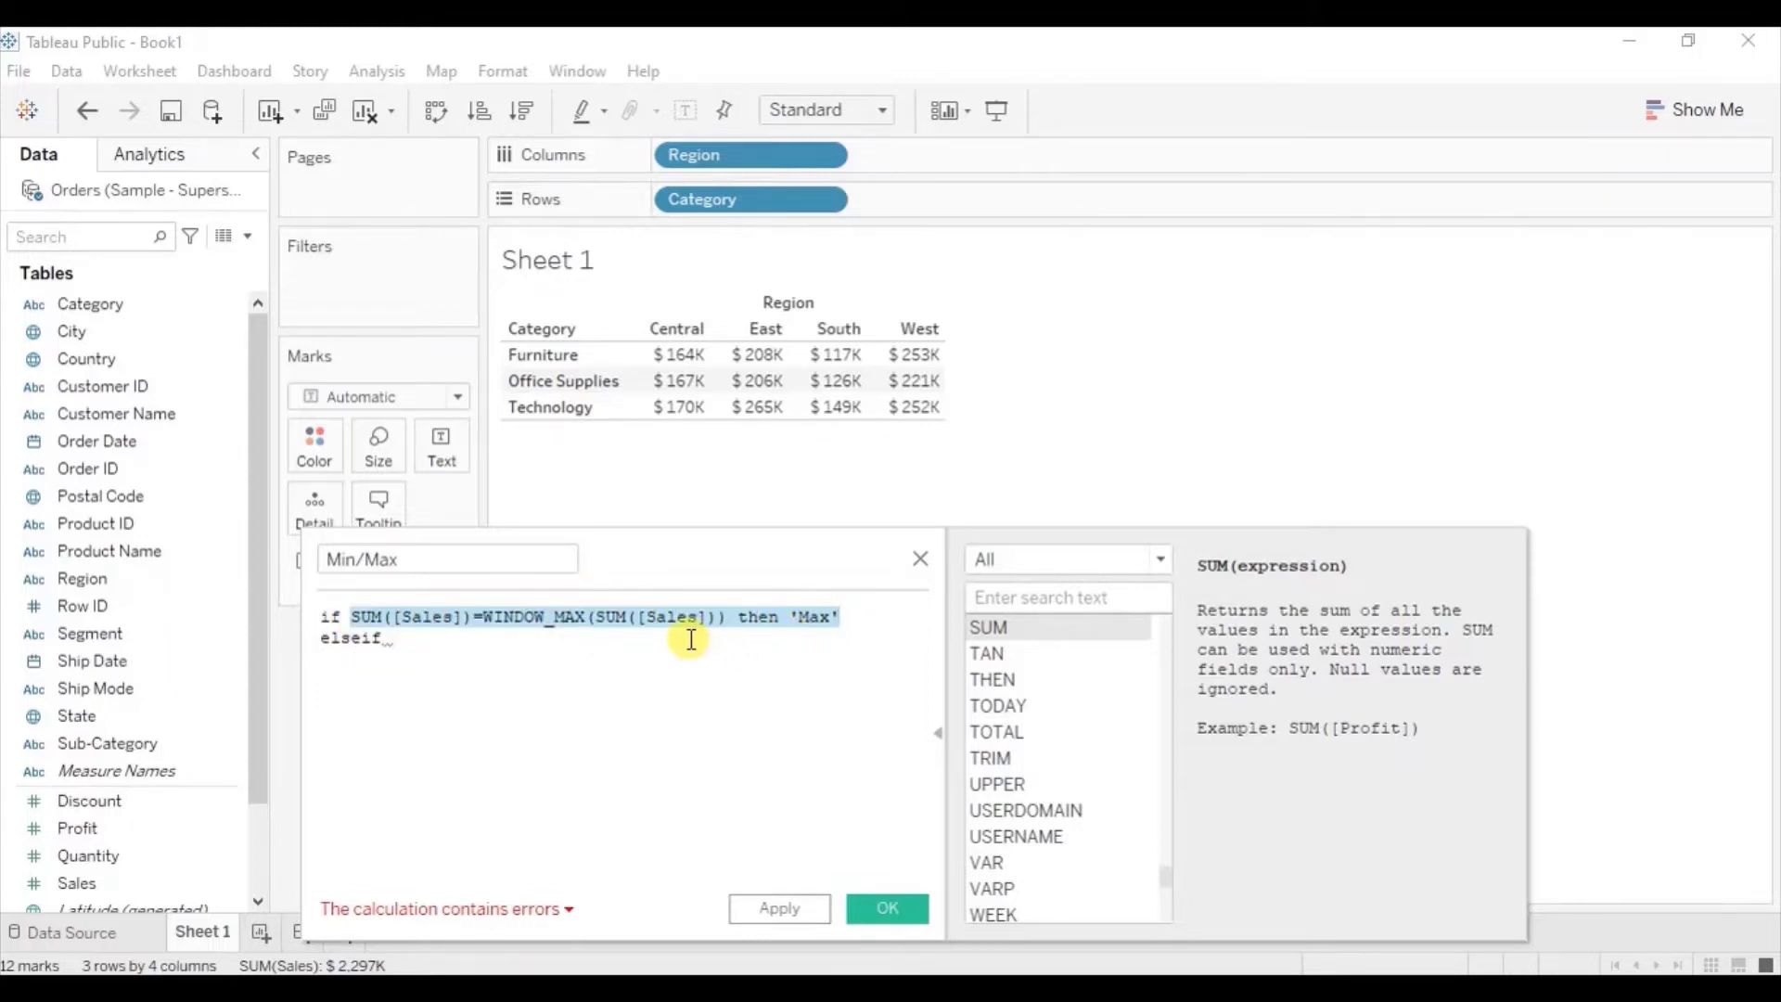
left_click(691, 640)
key("ctrl+v")
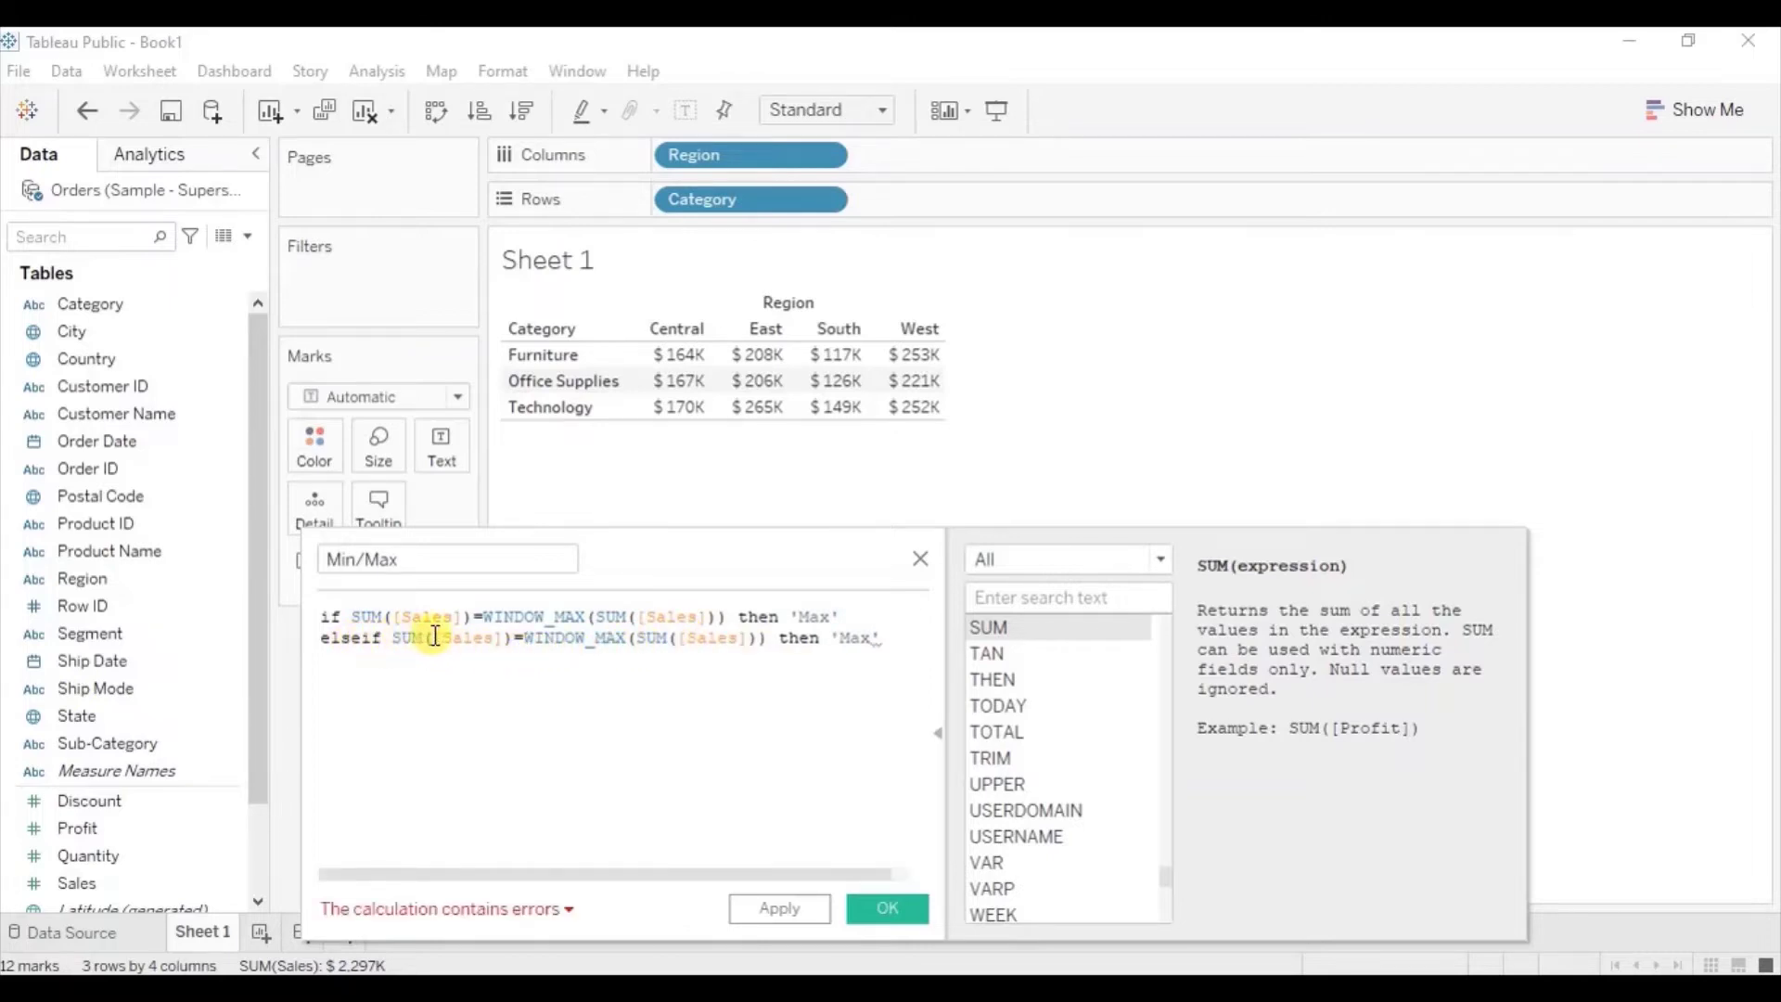
Change the Min/Max formula's elseif line to compare with WINDOW_Min(SUM([Sales])) and return 'Min'
left_click(626, 637)
key("BackSpace")
key("BackSpace")
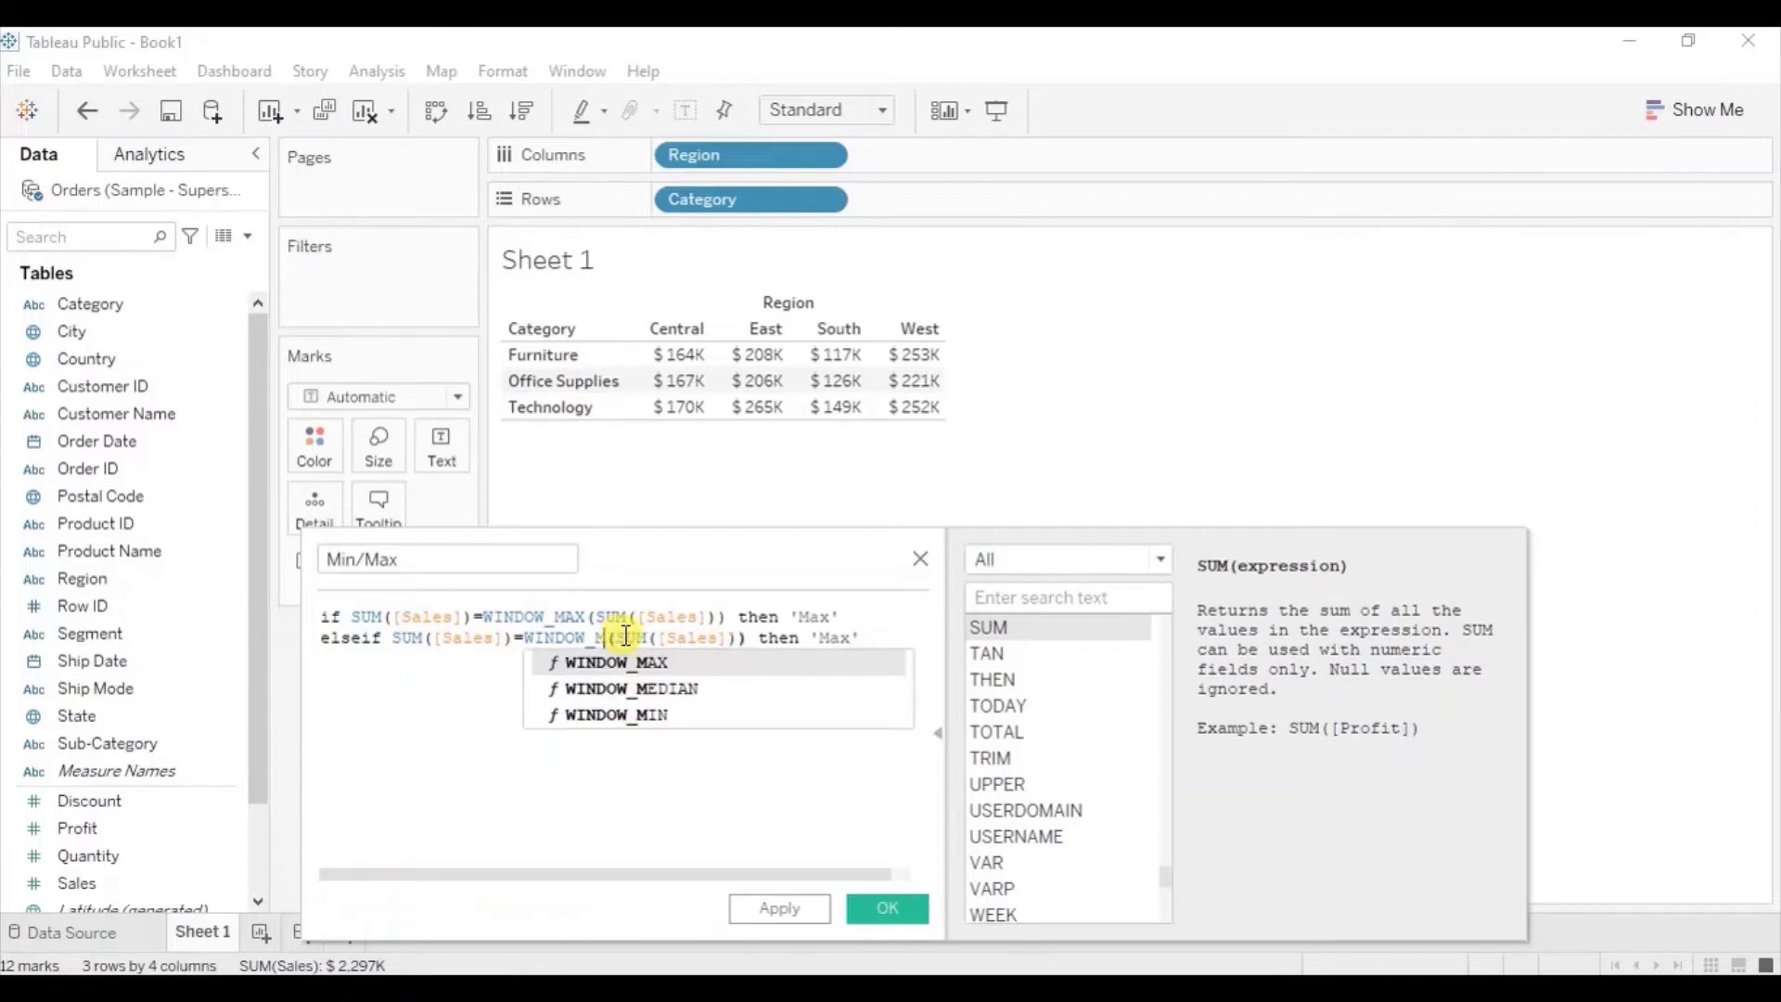
type("in")
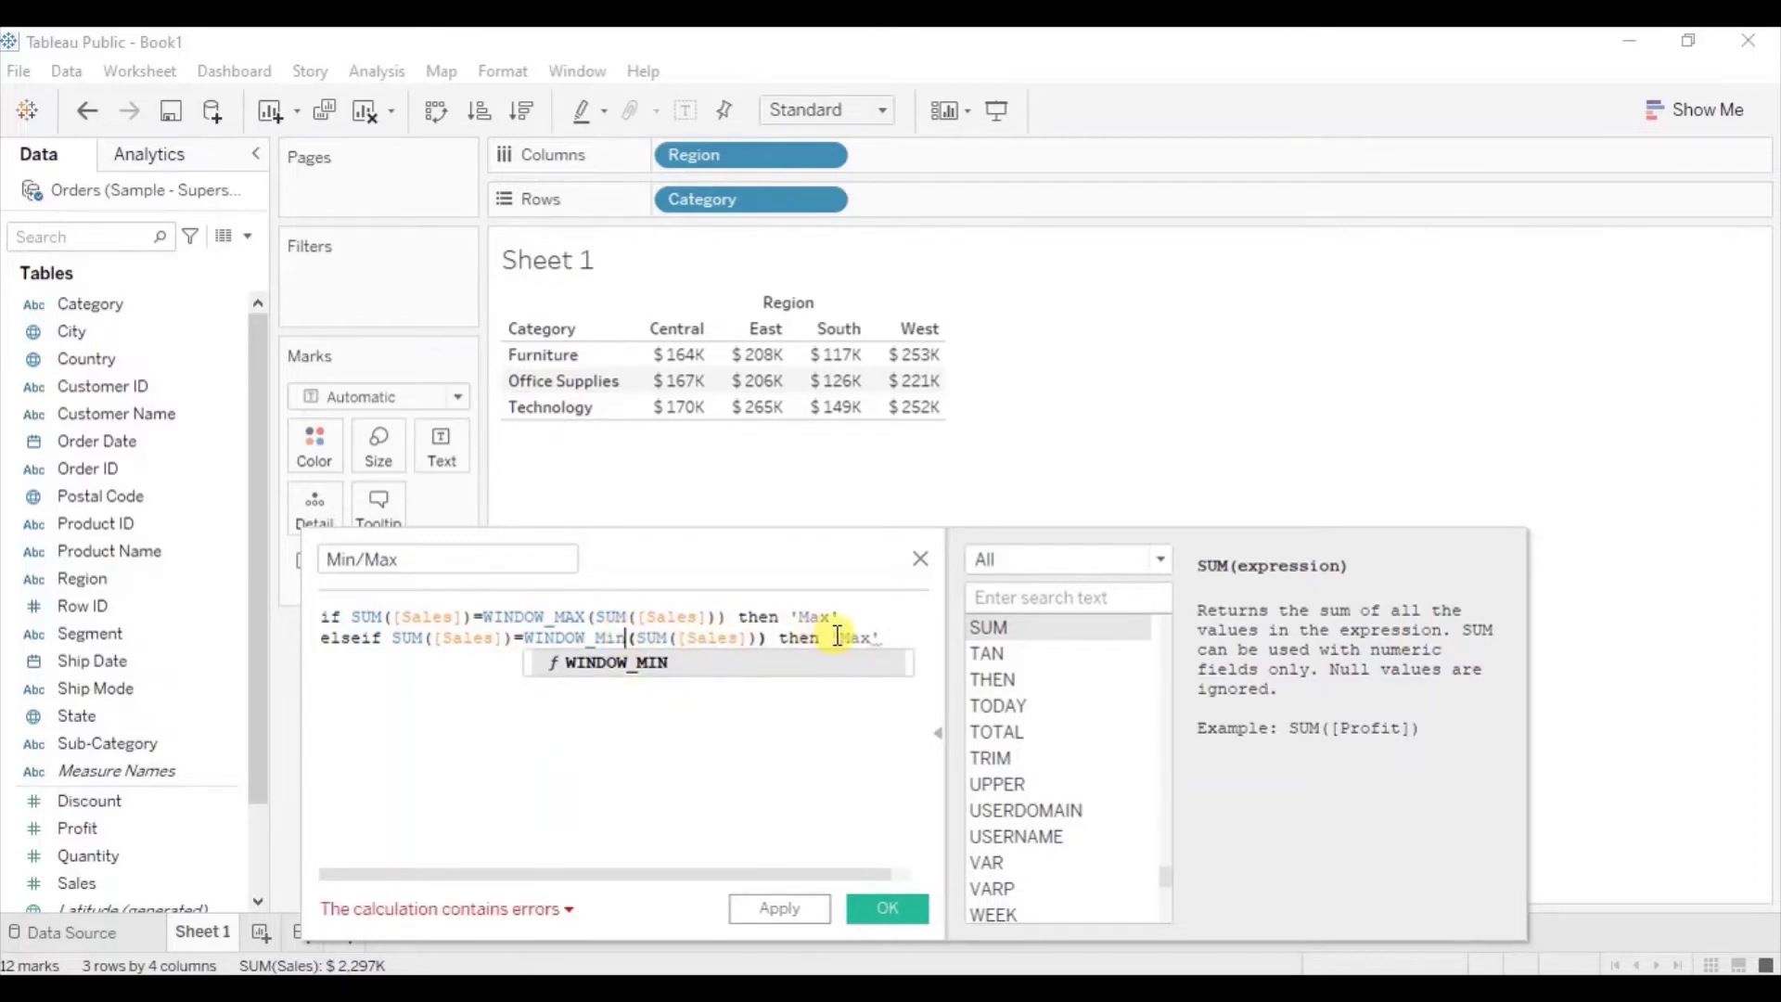
left_click(868, 634)
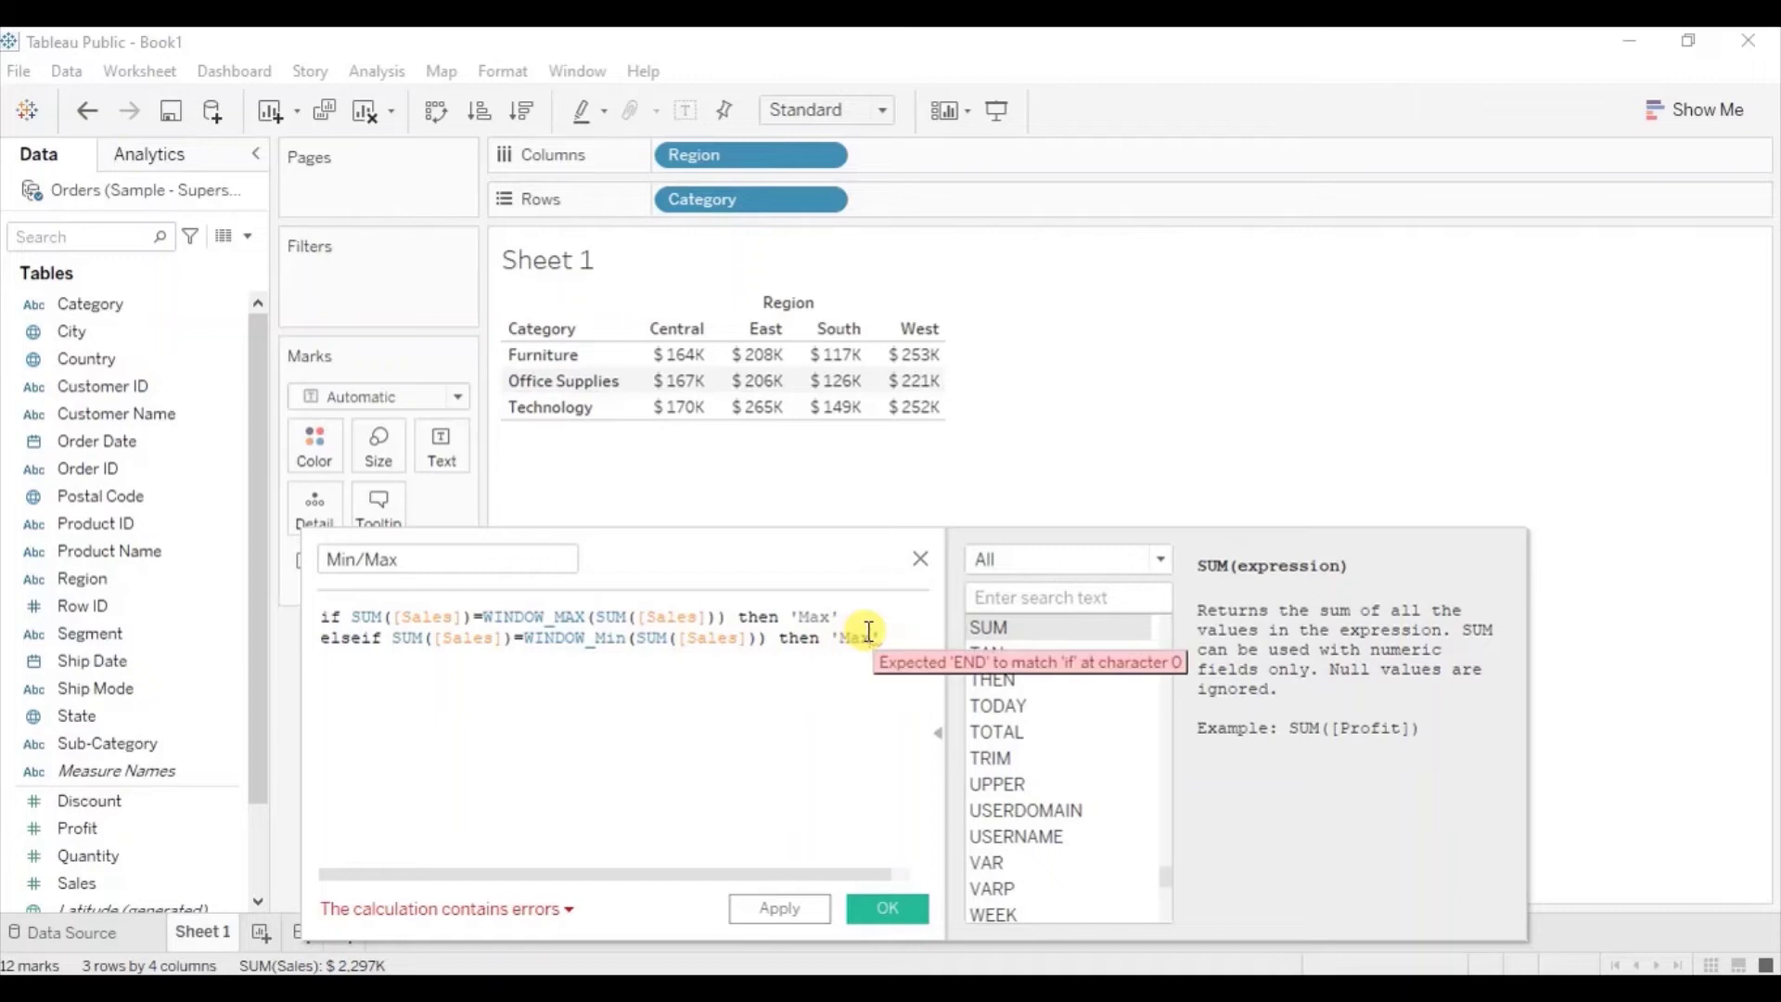
key("BackSpace")
key("BackSpace")
type("in")
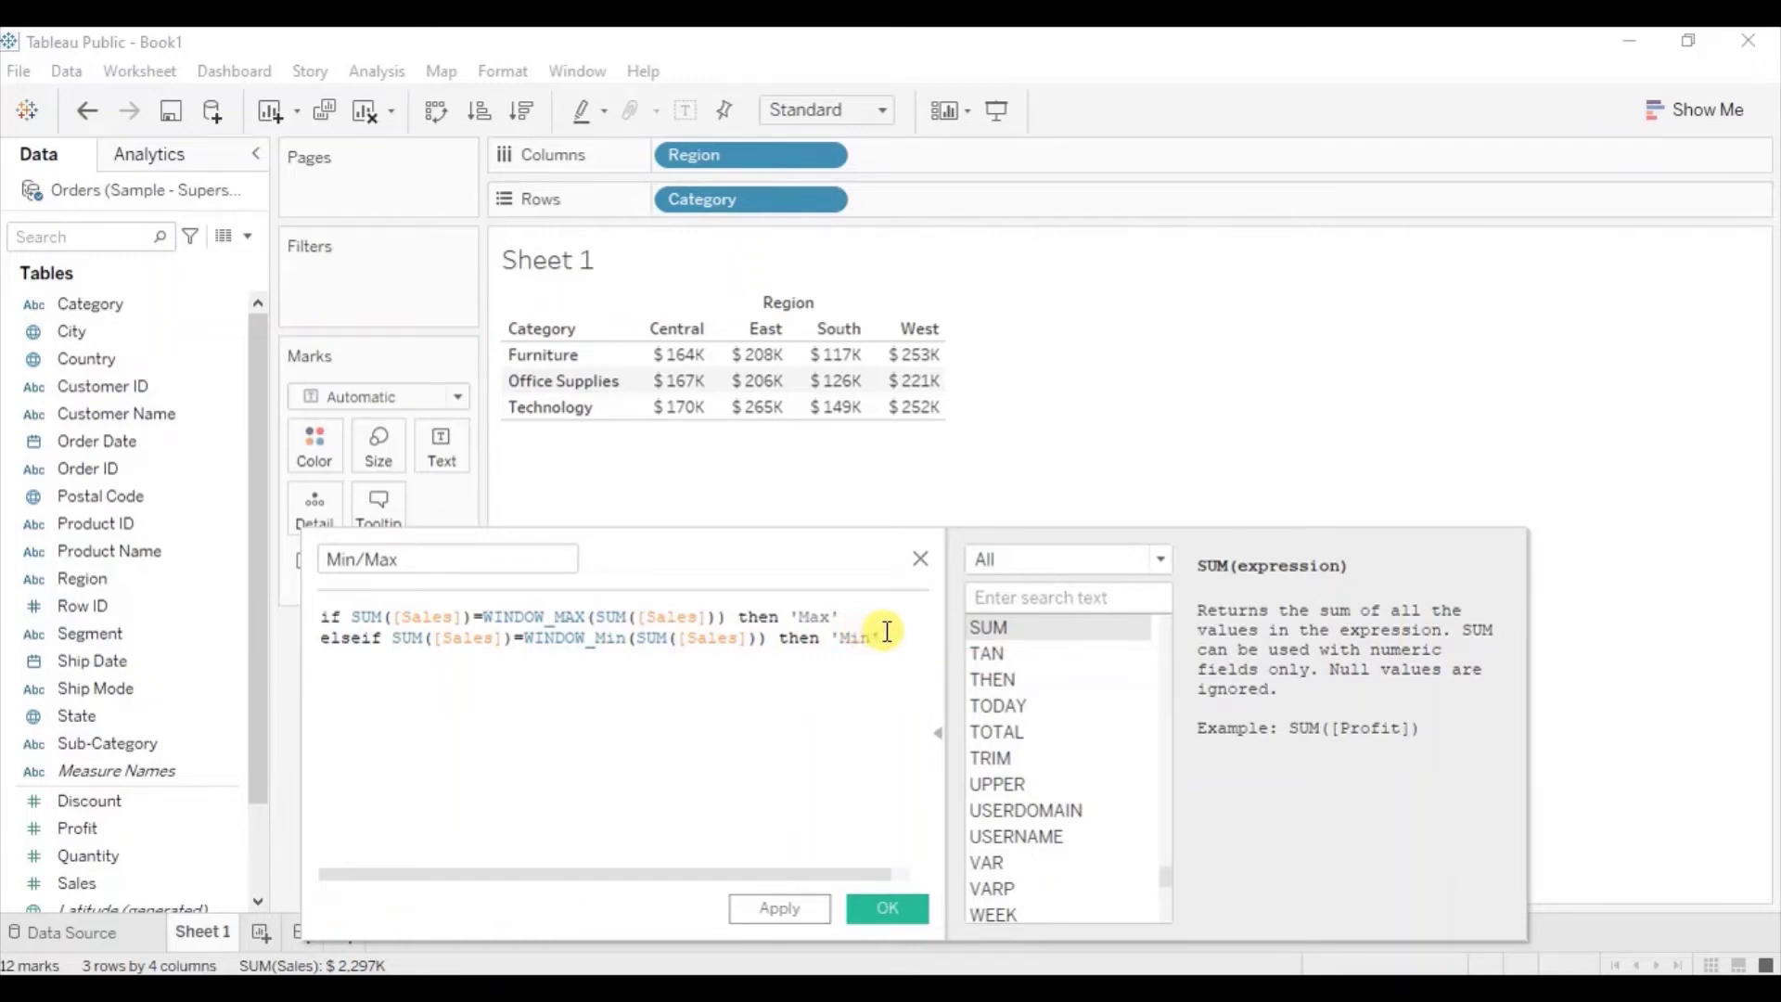
Finish the Min/Max formula with a third line reading else 'Other' END
key("Return")
type("else 'Other' end")
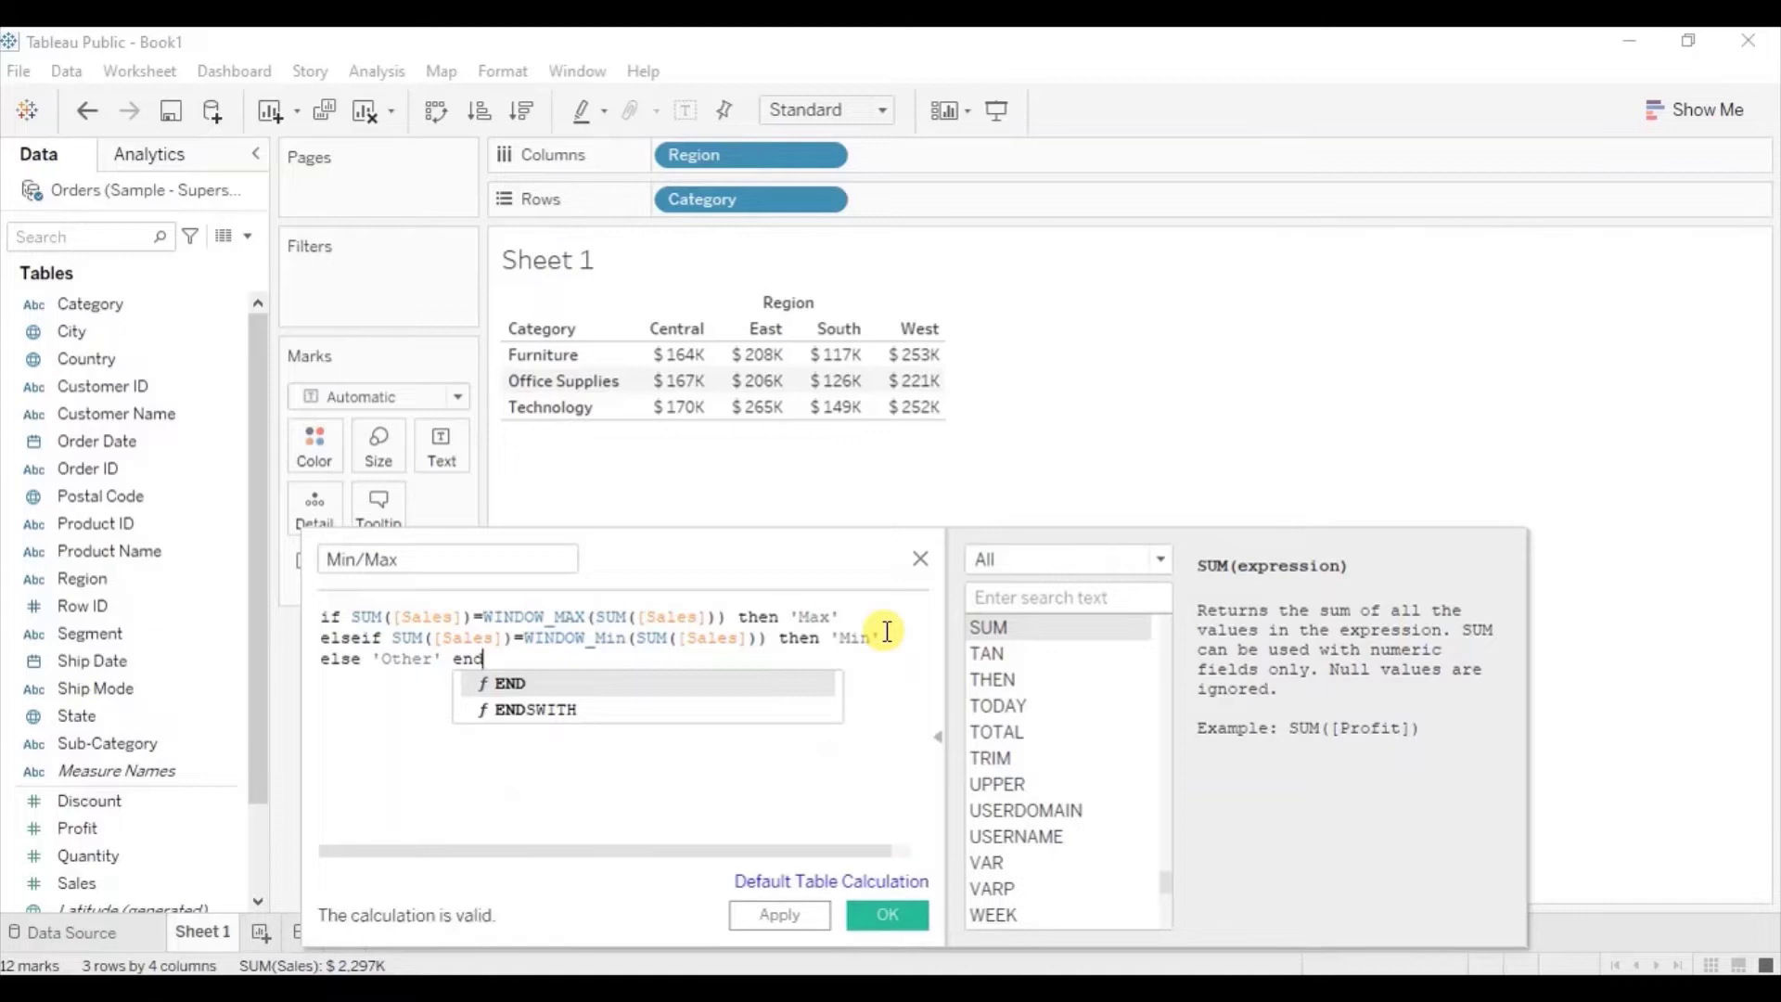
key("Return")
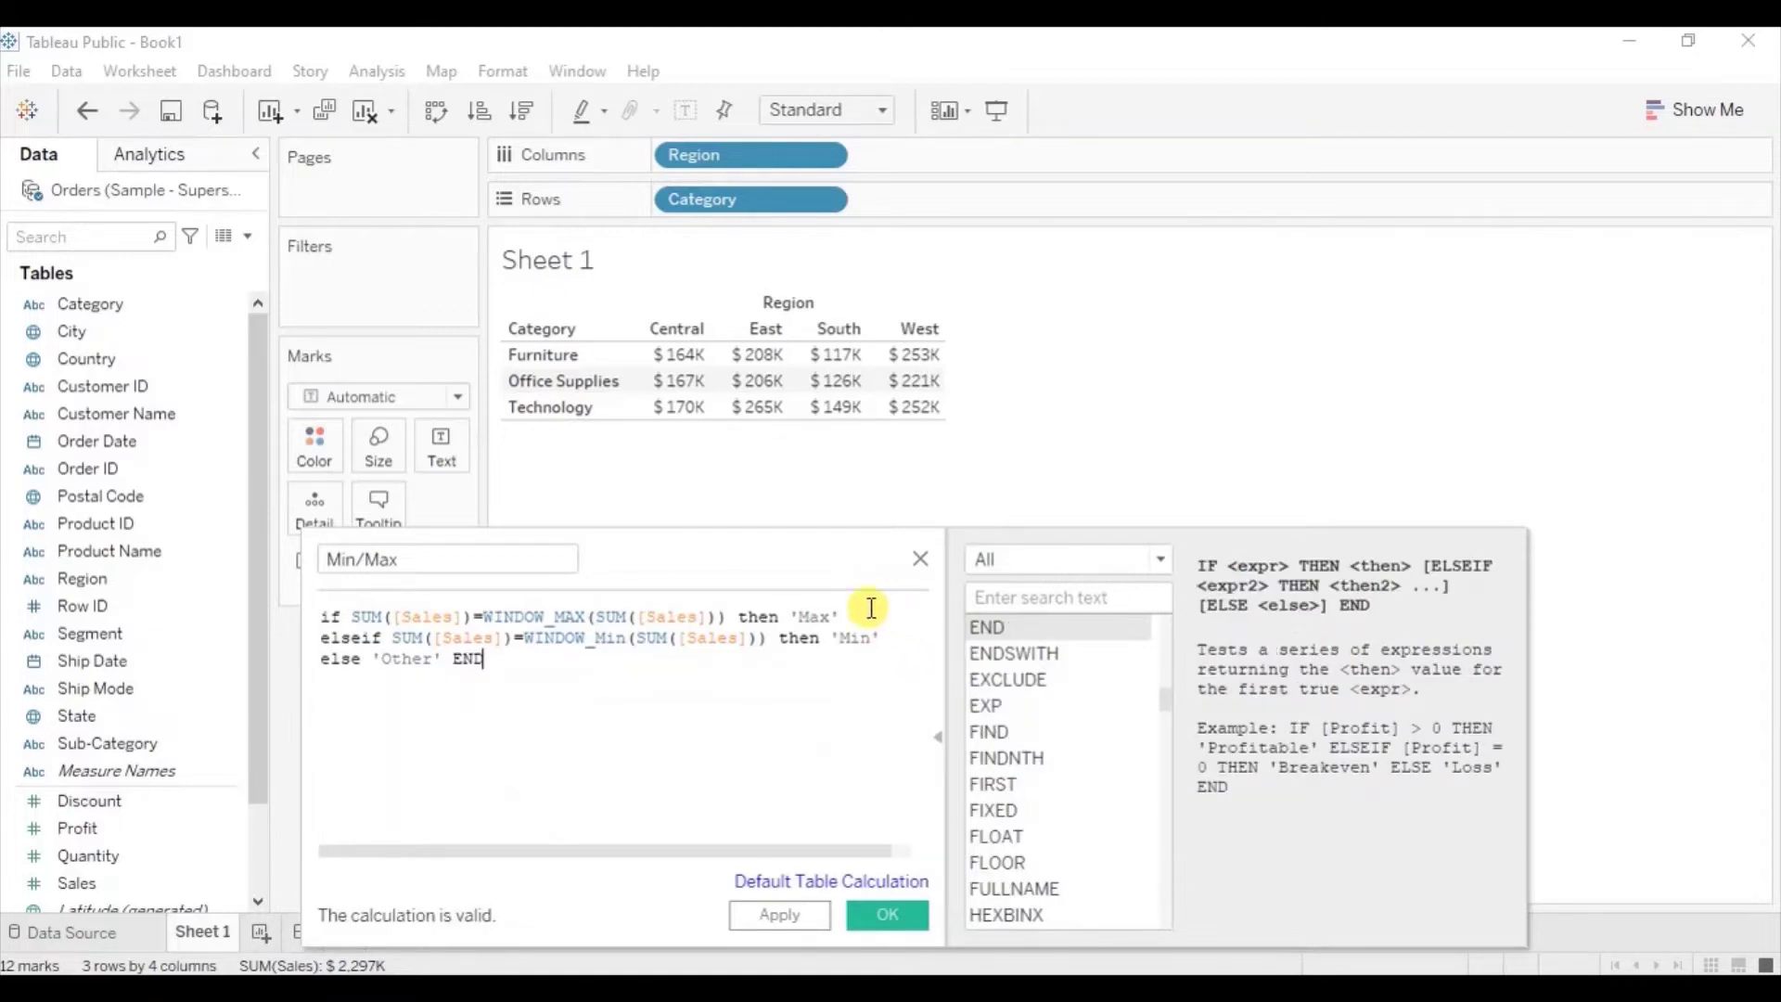
Review the Min/Max formula's WINDOW_MAX and WINDOW_MIN conditions and the result each branch returns
left_click(525, 614)
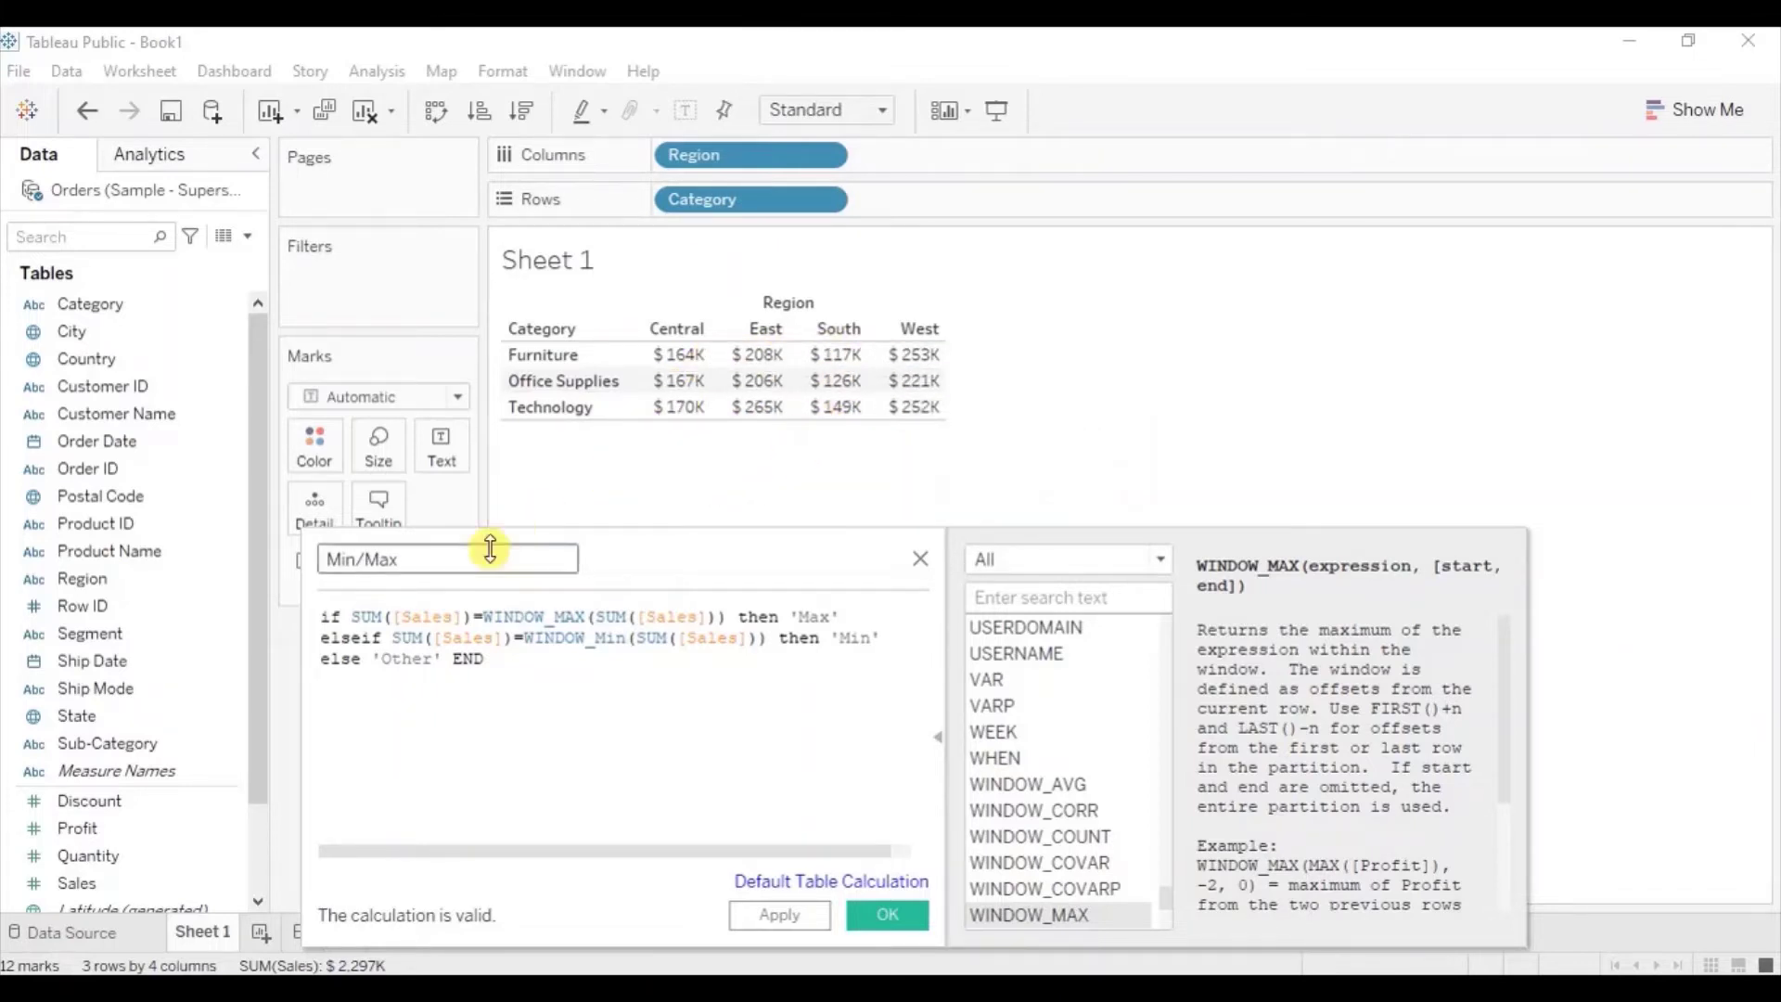
left_click_drag(352, 614, 683, 616)
left_click(783, 615)
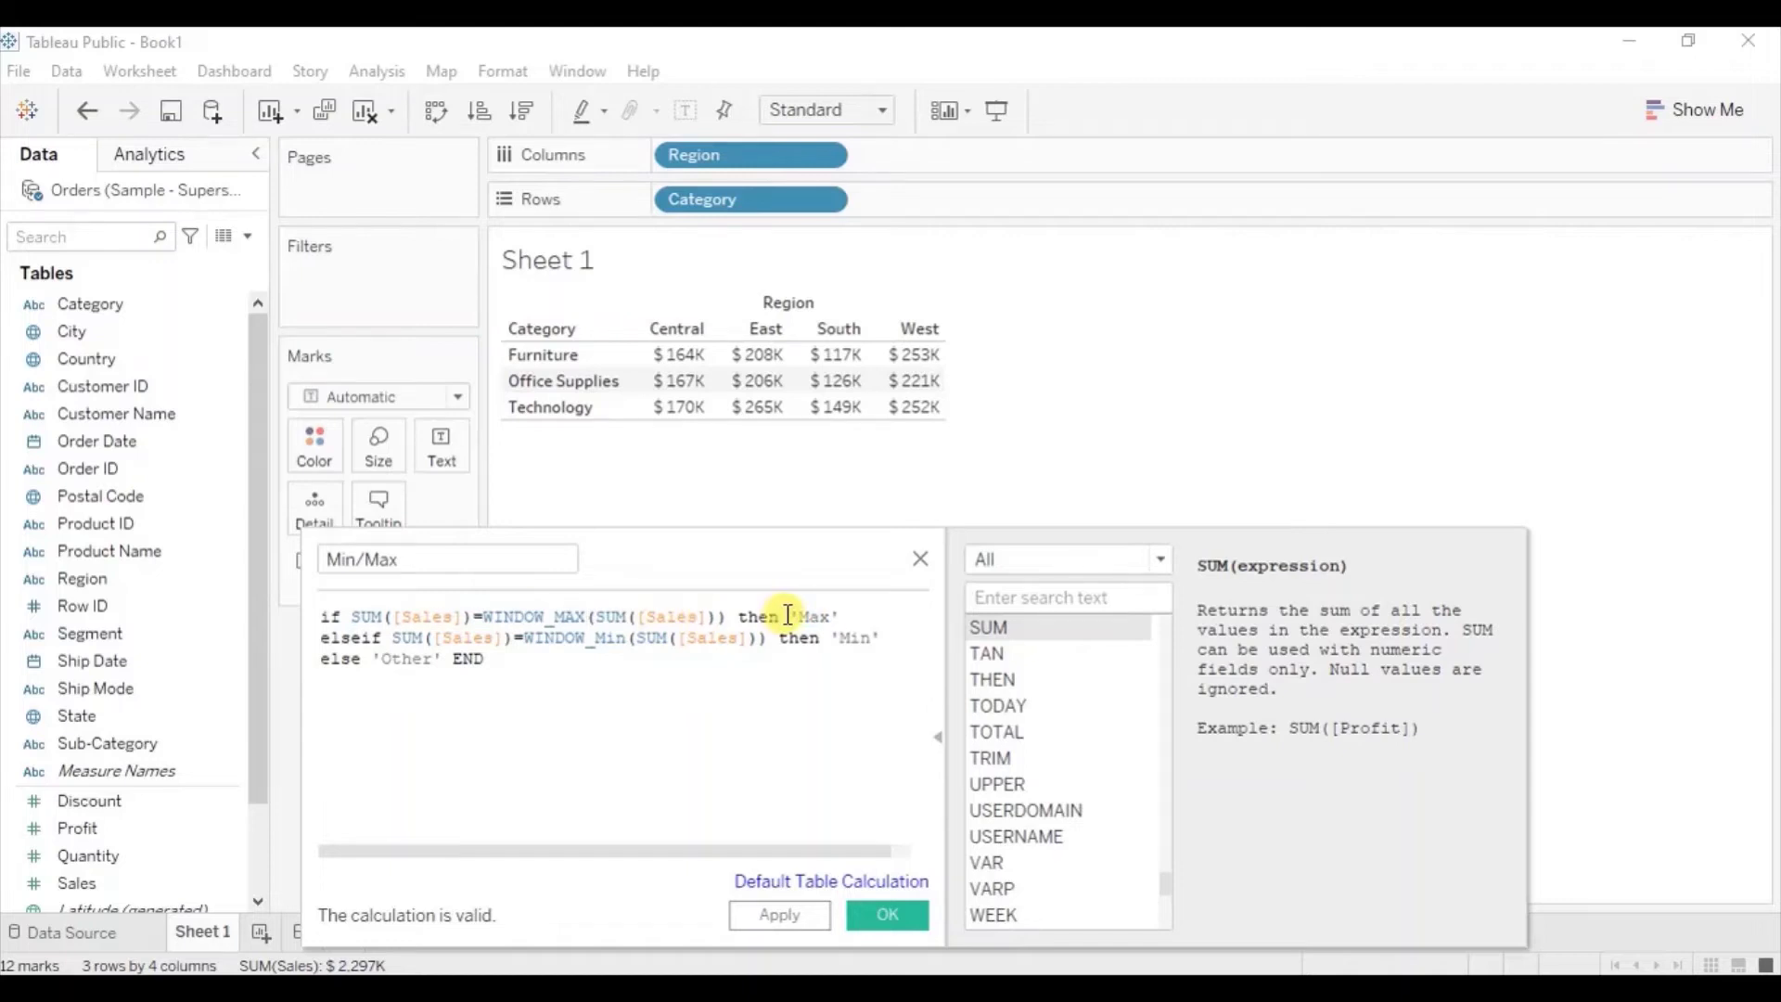
left_click_drag(791, 615, 840, 616)
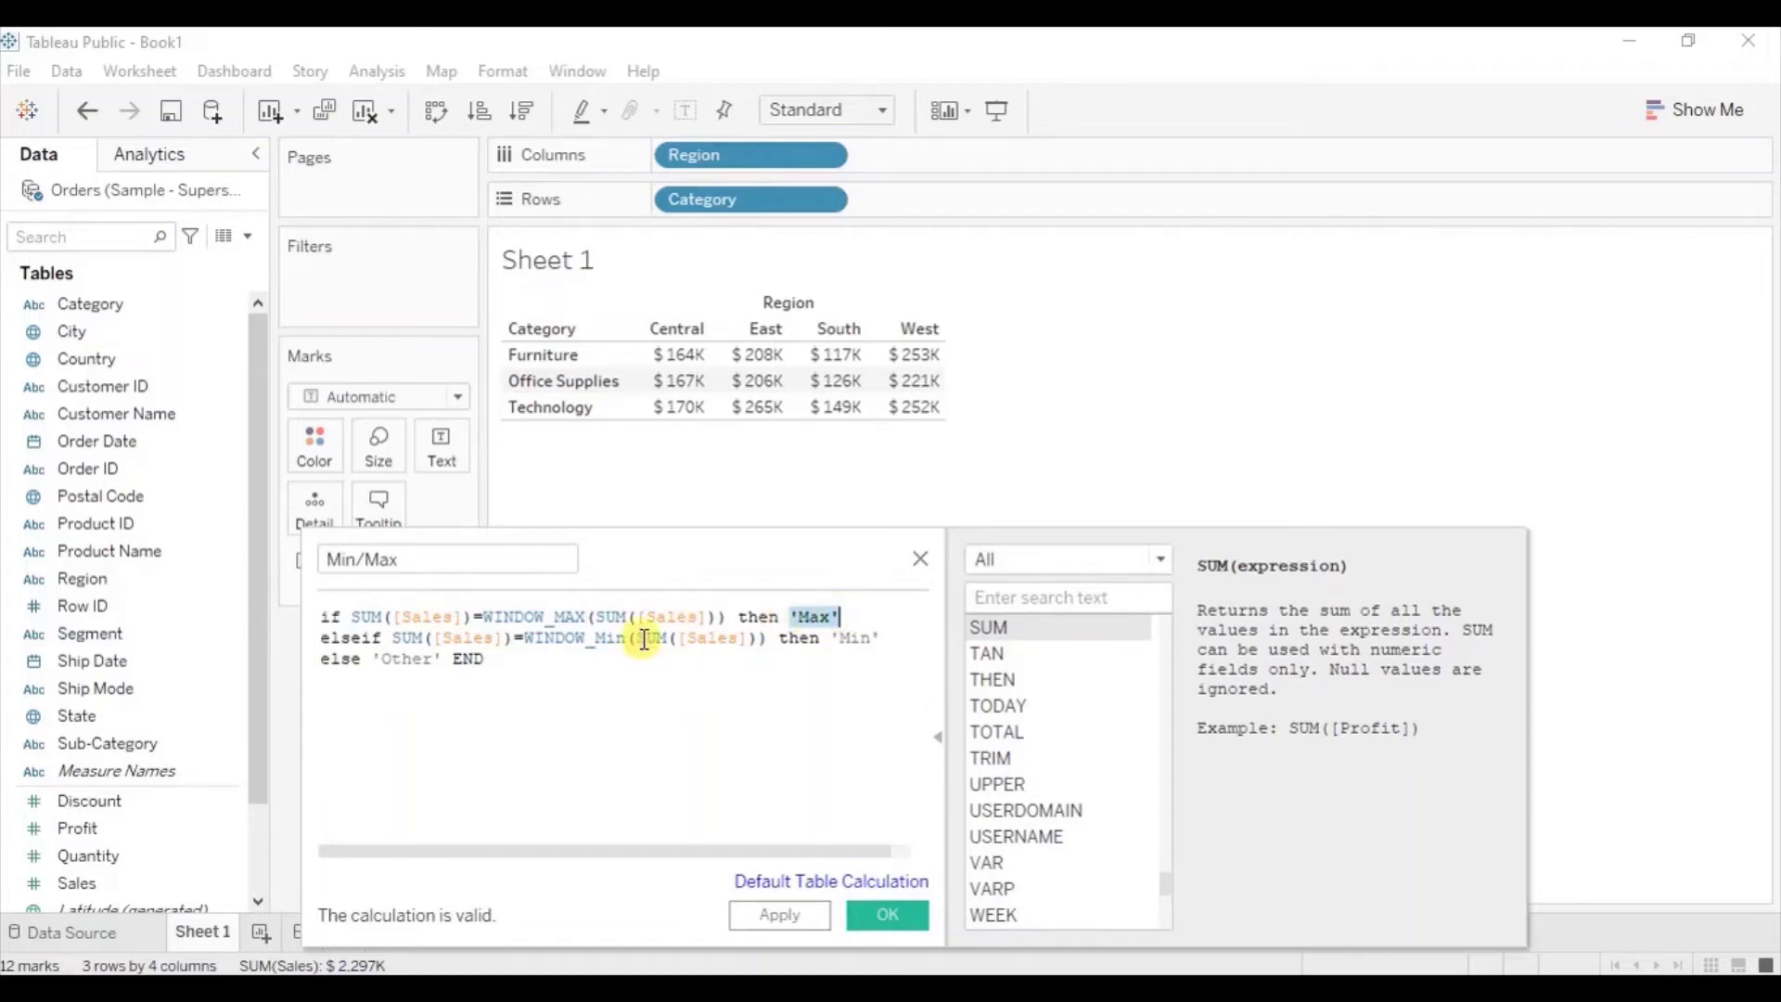
left_click(575, 640)
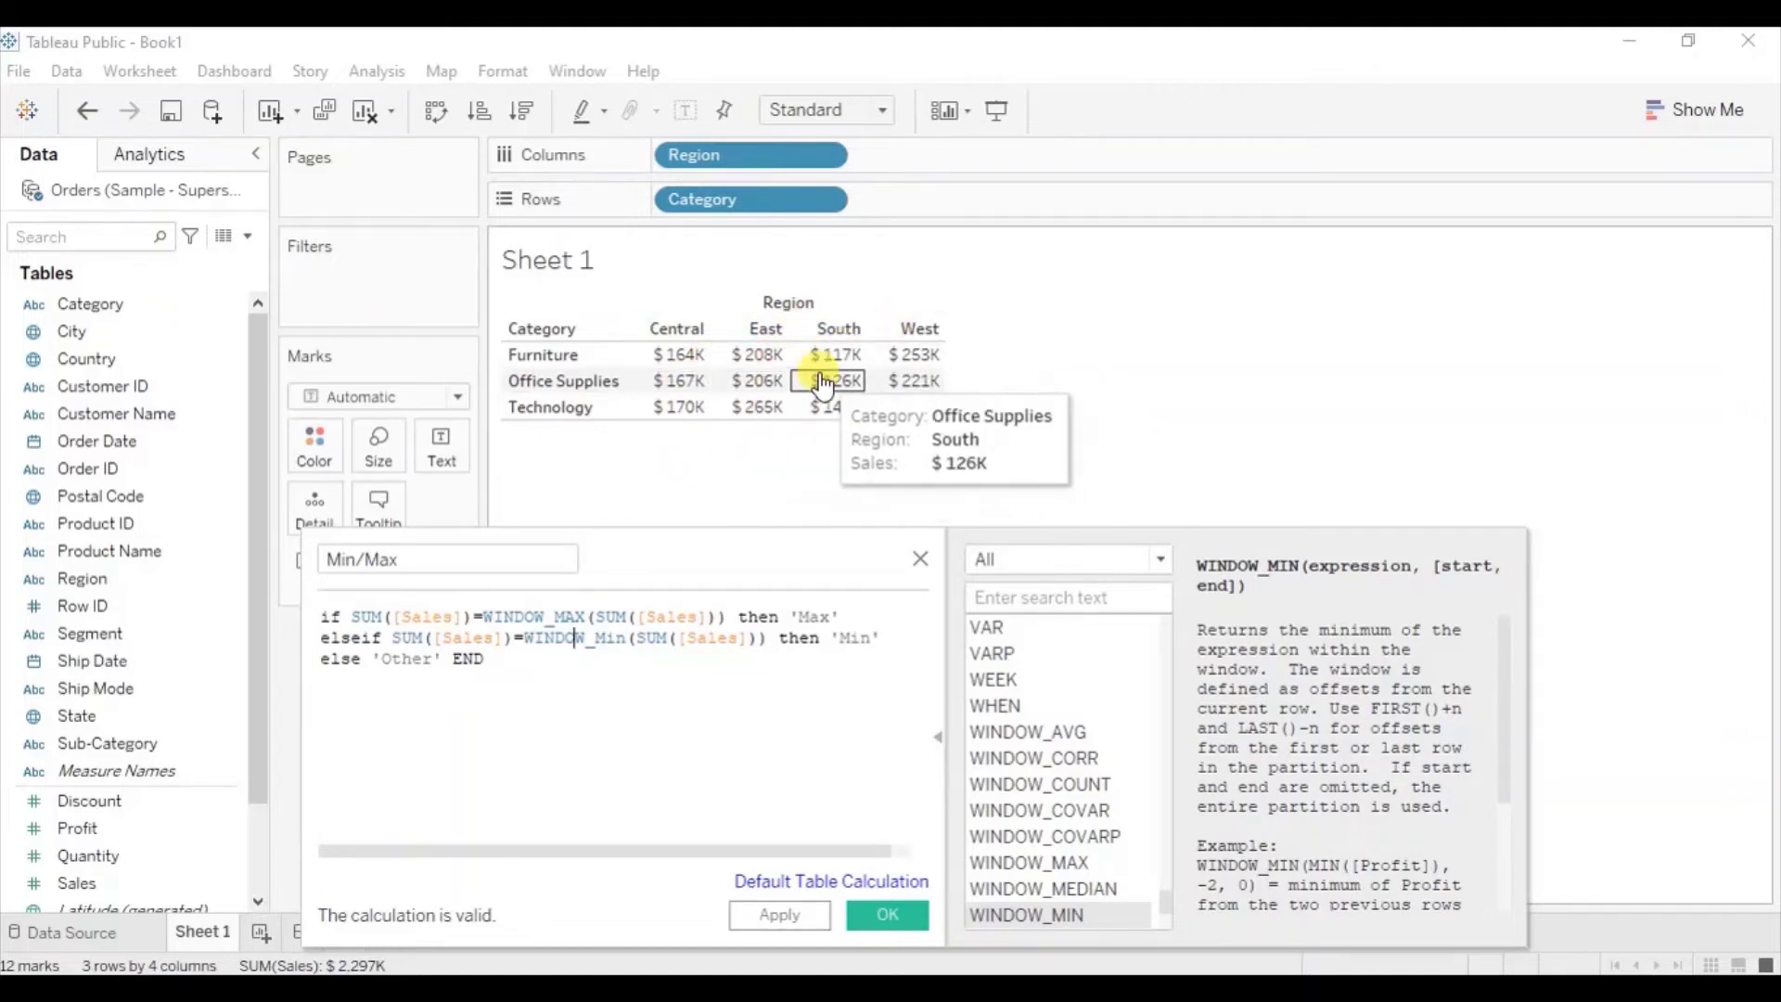
left_click_drag(393, 637, 625, 637)
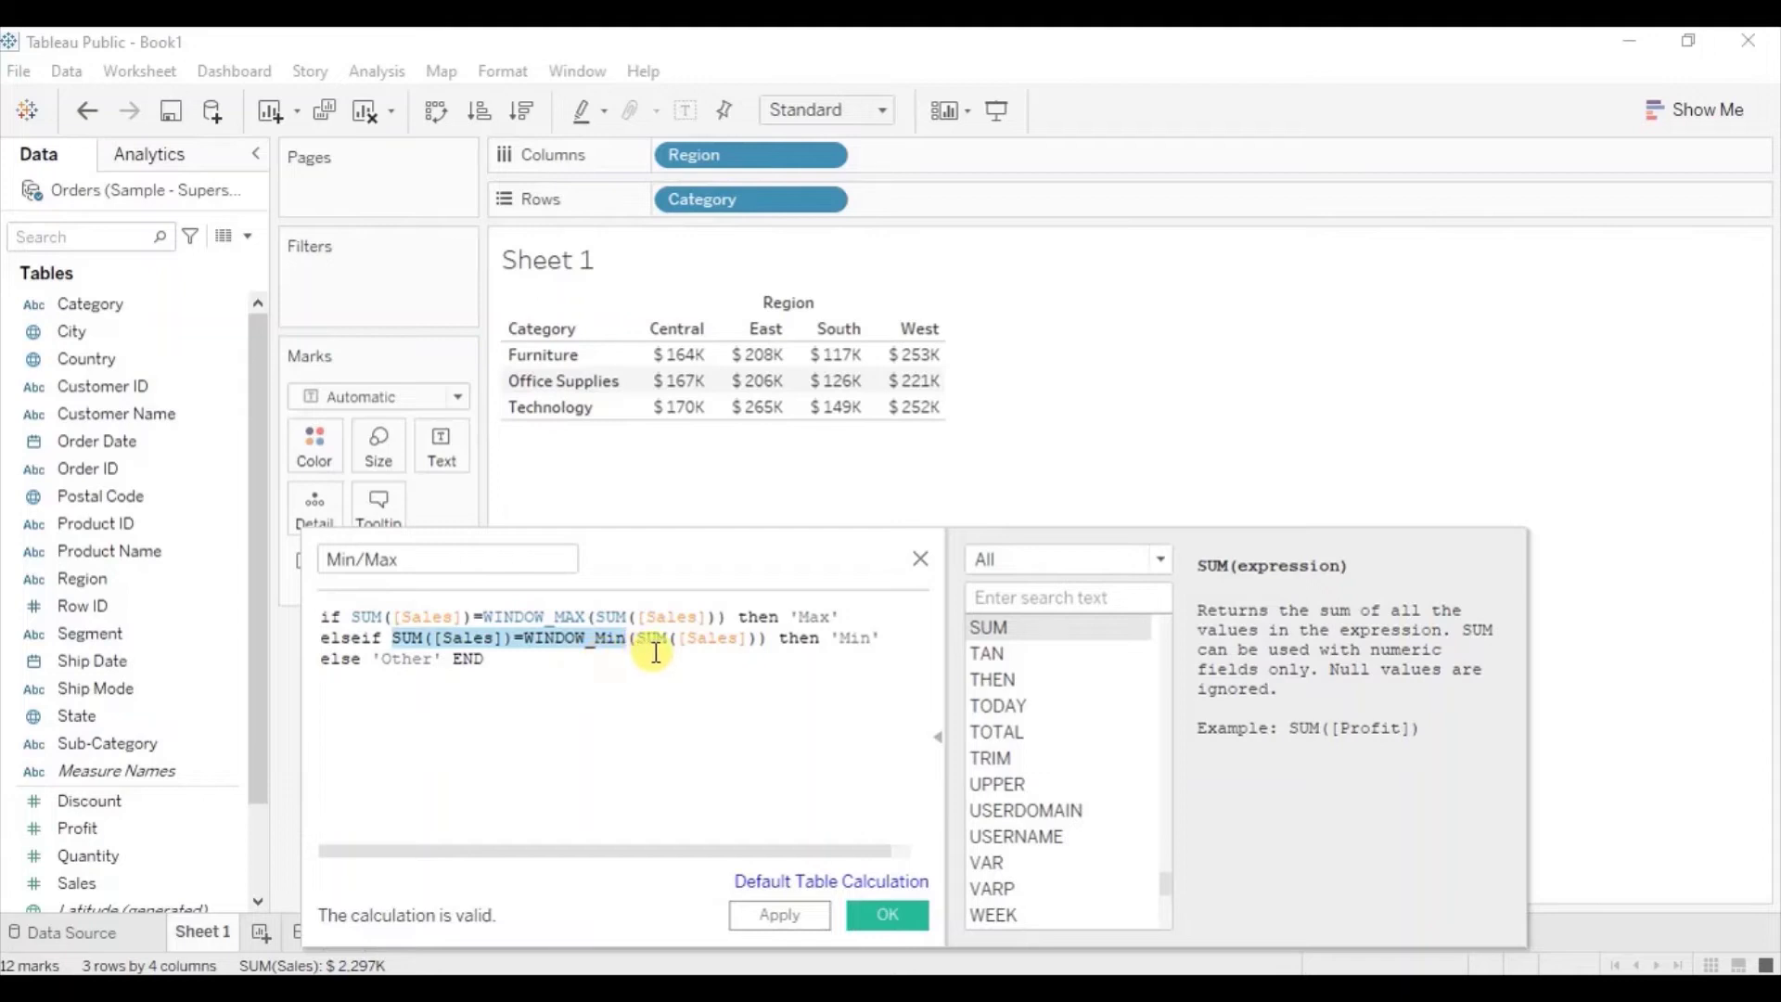
left_click_drag(830, 637, 881, 637)
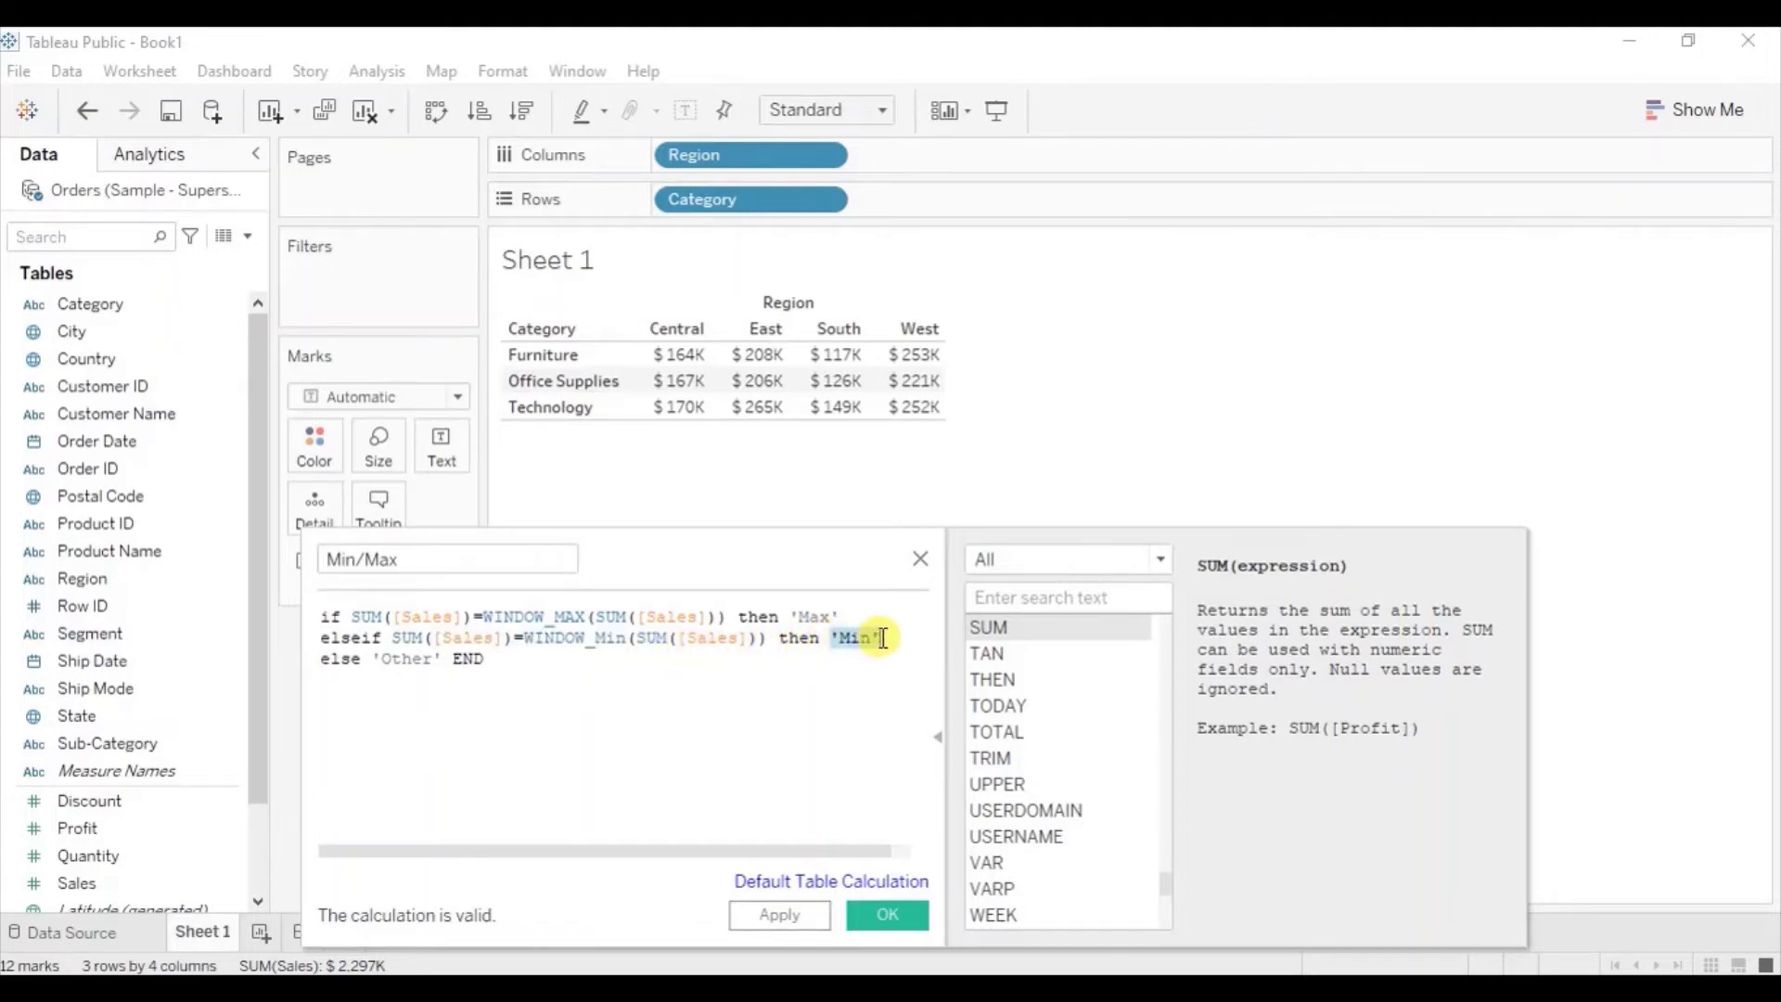
left_click_drag(377, 658, 451, 658)
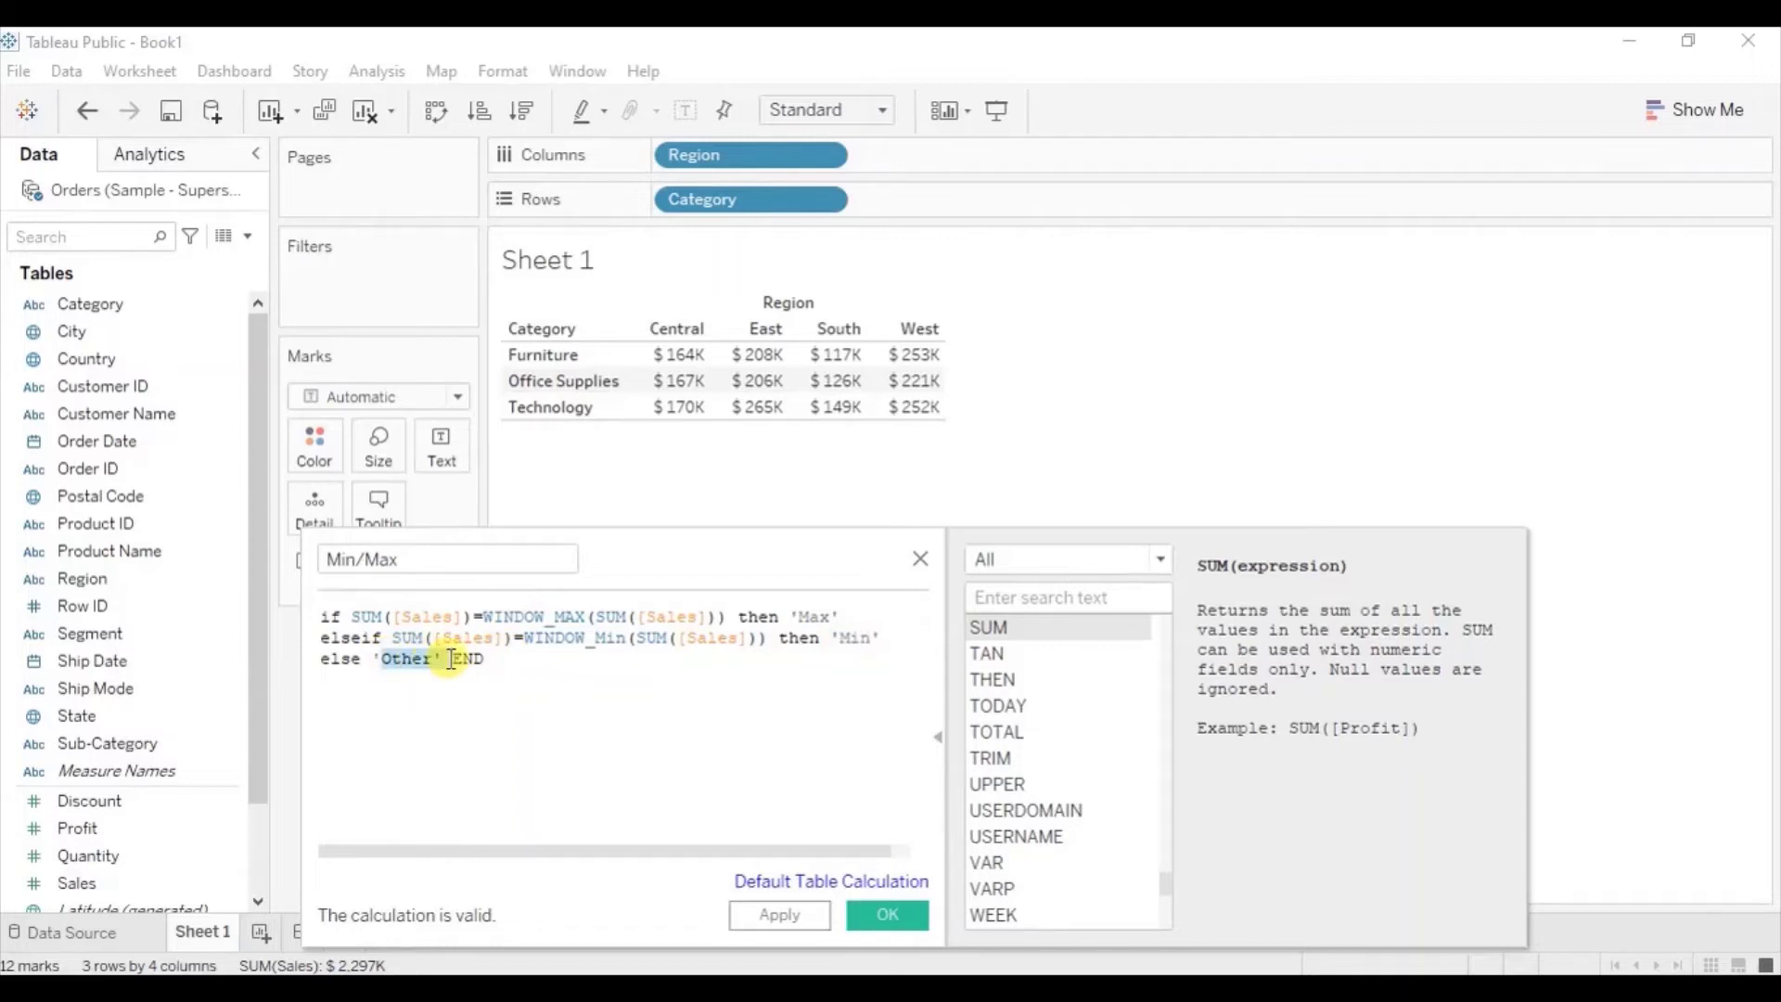
Save the Min/Max calculated field and use it to color the sales values in the table
left_click(876, 913)
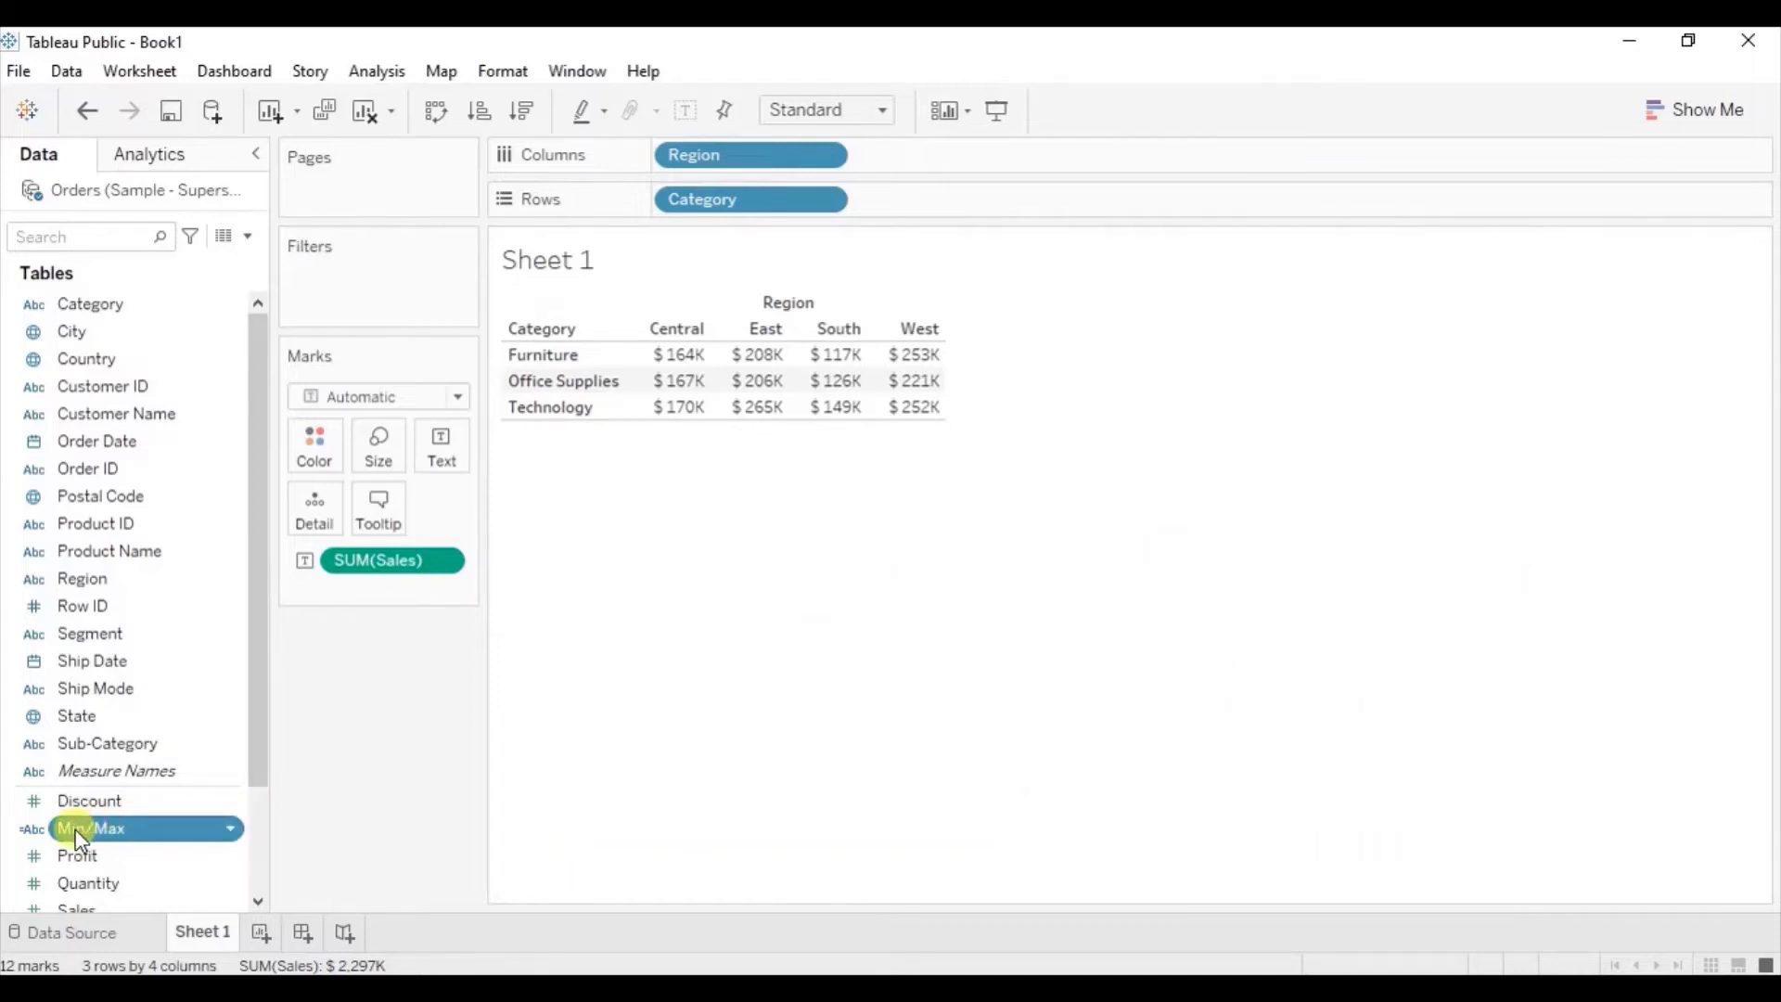
left_click_drag(76, 839, 302, 453)
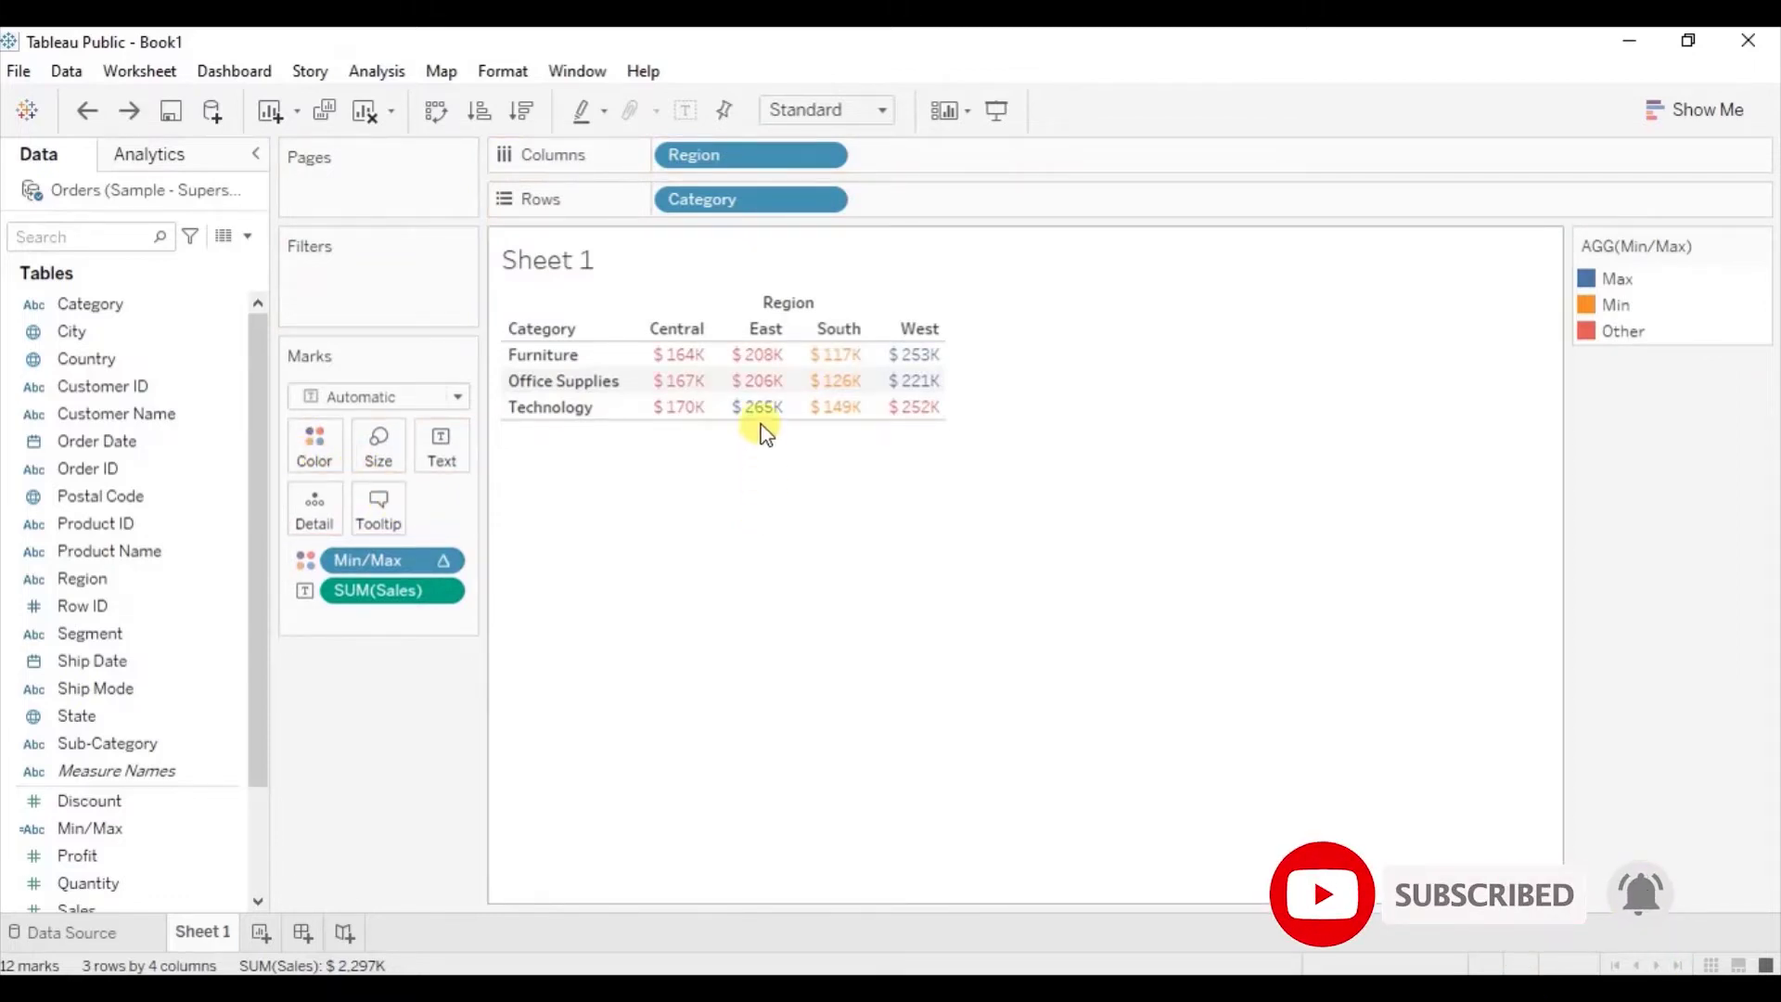
mouse_move(870, 373)
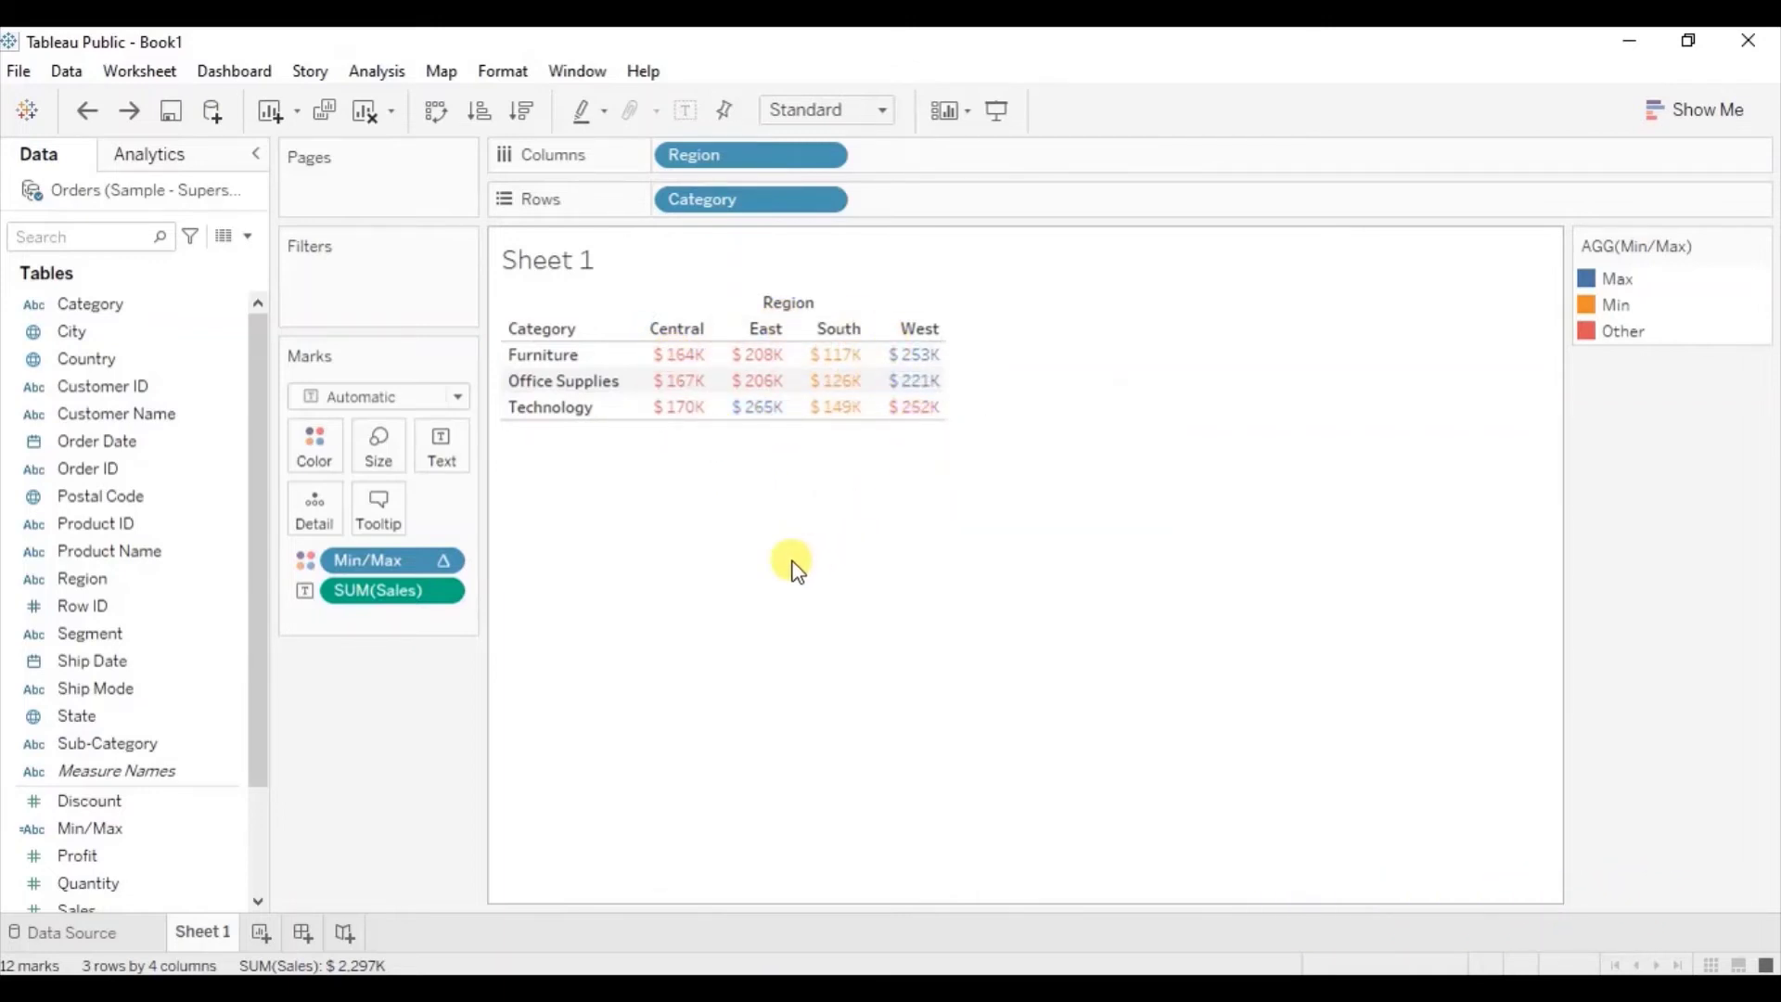
Set the Min/Max table calculation to compute using Specific Dimensions with both Region and Category included
left_click(443, 560)
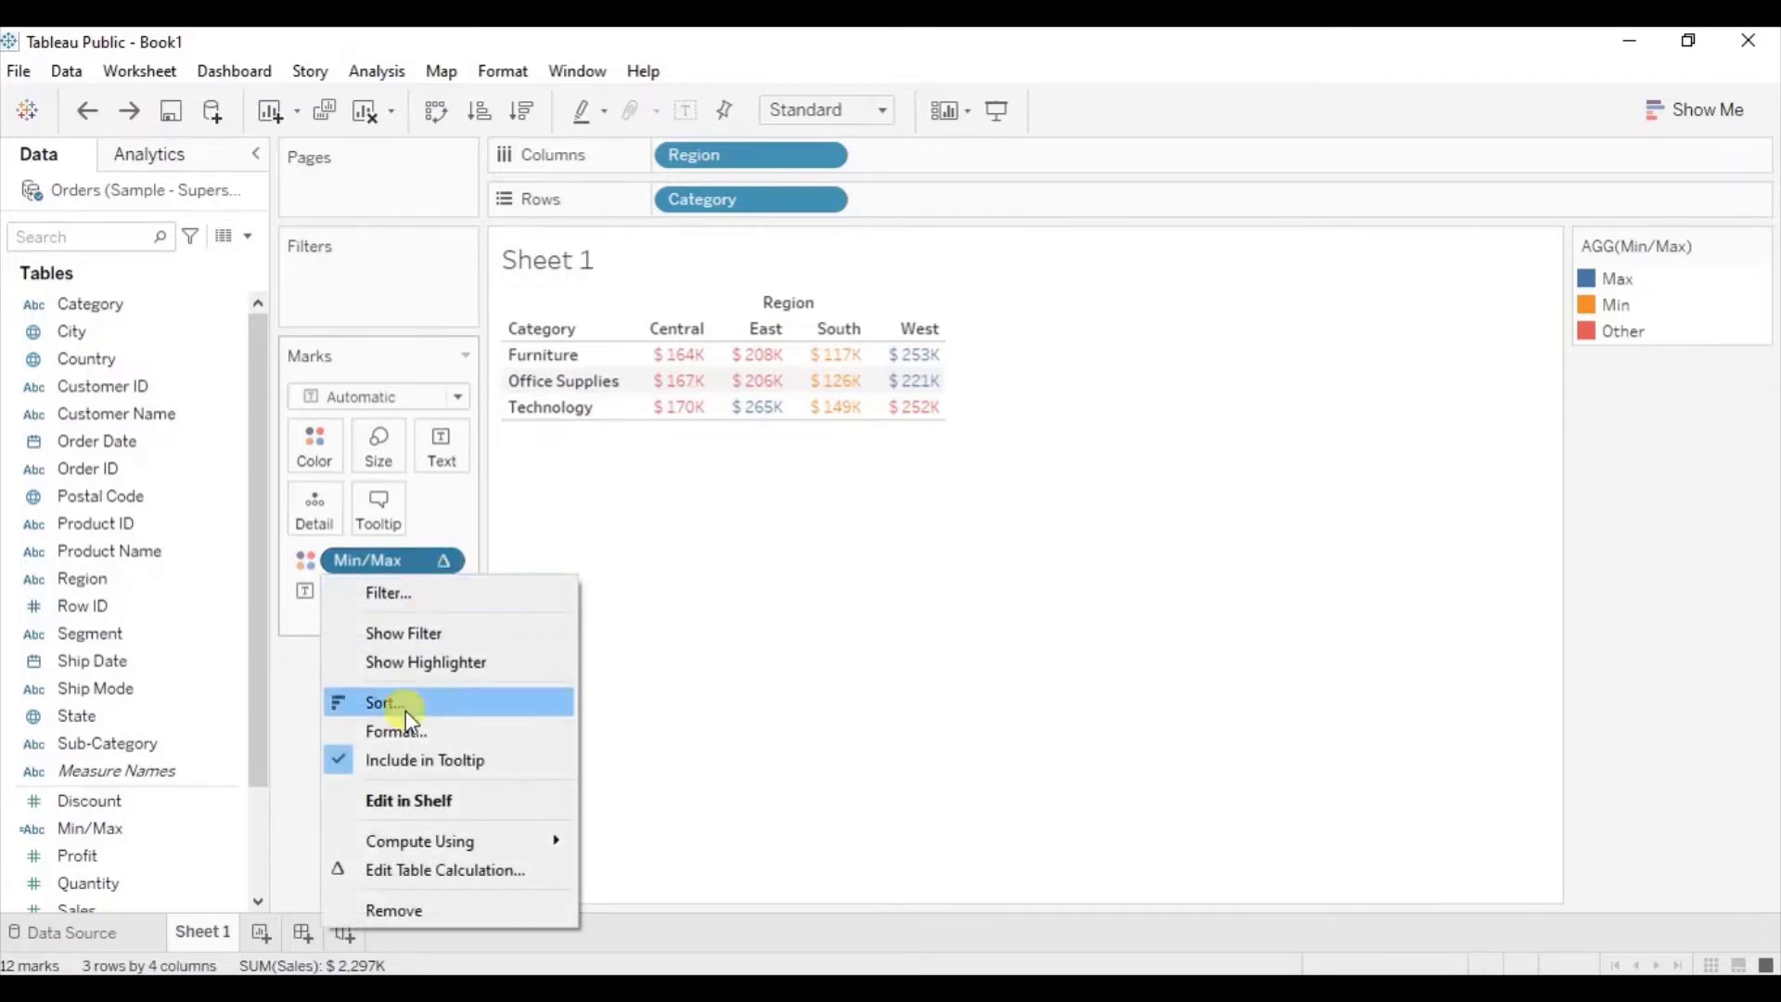
left_click(408, 868)
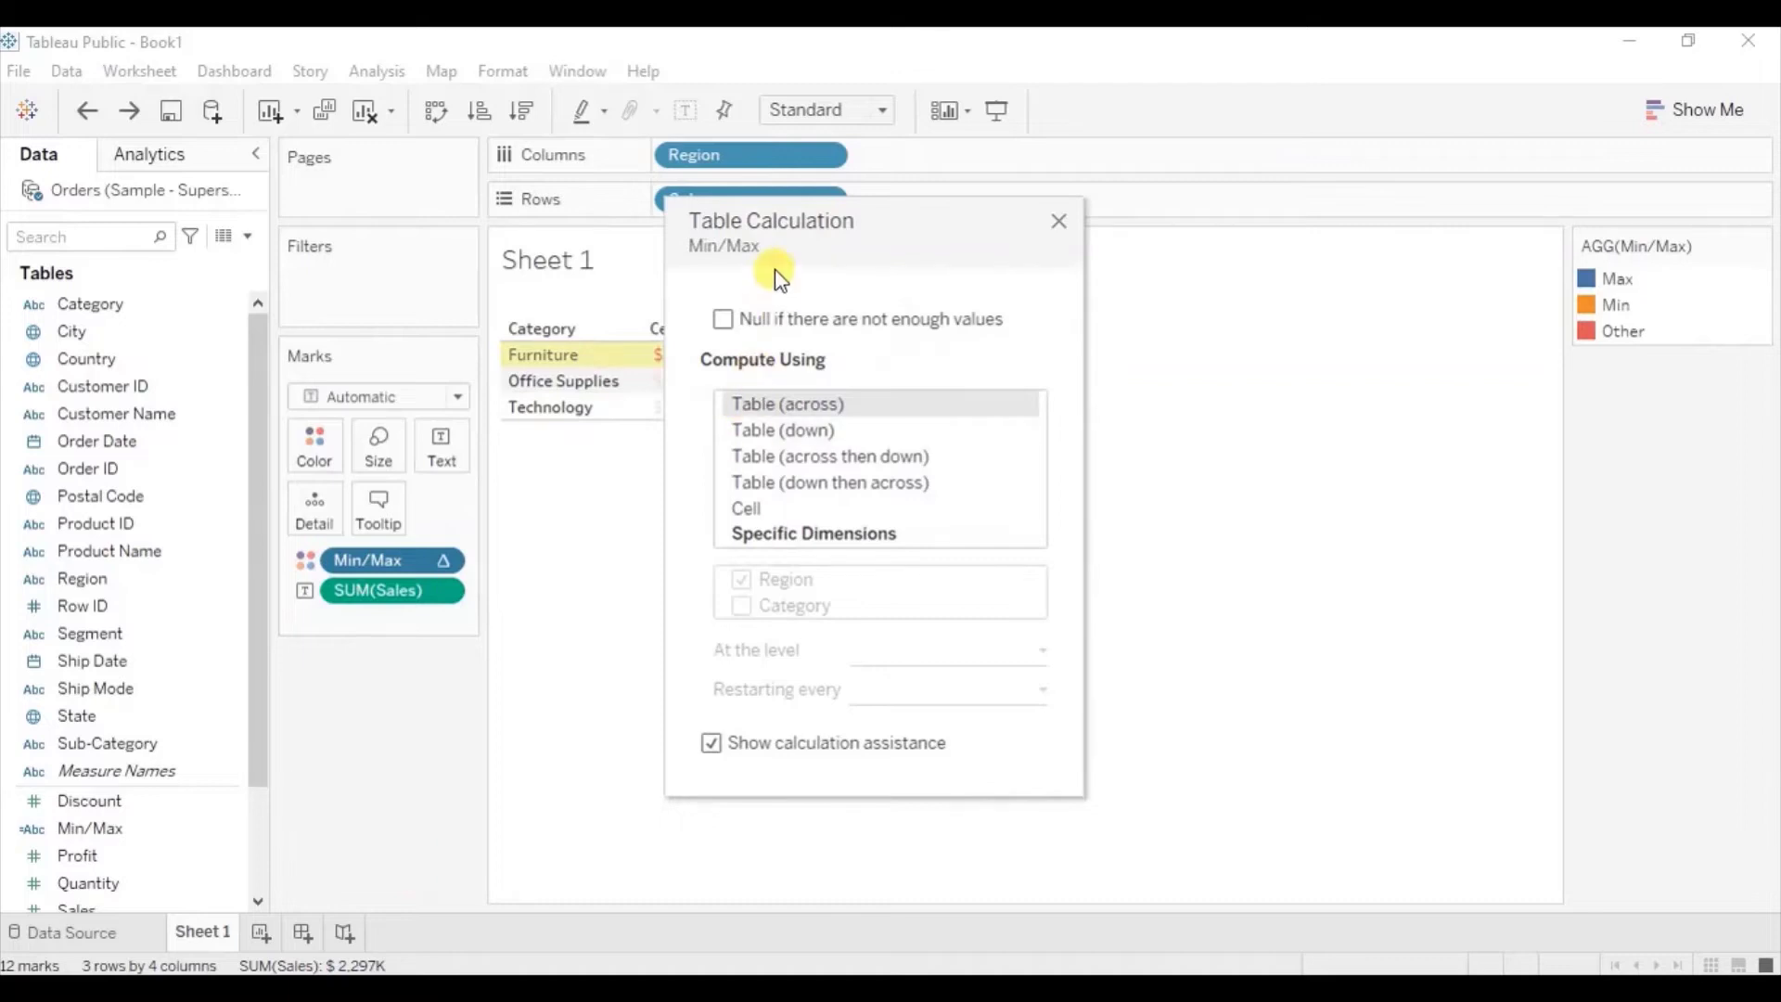
left_click_drag(781, 219, 1223, 266)
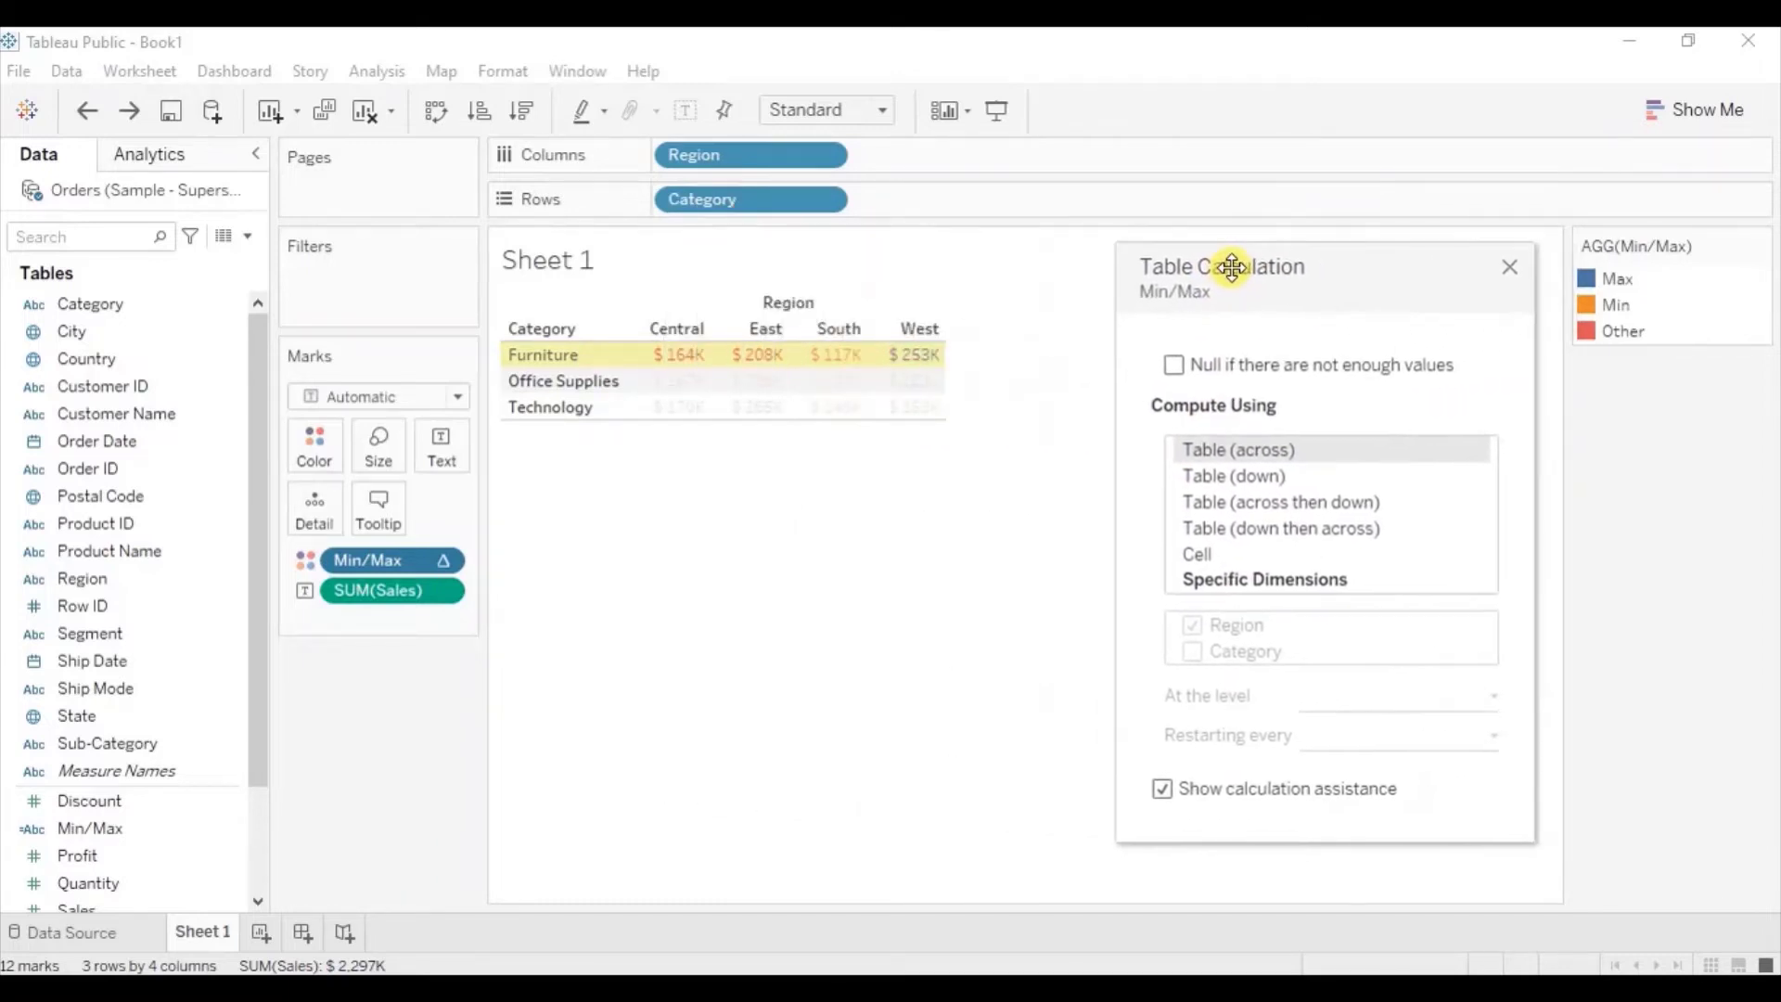
left_click(1233, 582)
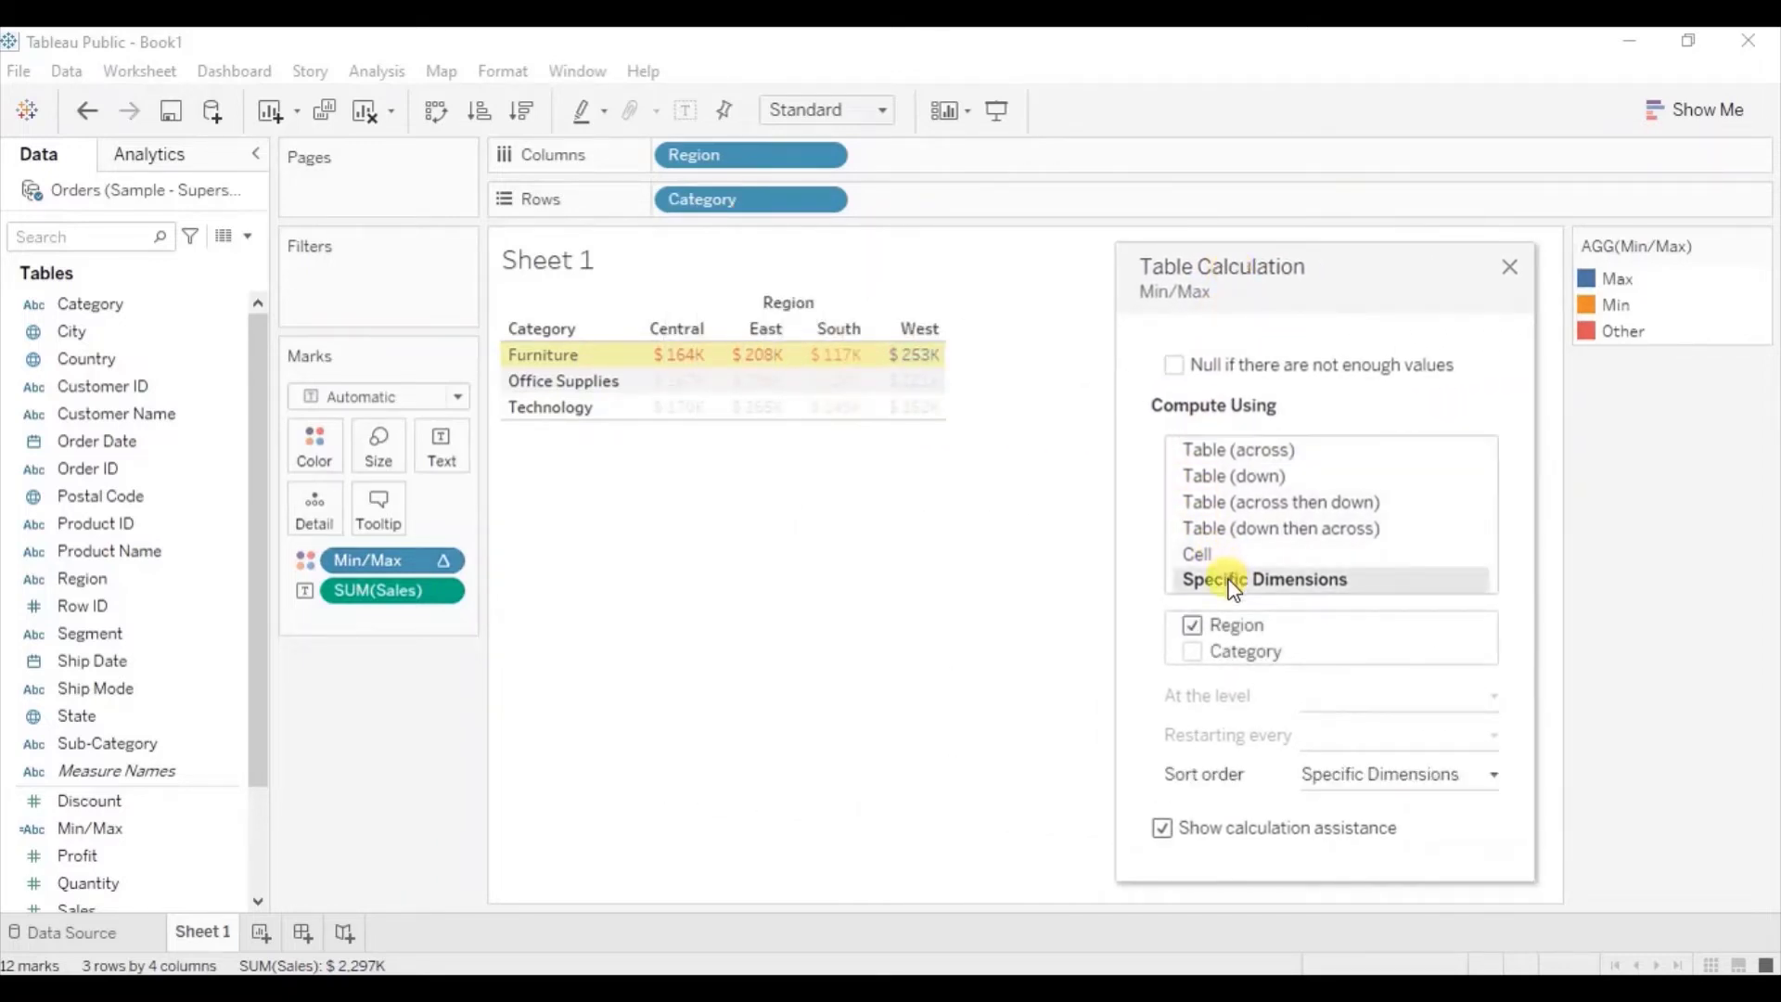
left_click(1191, 652)
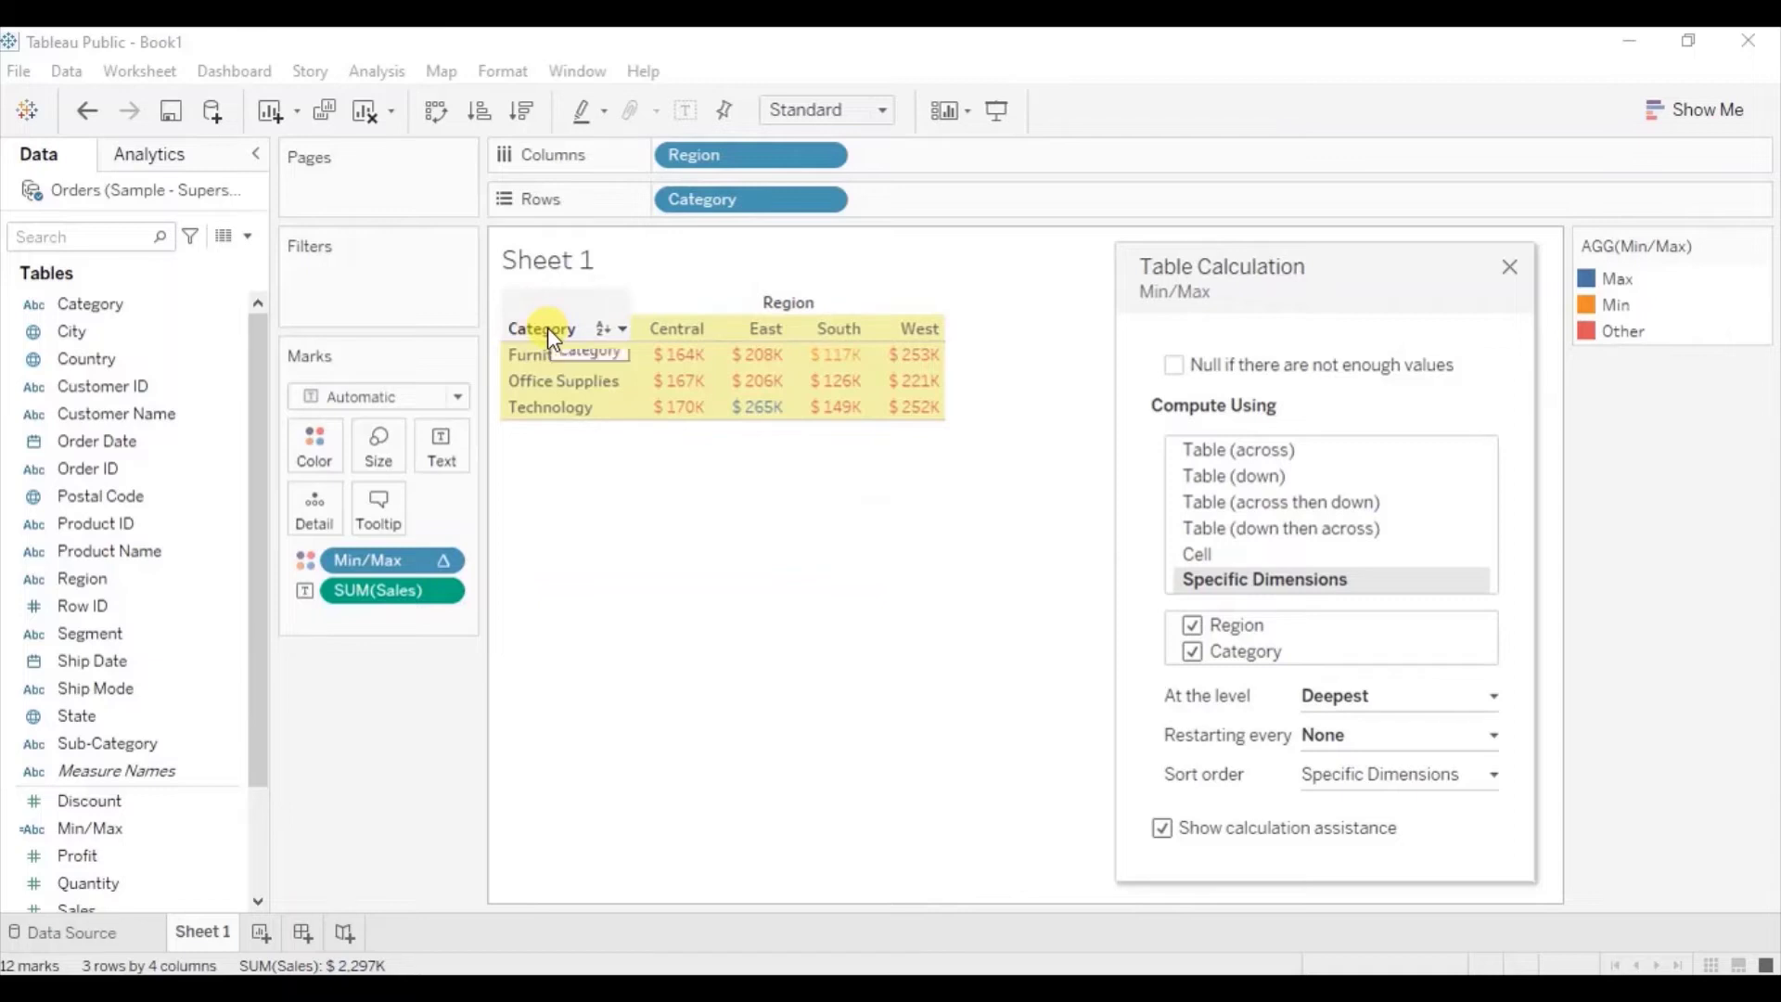
left_click(1509, 268)
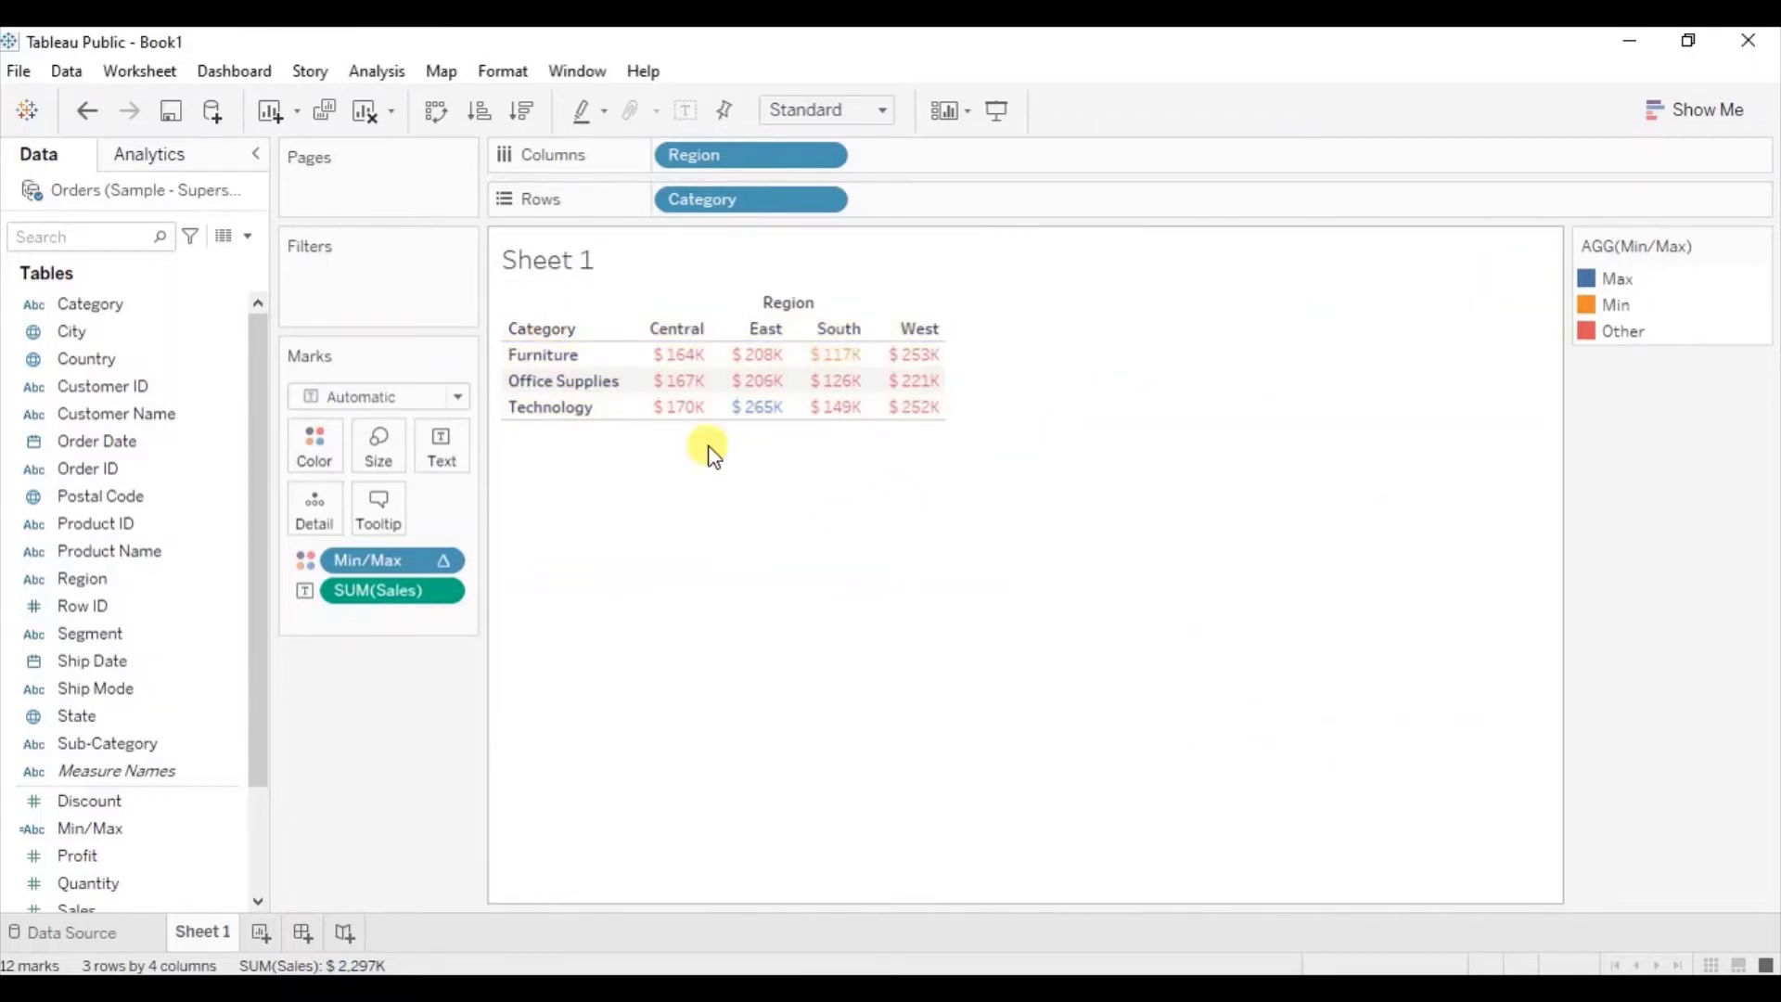
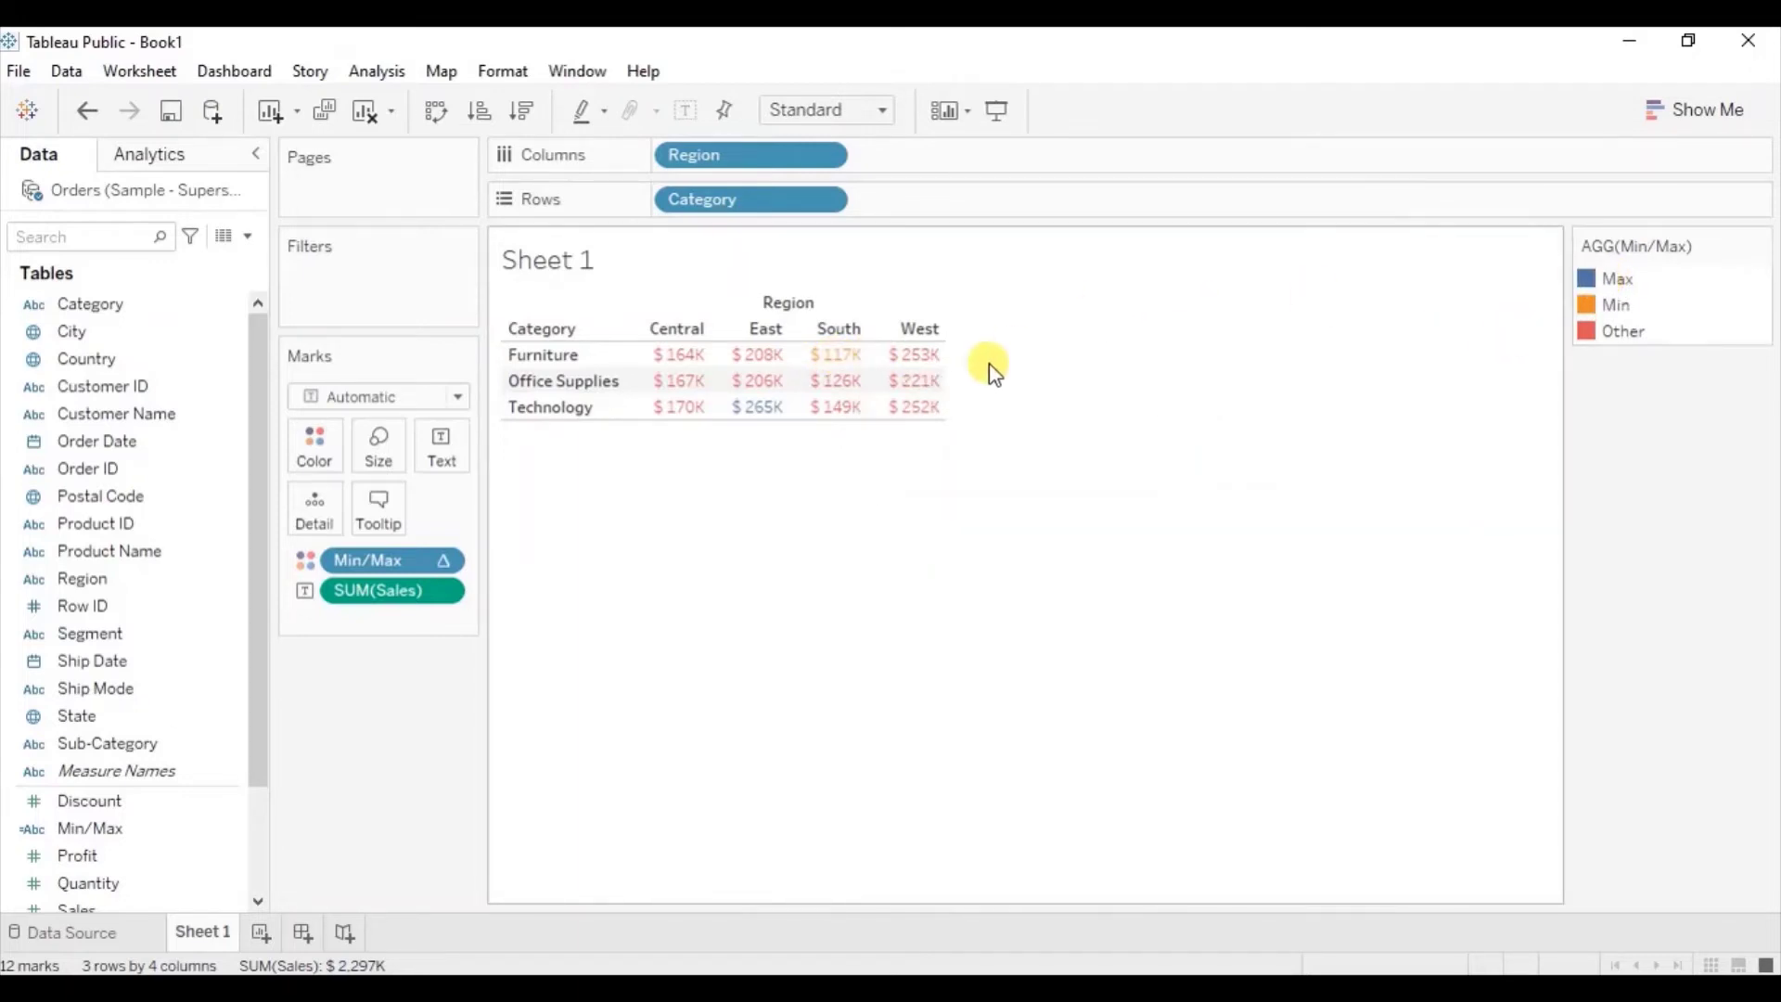
Remove Category from the Min/Max table calculation's dimensions so it computes along Region only, and inspect the colored values
mouse_move(742, 417)
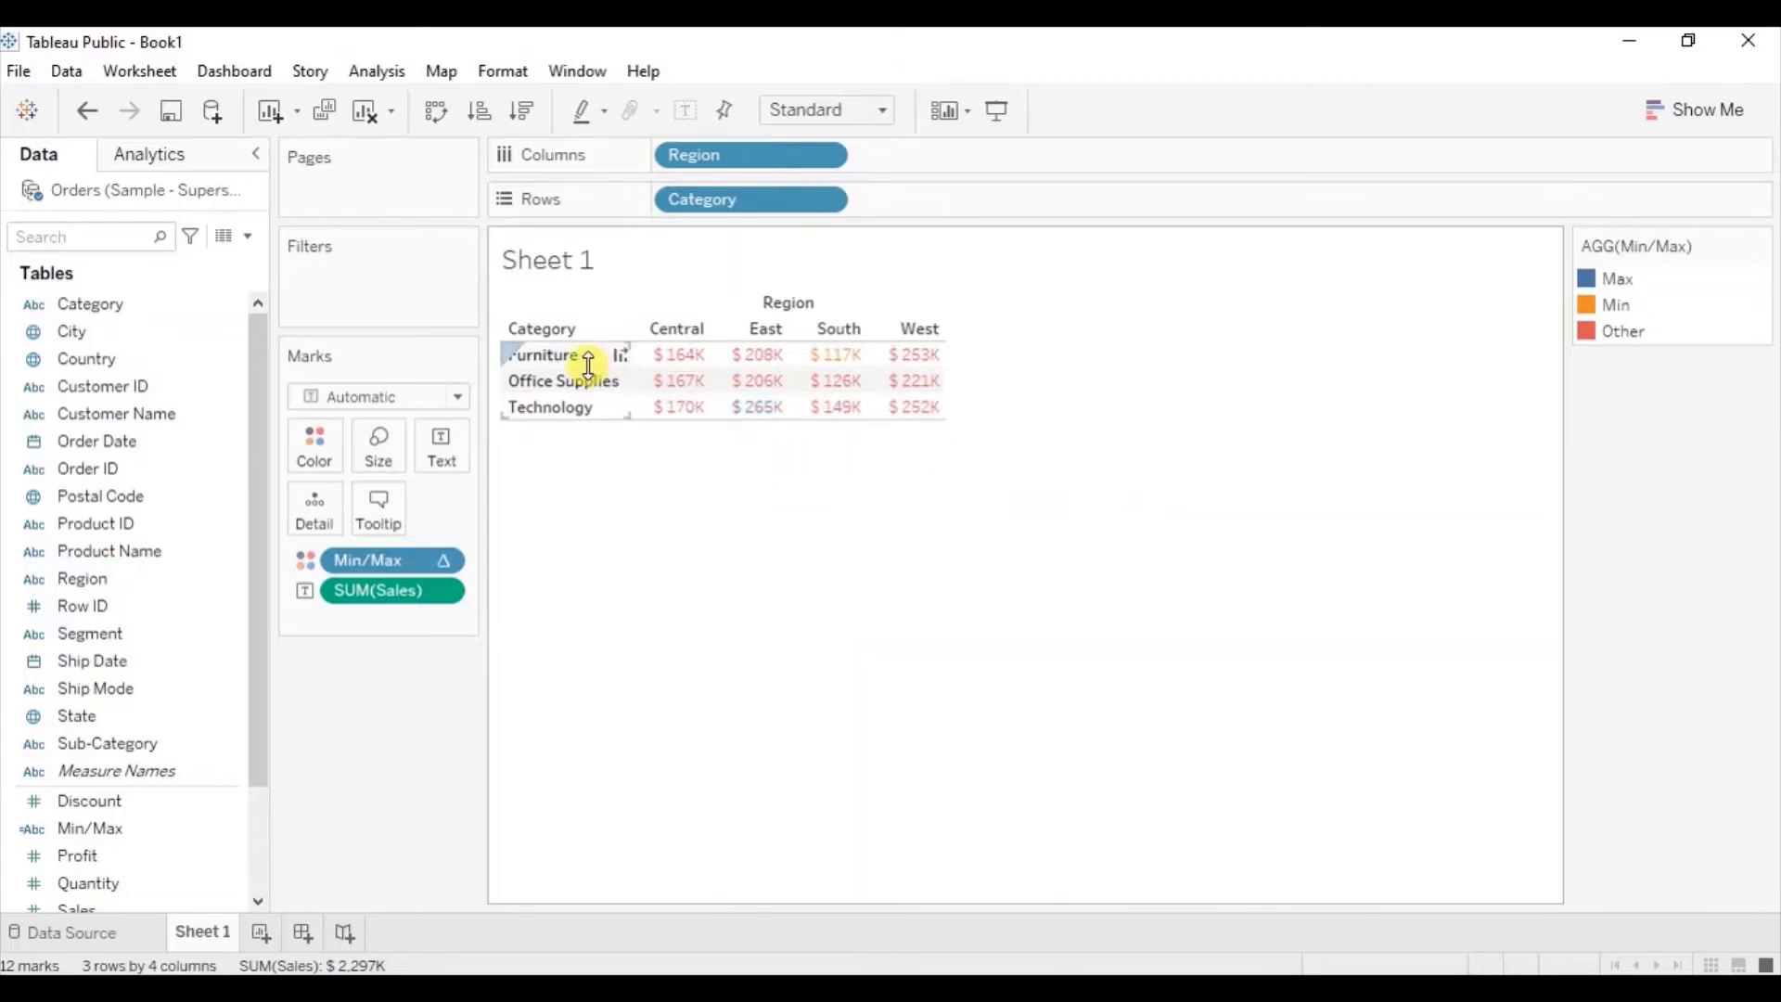
mouse_move(883, 367)
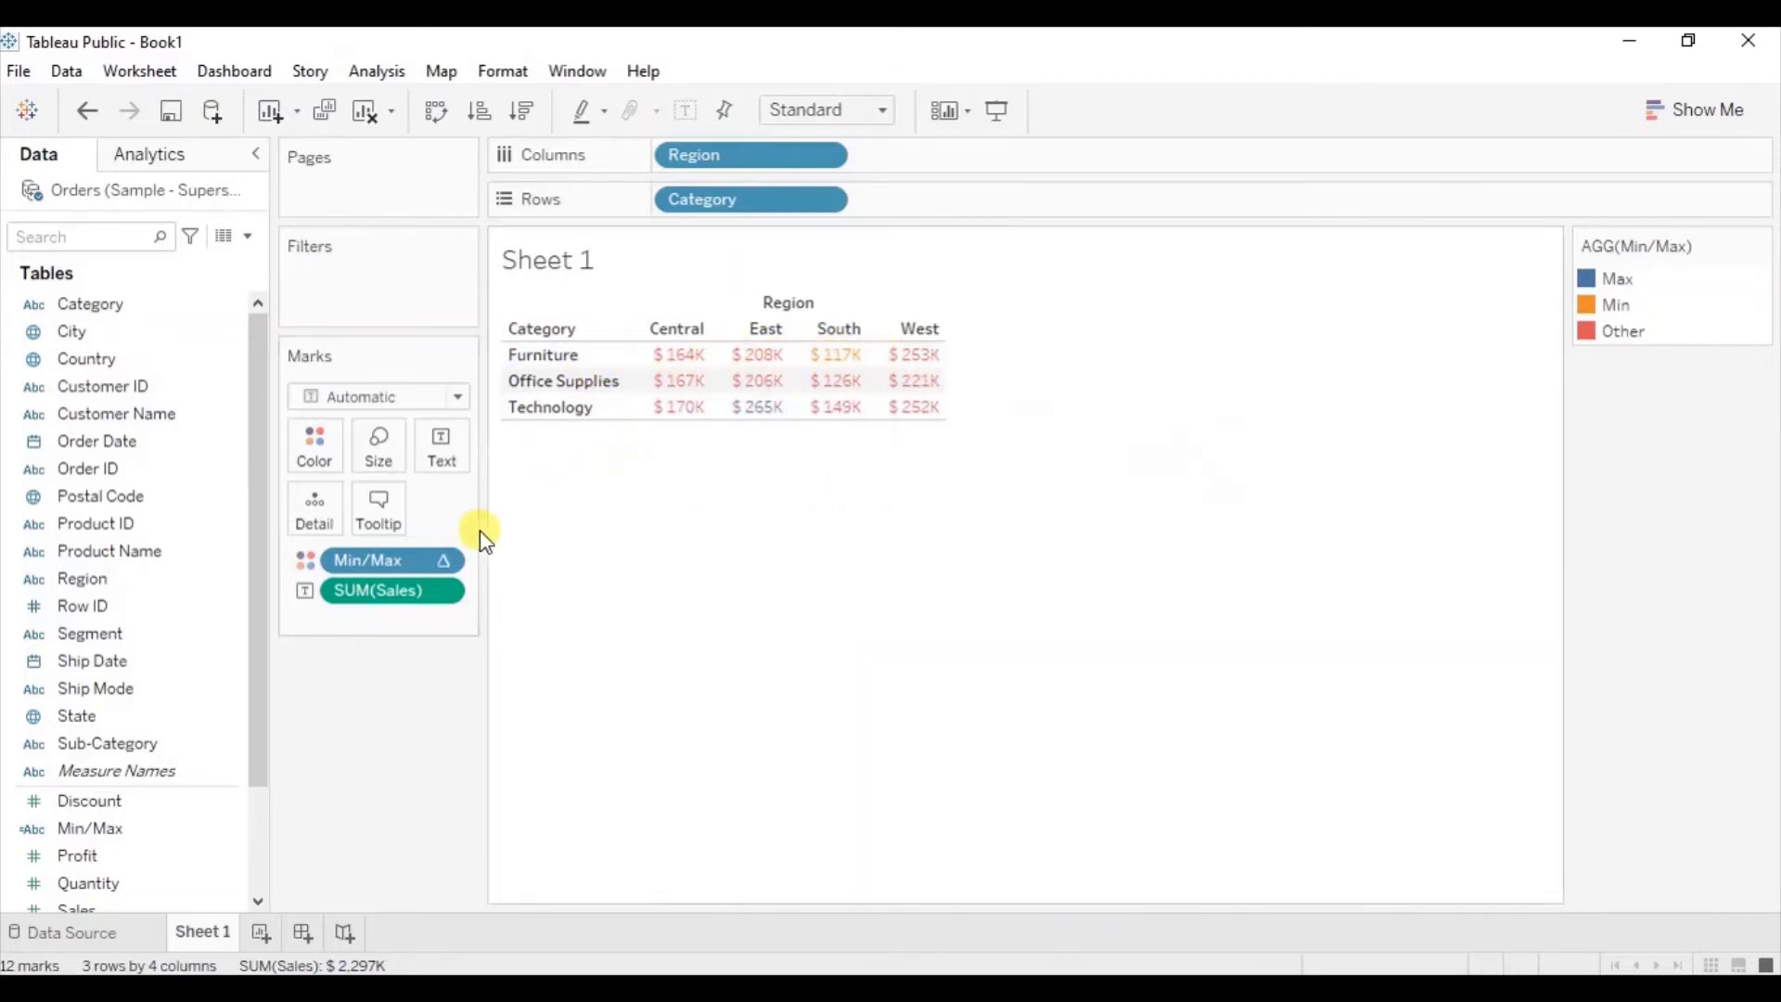
left_click(441, 559)
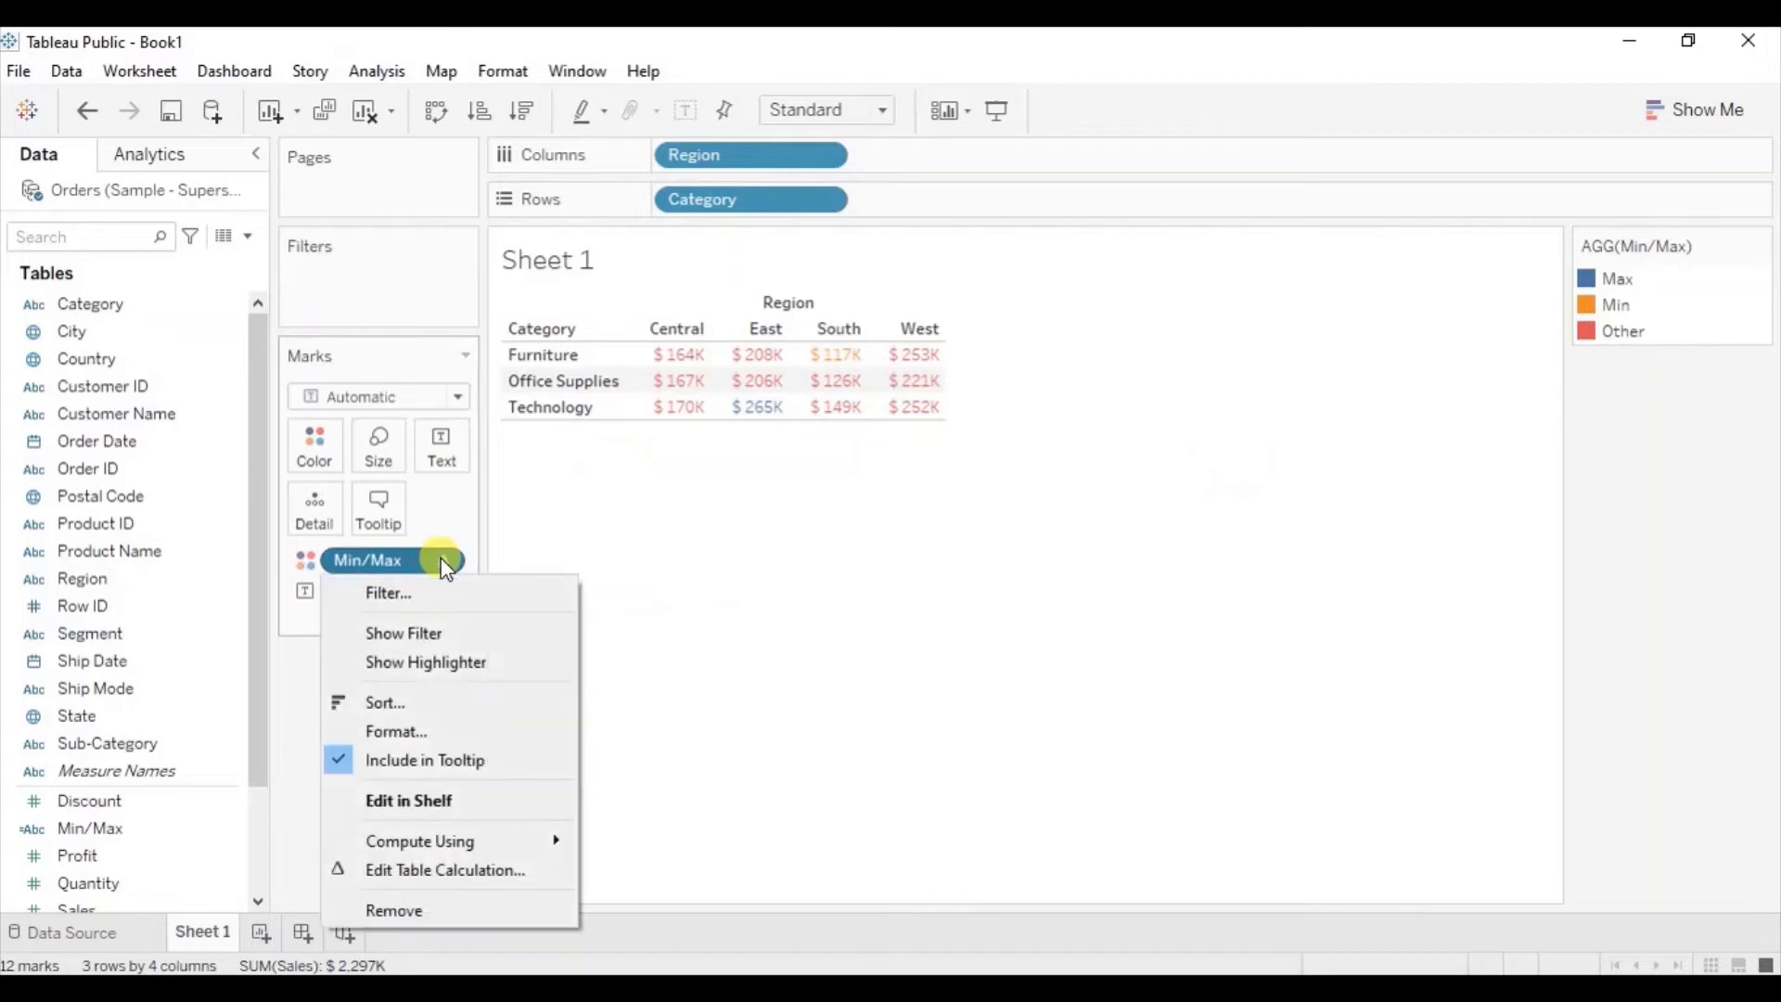
left_click(414, 869)
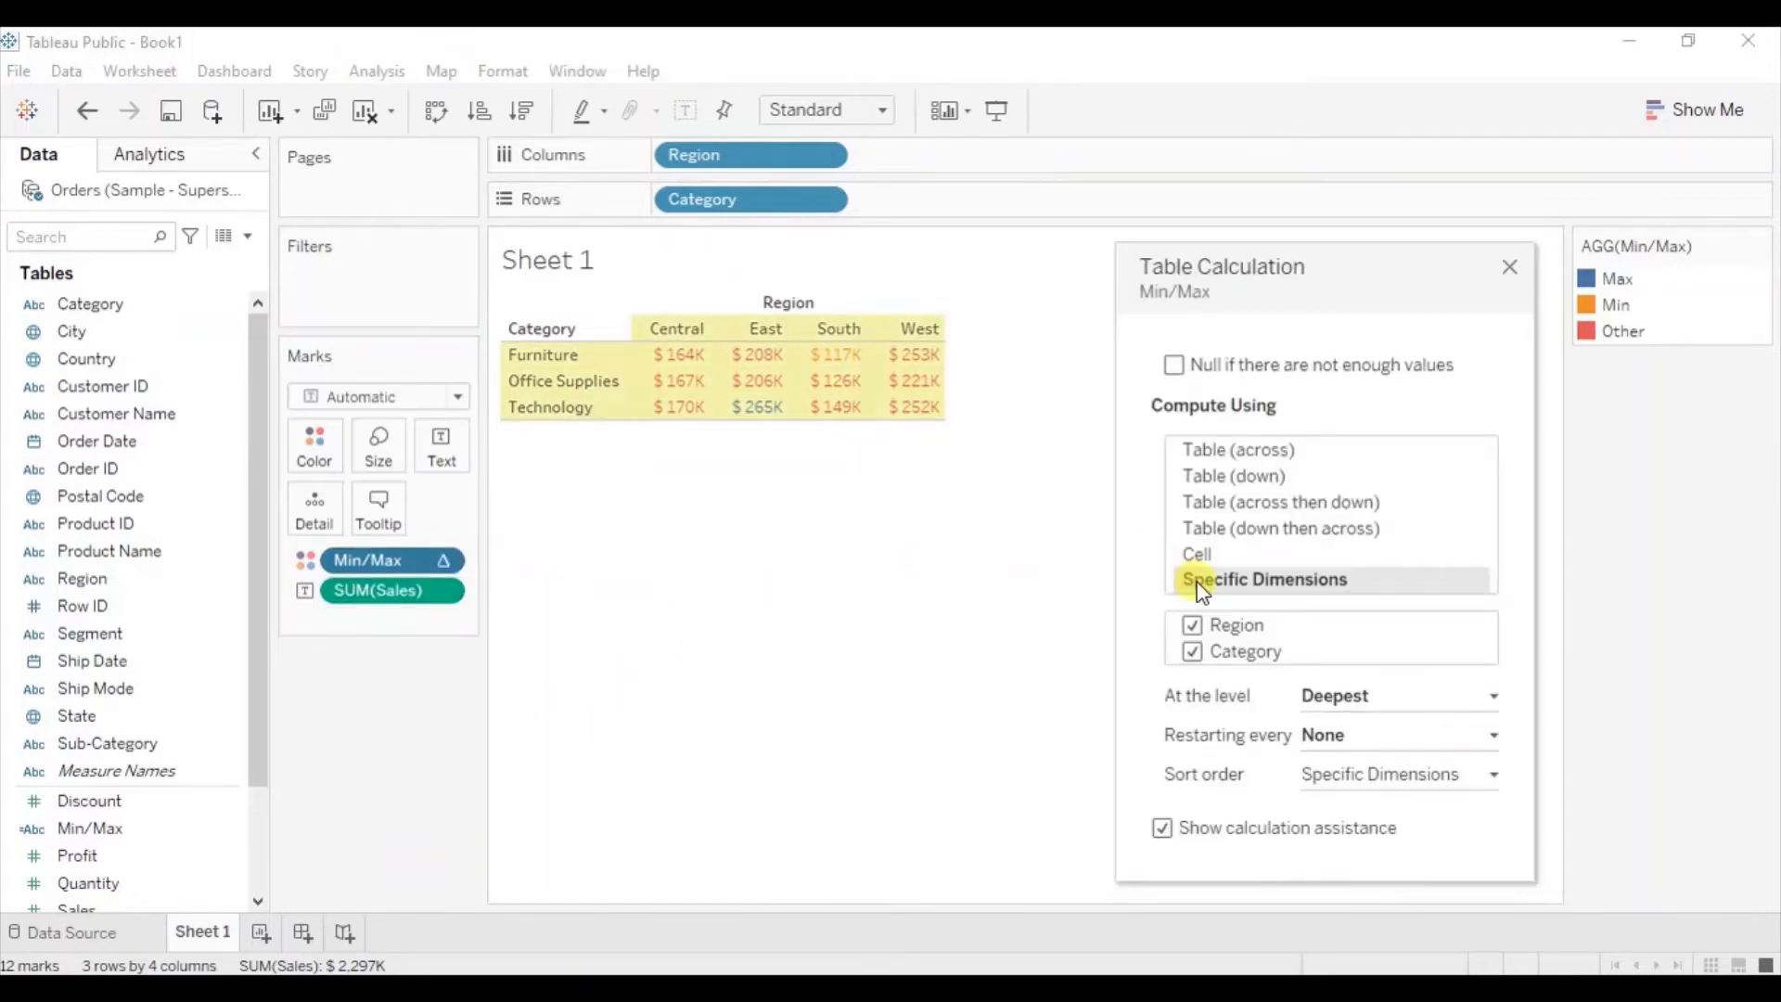
left_click(1192, 651)
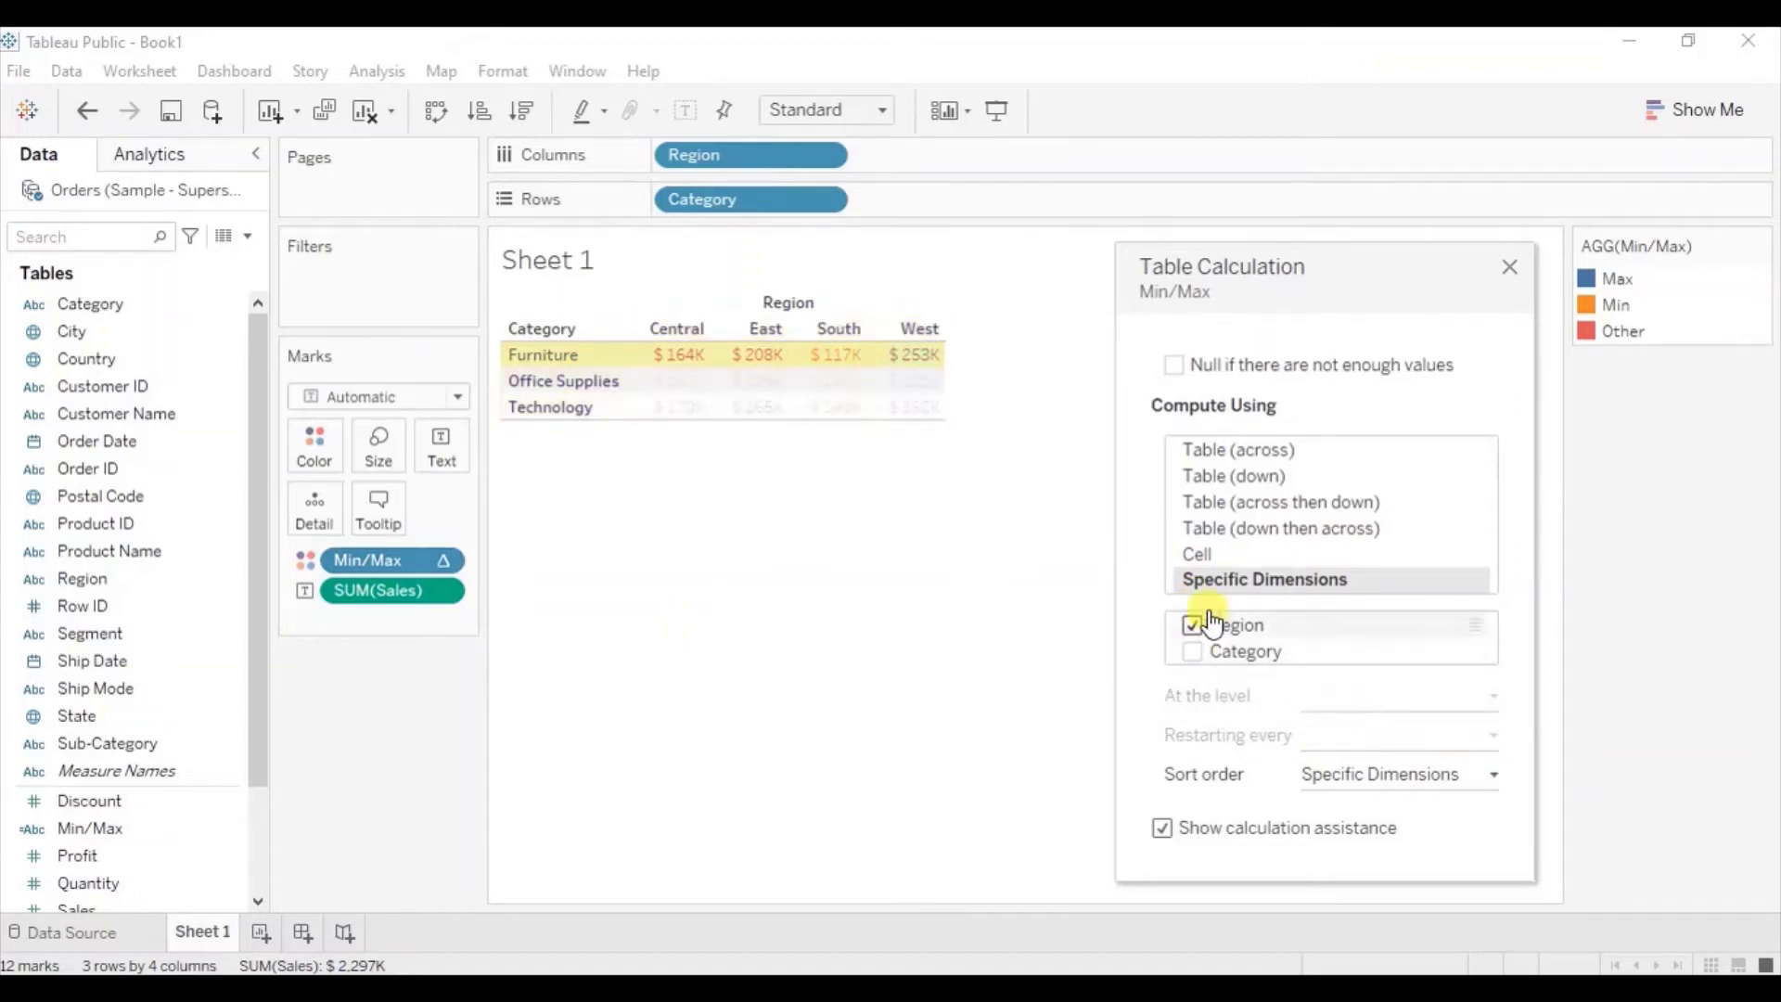
left_click(1508, 267)
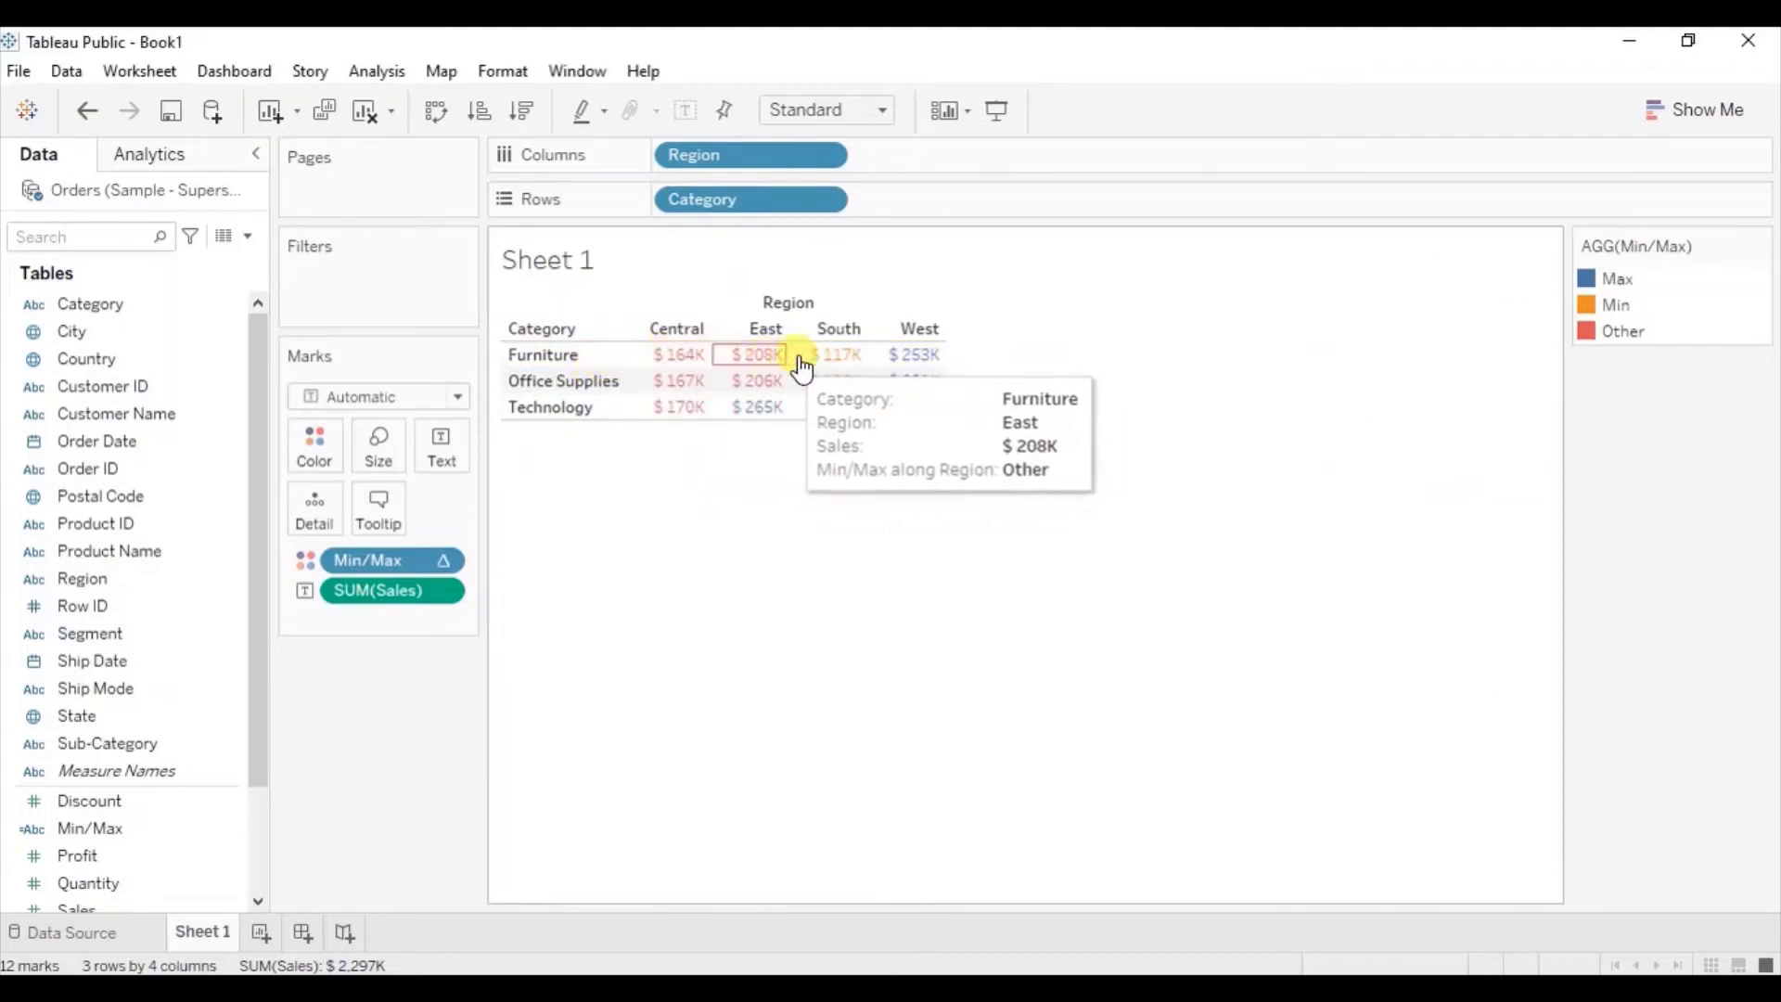
mouse_move(910, 362)
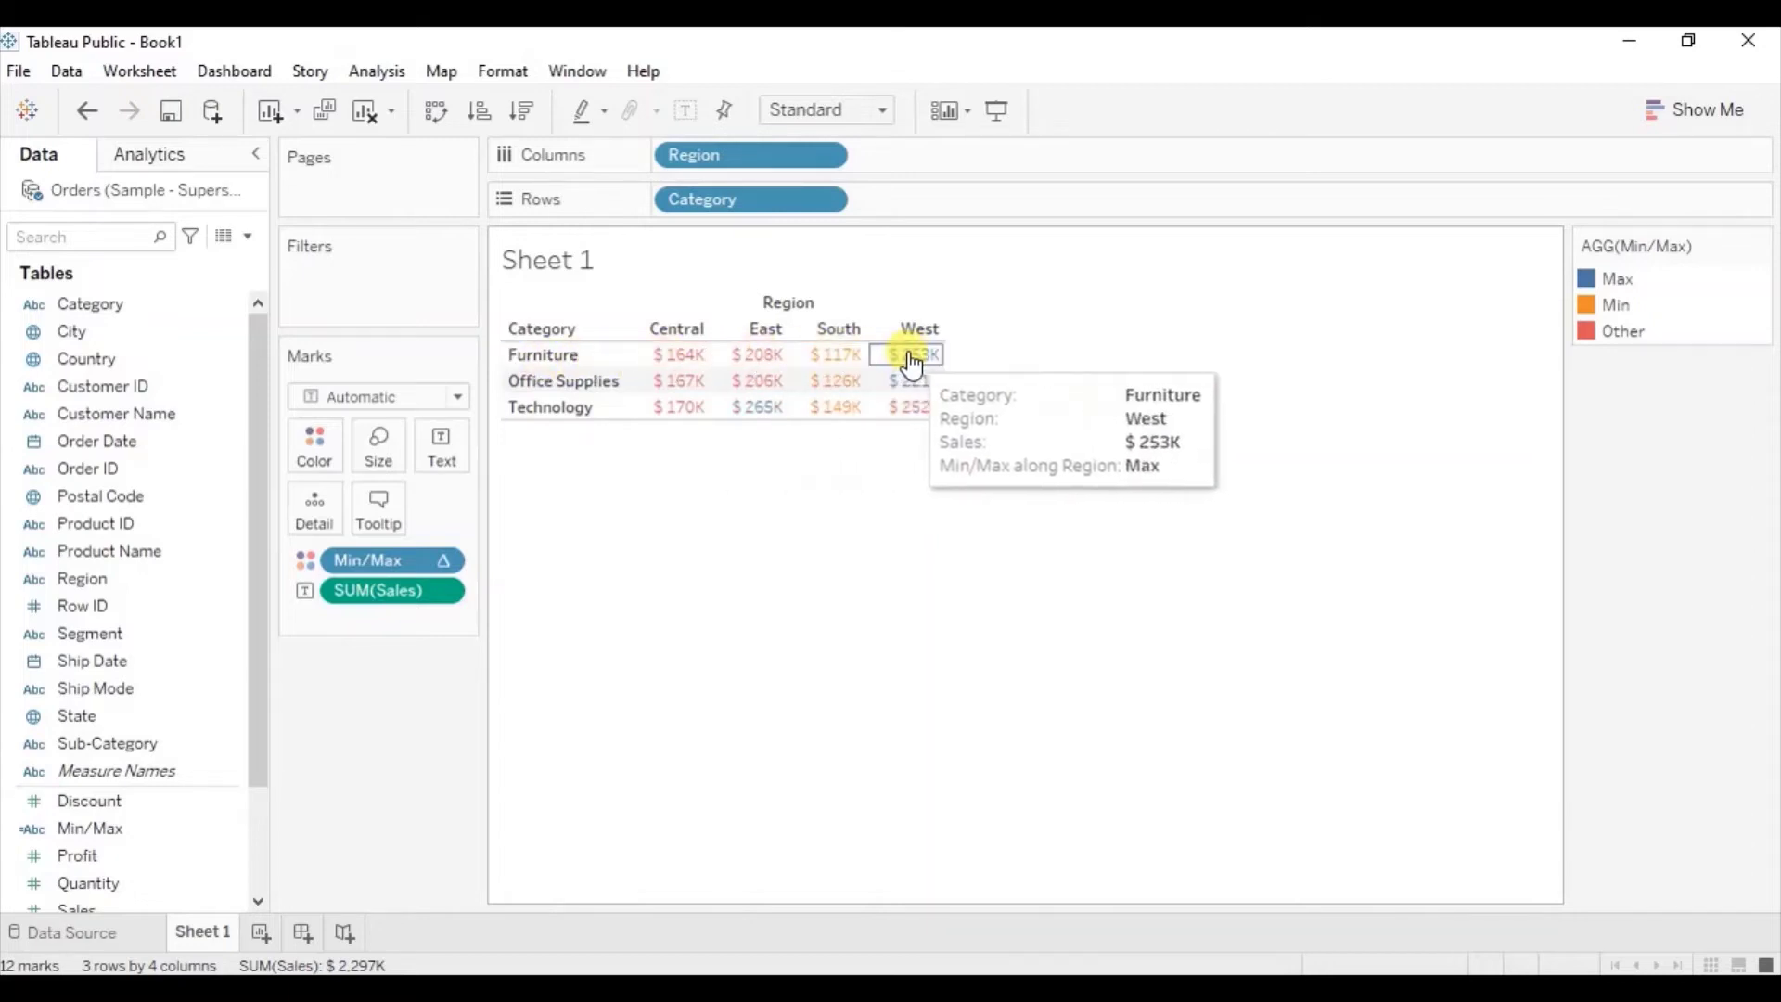
mouse_move(684, 359)
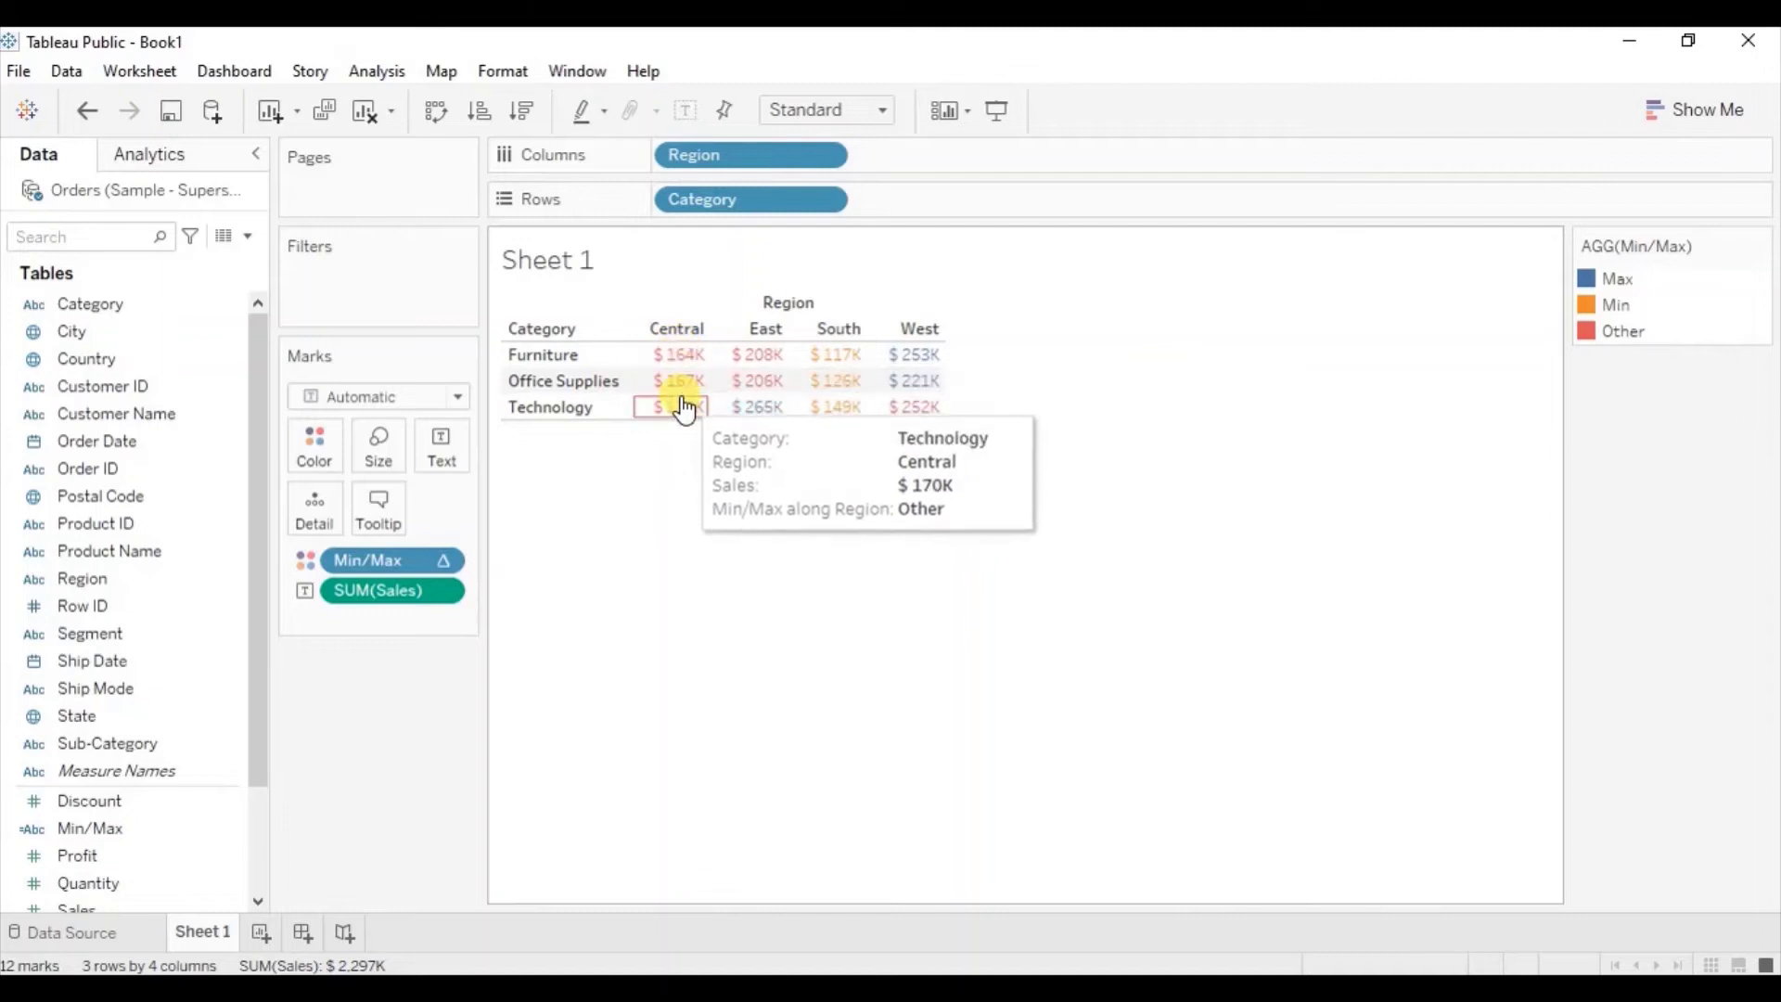
Switch the Min/Max table calculation's specific dimensions from Region to Category only, and inspect the colored values
right_click(441, 560)
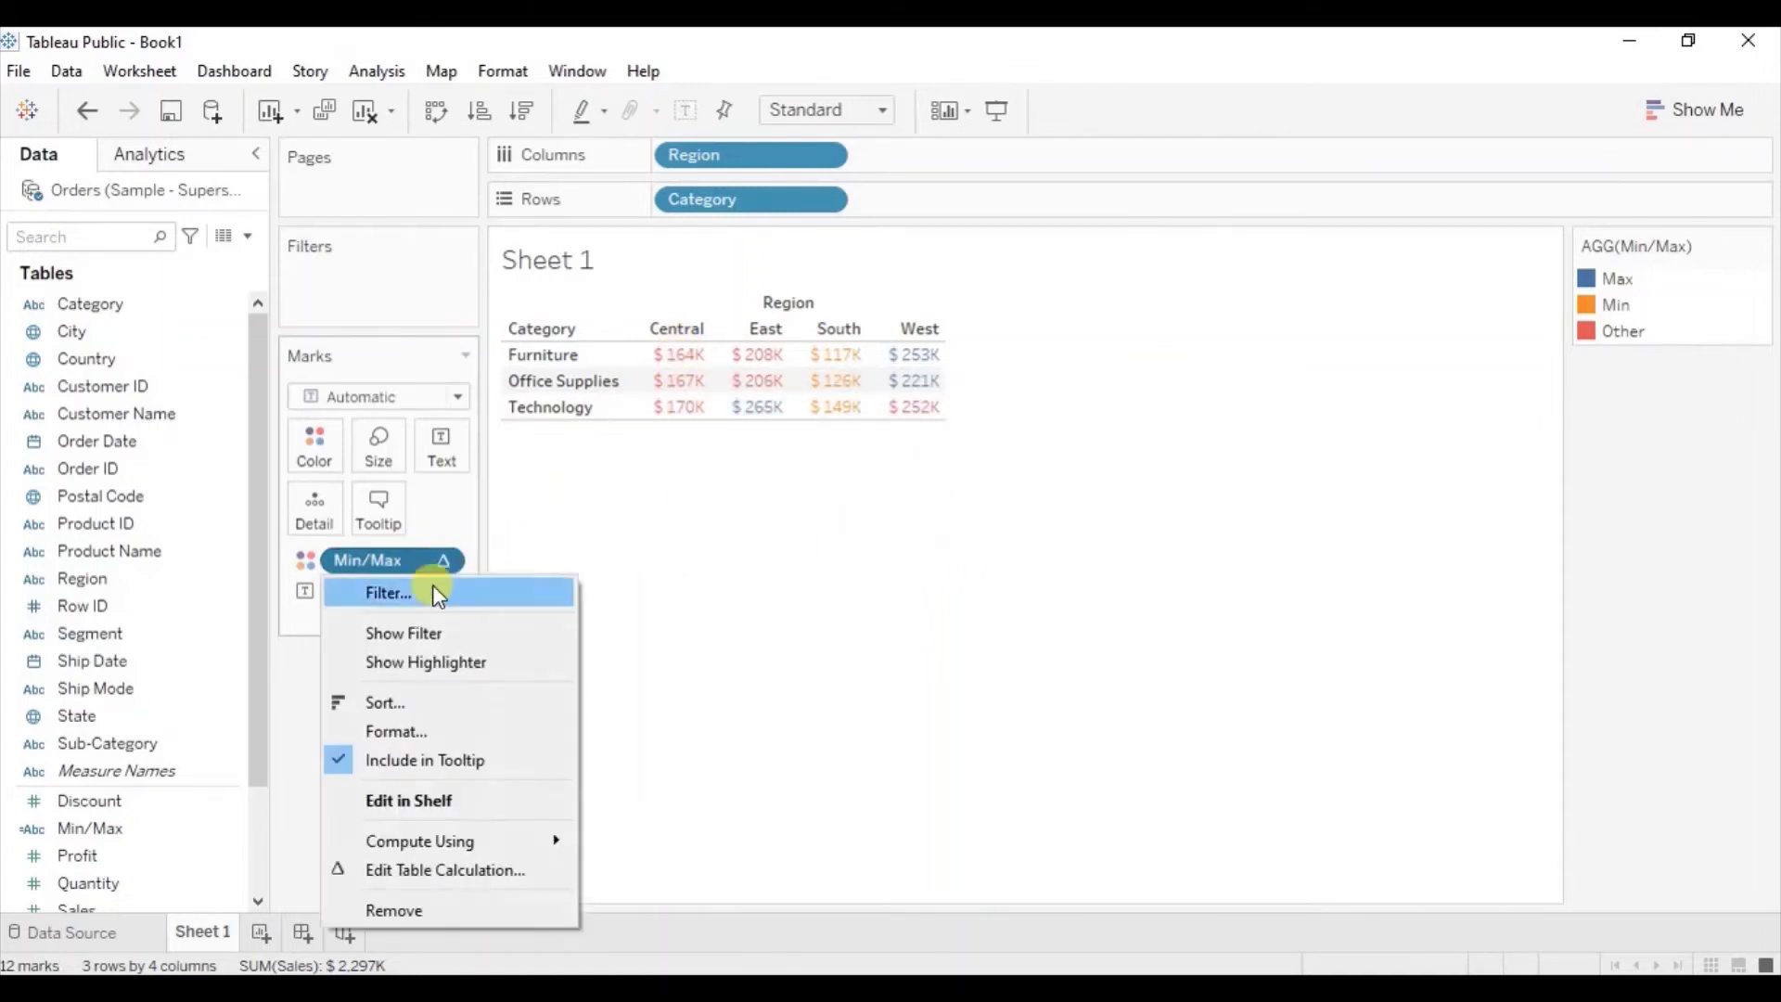
left_click(413, 867)
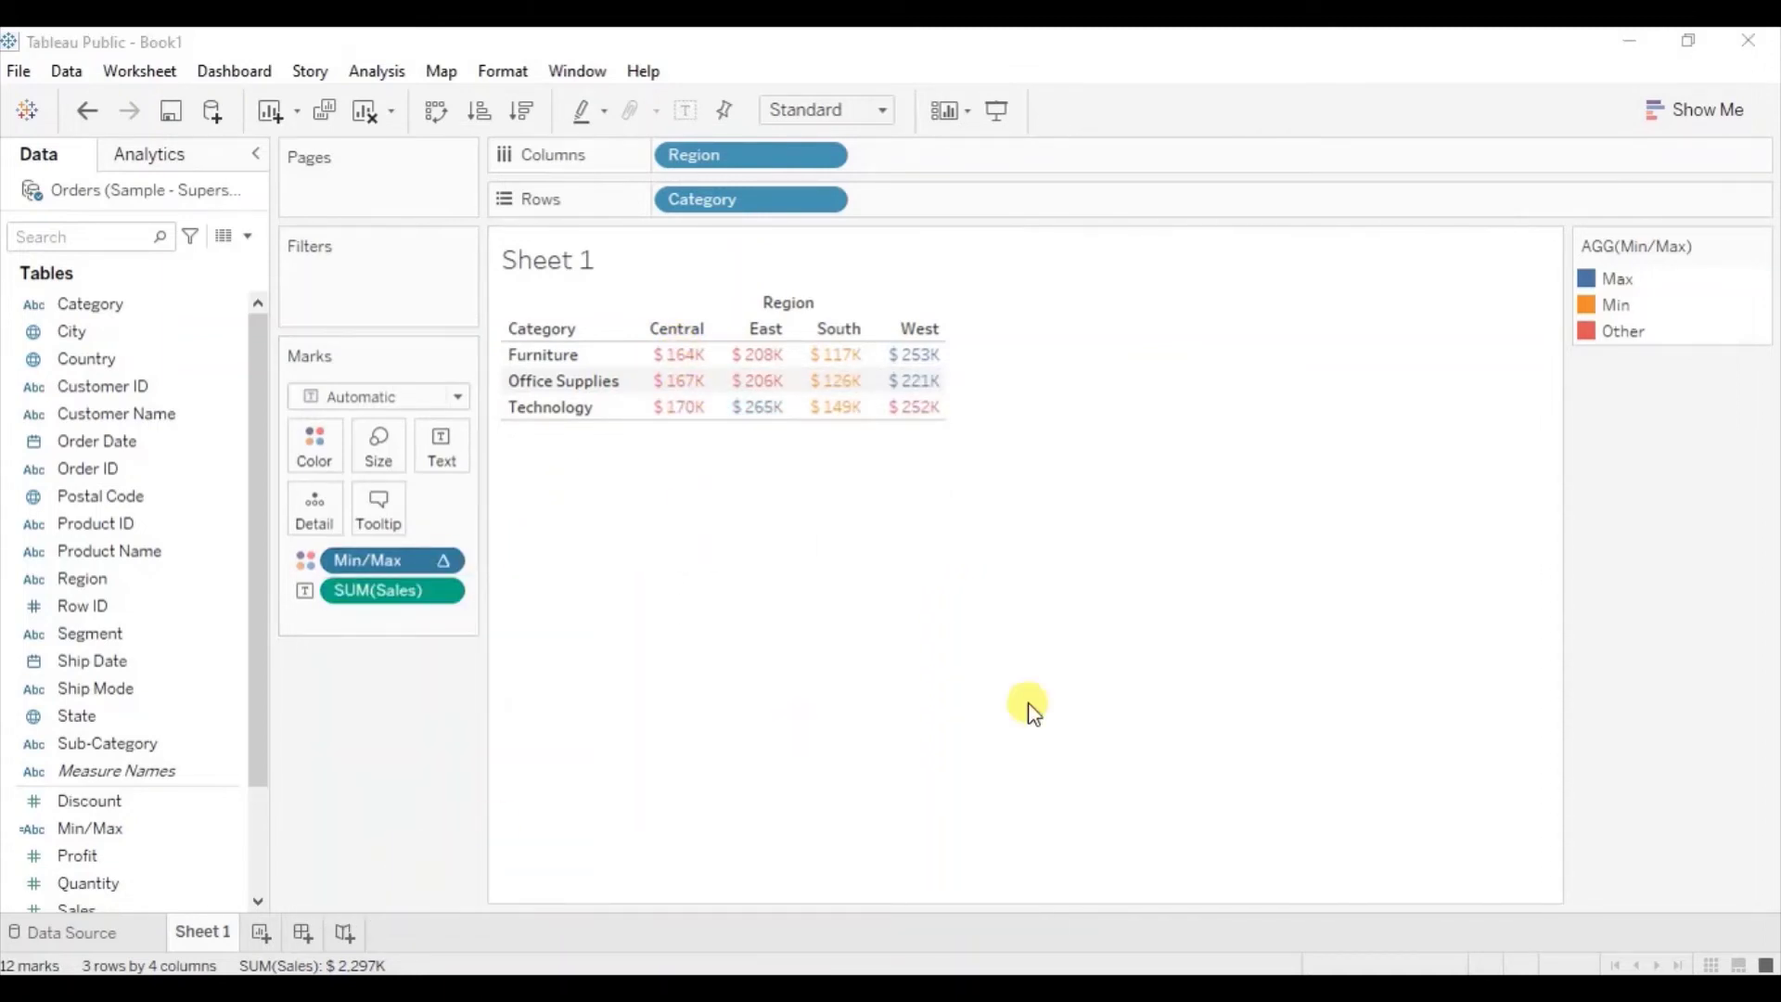
left_click(1193, 626)
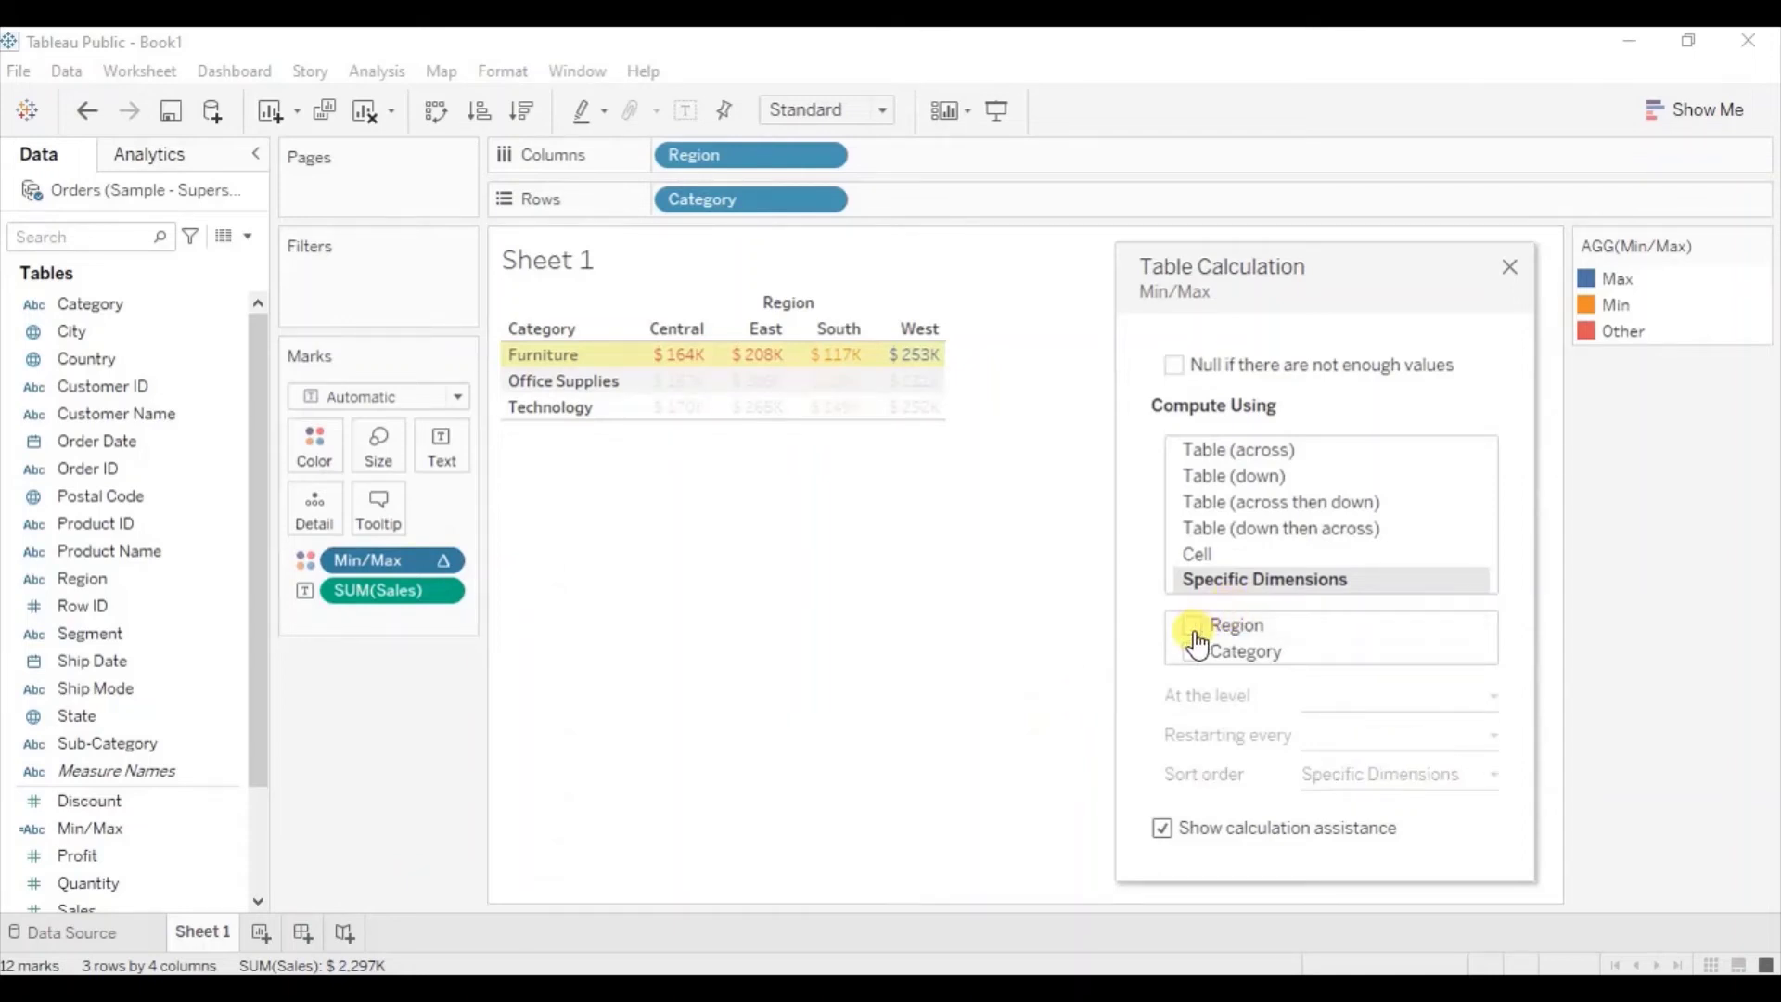
left_click(1194, 652)
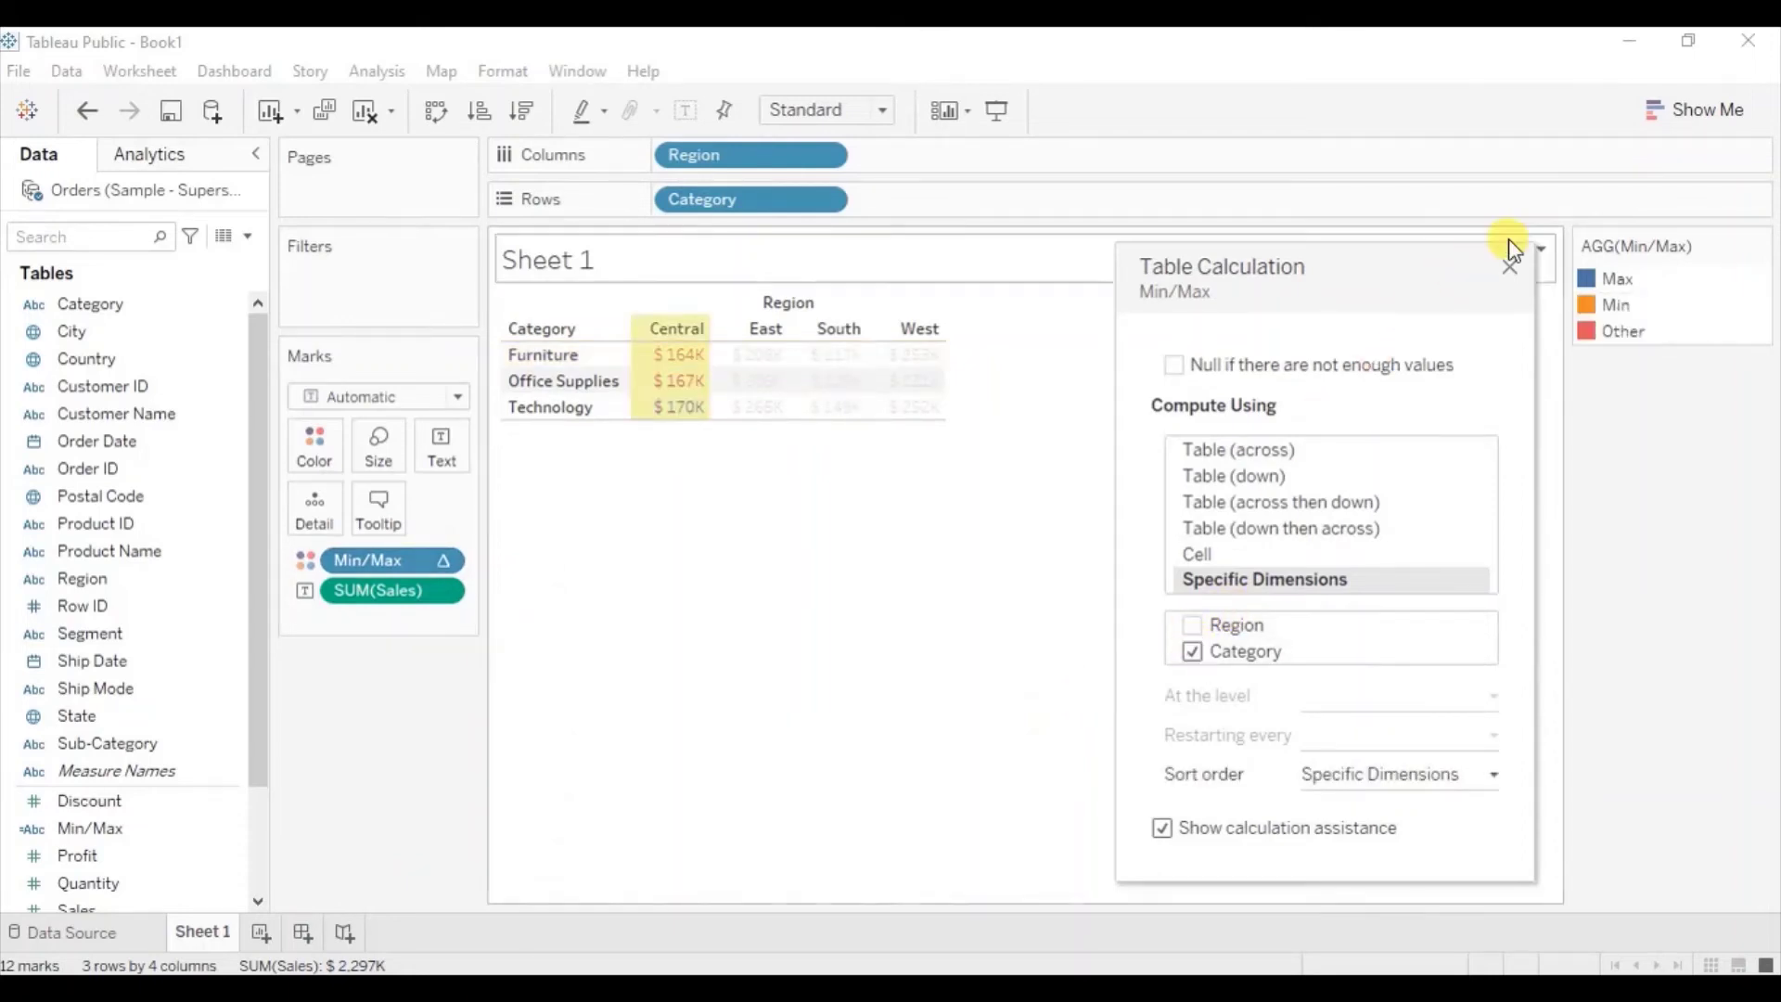
left_click(1507, 267)
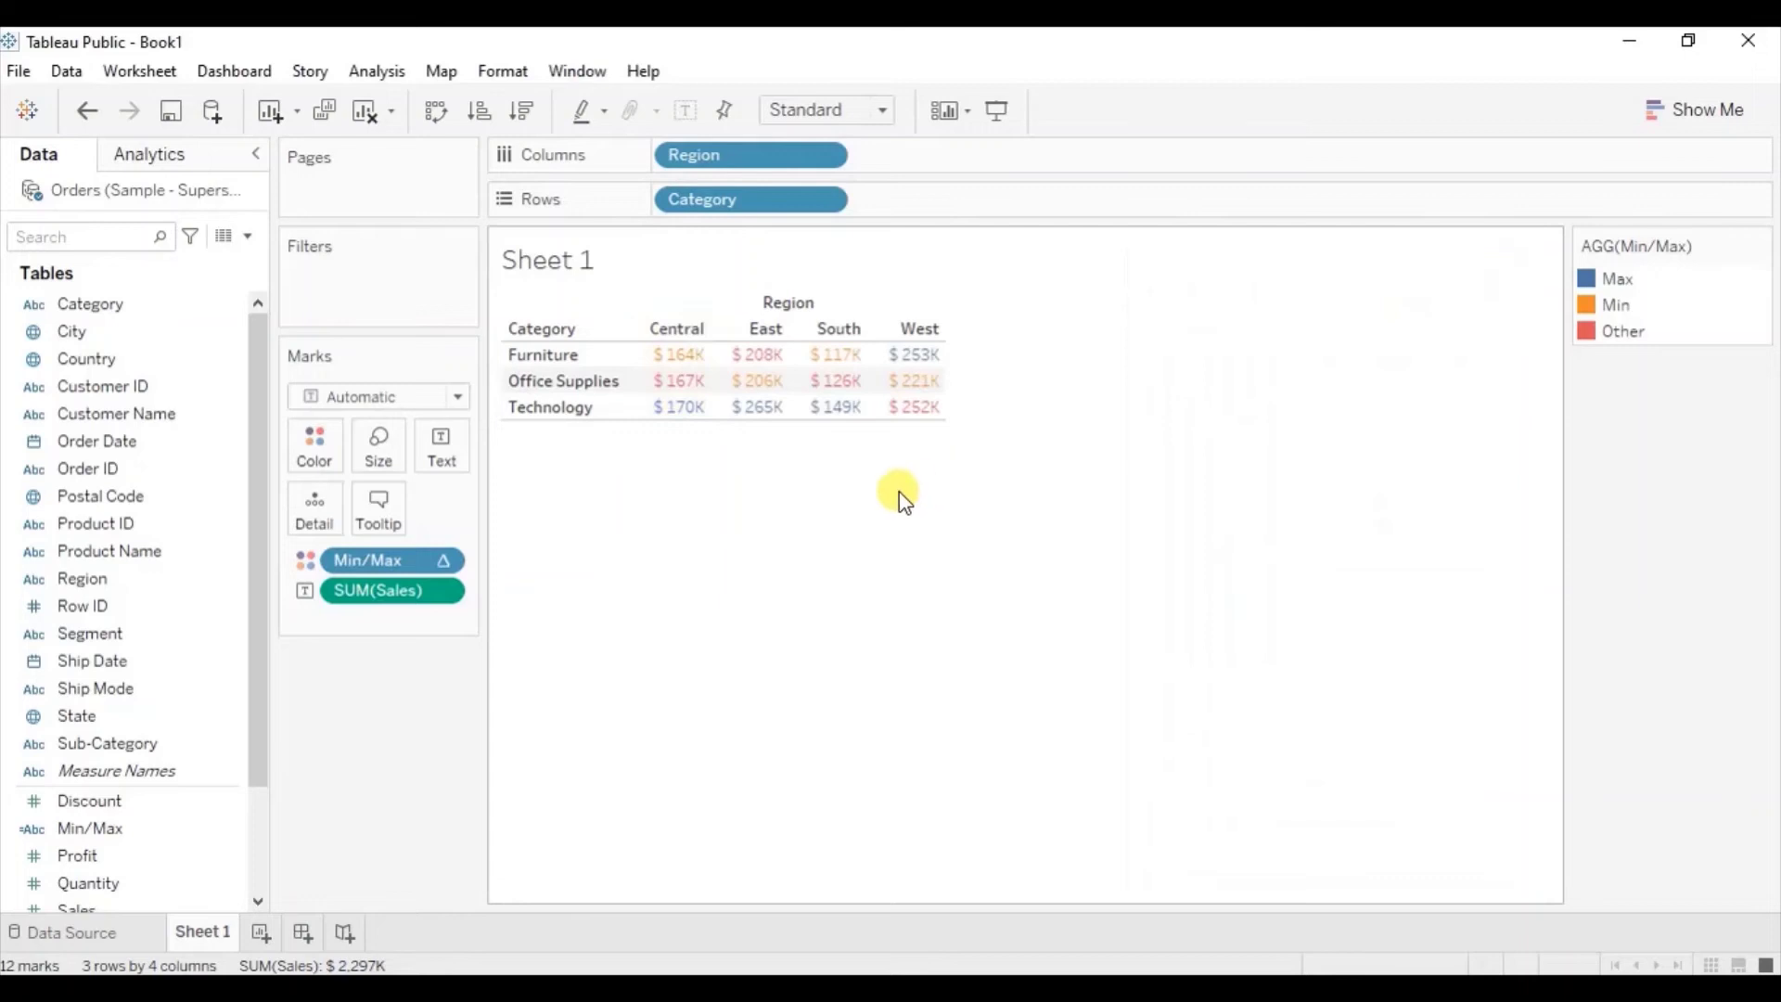
mouse_move(686, 399)
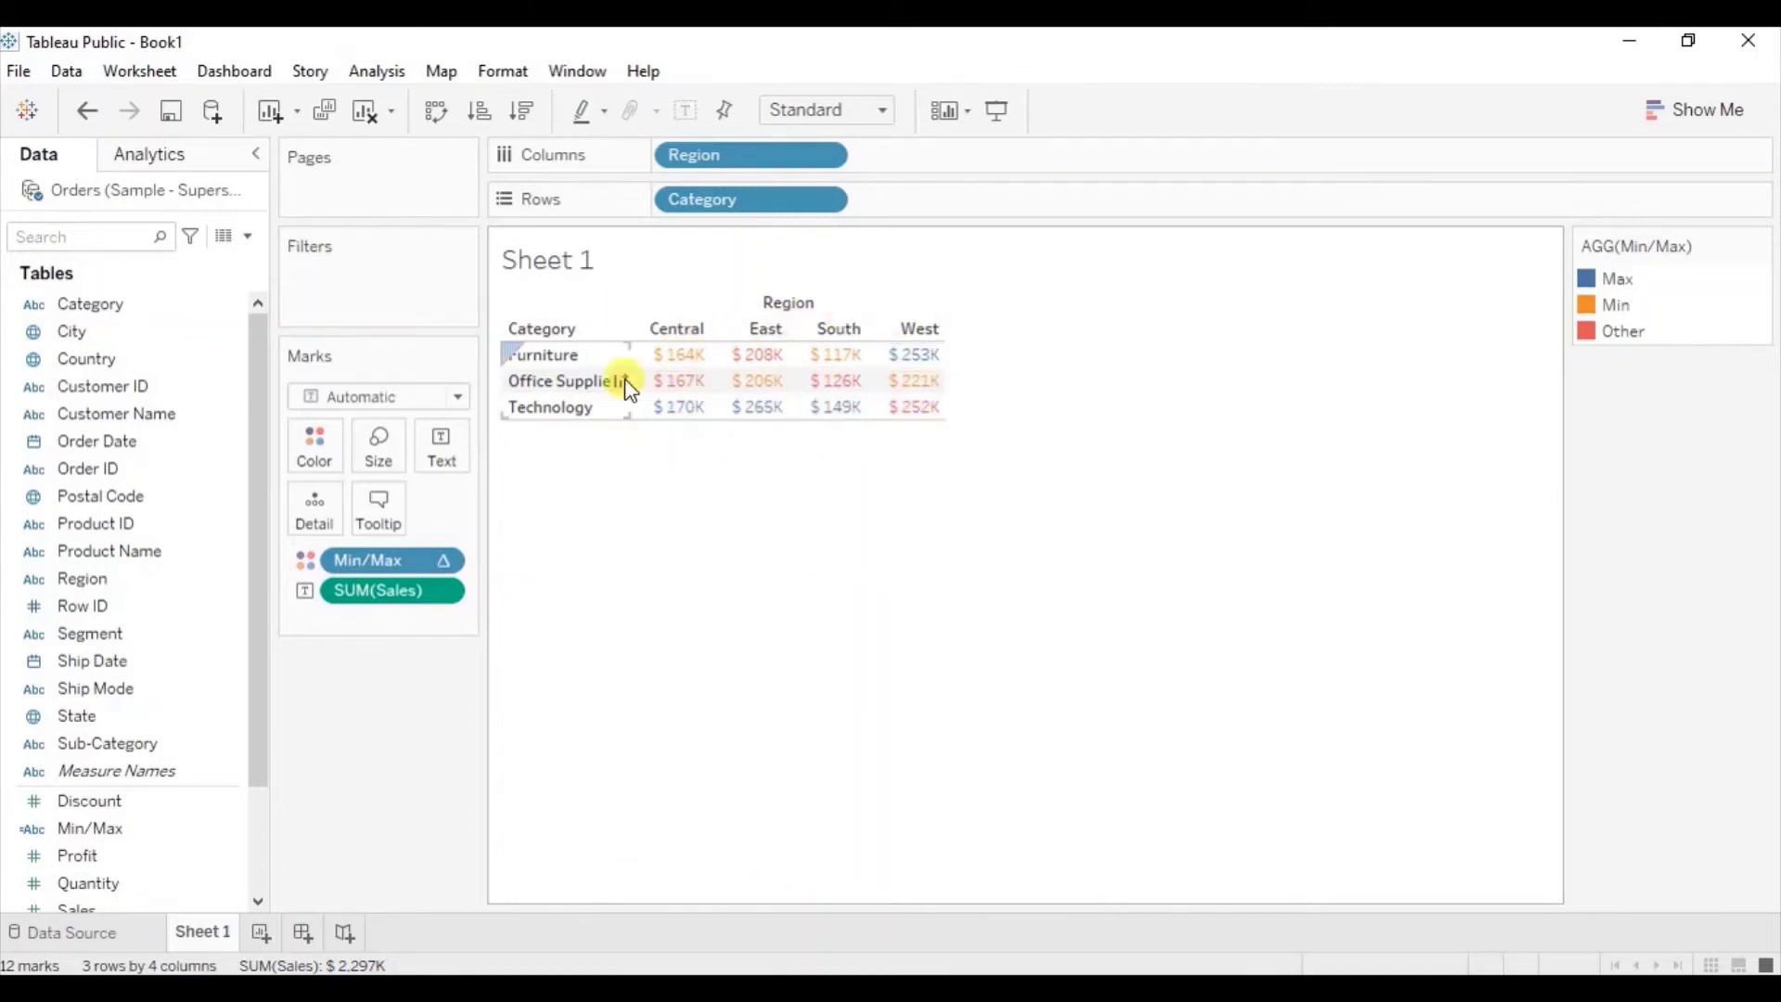
mouse_move(799, 425)
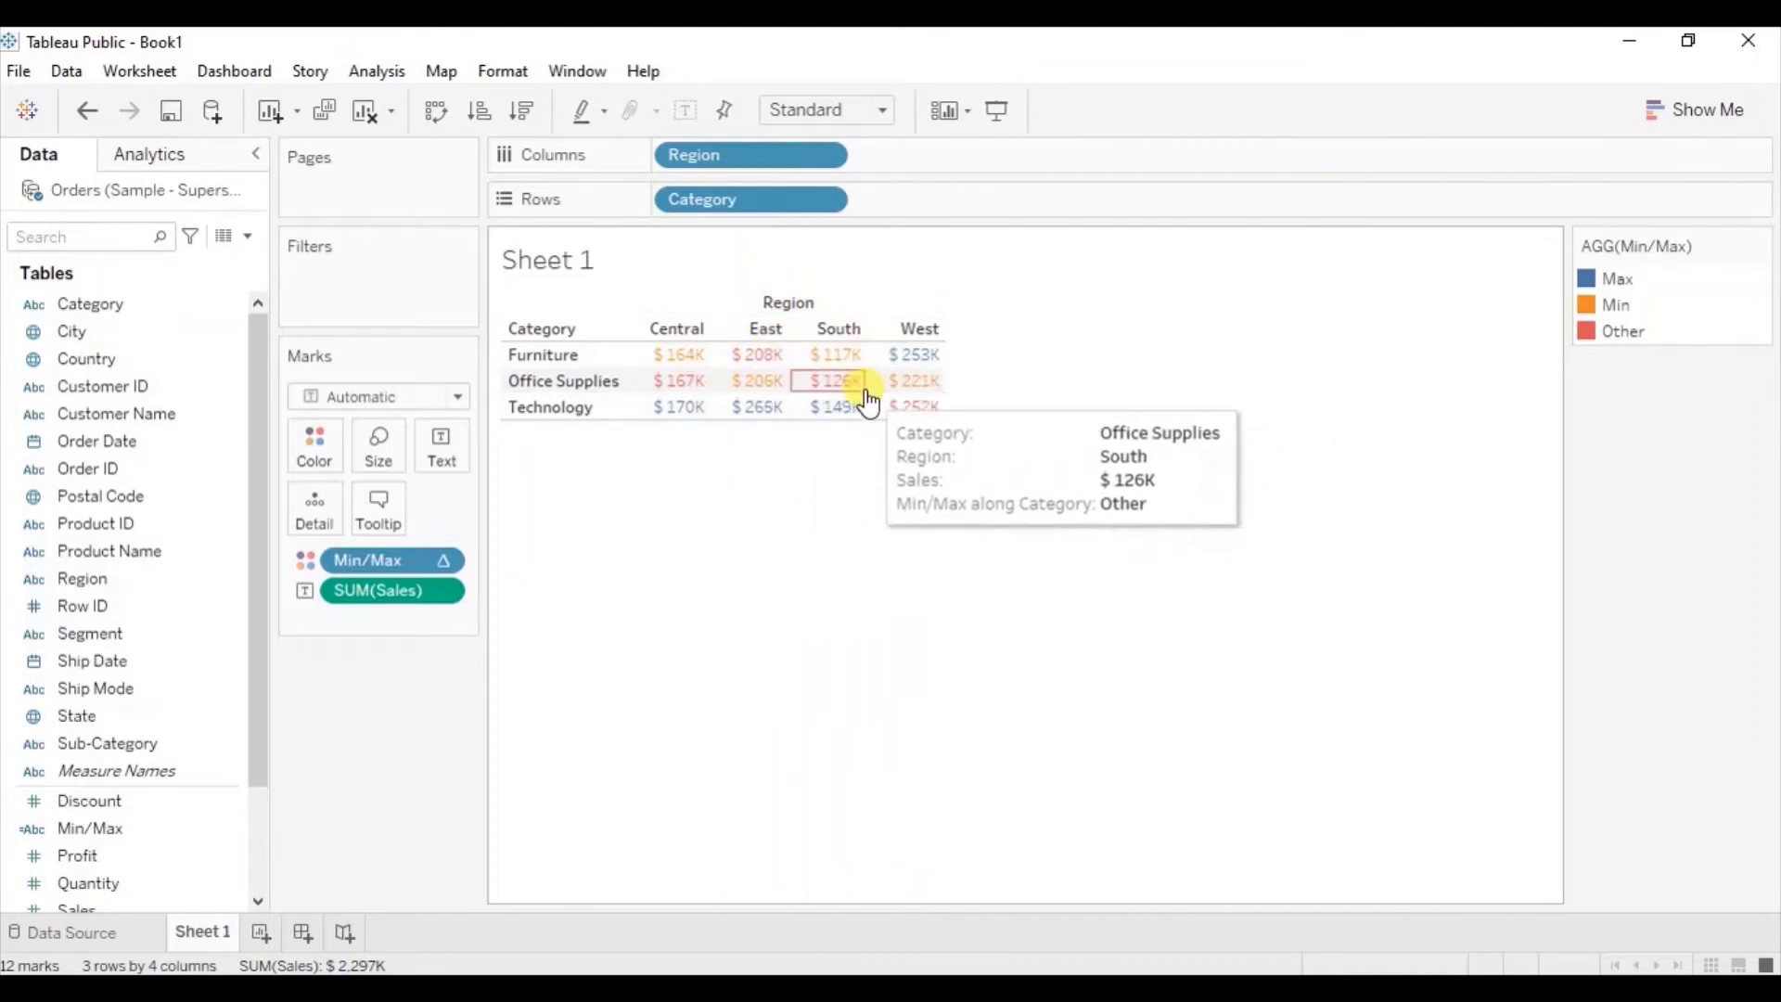
Add Region to the Min/Max table calculation's dimensions alongside Category, and inspect the values colored across the whole table
right_click(443, 559)
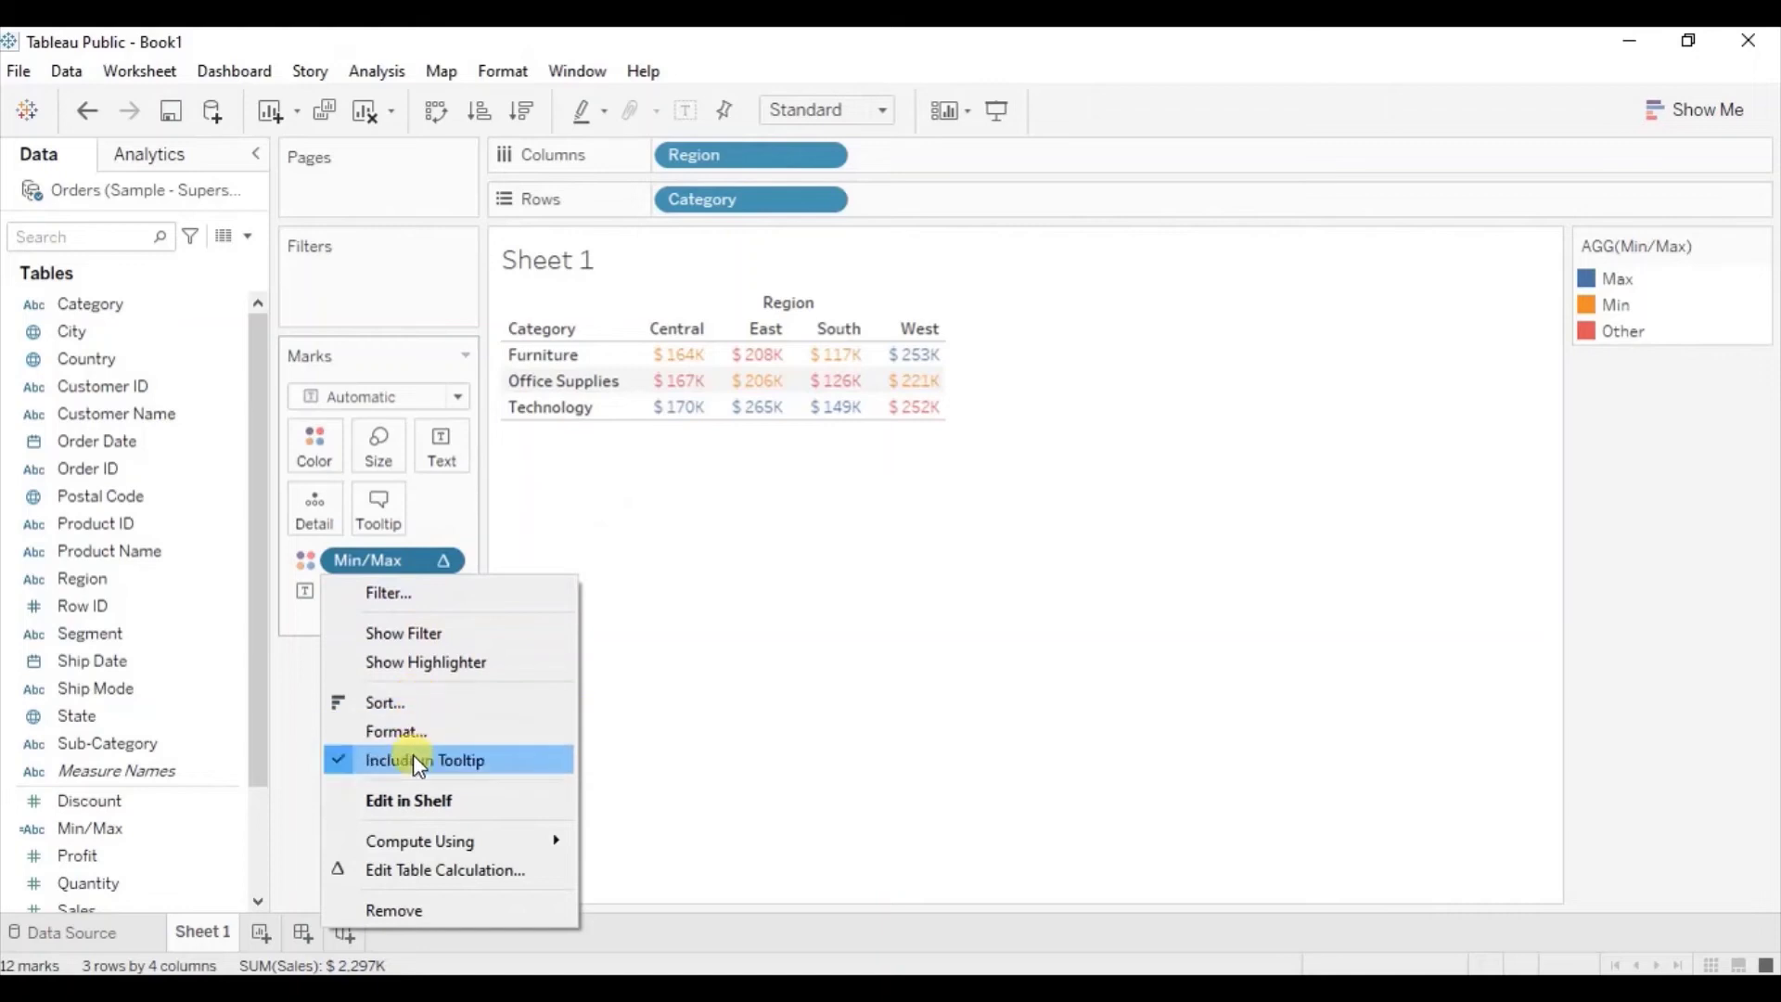
left_click(412, 863)
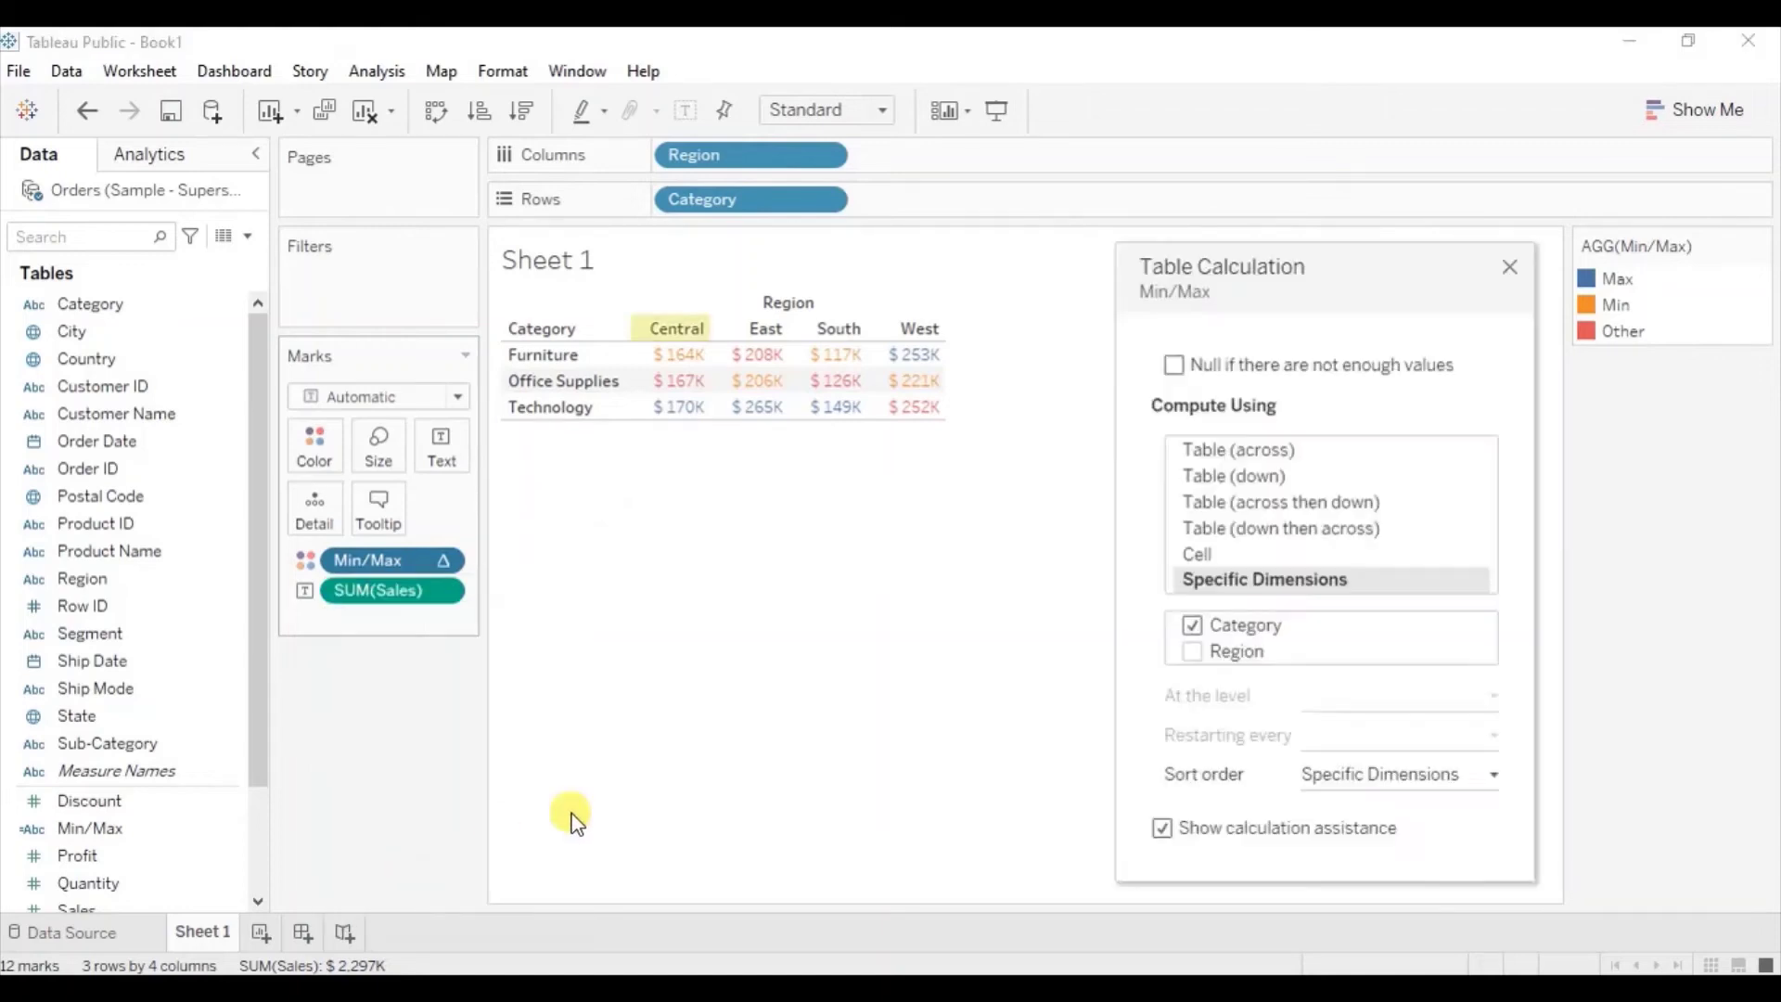
left_click(1192, 652)
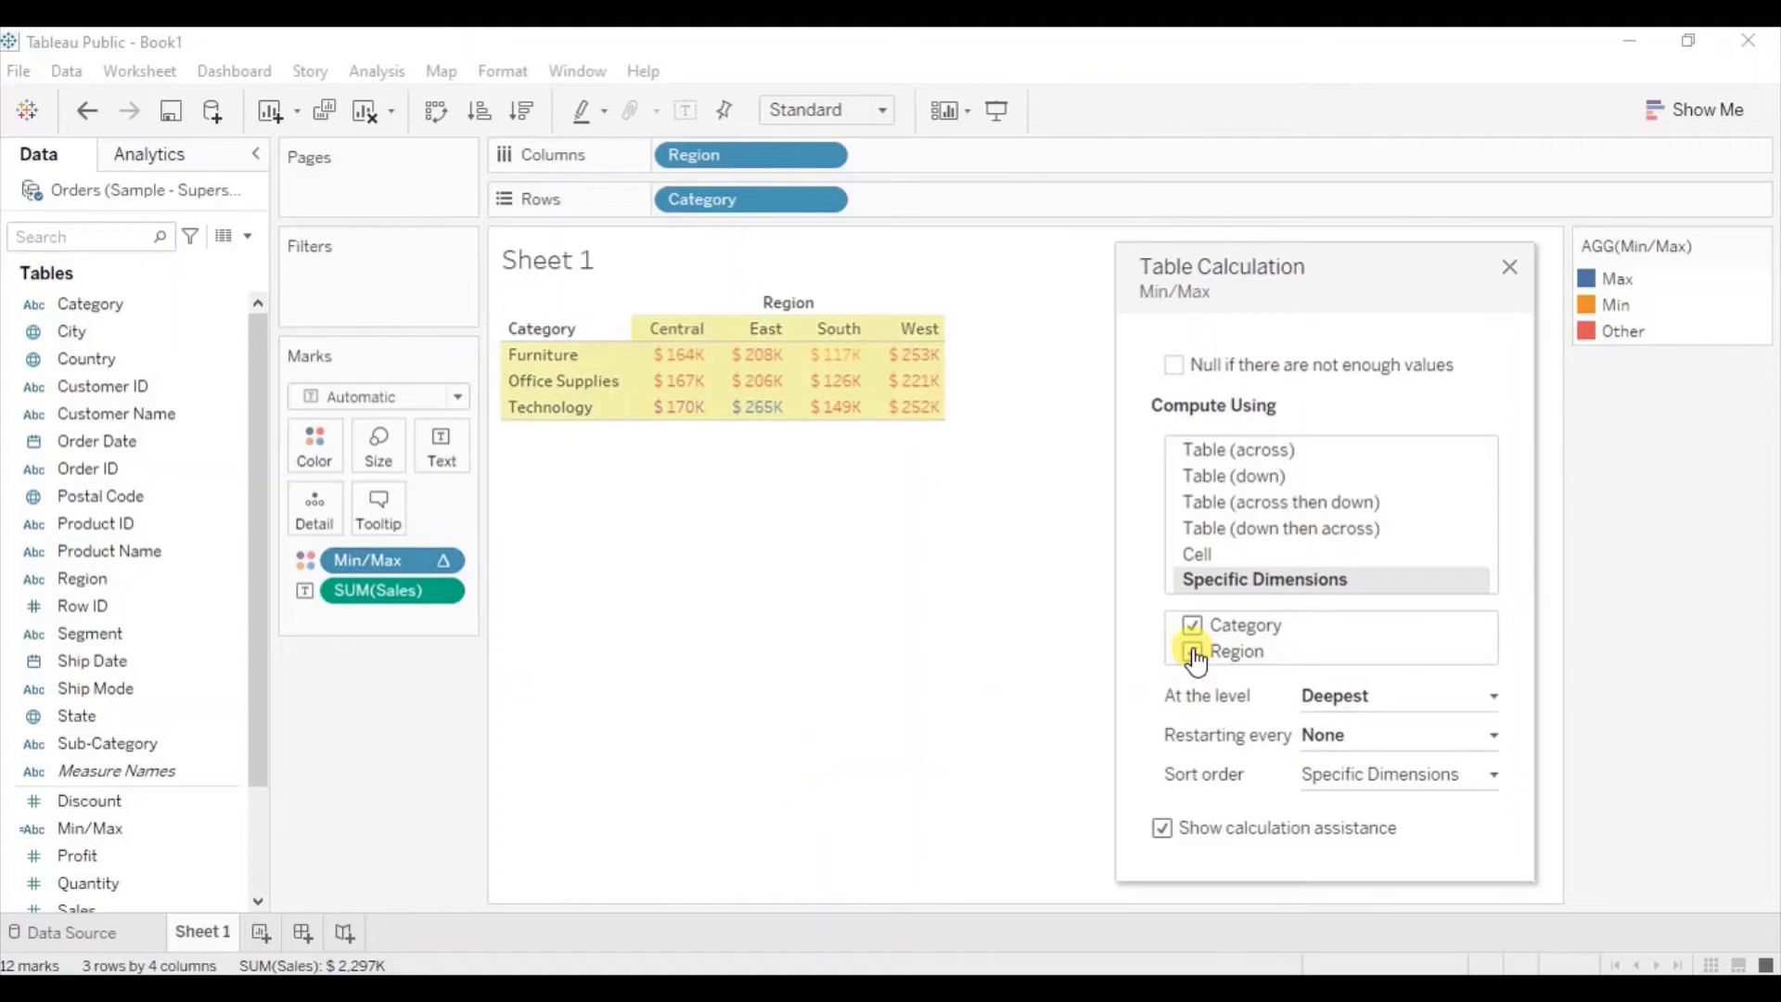
left_click(1509, 269)
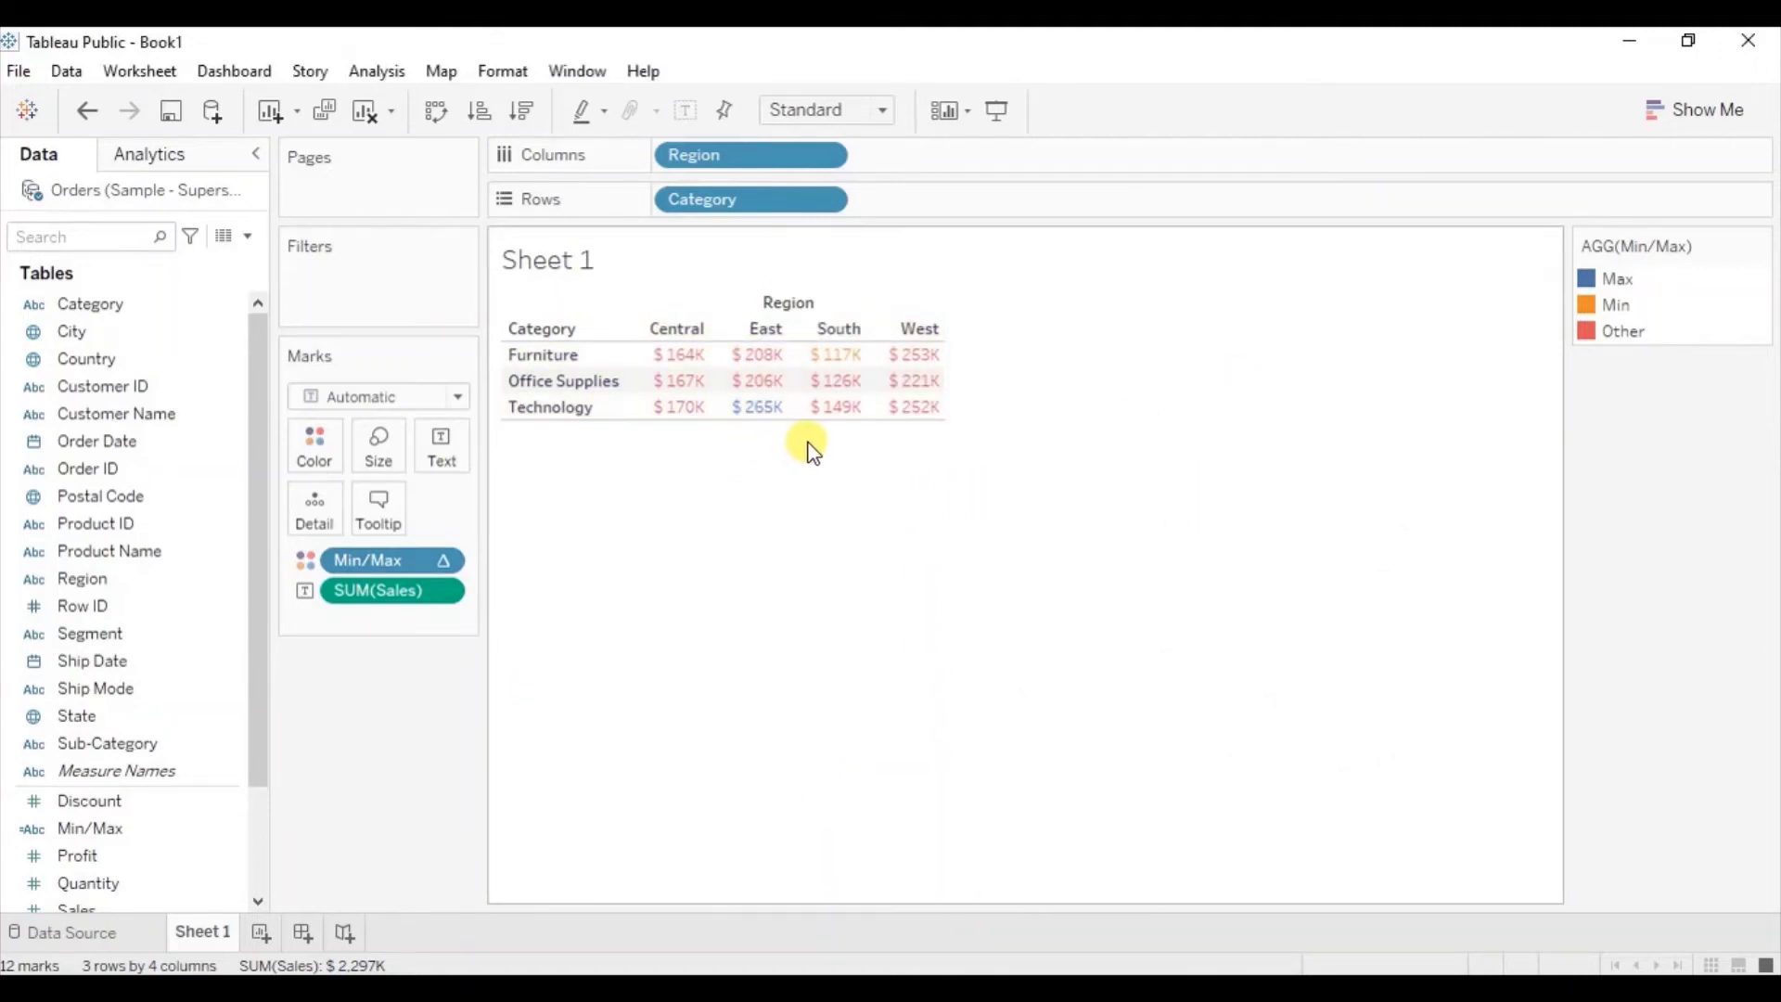
mouse_move(846, 366)
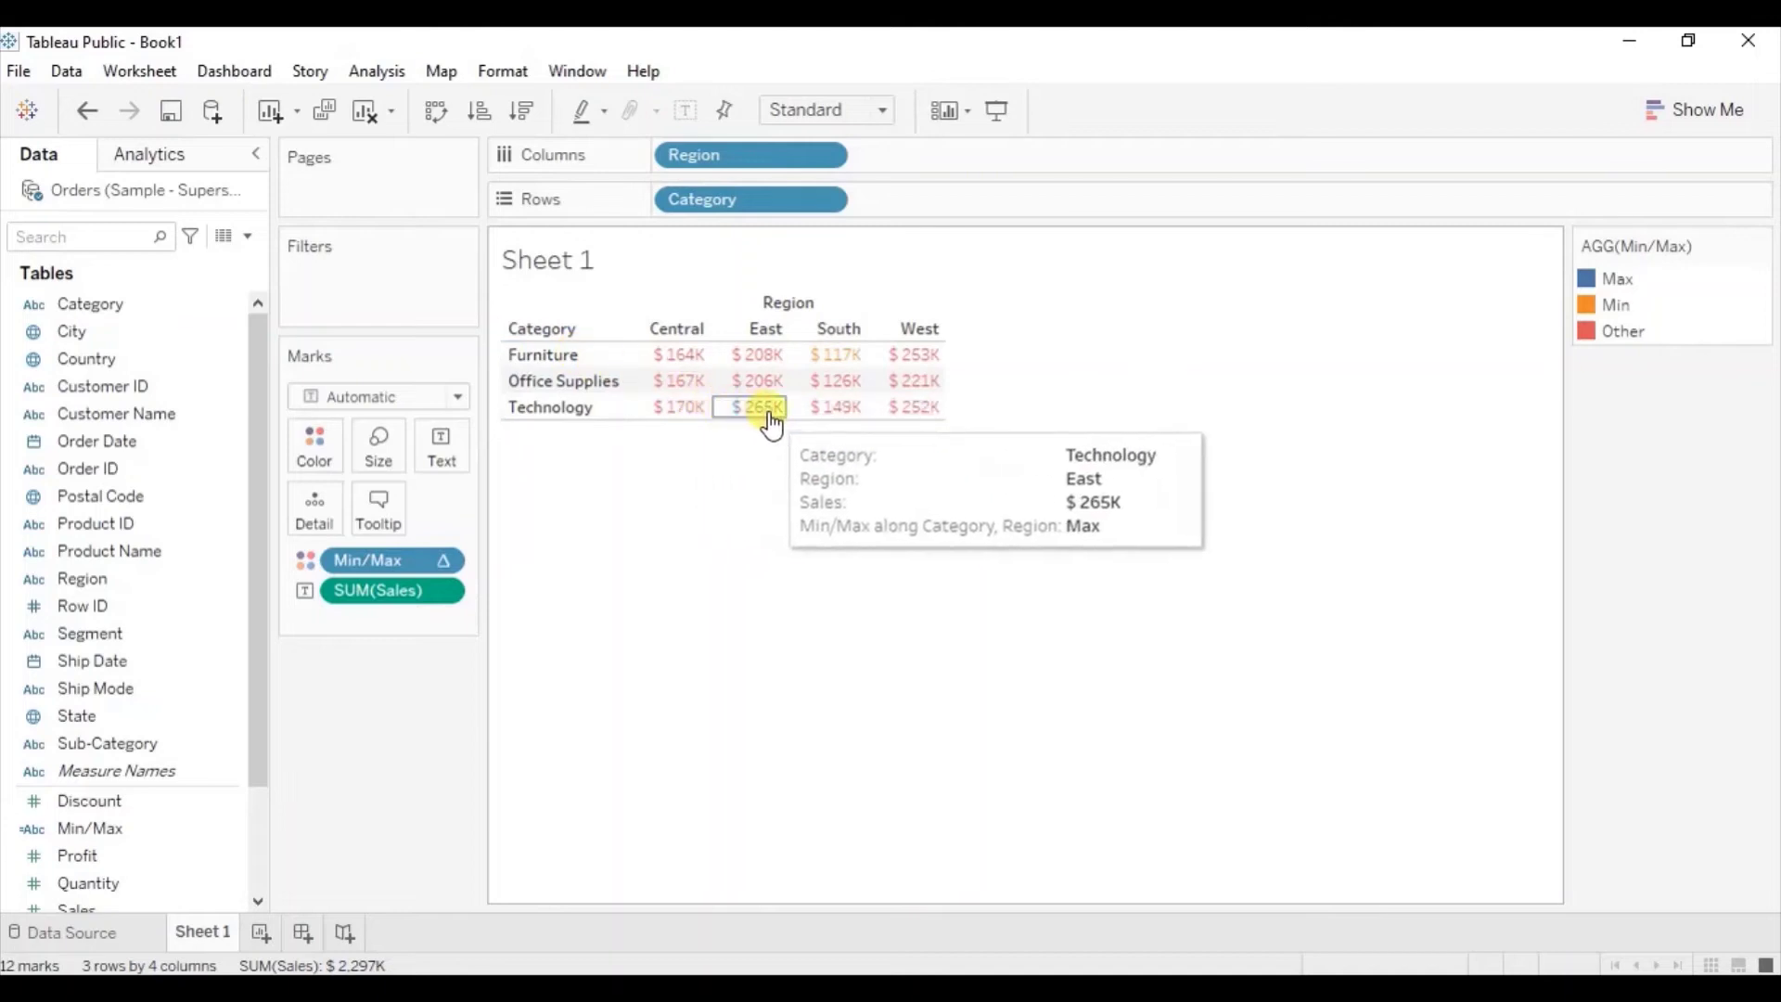
mouse_move(758, 419)
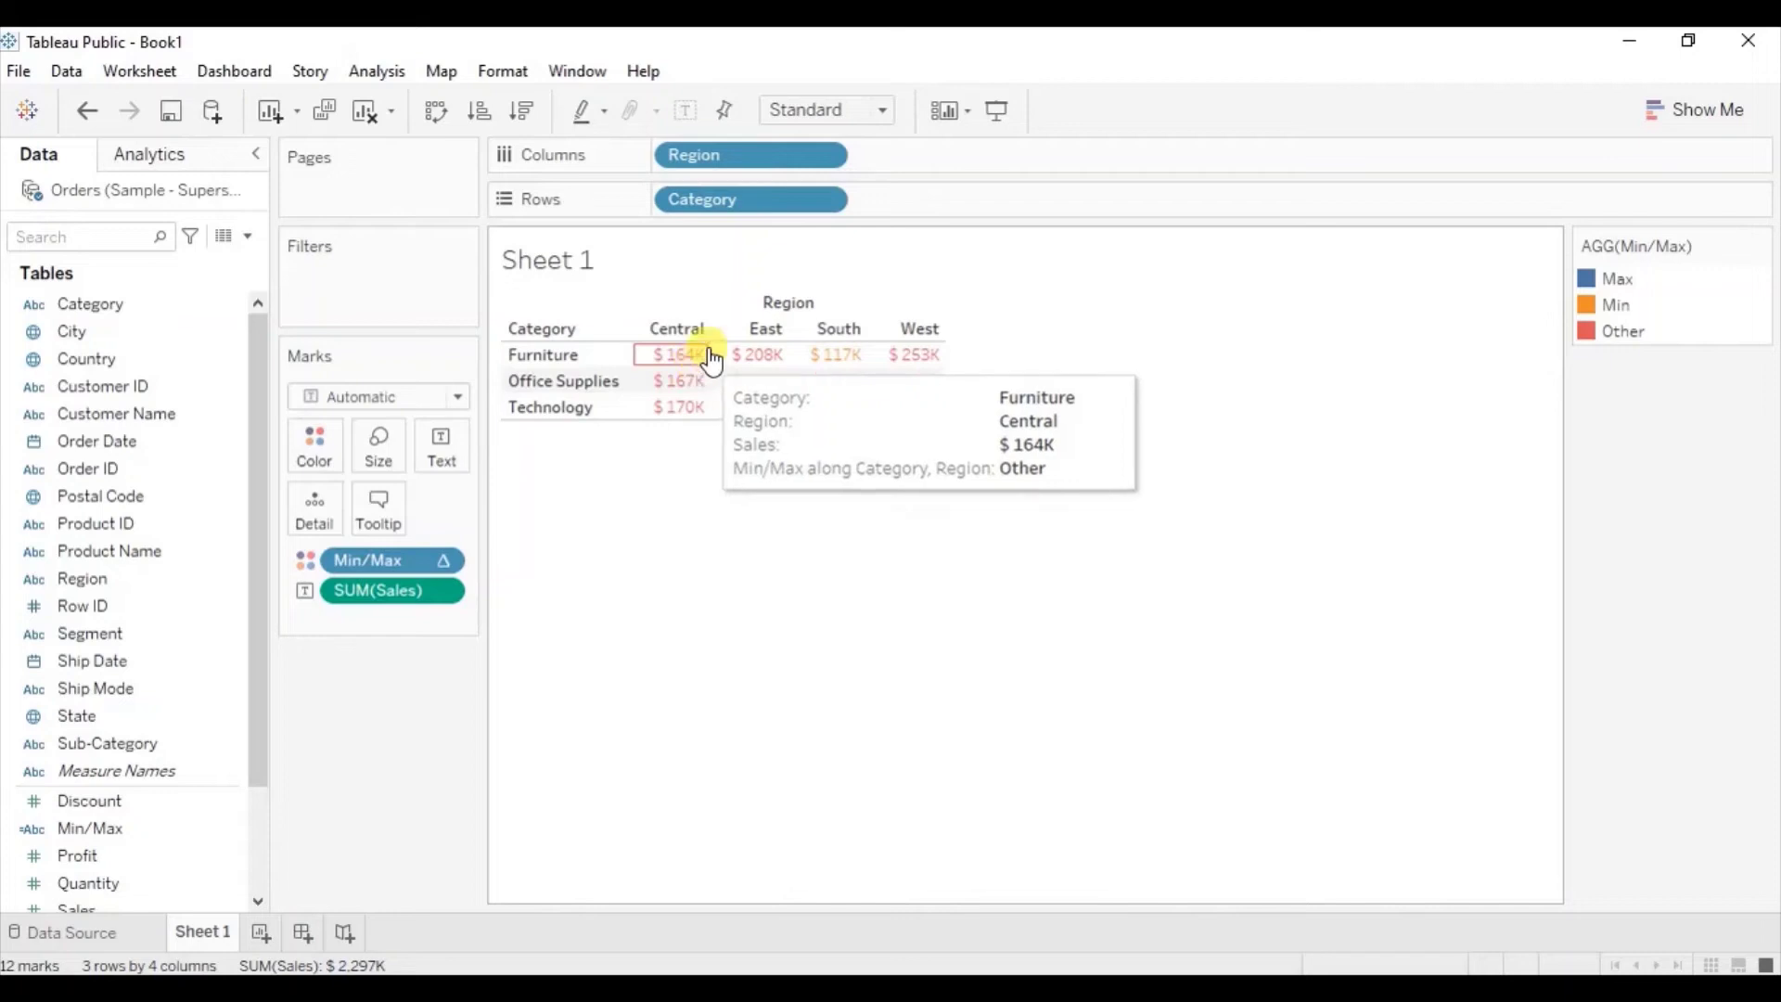
Add the ad hoc calculation avg(1) to Rows after Category to turn the table into bars
double_click(876, 204)
type("avg")
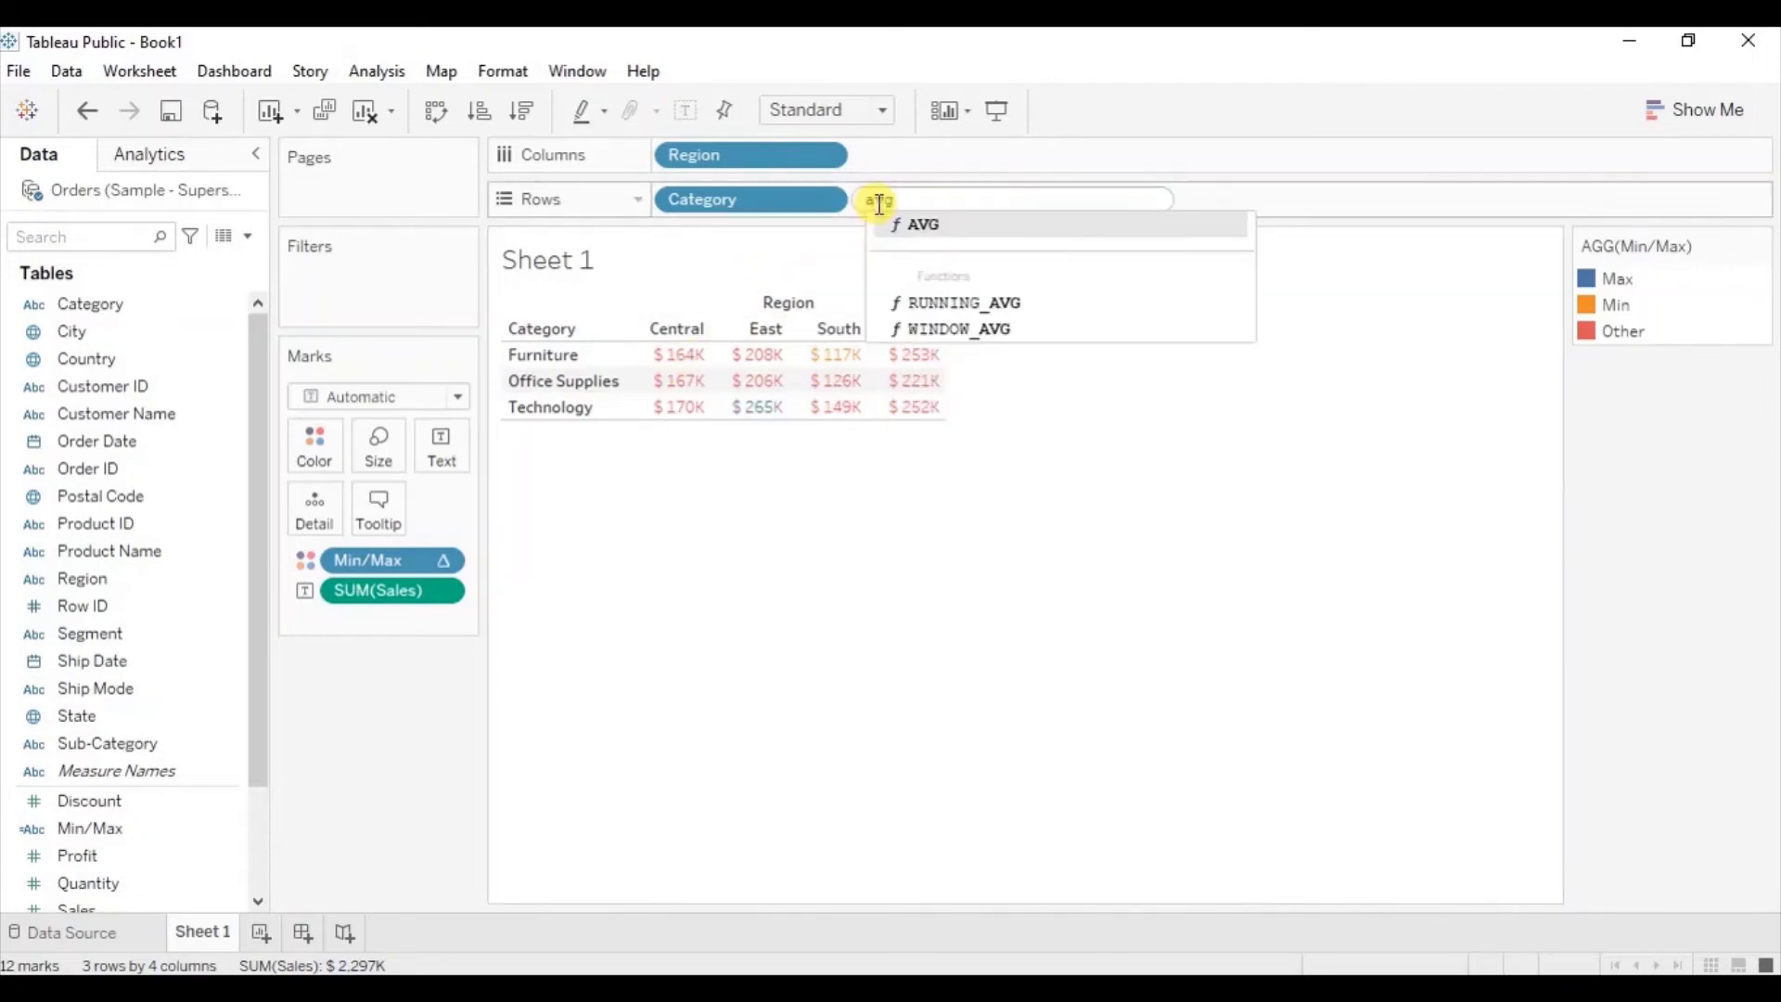
type("(1)")
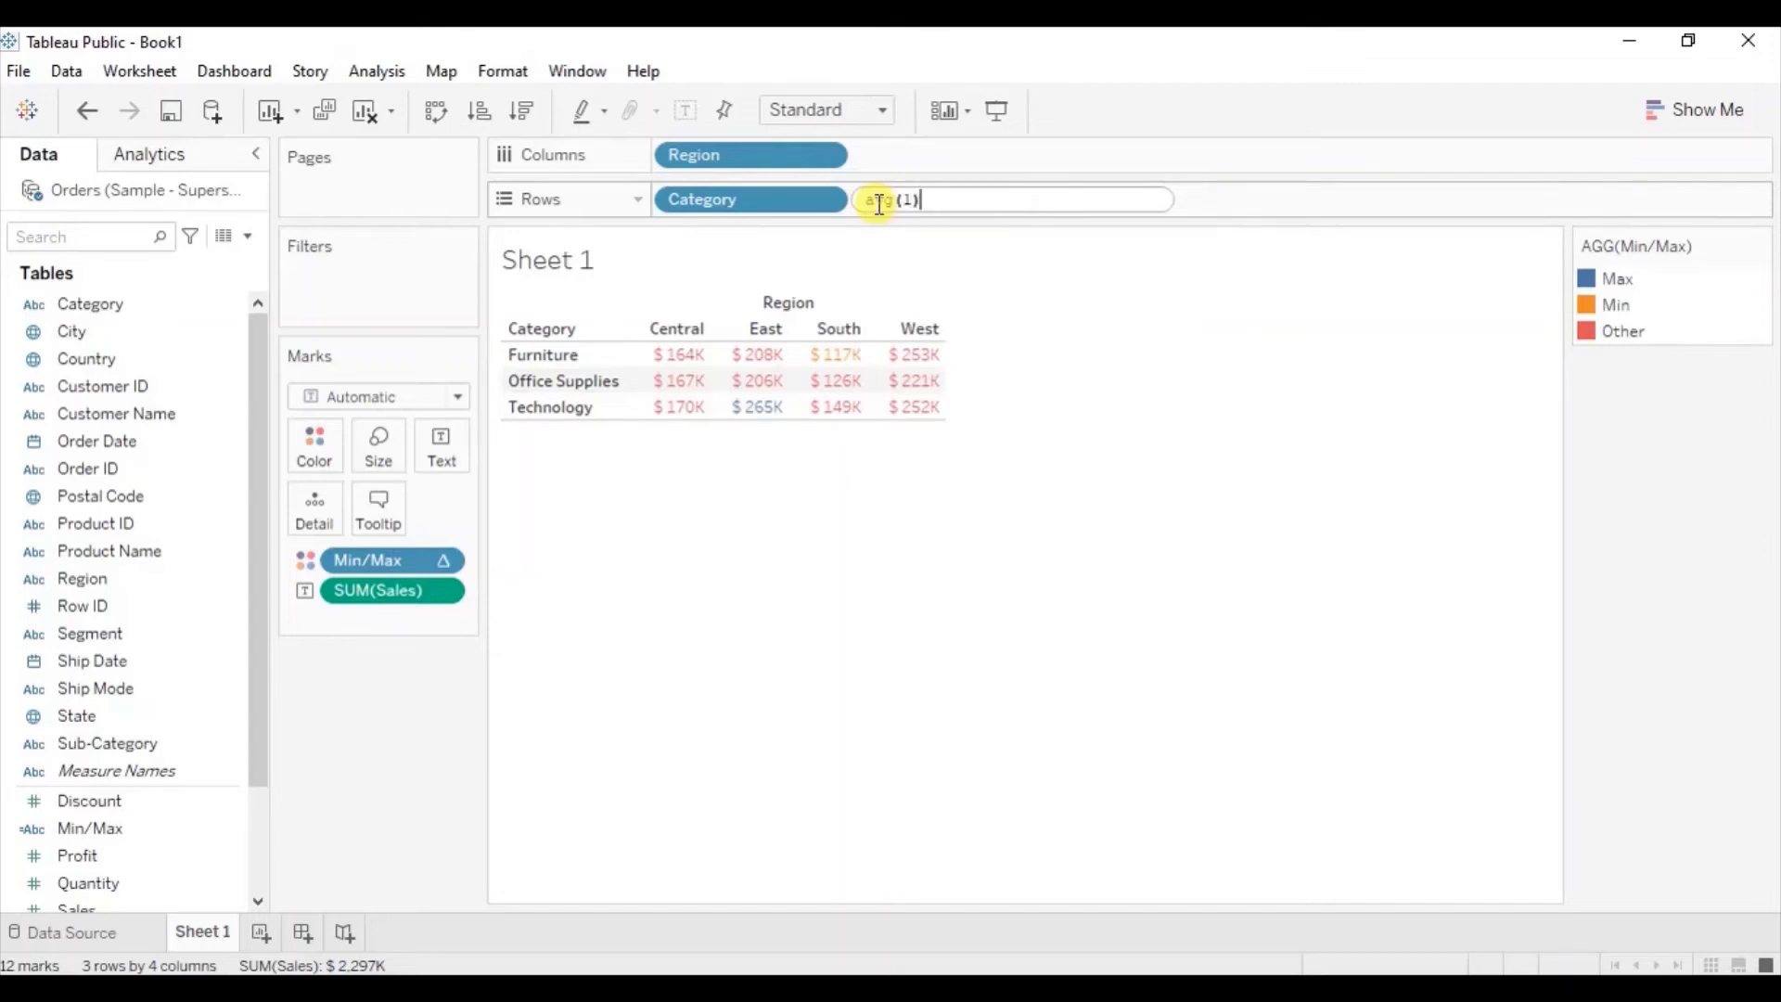
key("Return")
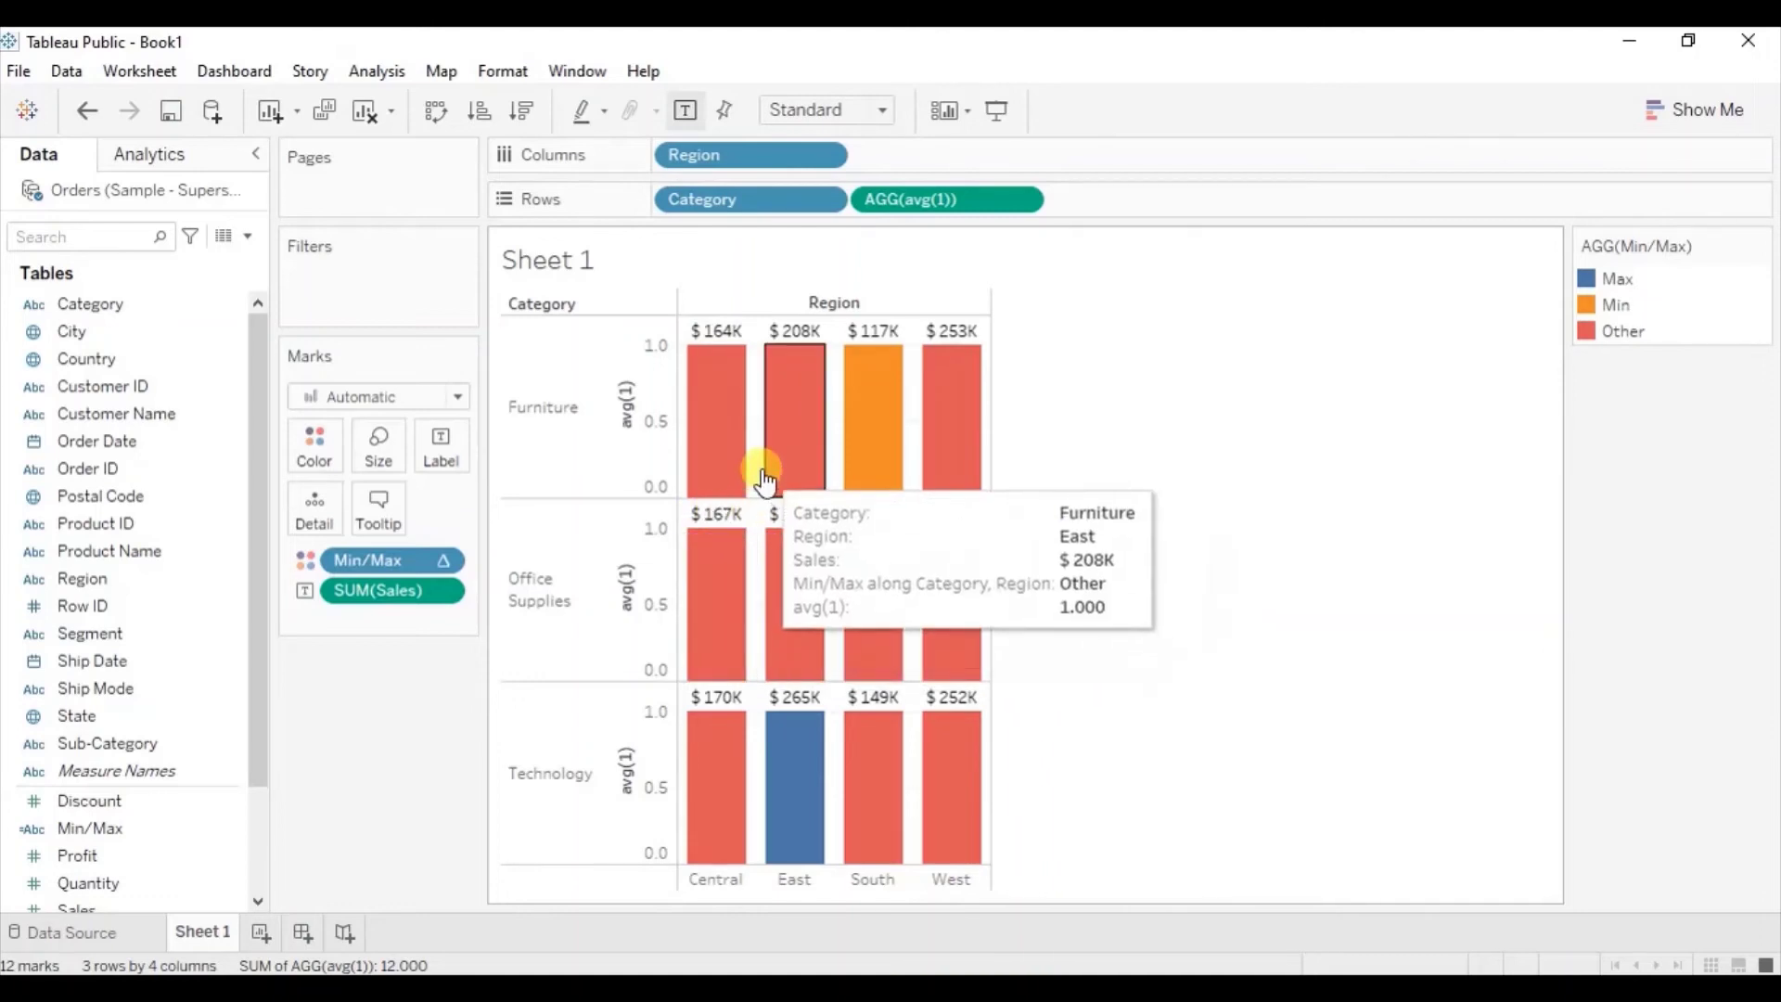
Give the avg(1) axis a fixed range ending at 1
left_click(636, 418)
right_click(636, 418)
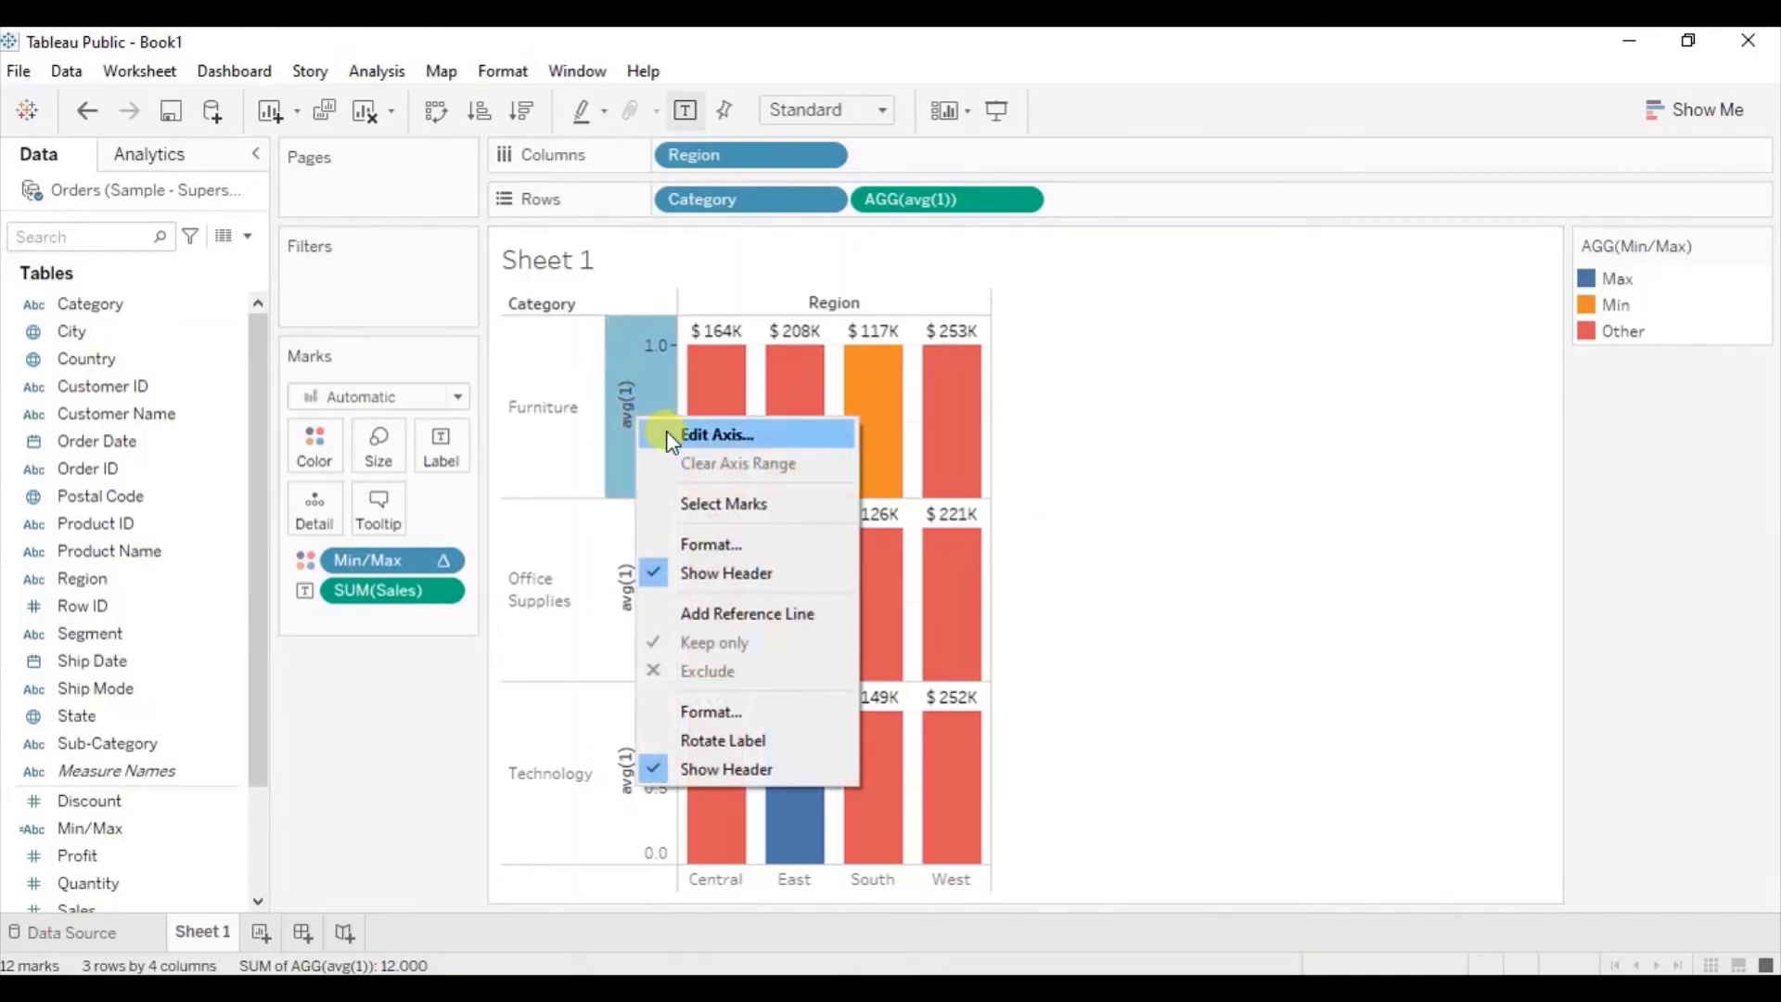
left_click(666, 432)
left_click(627, 312)
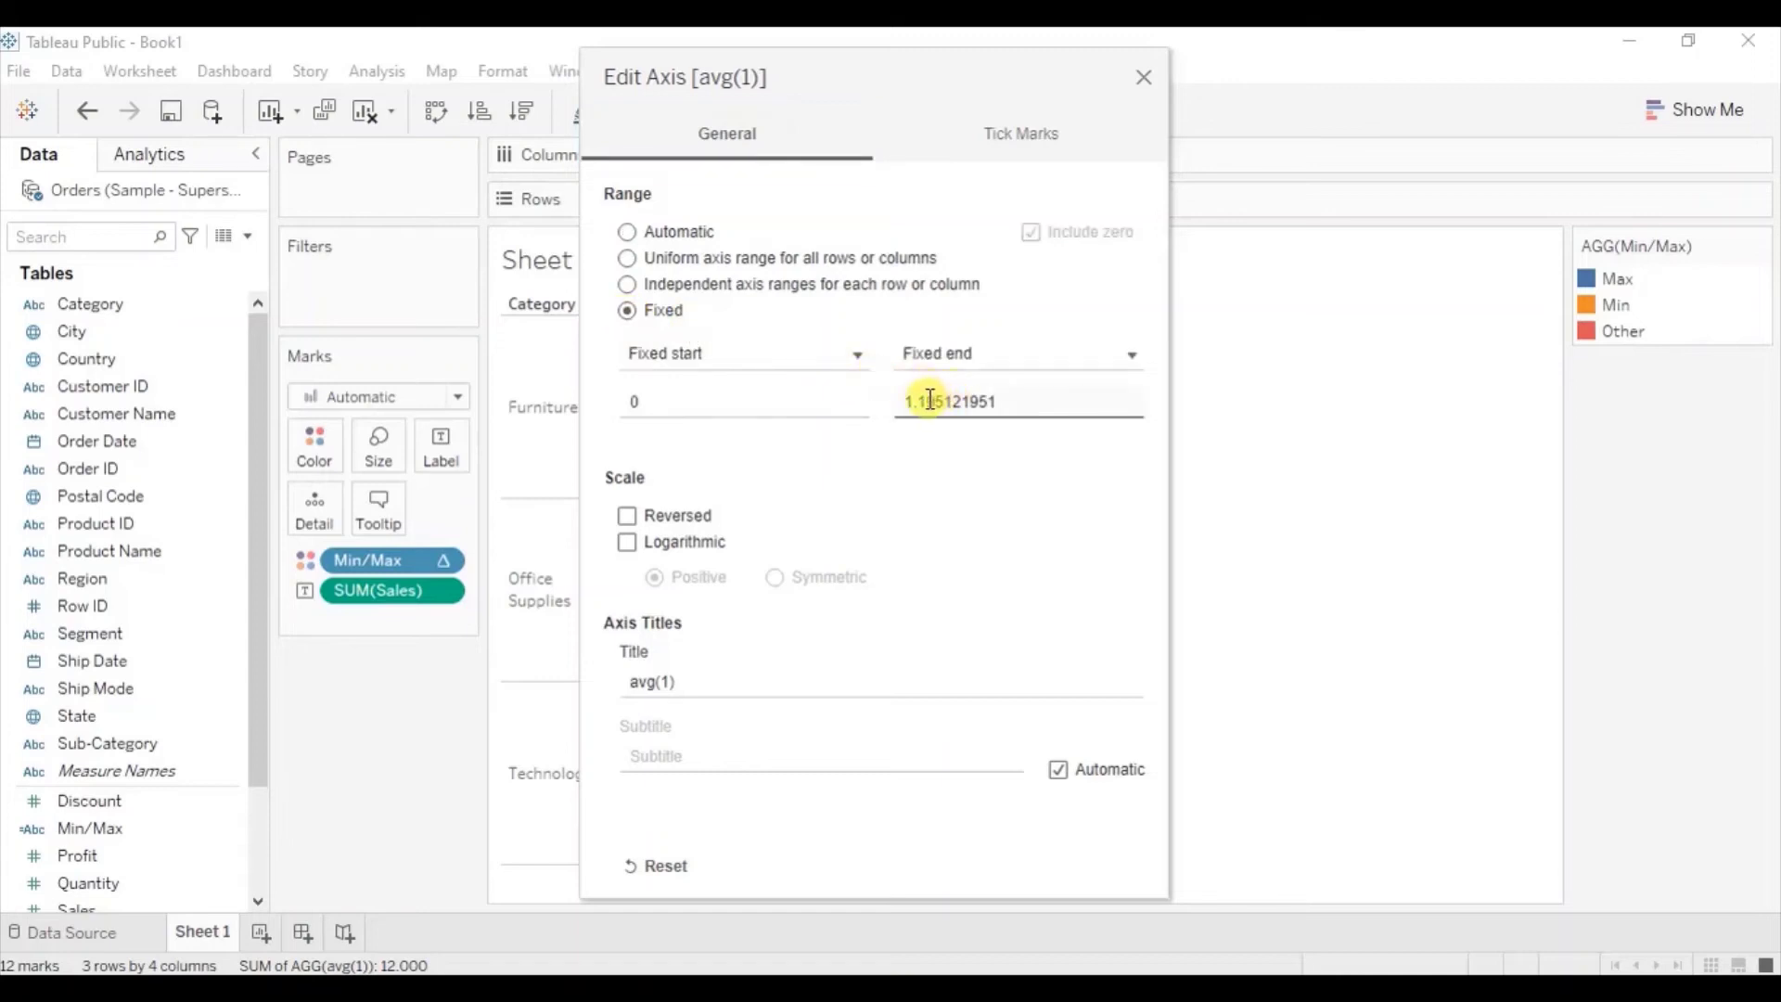
left_click(930, 400)
type("1")
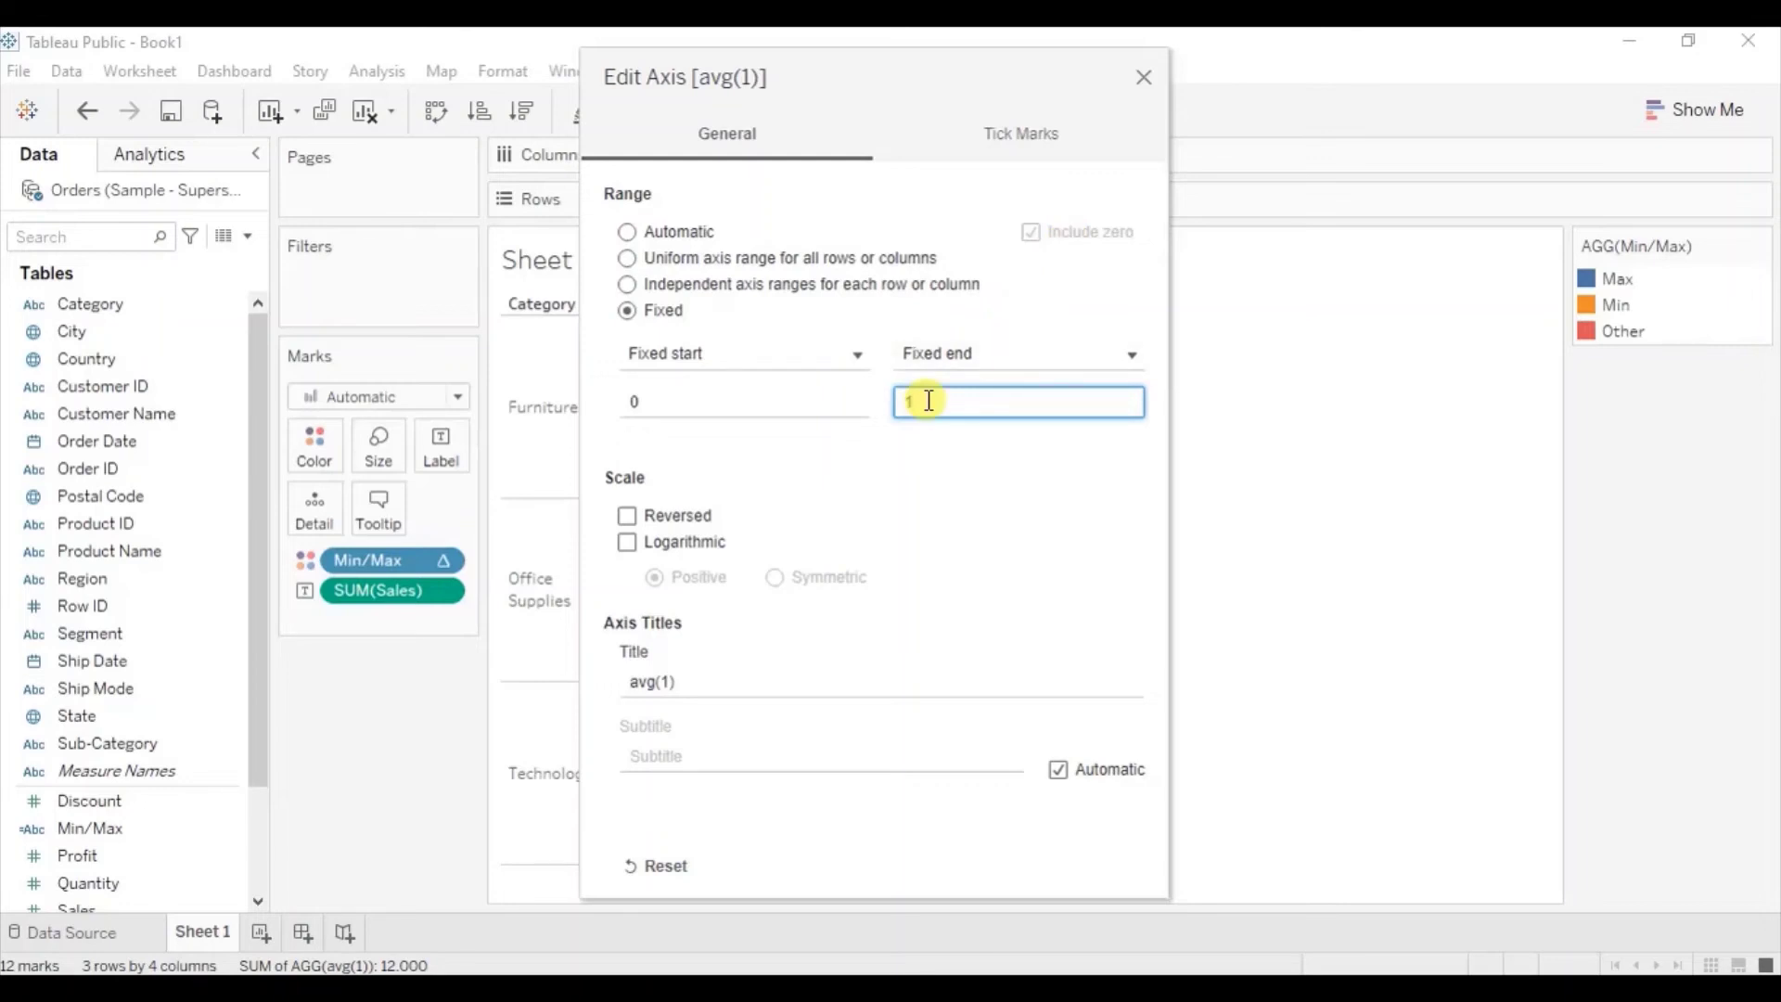
left_click(1144, 78)
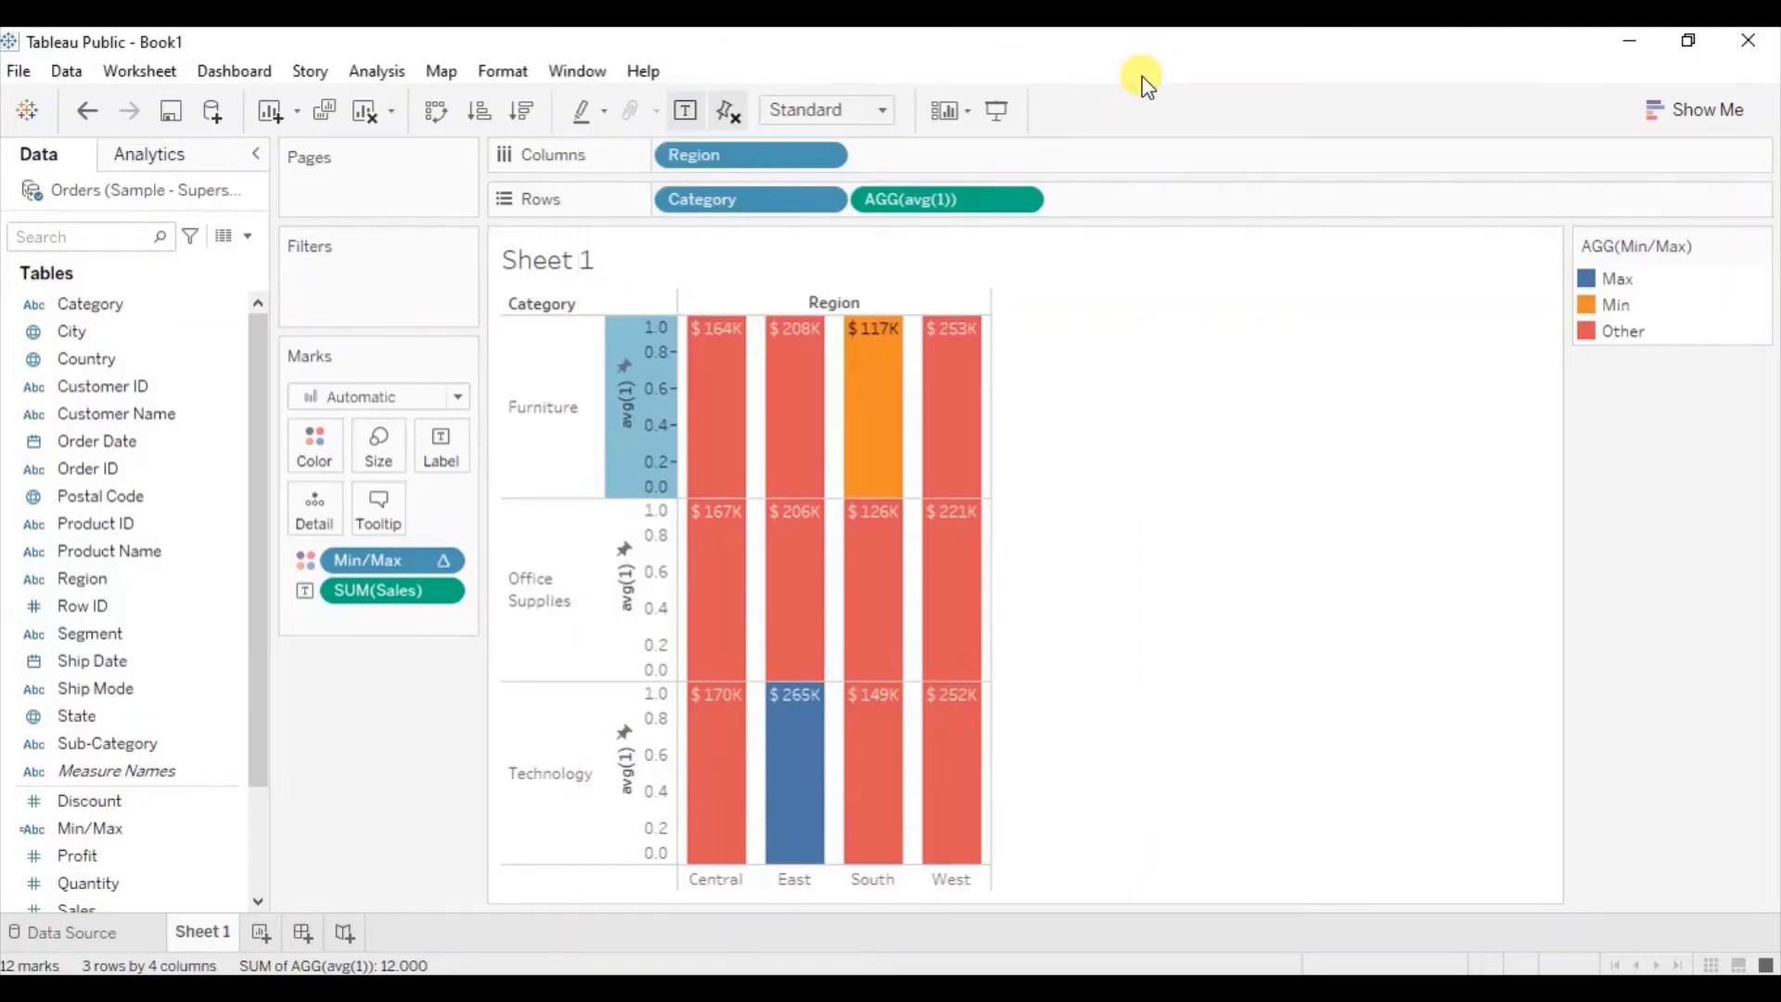
Enlarge the bars to the maximum mark size so they fill the gaps between regions
mouse_move(715, 485)
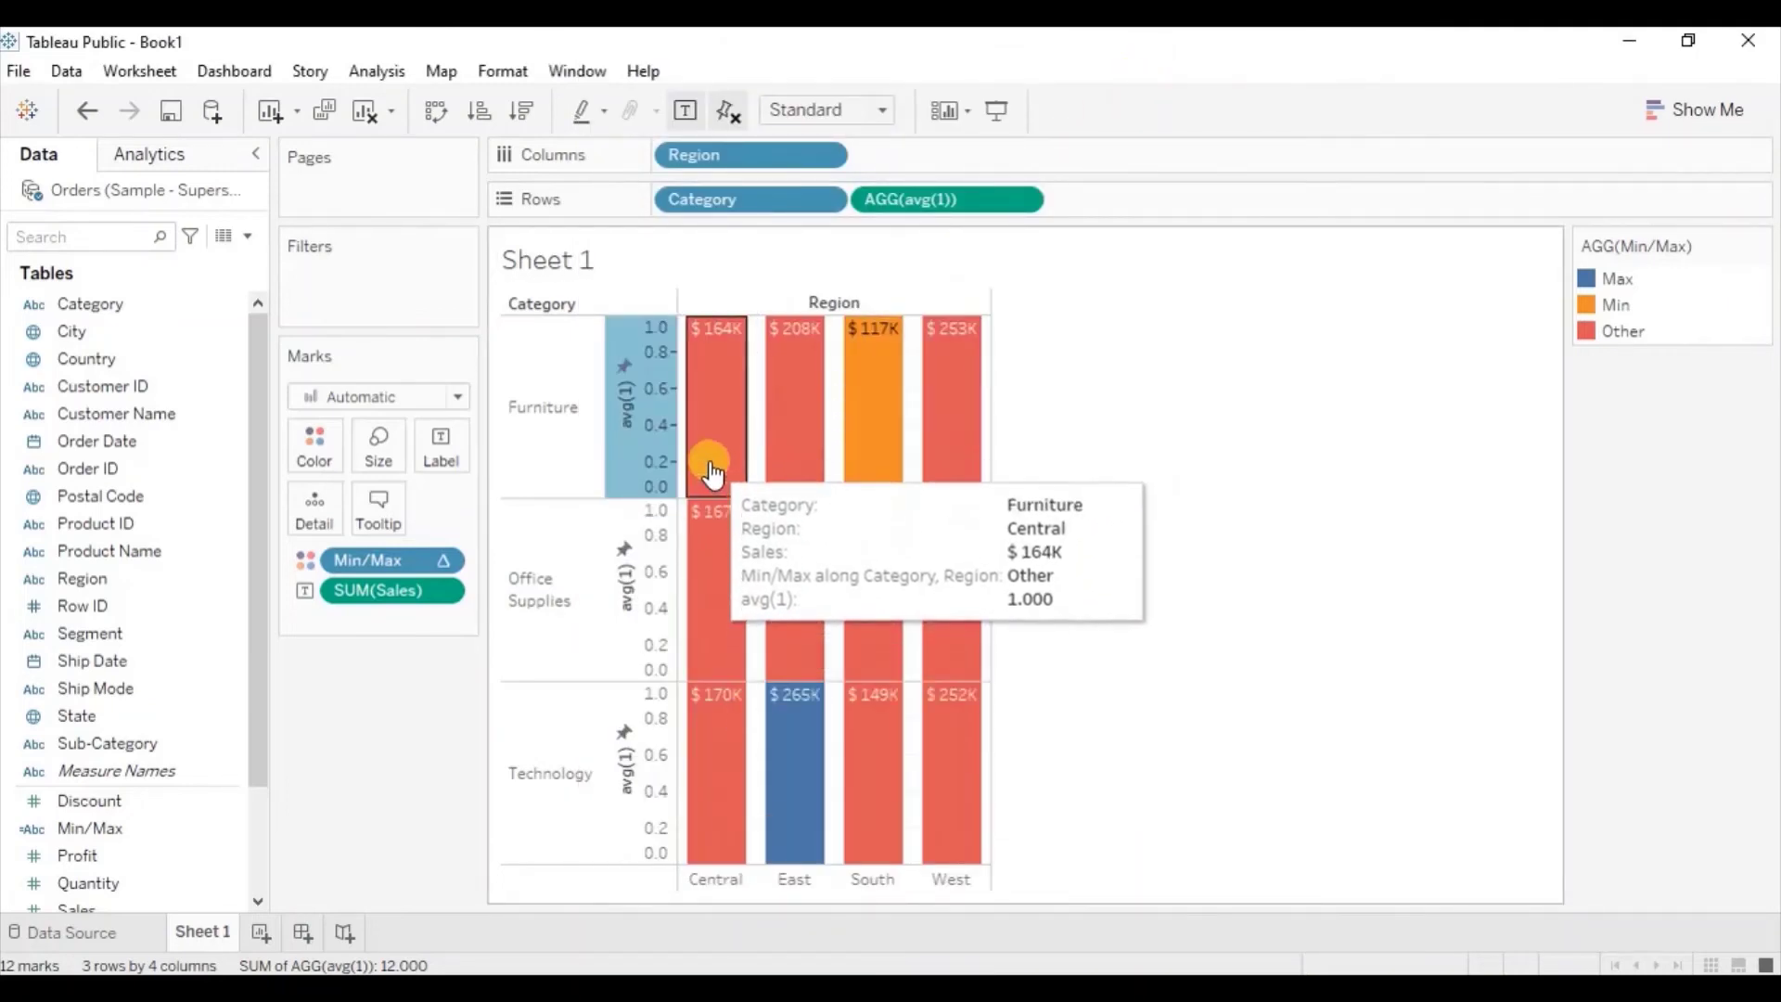
mouse_move(715, 533)
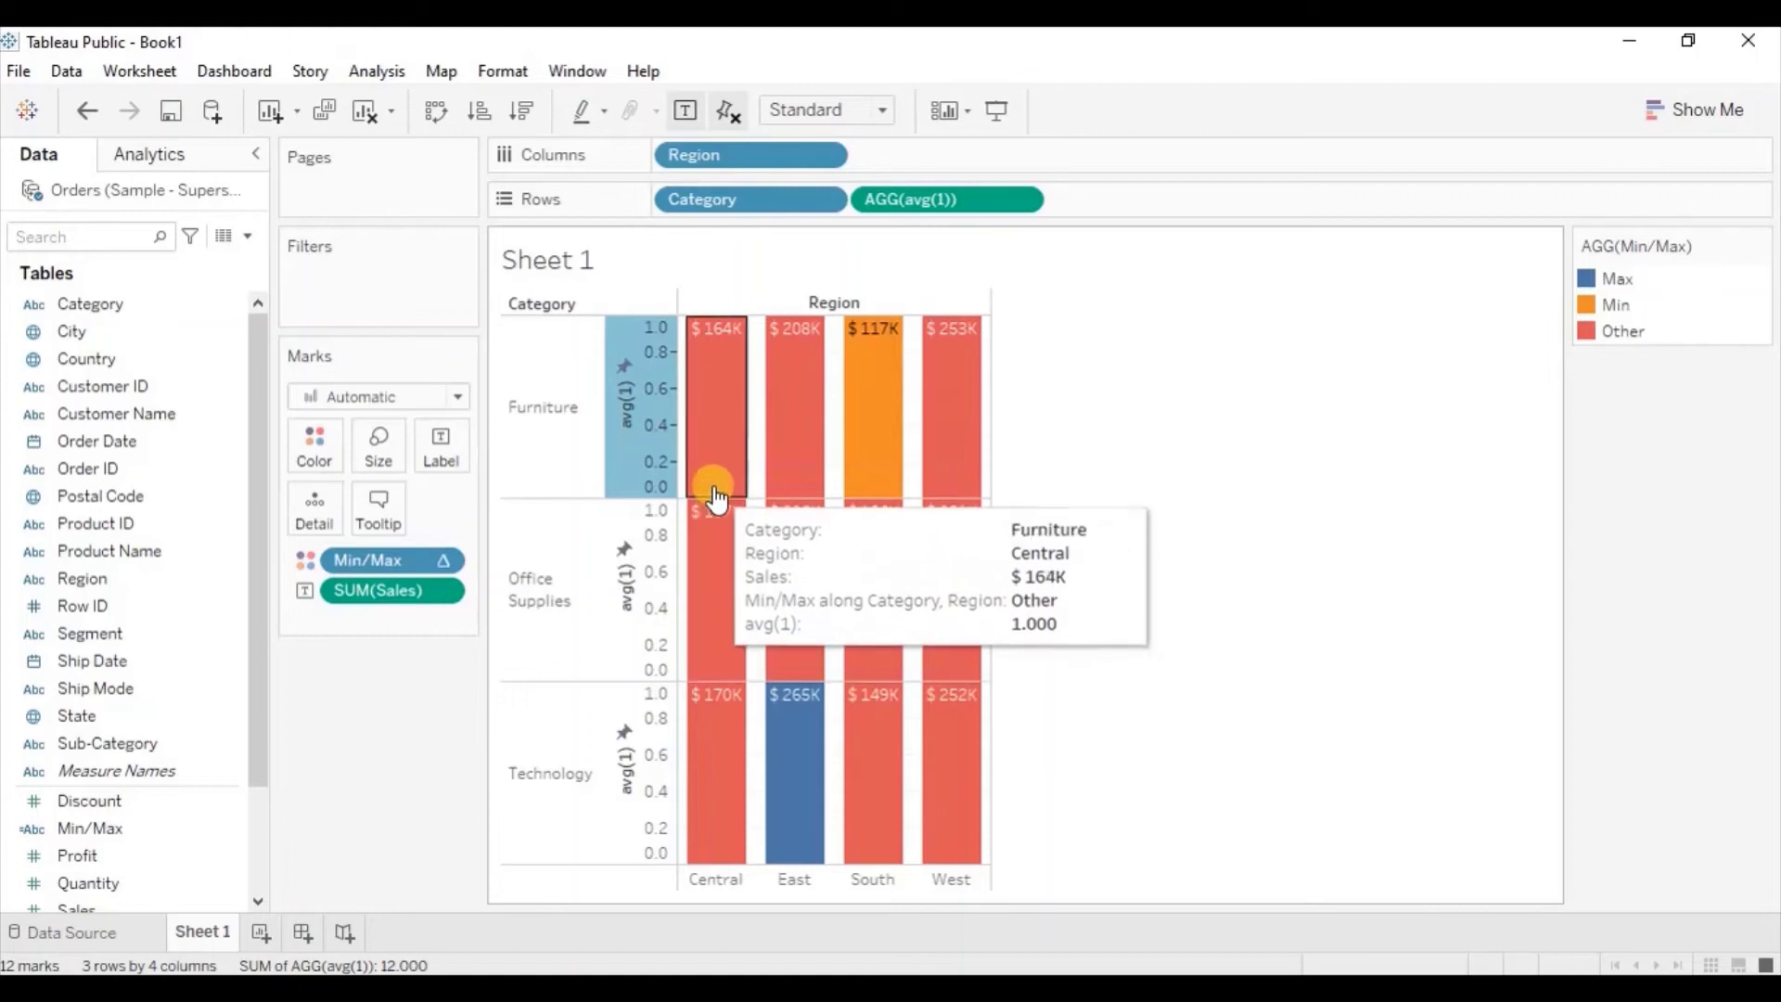
mouse_move(793, 514)
mouse_move(873, 490)
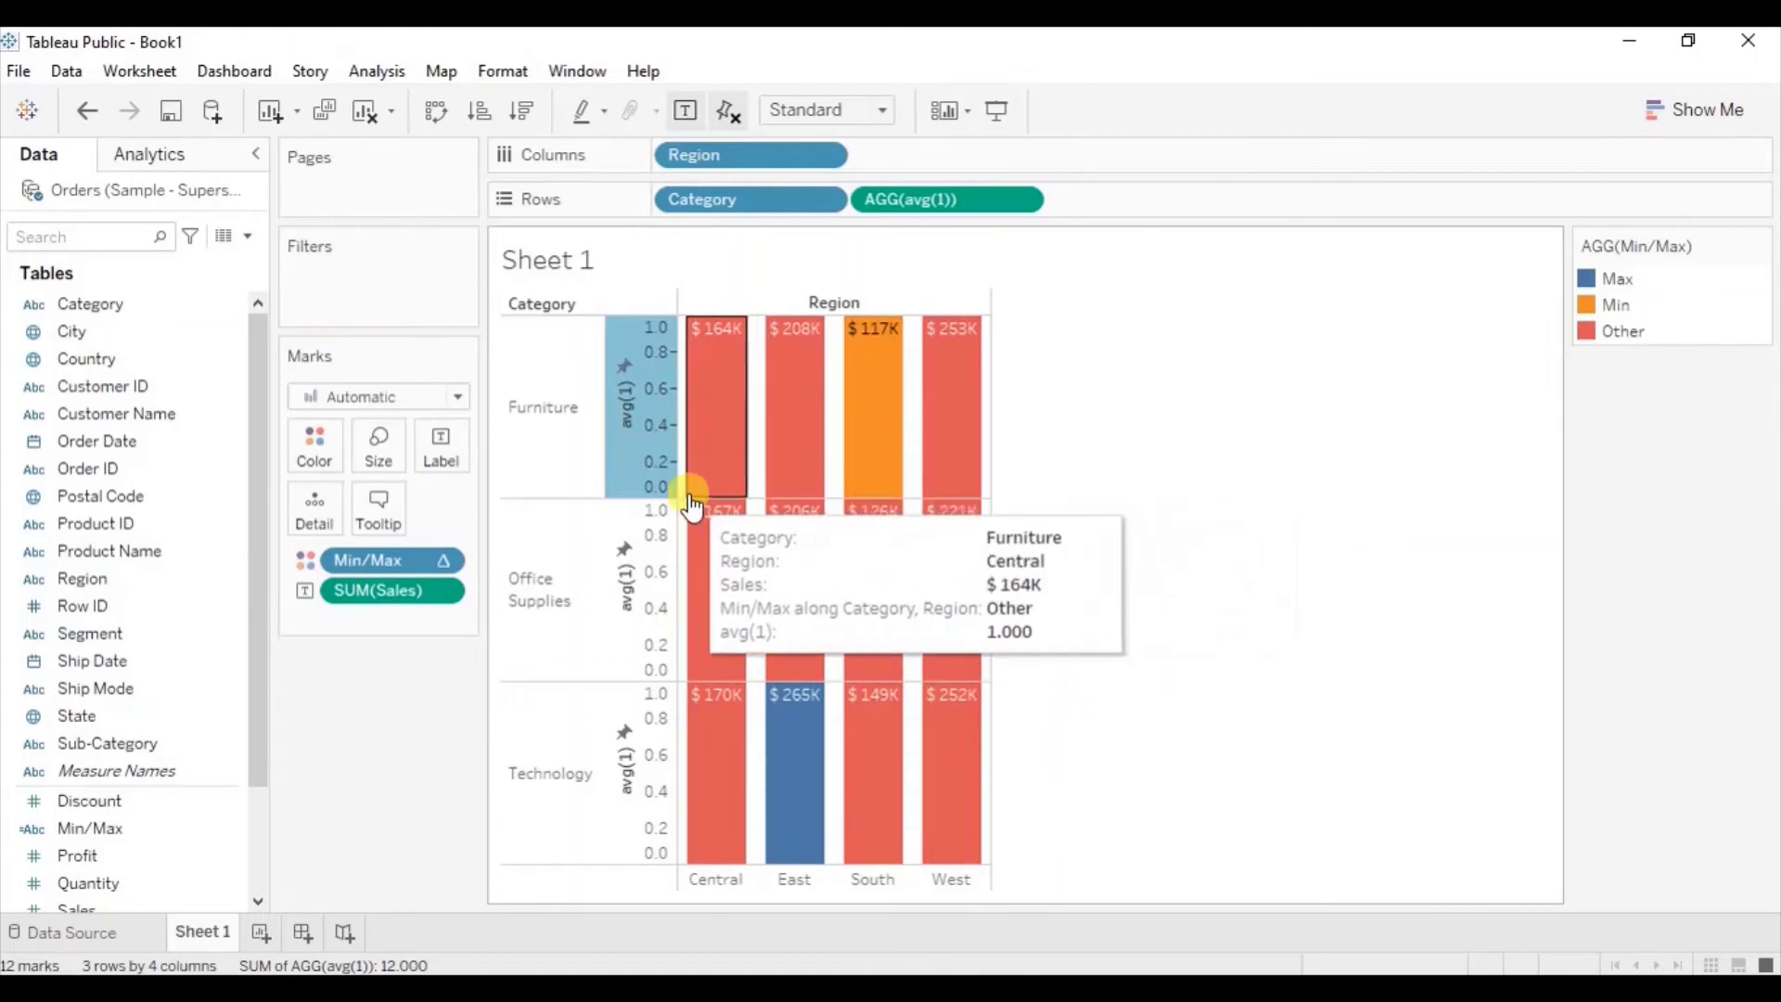
mouse_move(793, 415)
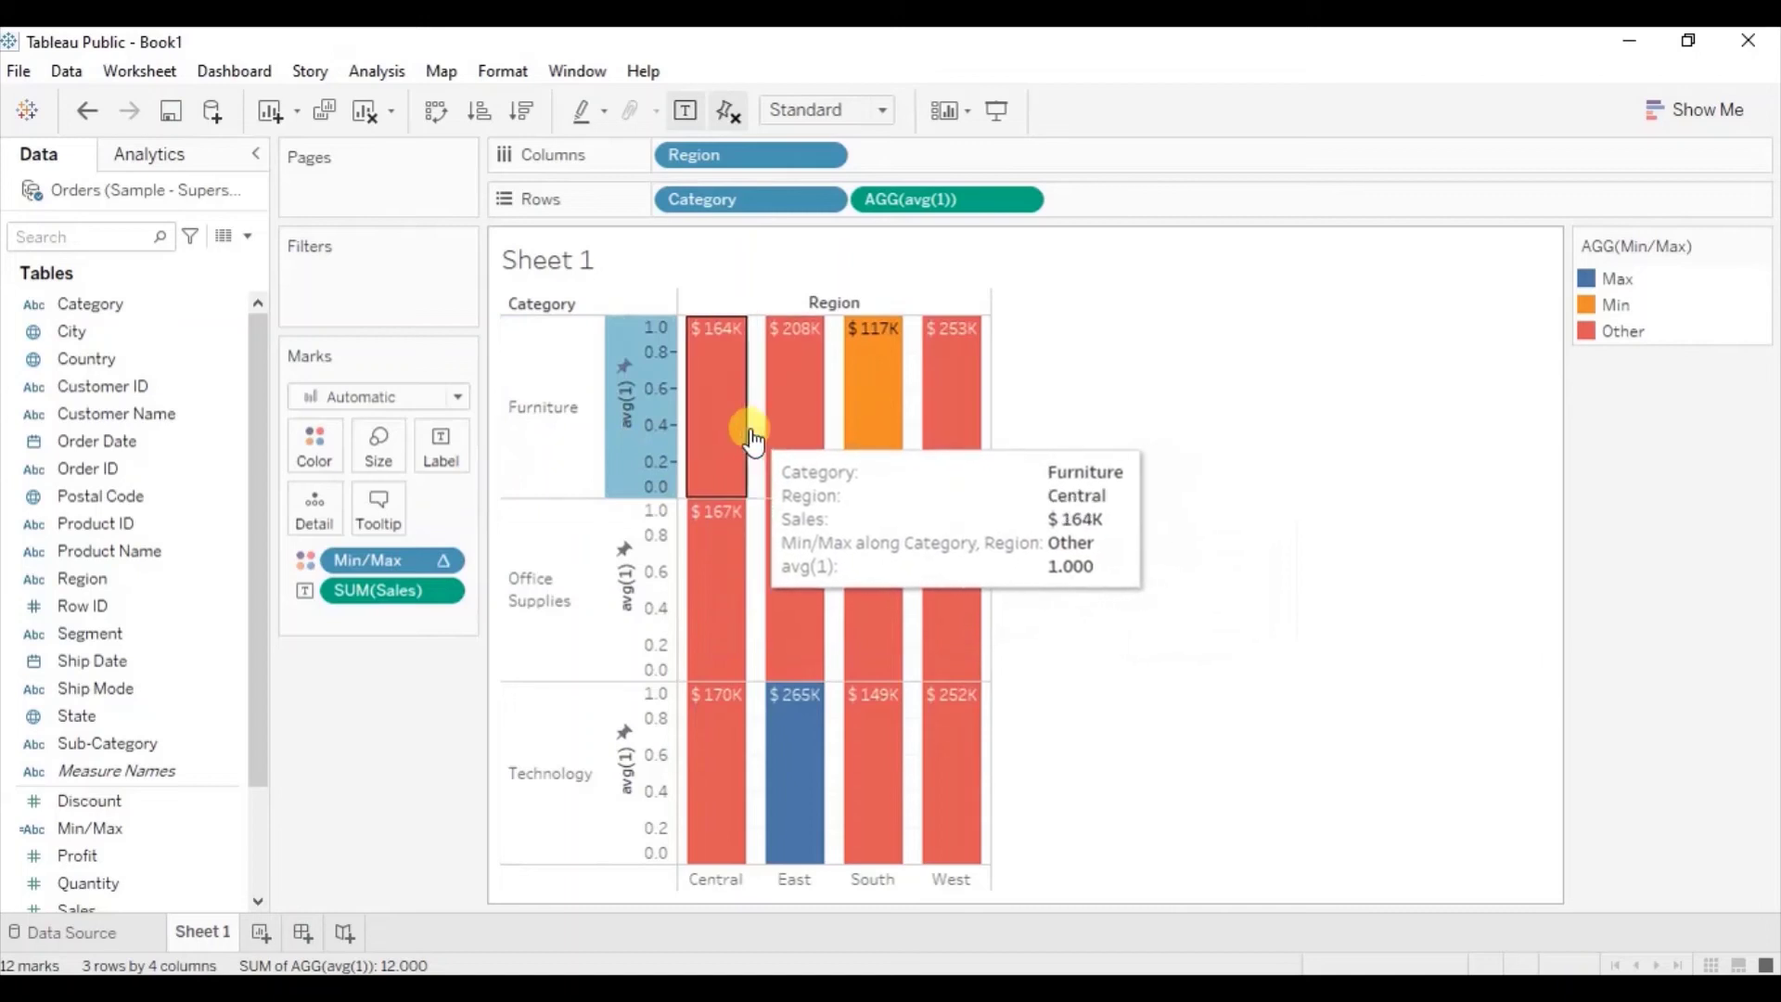
mouse_move(707, 445)
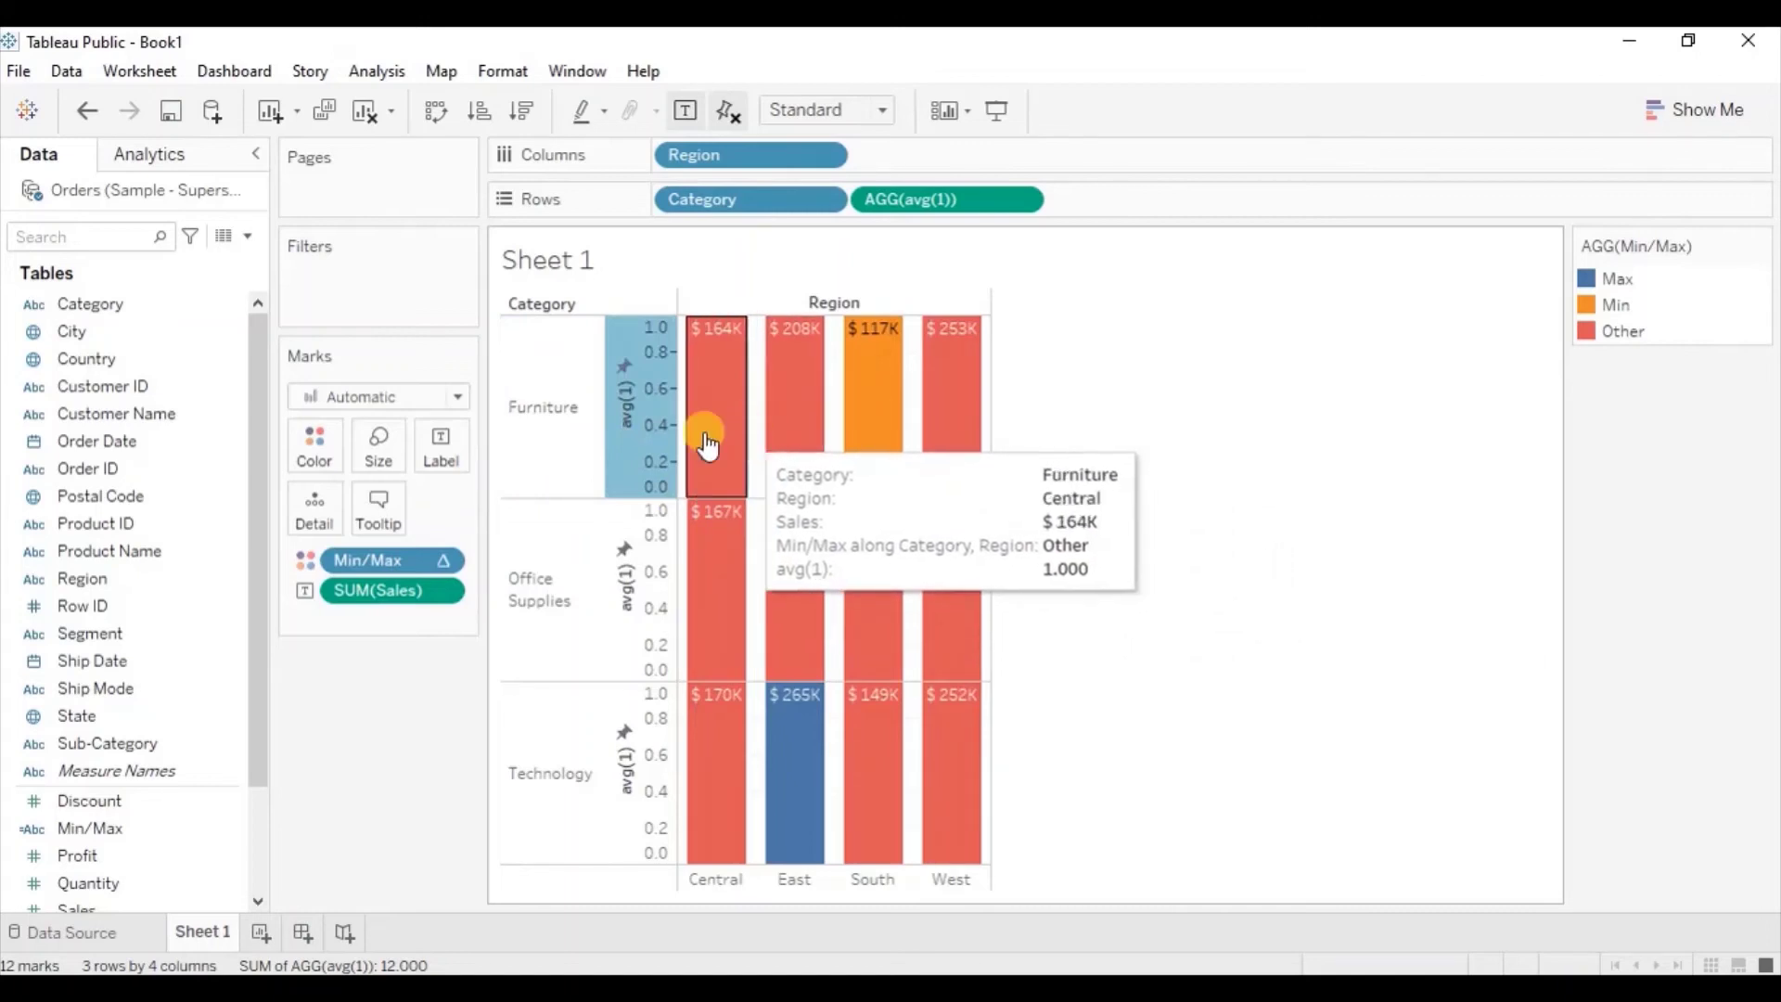
left_click(384, 444)
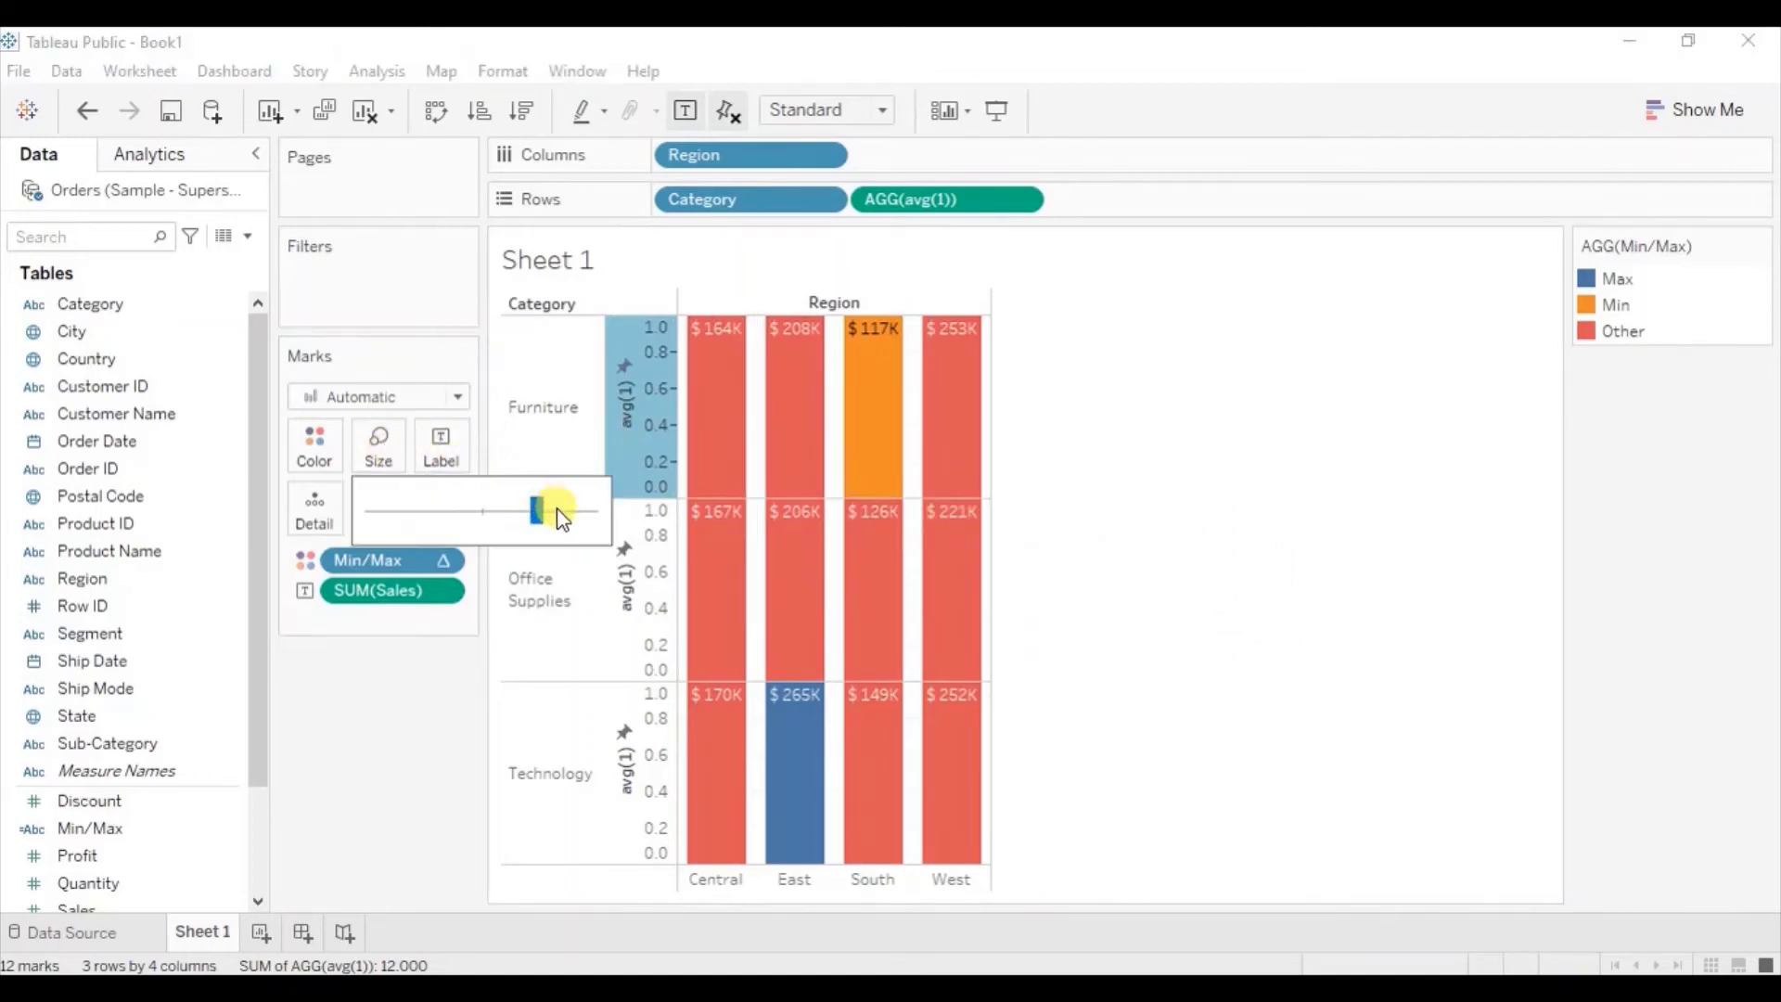
left_click_drag(550, 509, 604, 510)
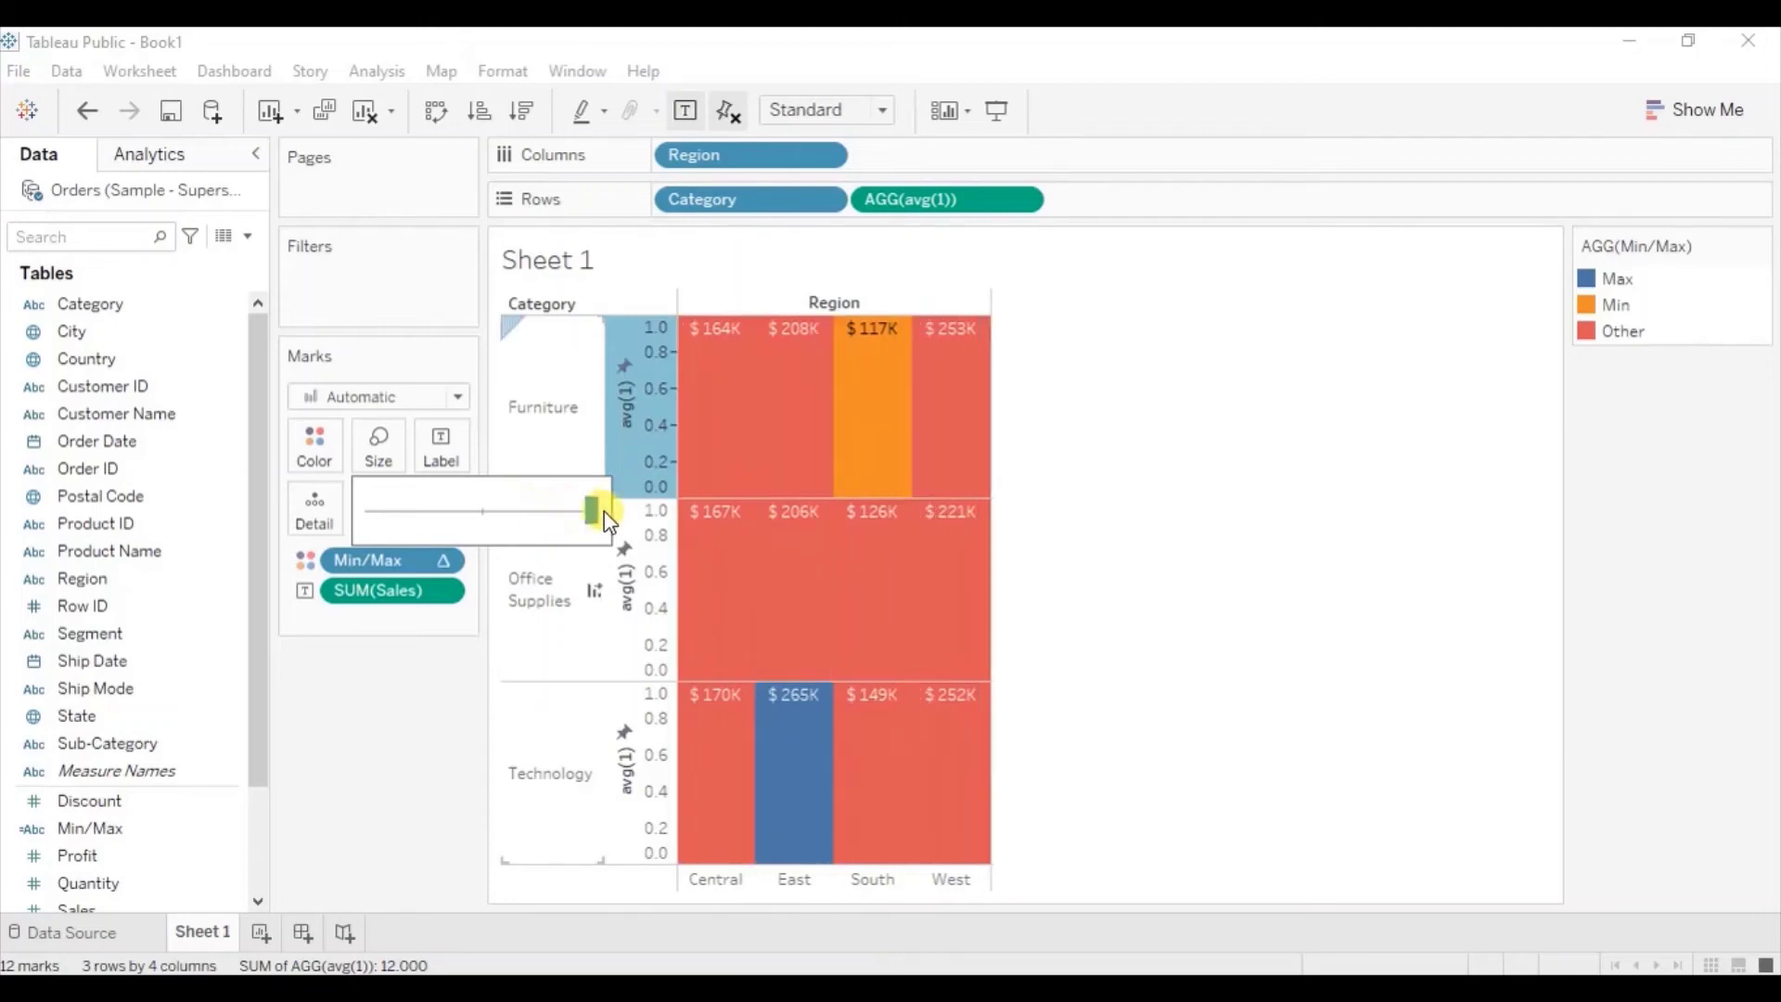
Hide the avg(1) axis header and resize the chart to shorter category rows and wider region columns
right_click(617, 432)
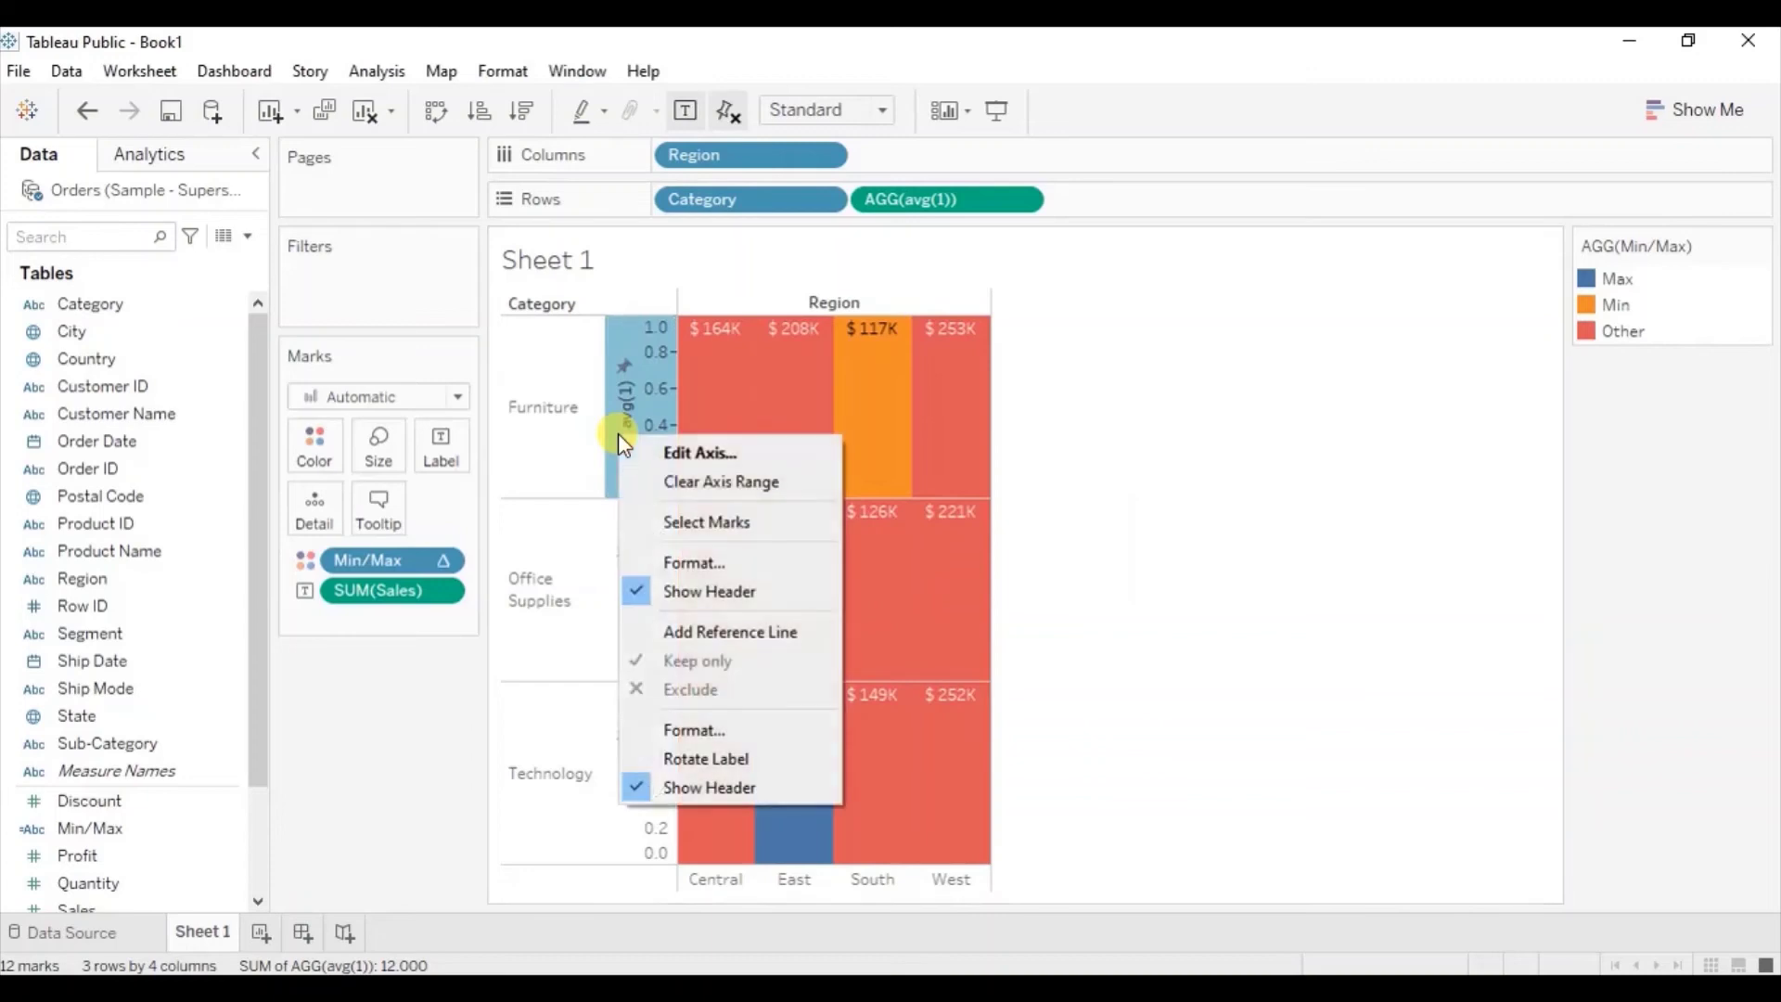
left_click(682, 591)
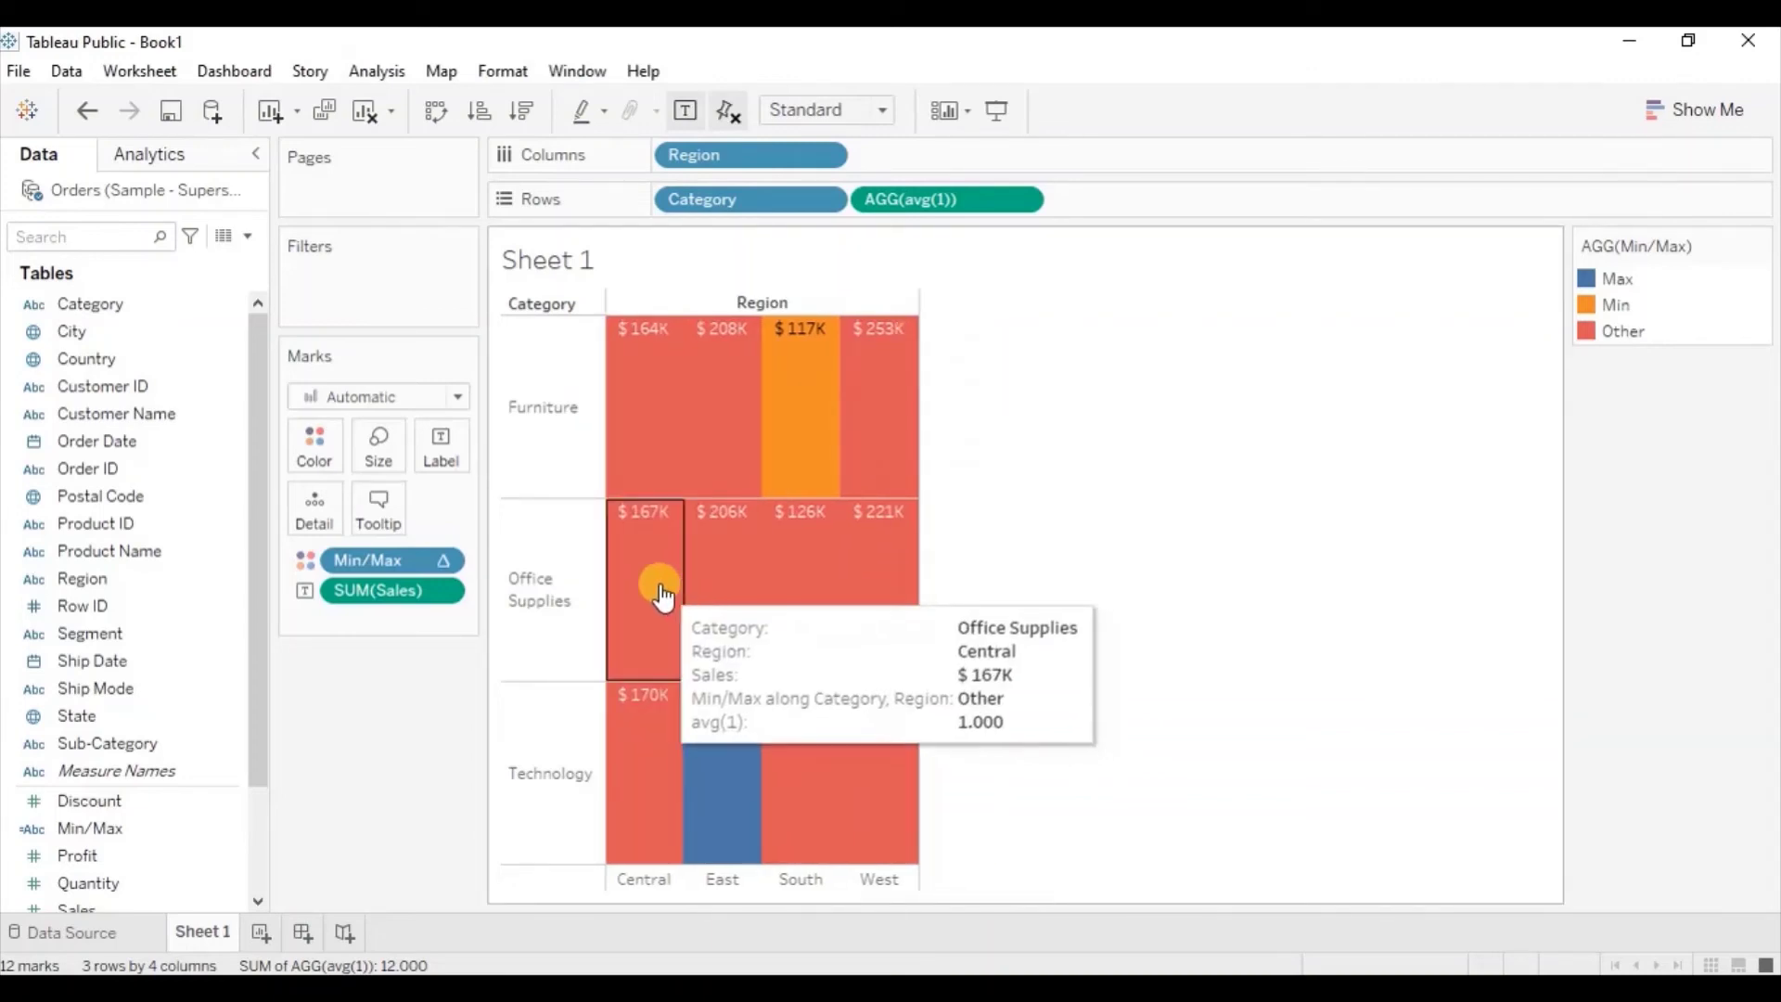
left_click_drag(555, 497, 622, 403)
left_click_drag(933, 406, 1031, 407)
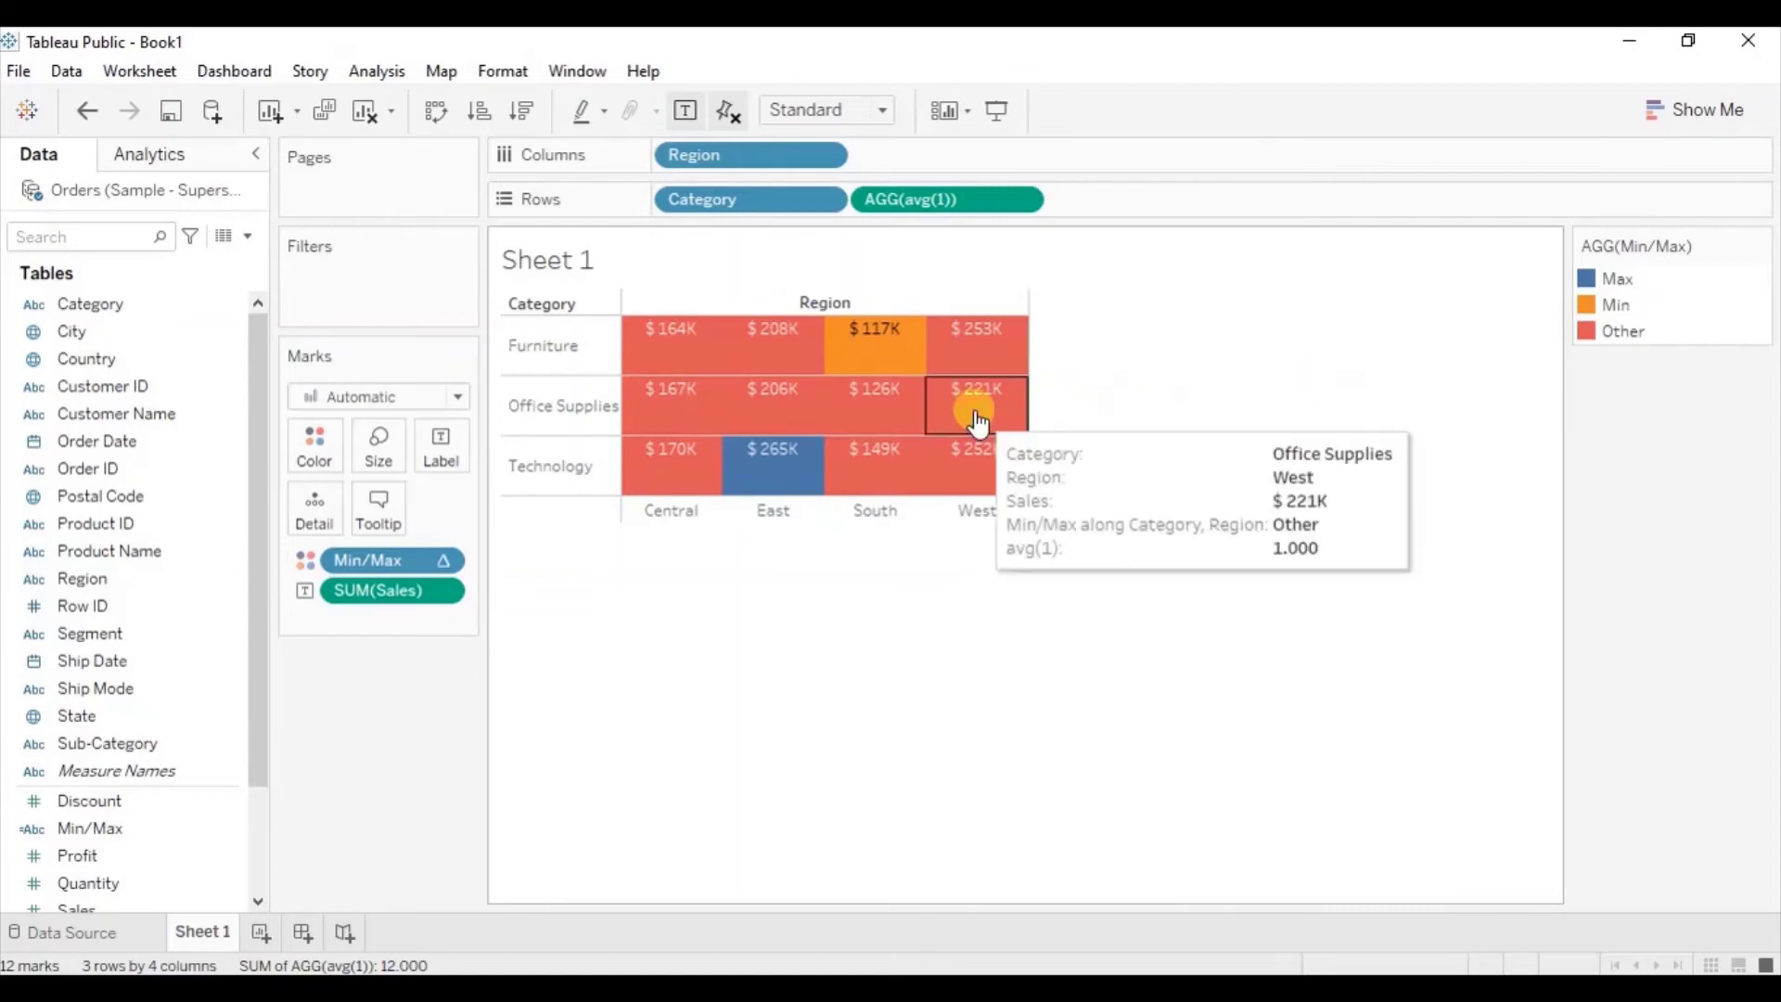
Recolor the Min/Max legend, giving Min the red swatch and Other the light gray from the Seattle Grays palette
double_click(1590, 300)
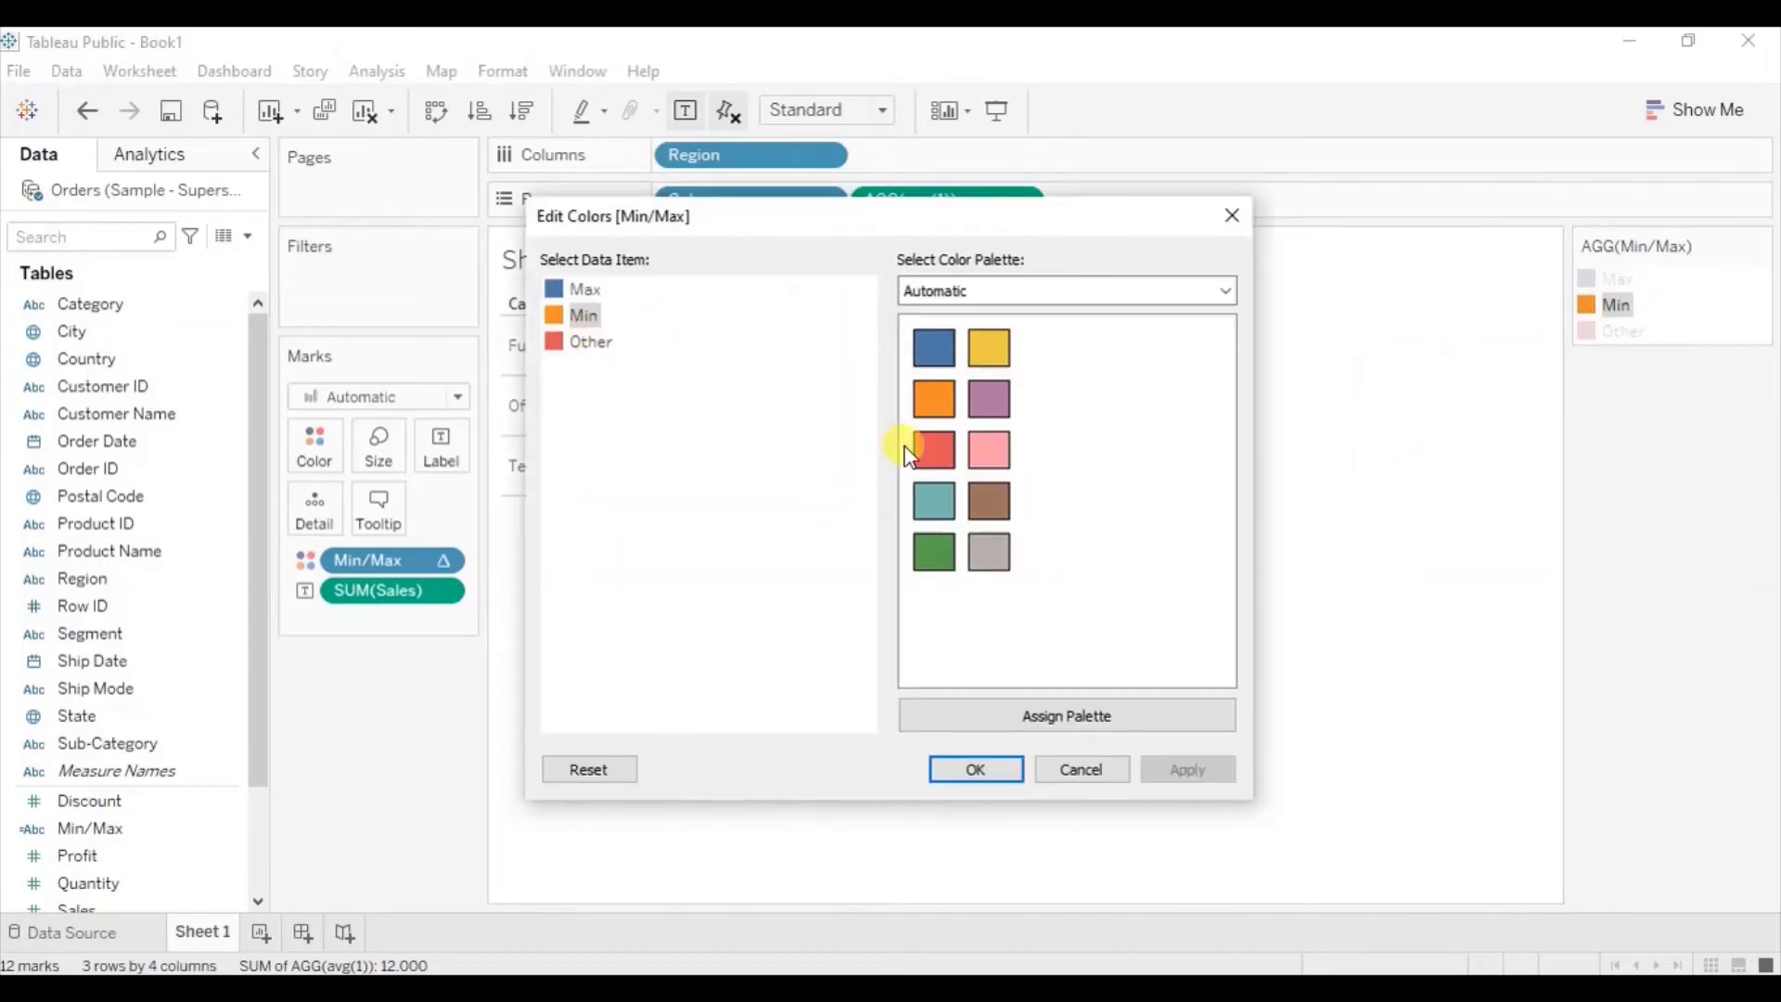
left_click(932, 452)
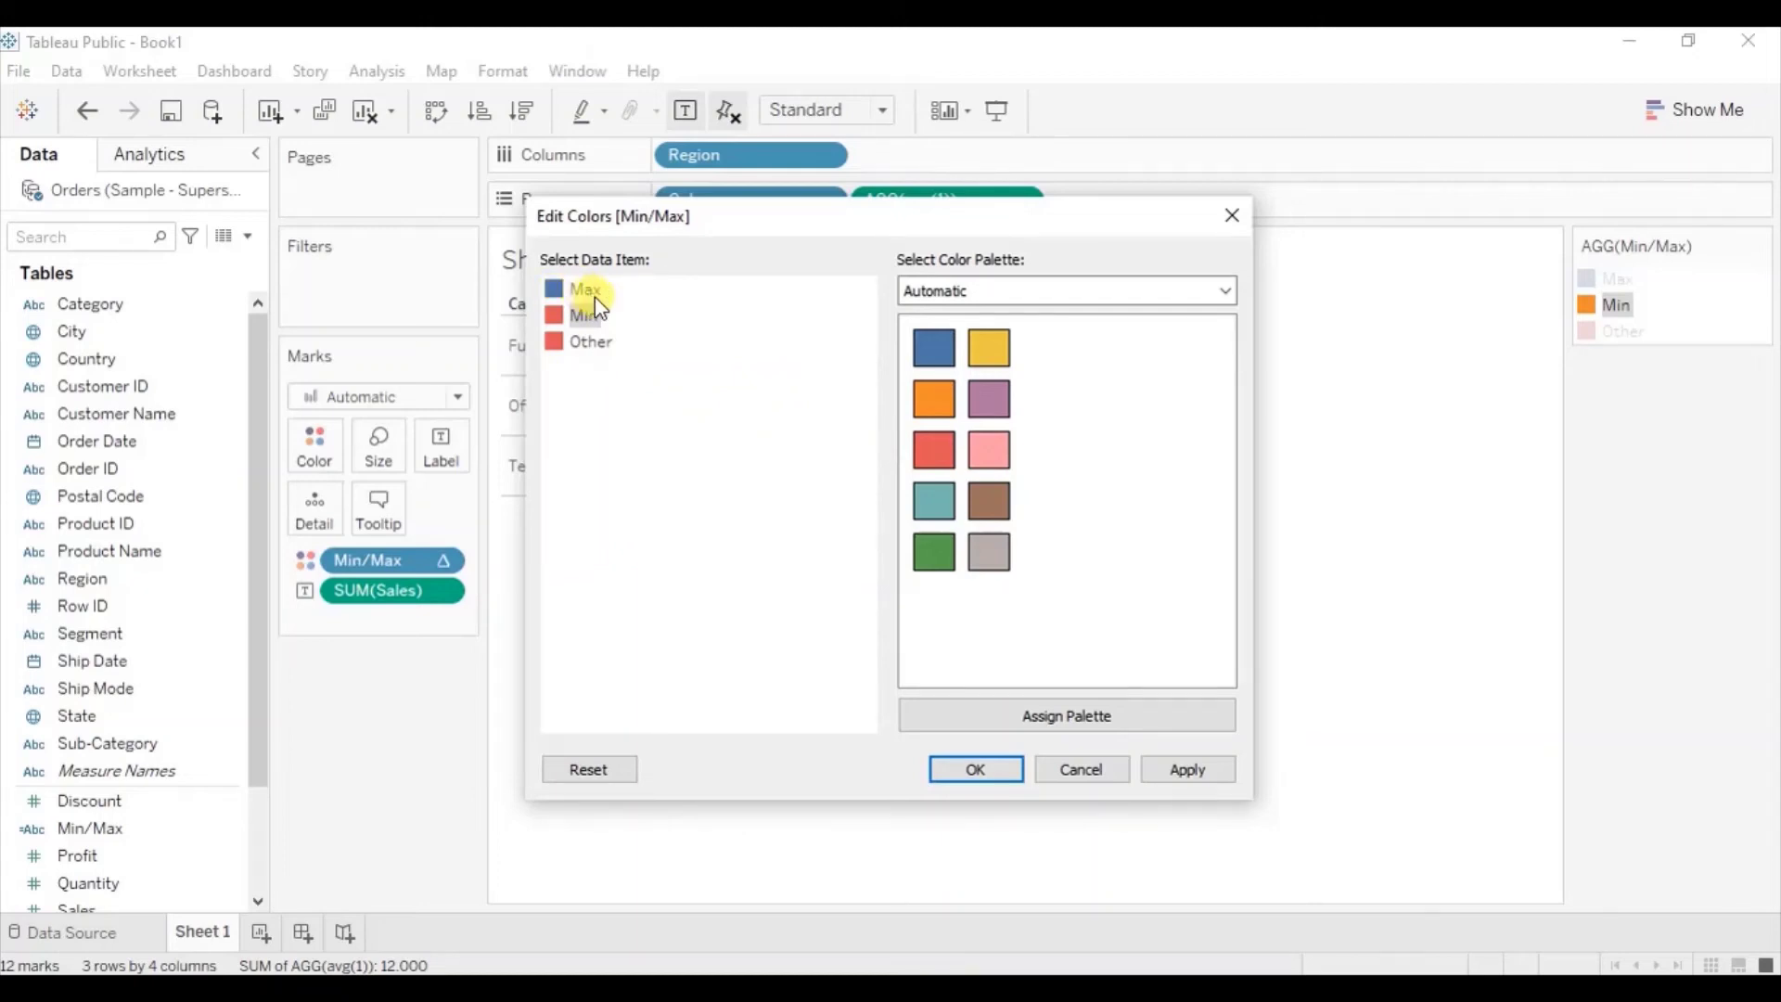
left_click(588, 344)
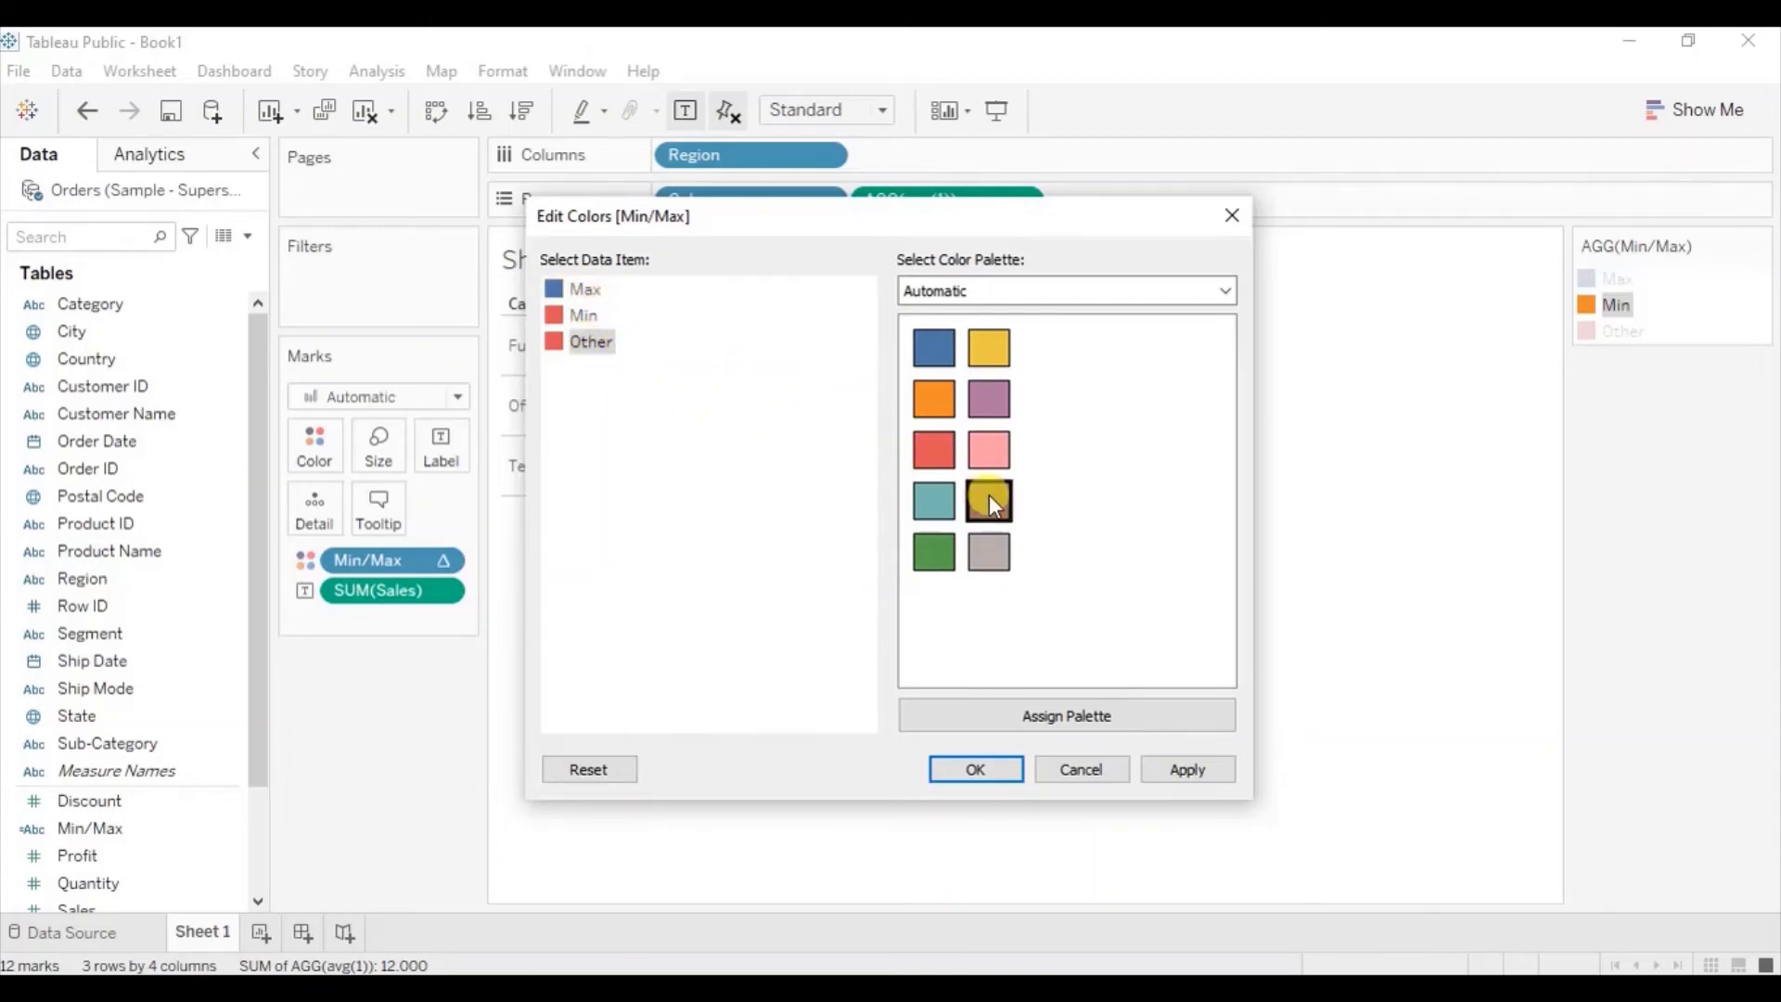
left_click(999, 291)
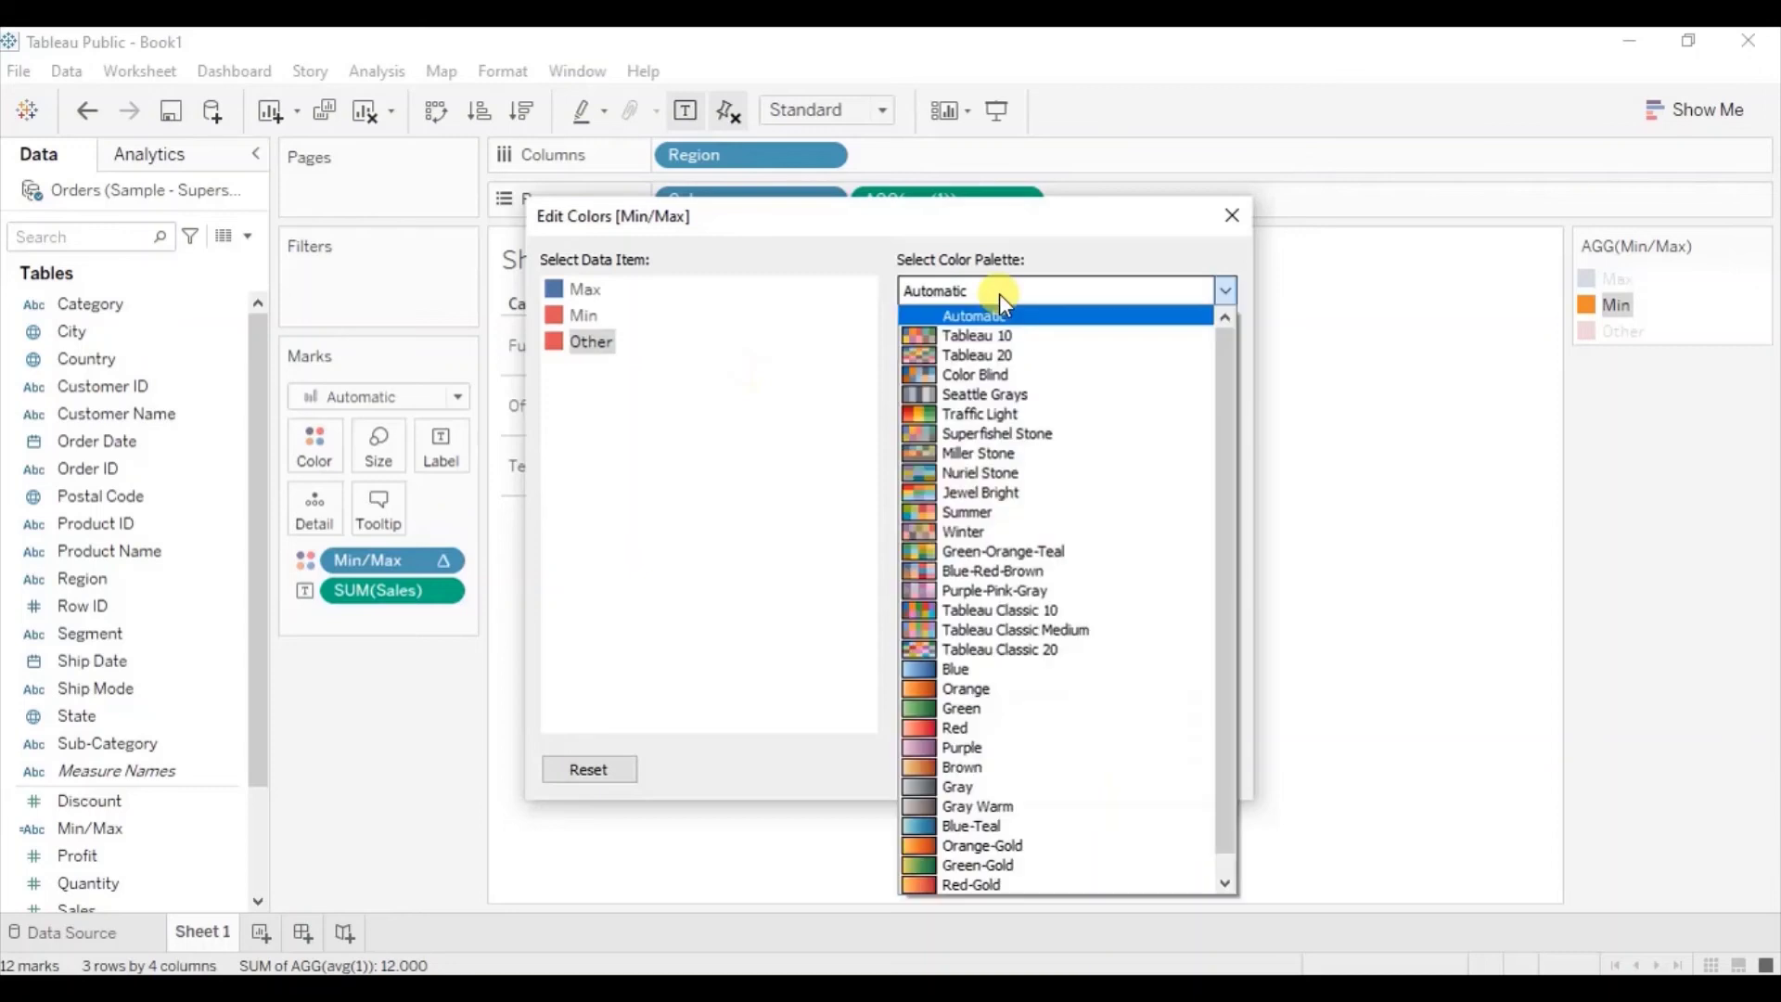
left_click(983, 391)
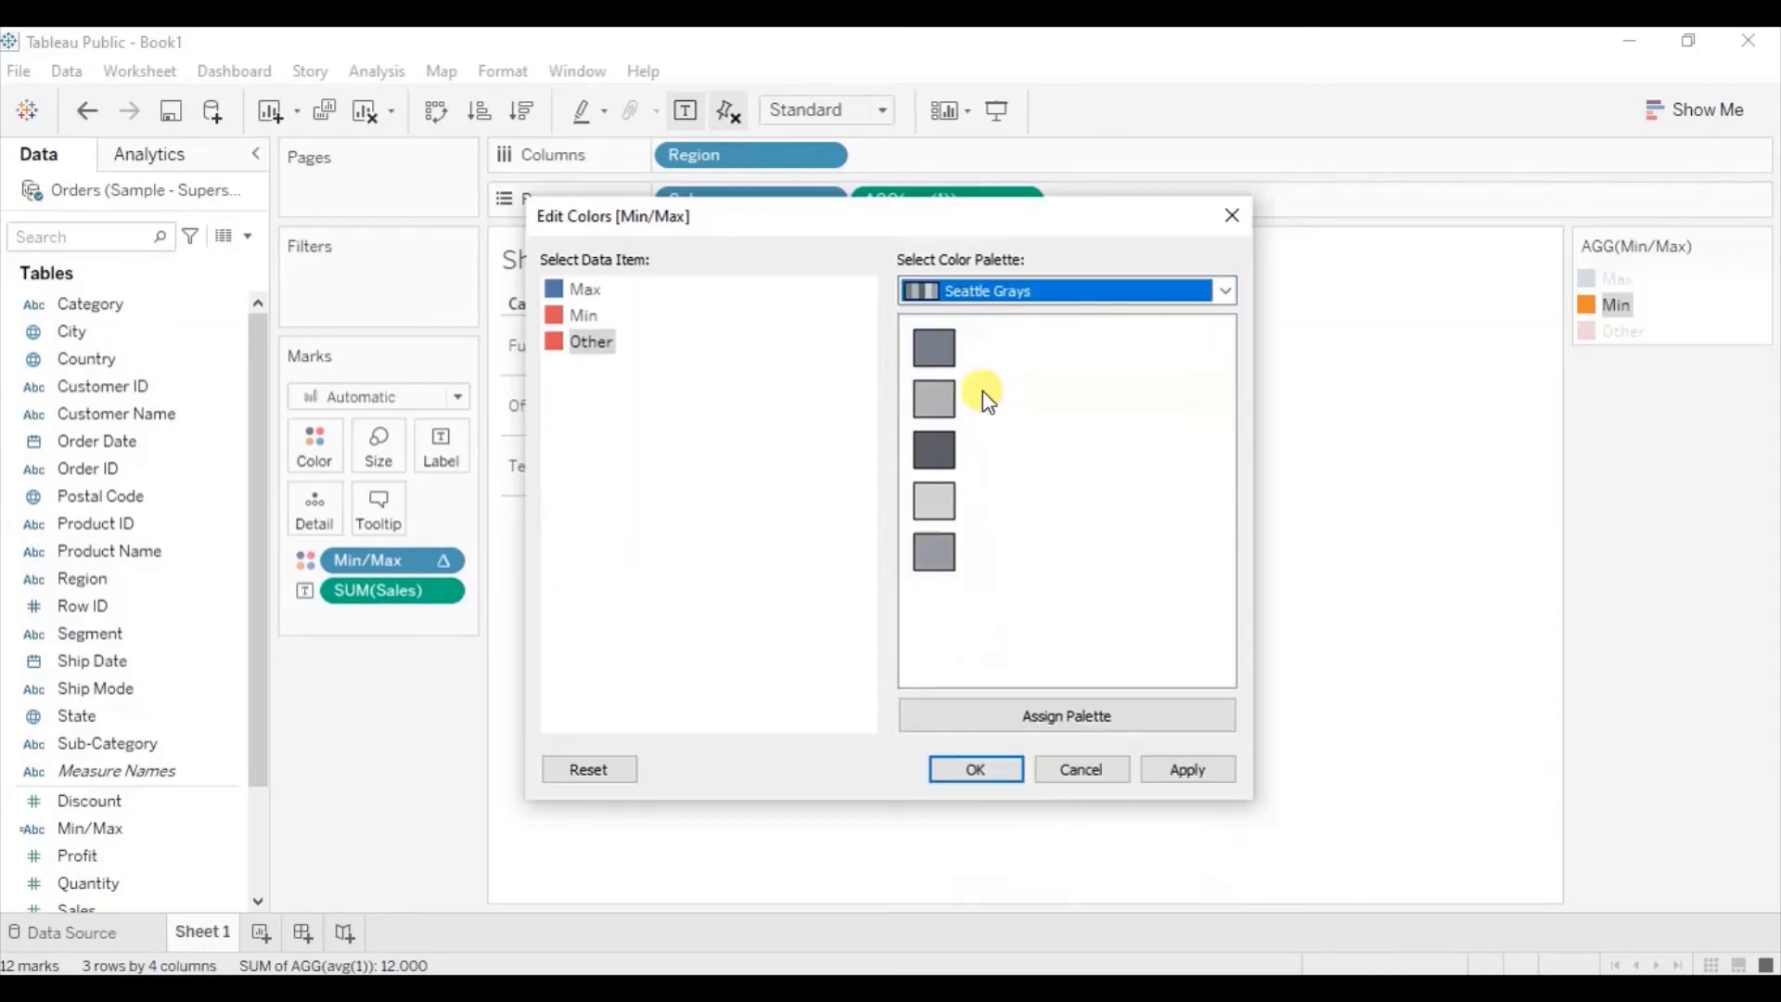
left_click(933, 510)
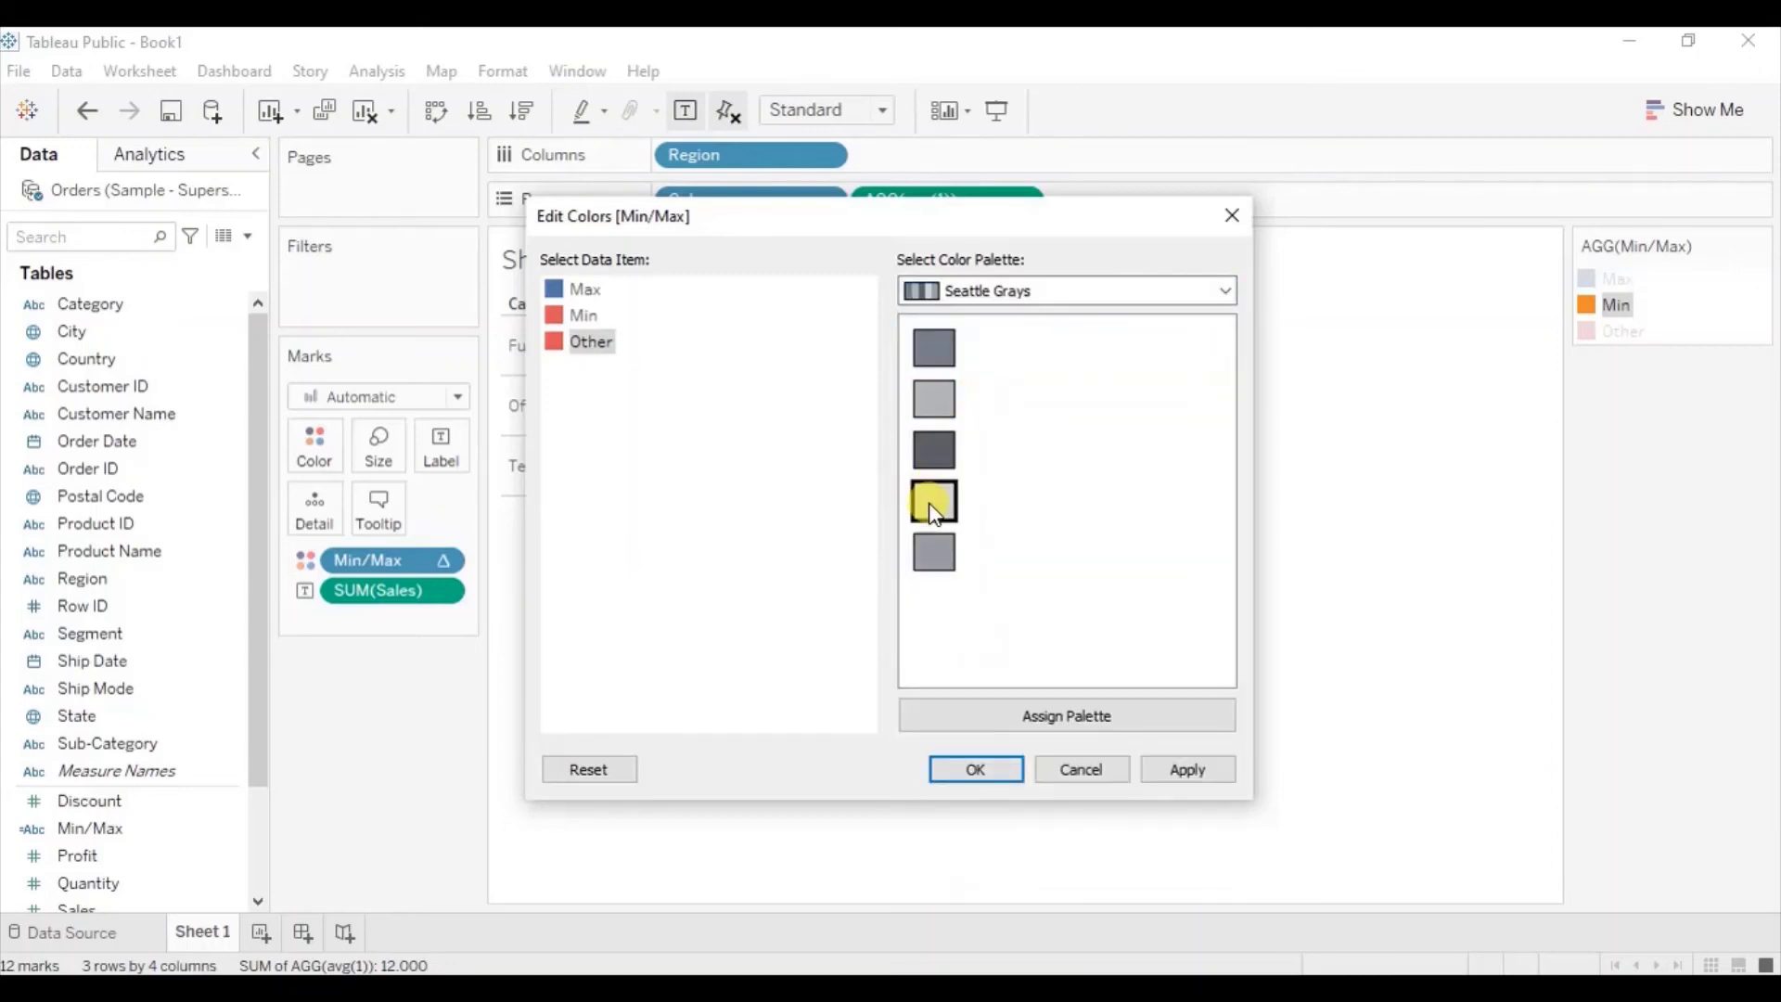
left_click(998, 769)
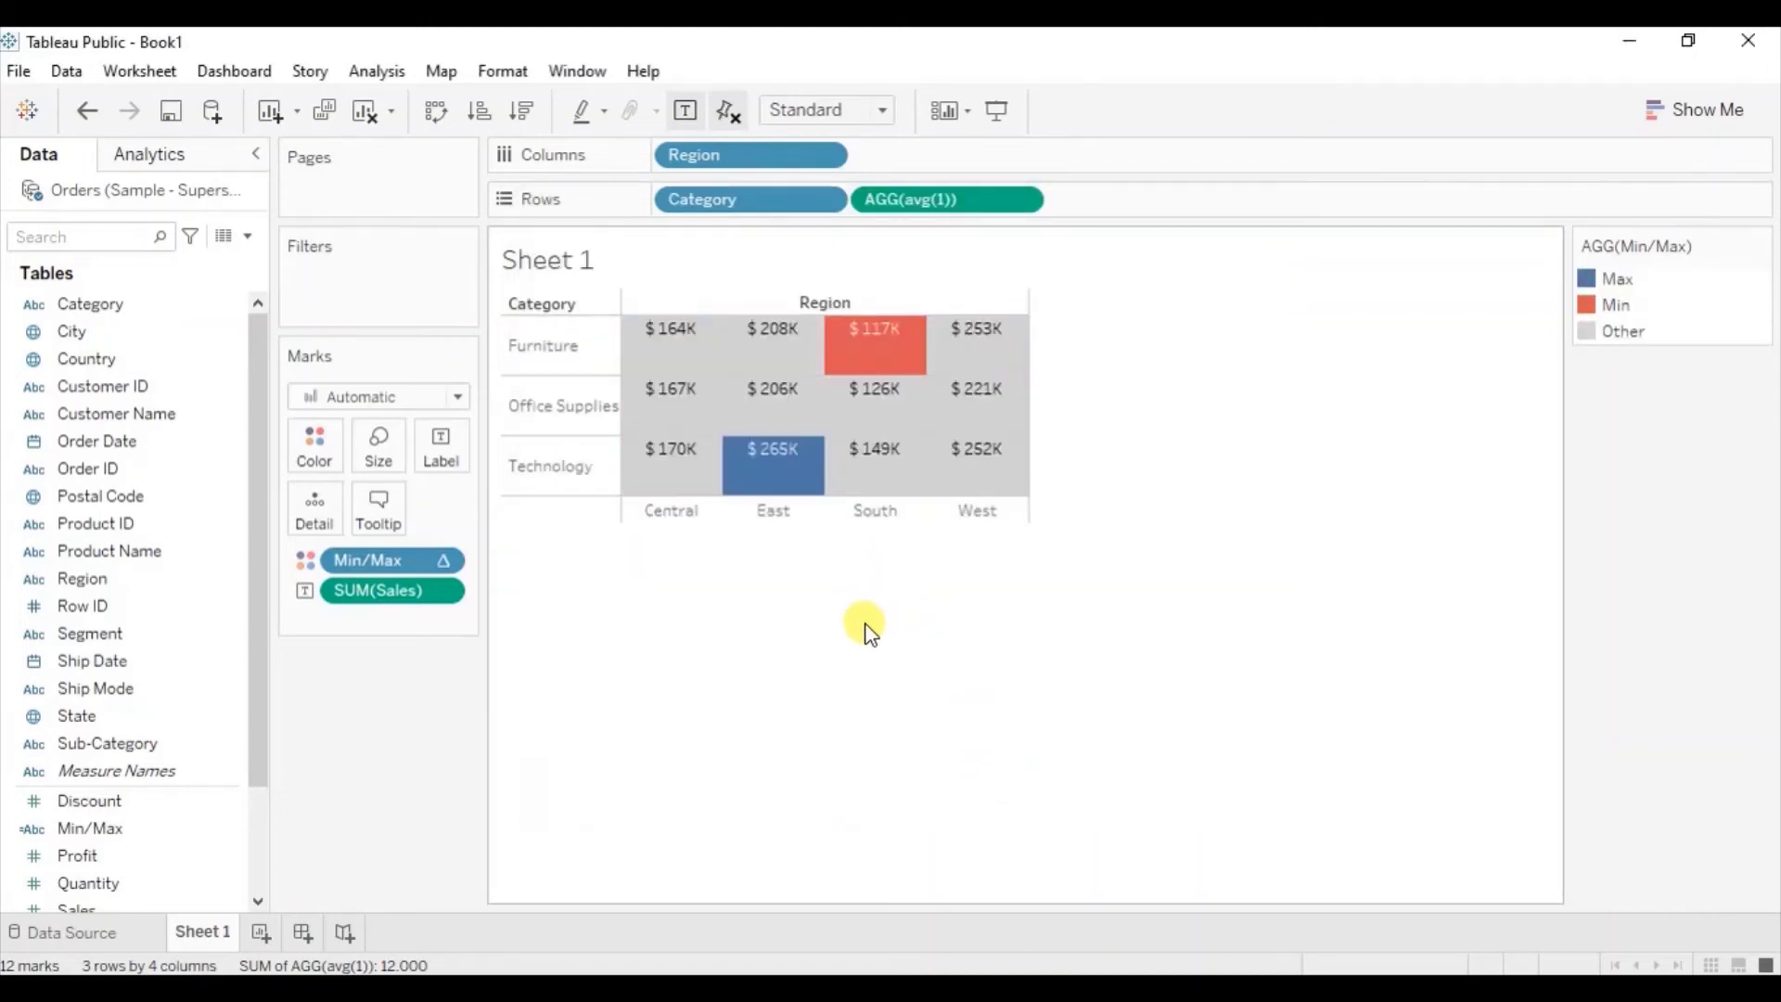
Set the vertical alignment of the sales mark labels to Middle
mouse_move(663, 470)
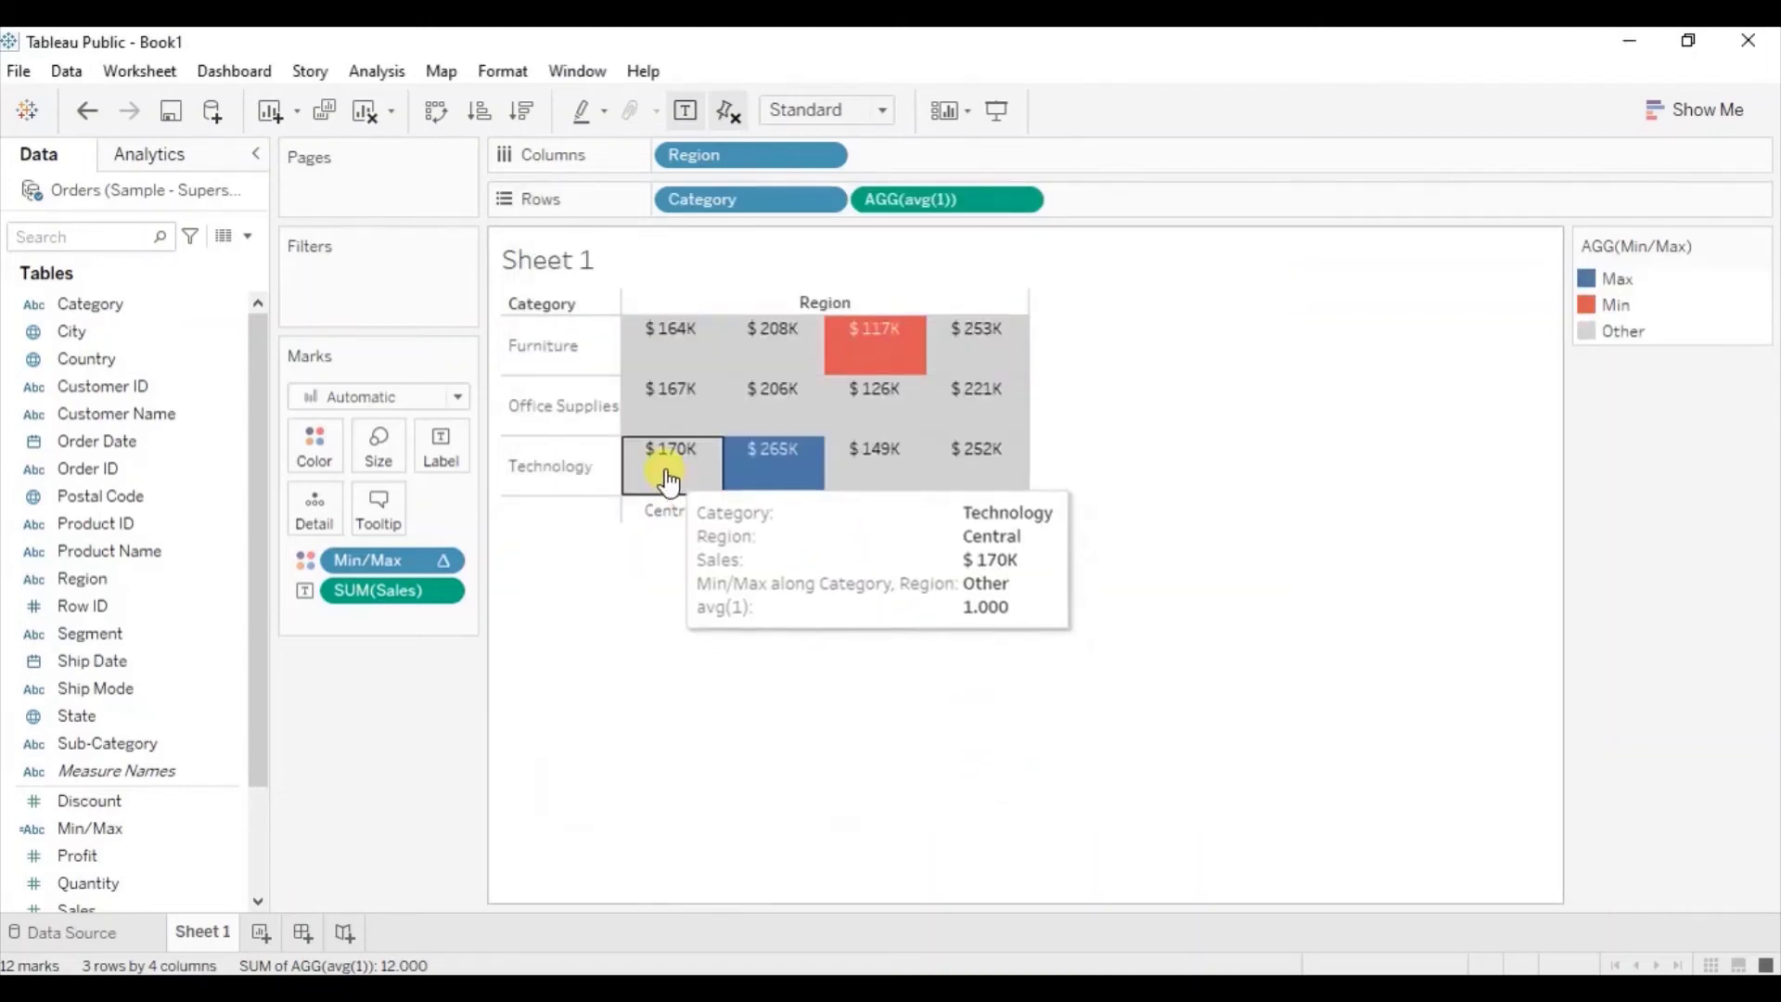
left_click(442, 441)
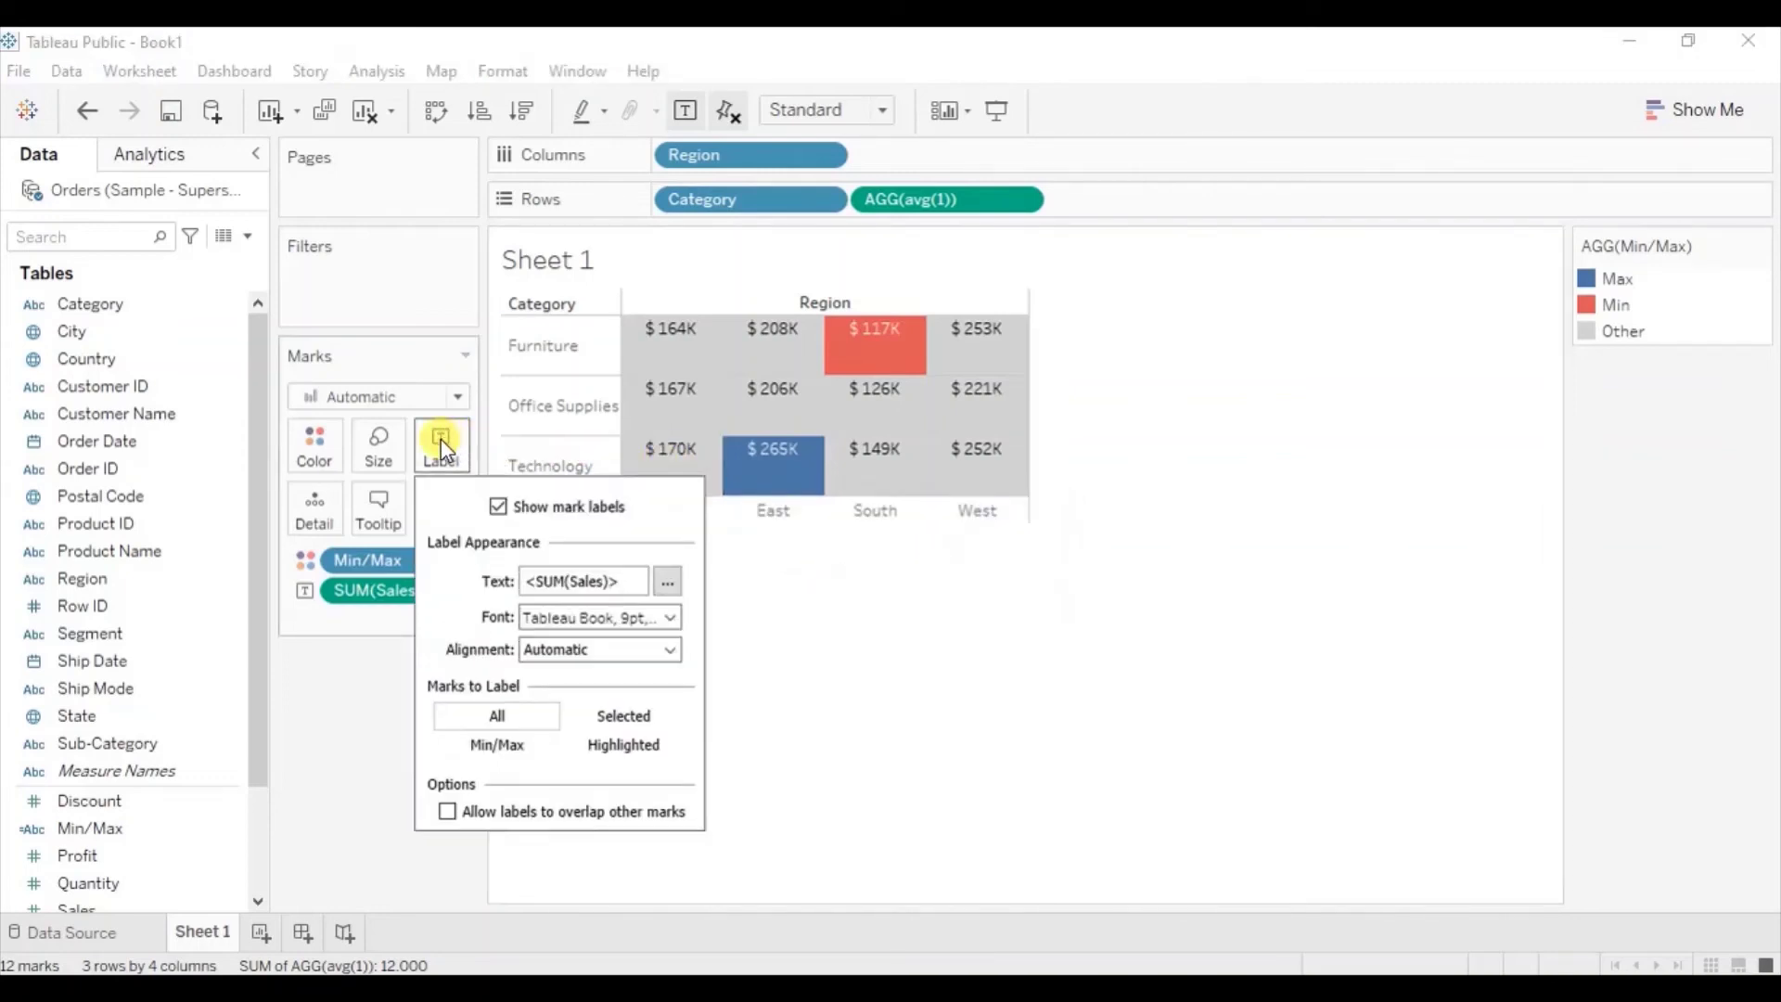
left_click(531, 649)
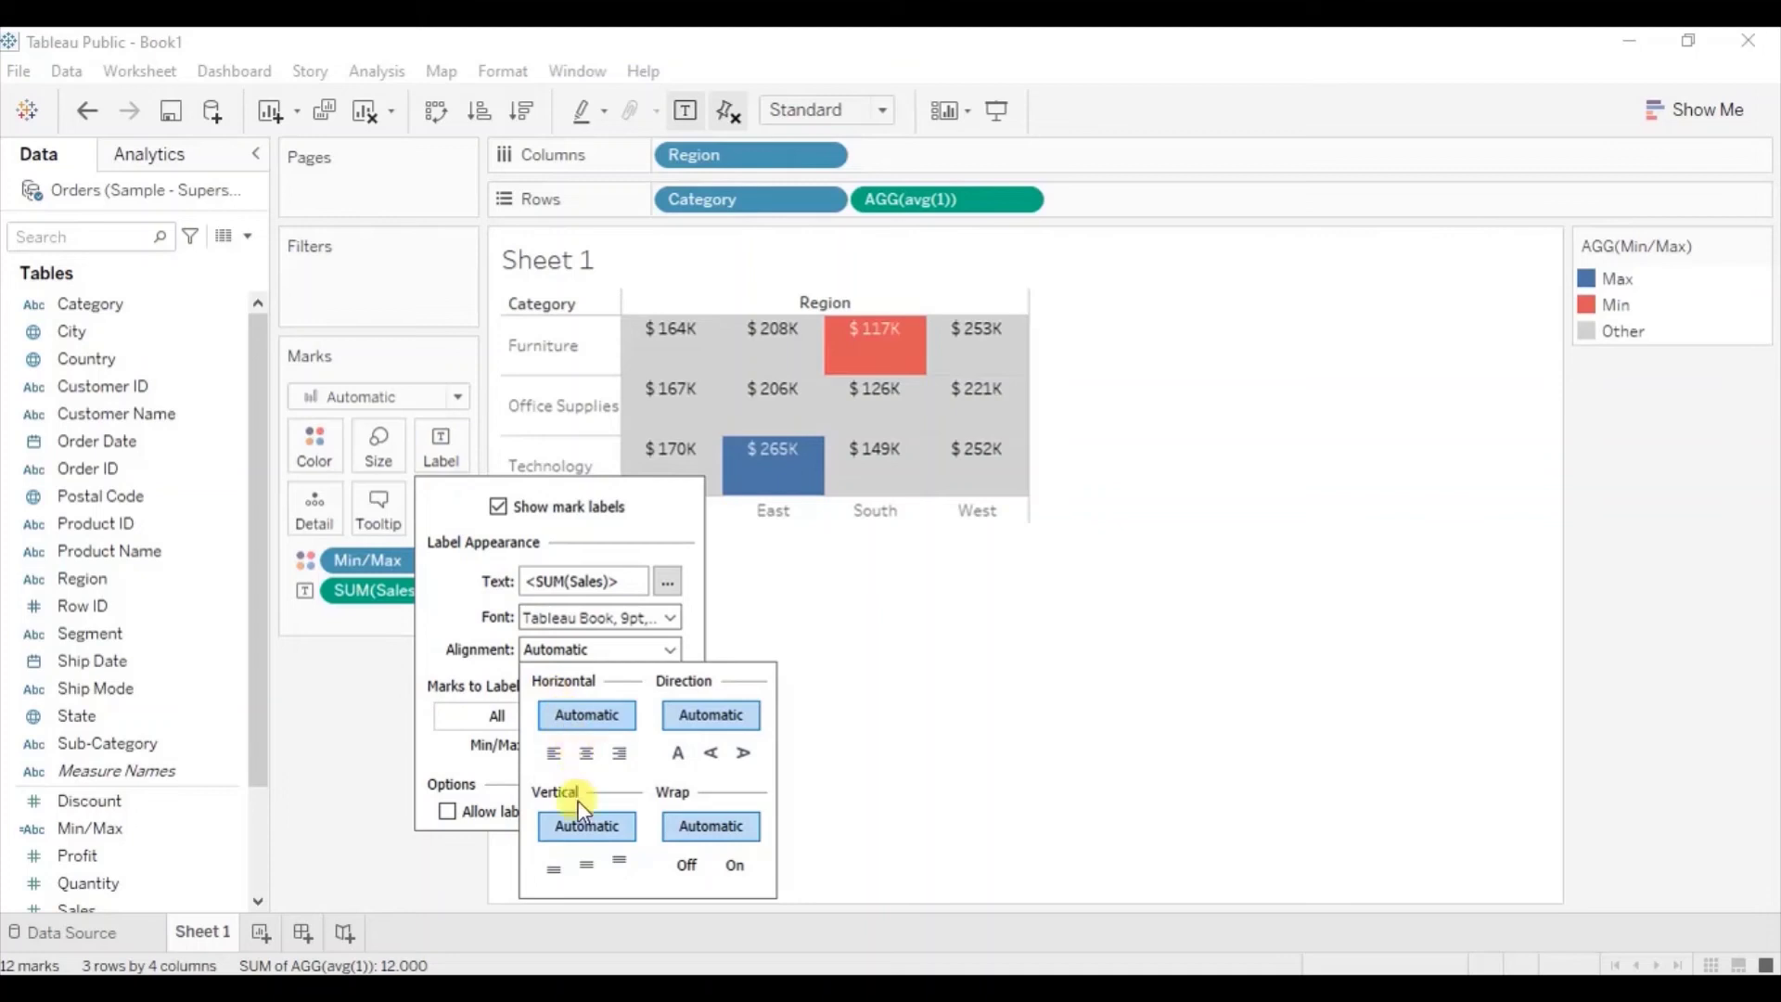
left_click(583, 863)
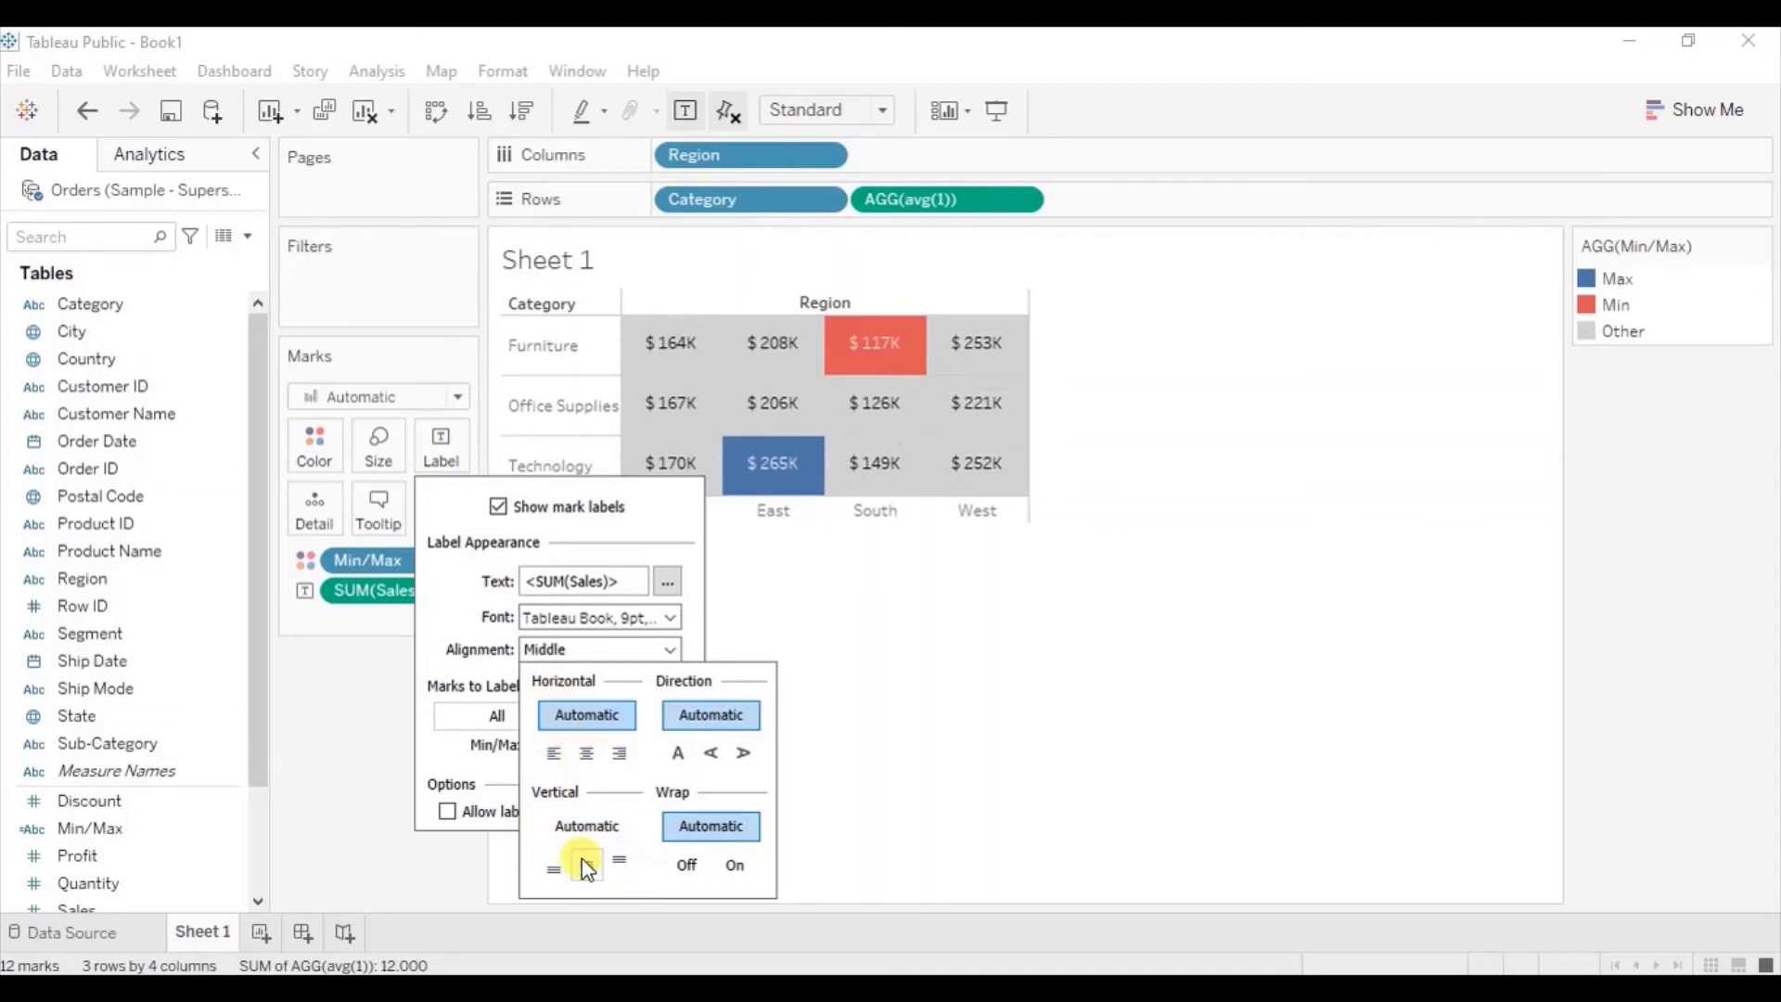
left_click(878, 614)
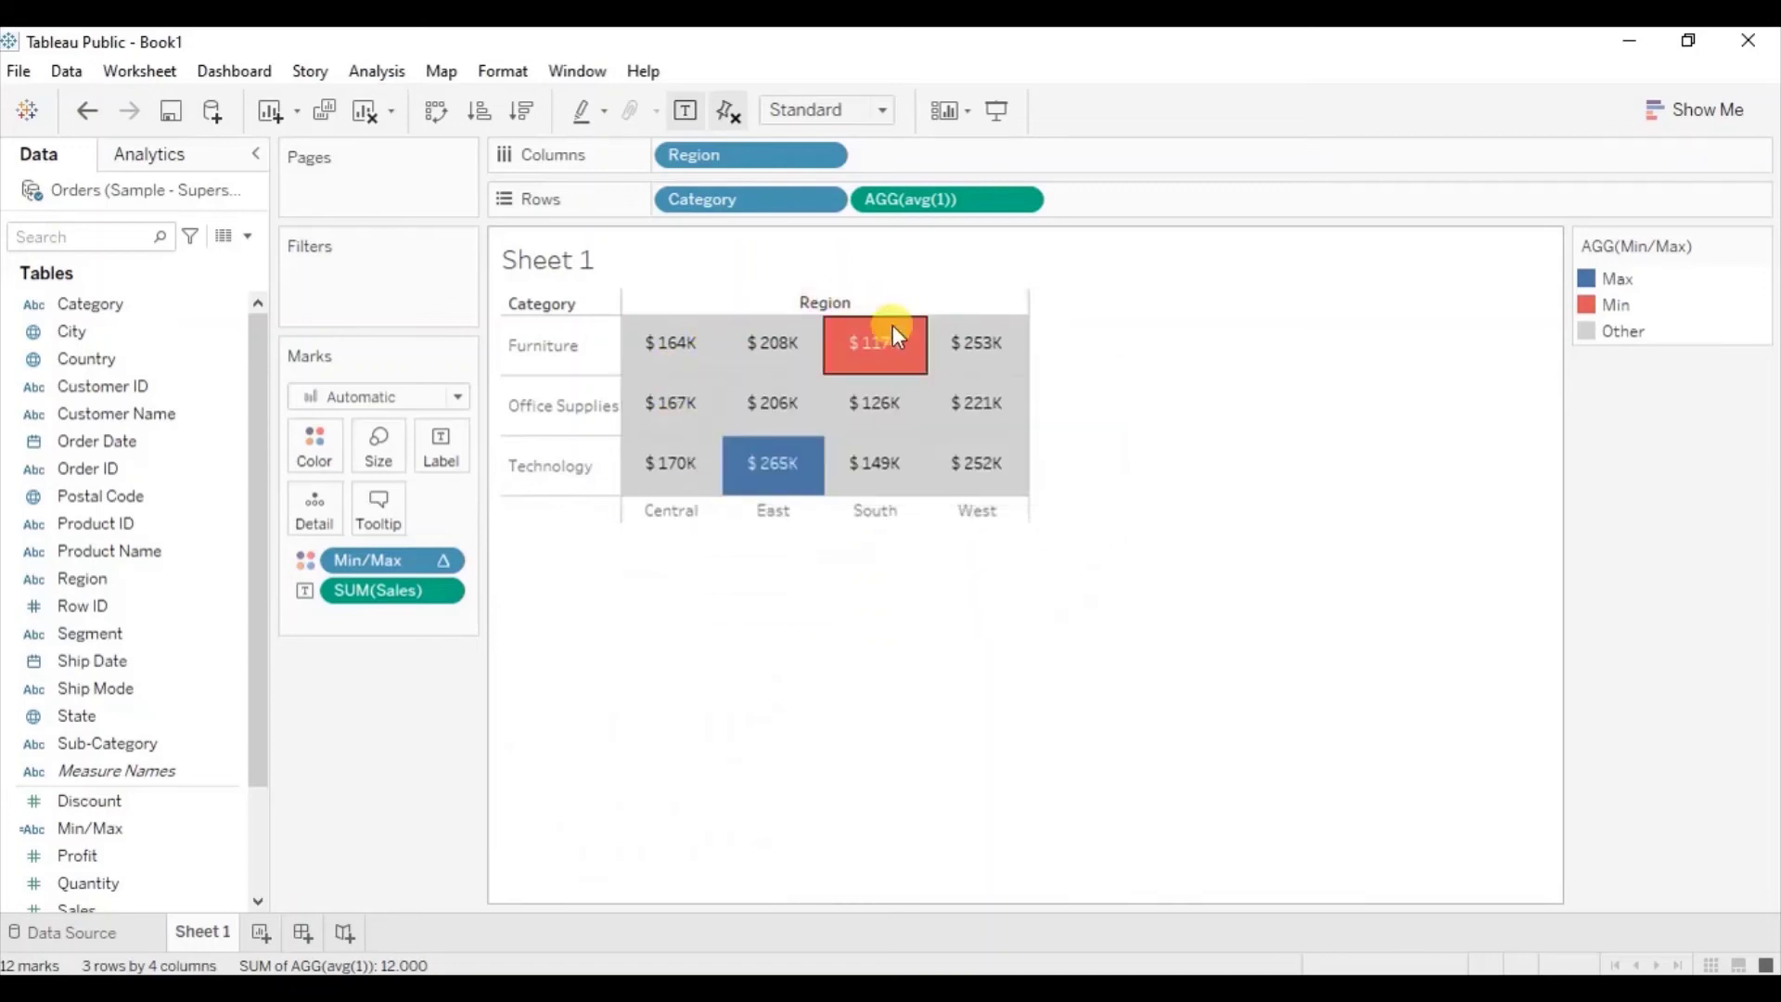
Turn off showing the innermost level at the bottom of the view in the advanced table layout options
mouse_move(789, 515)
mouse_move(775, 484)
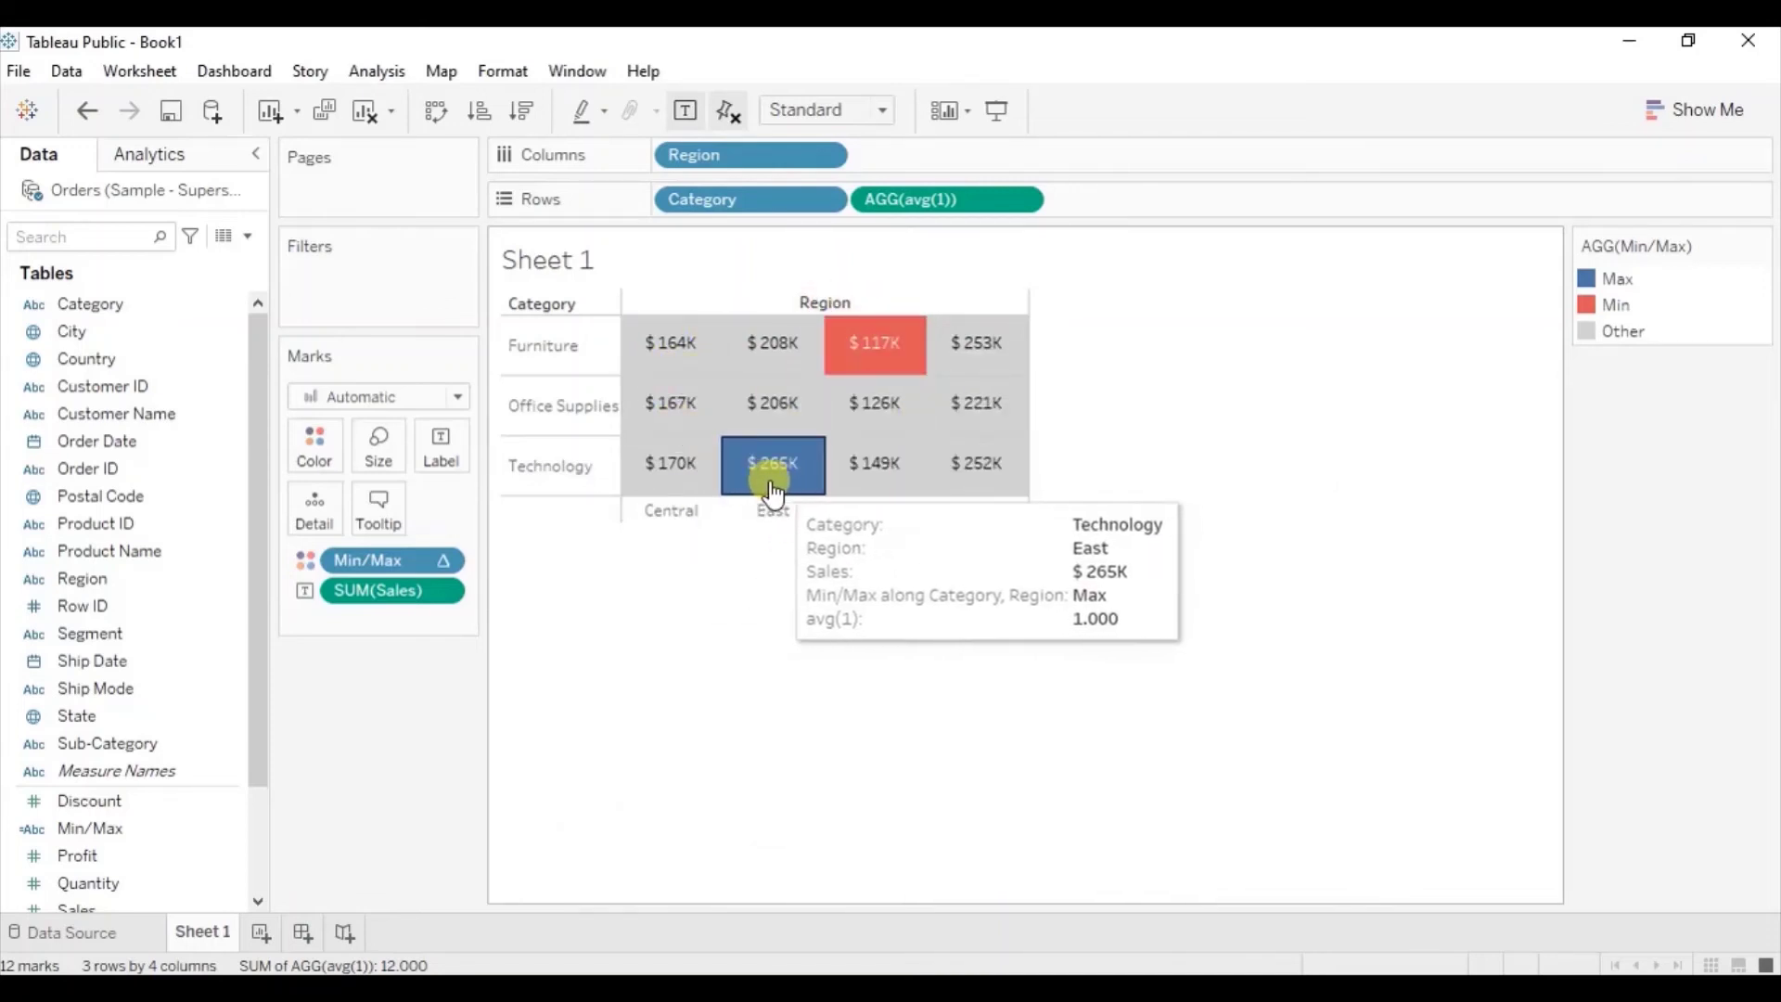
mouse_move(840, 369)
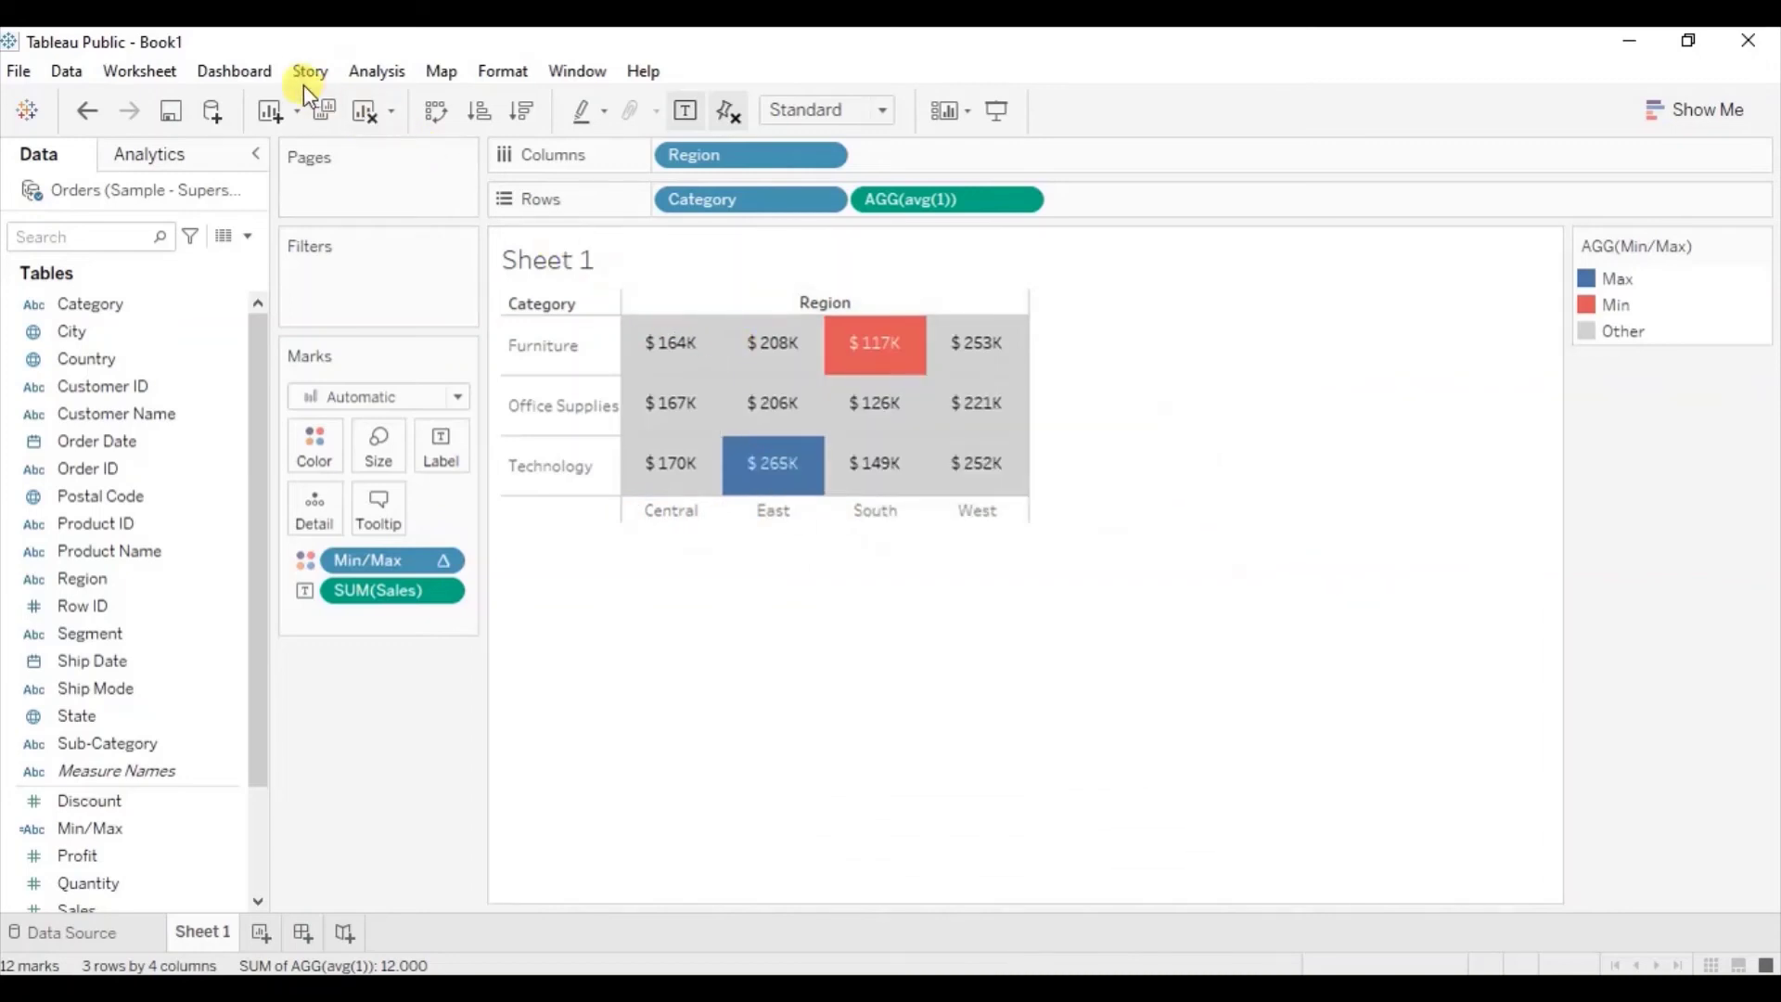
left_click(367, 70)
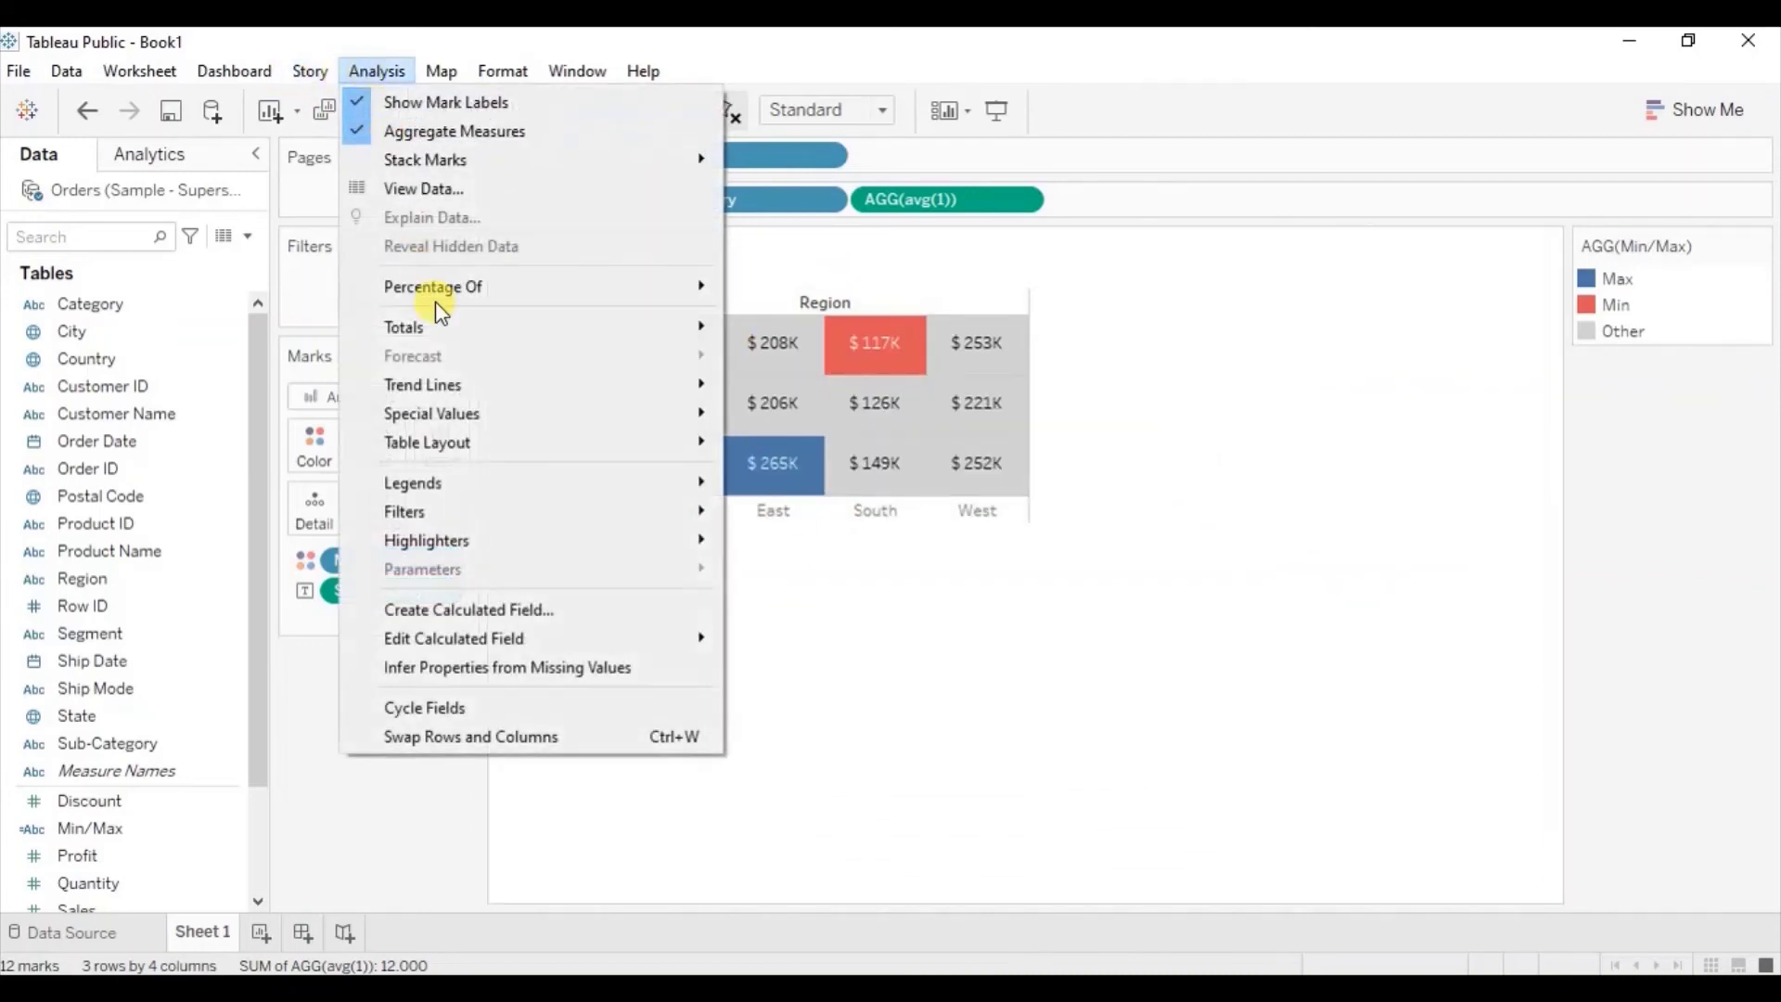
mouse_move(516, 453)
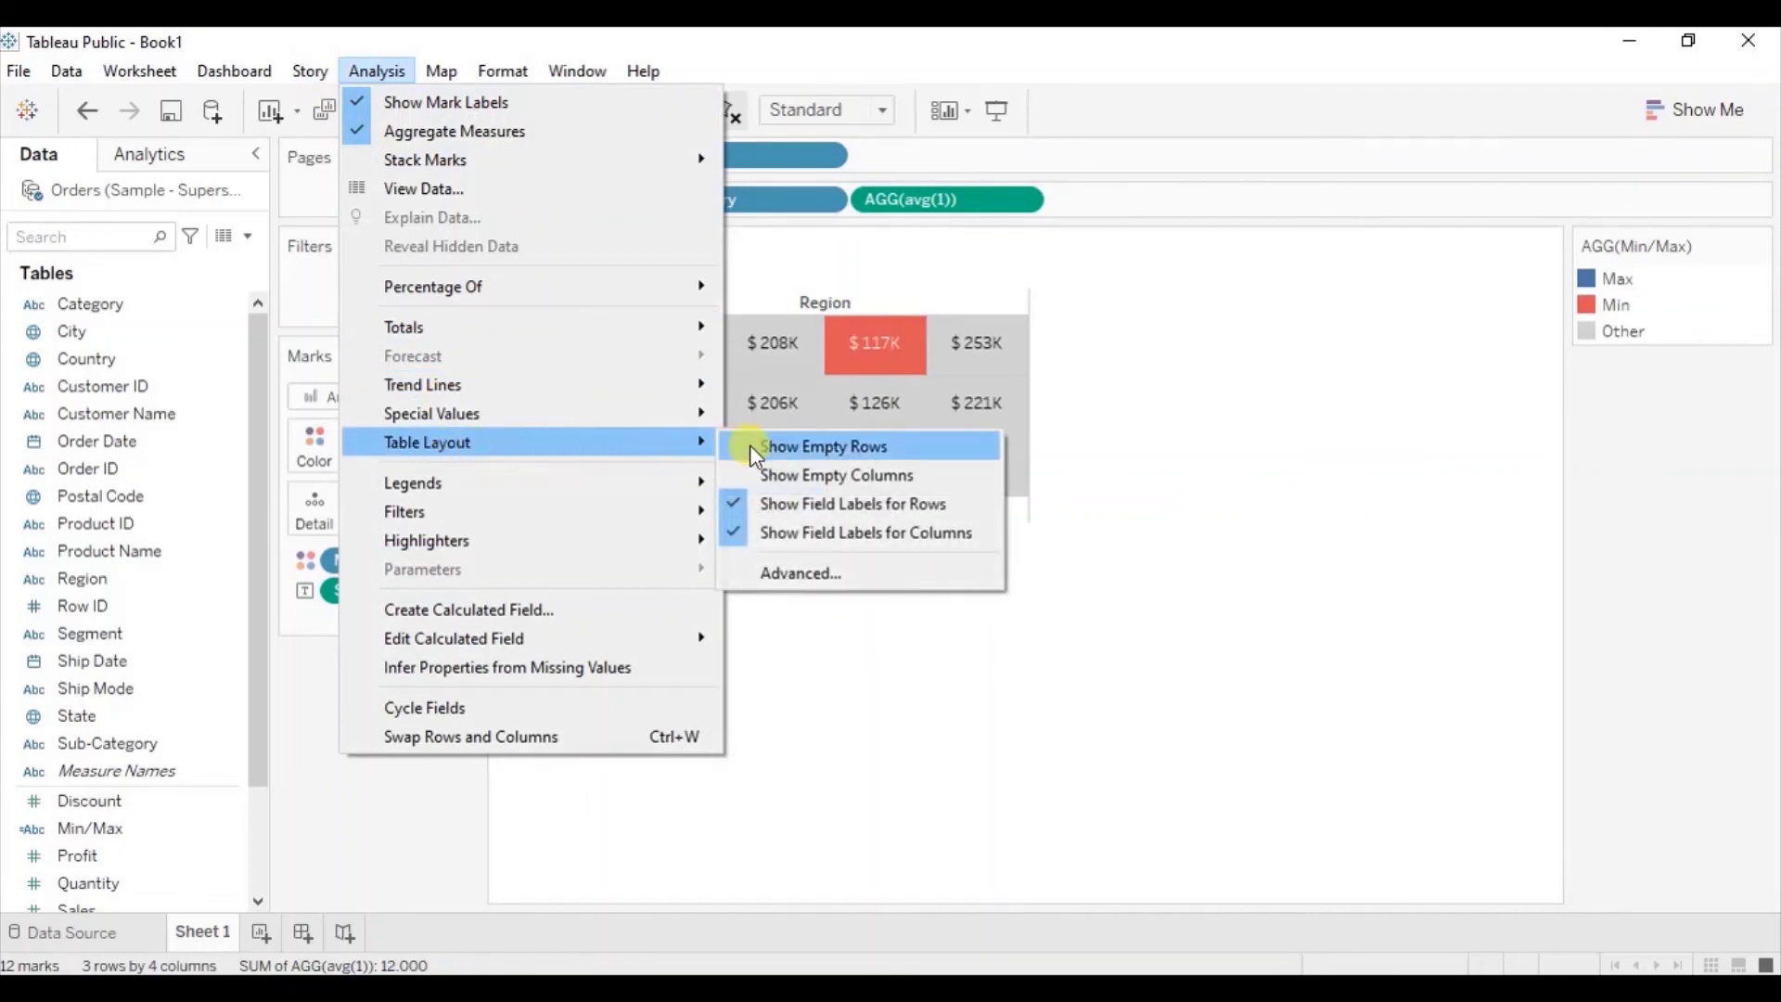
left_click(781, 571)
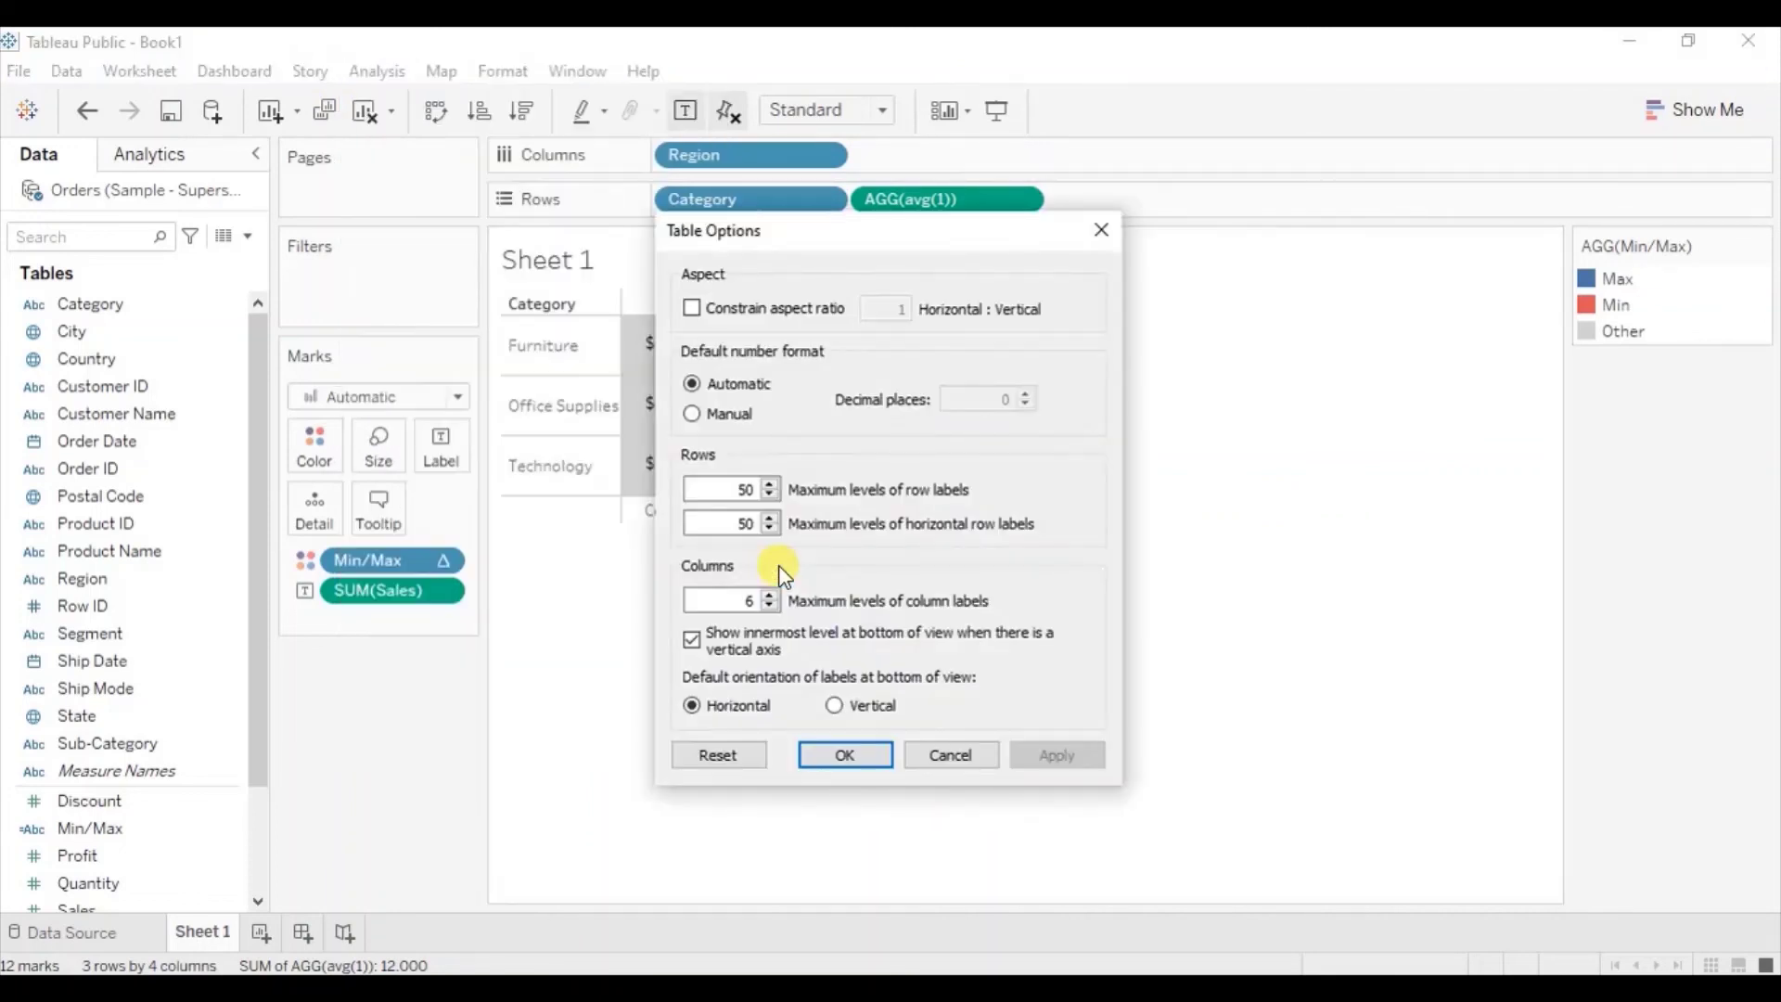
left_click(691, 639)
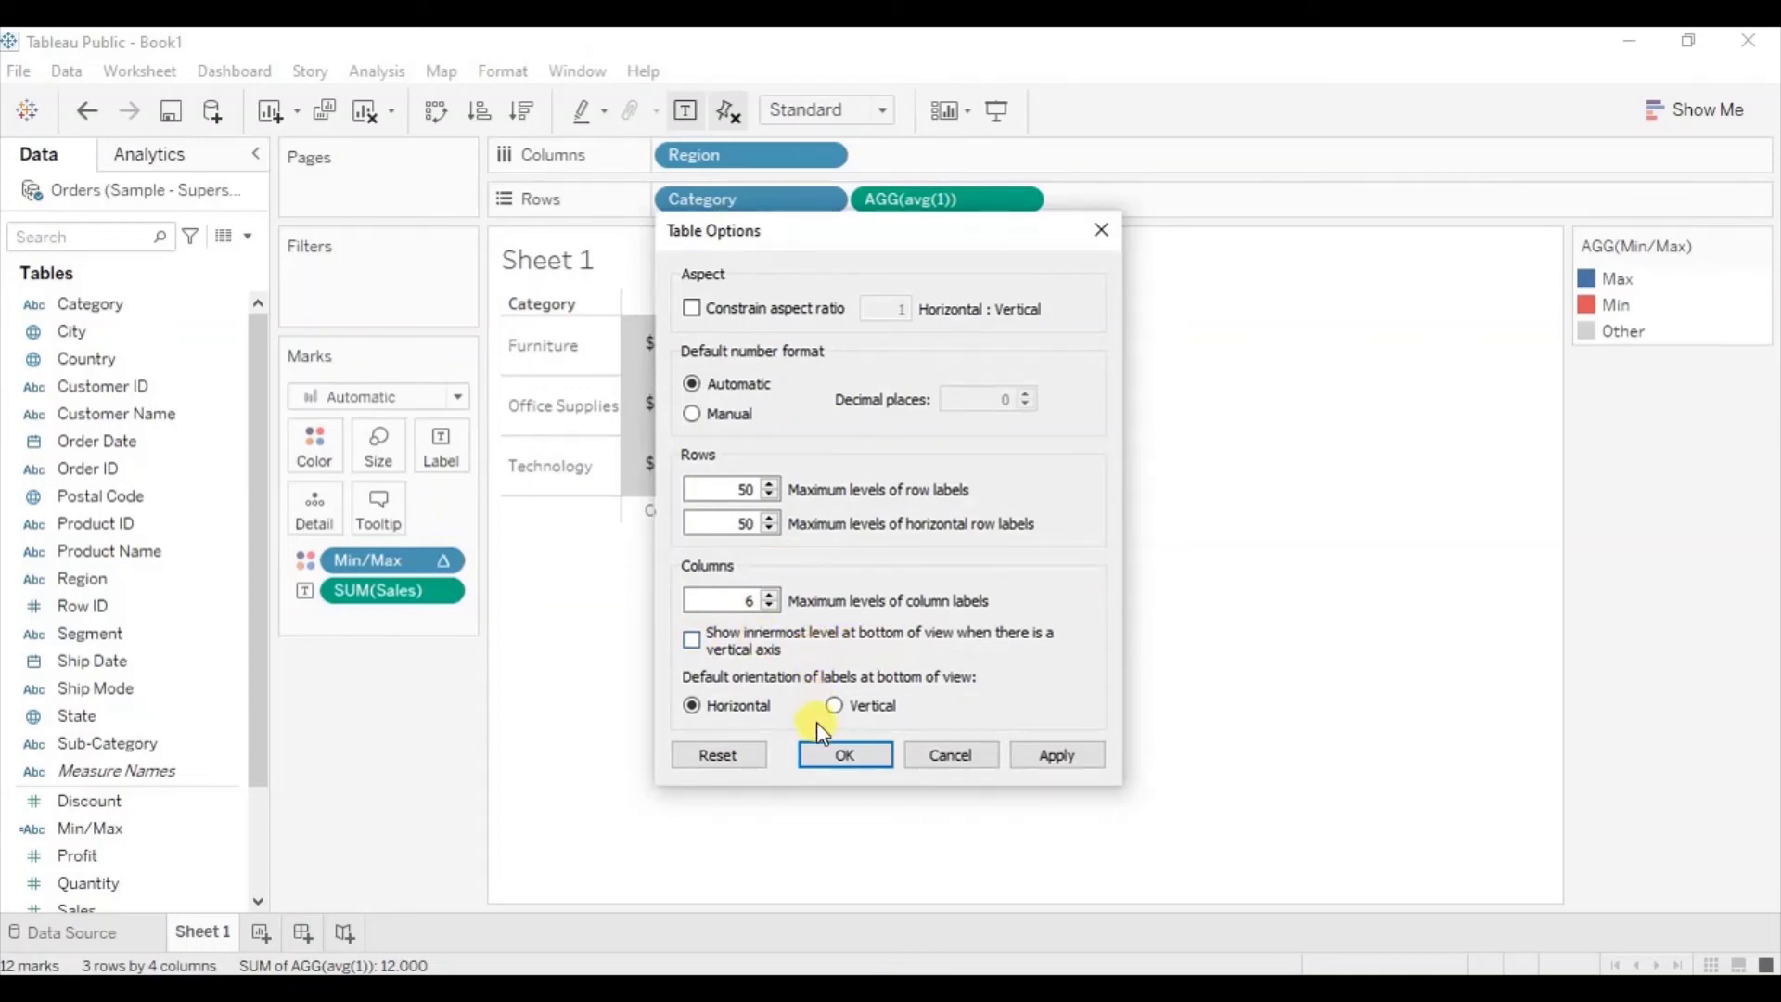
left_click(834, 753)
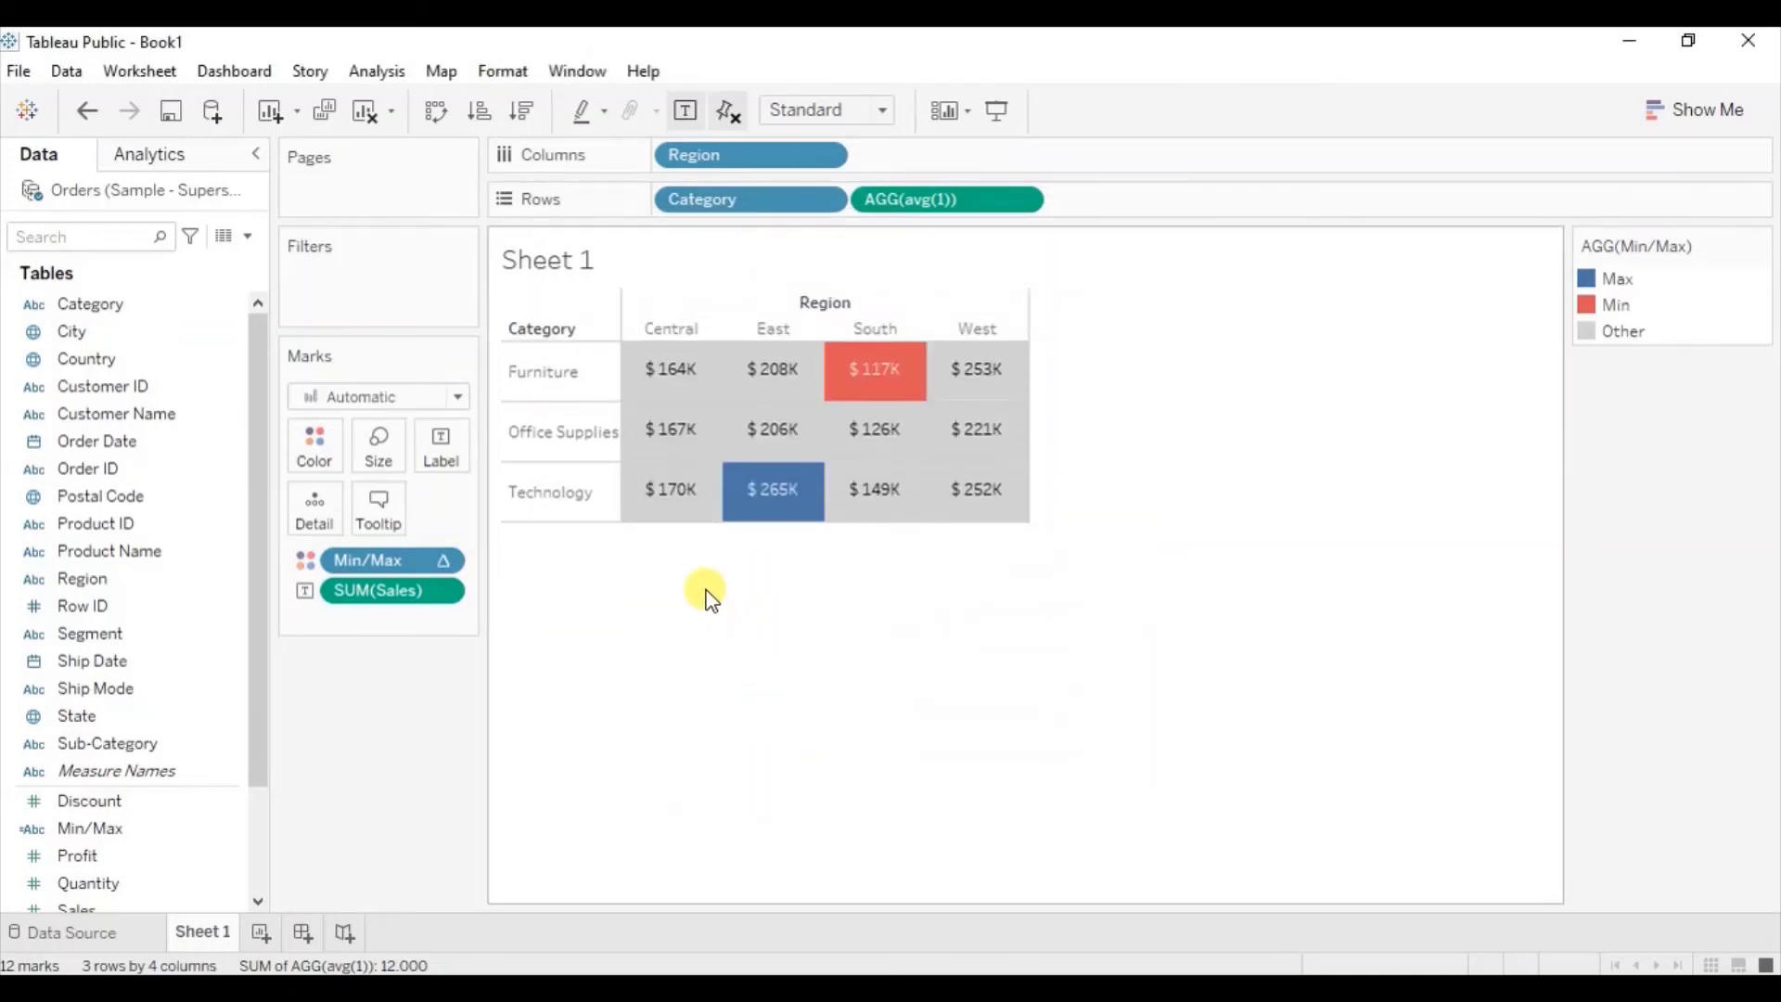
Format the sheet borders so the row divider's pane line is white
mouse_move(677, 360)
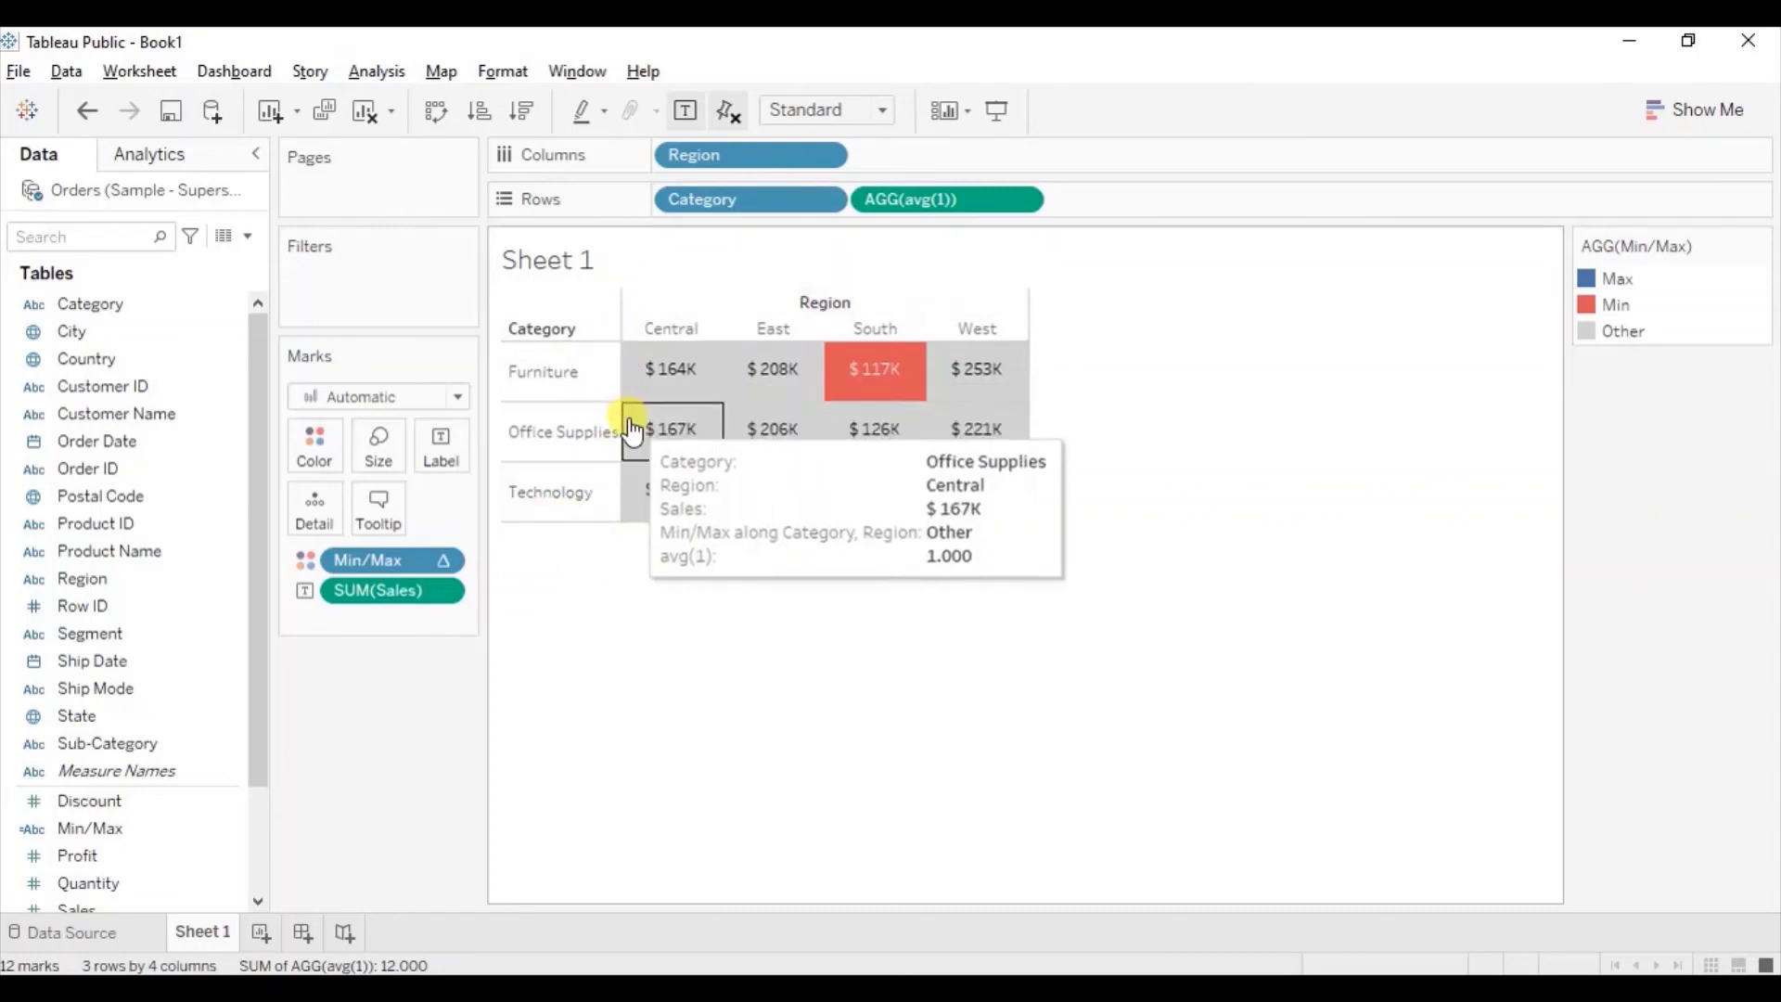
mouse_move(632, 487)
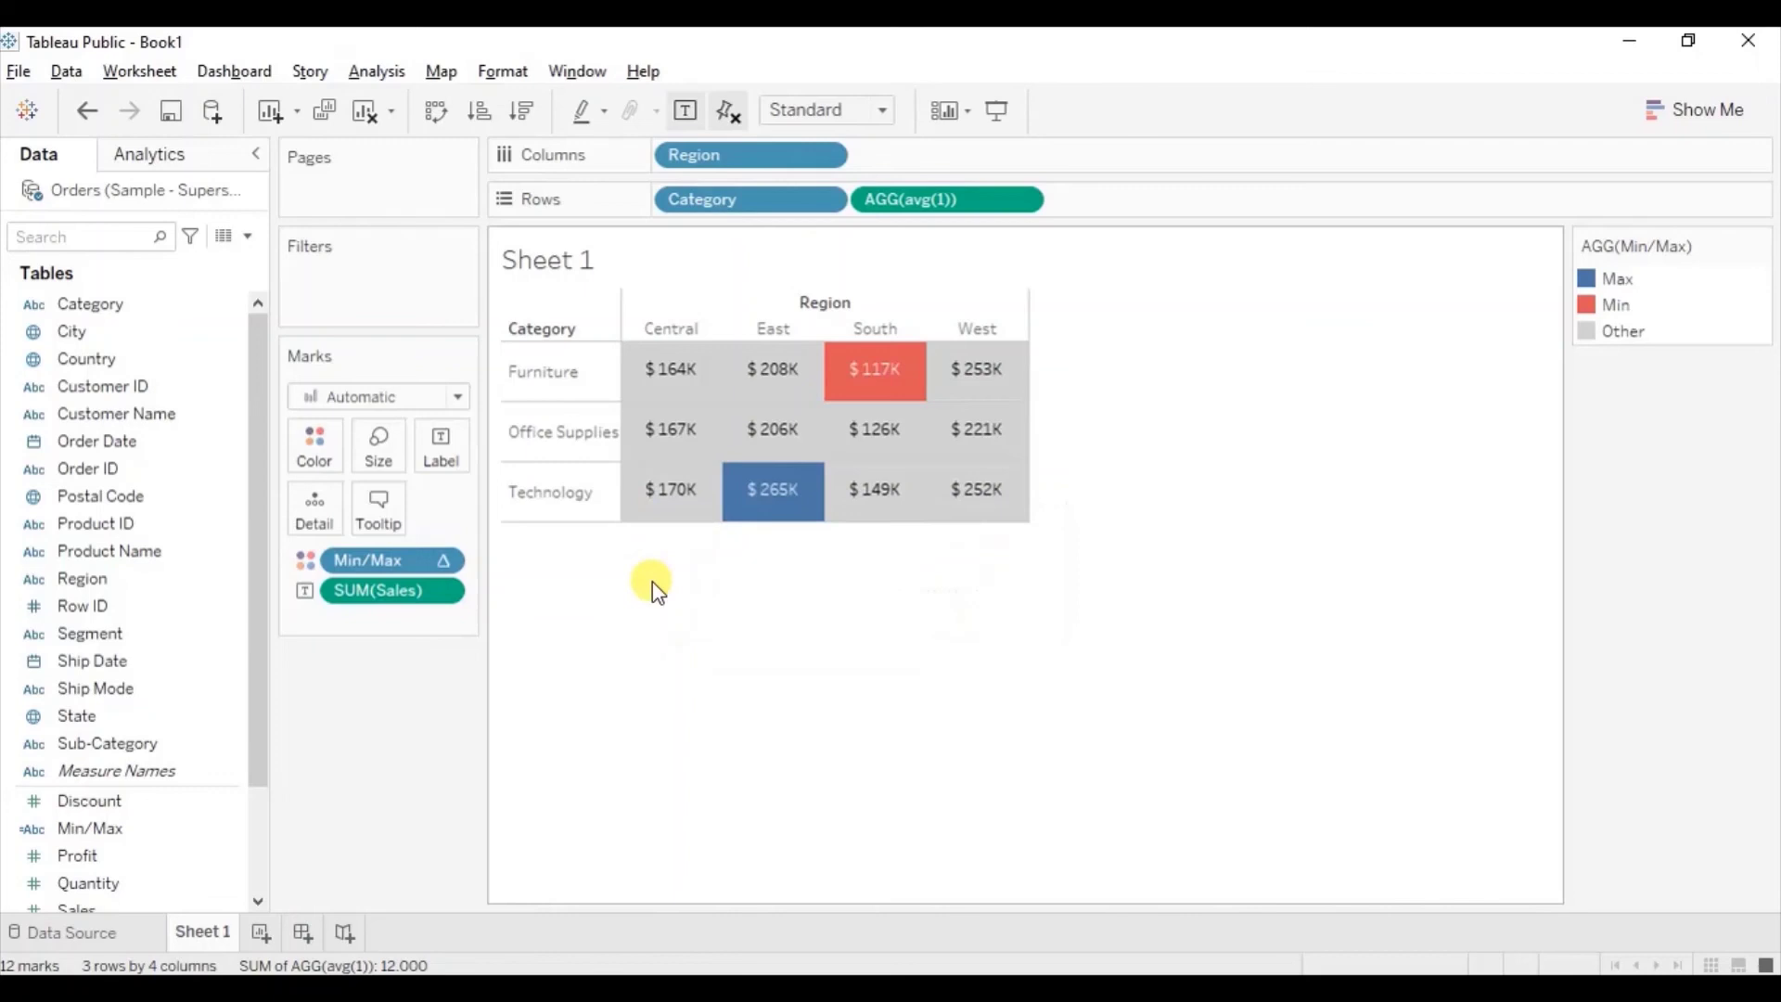
right_click(666, 398)
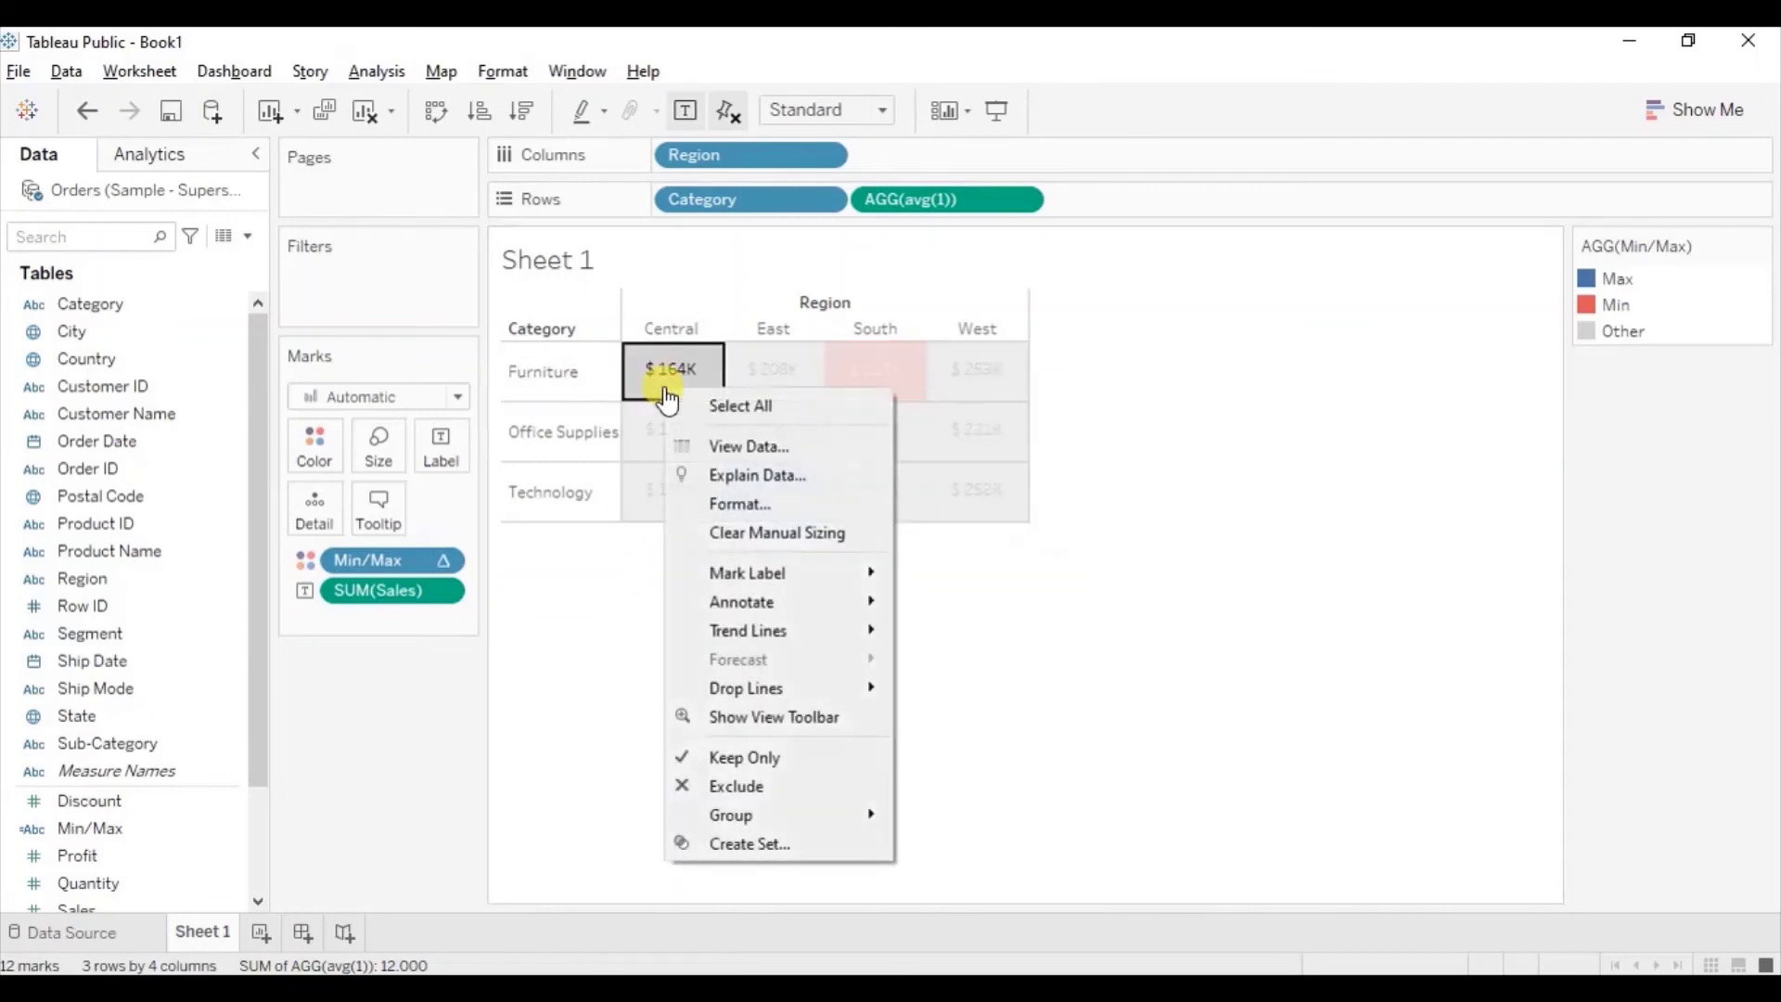
left_click(731, 506)
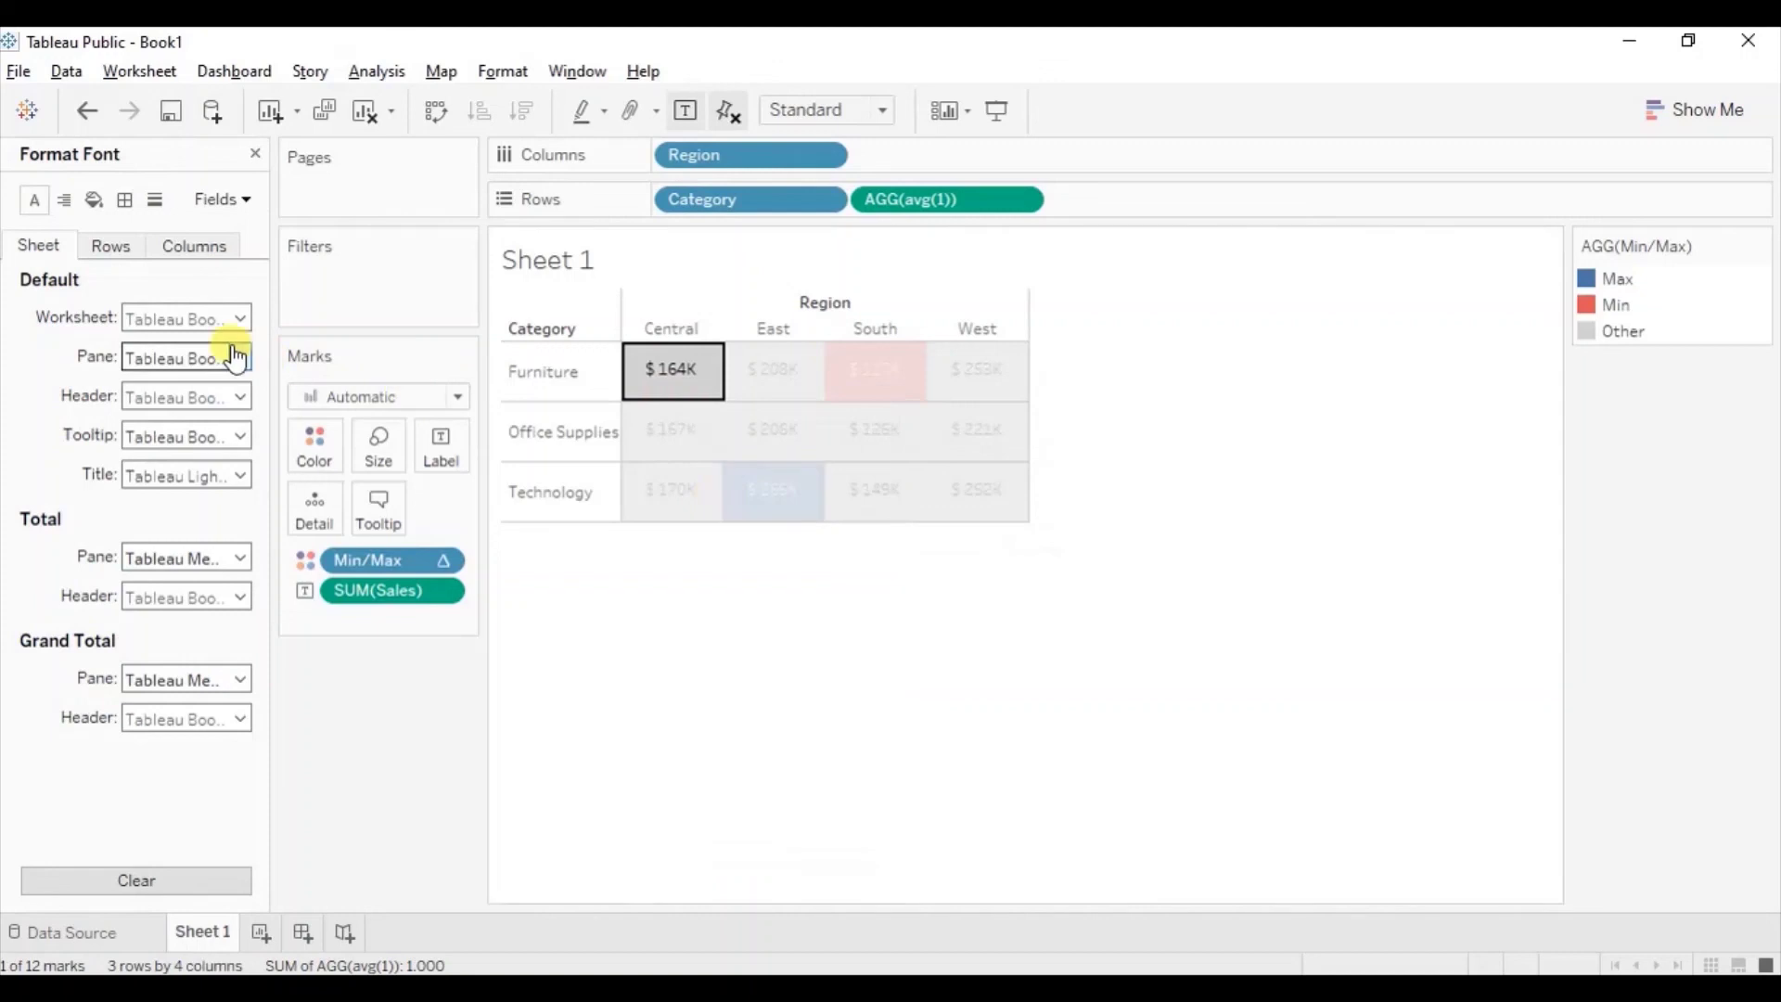
left_click(127, 203)
scroll(253, 721, "down", 3)
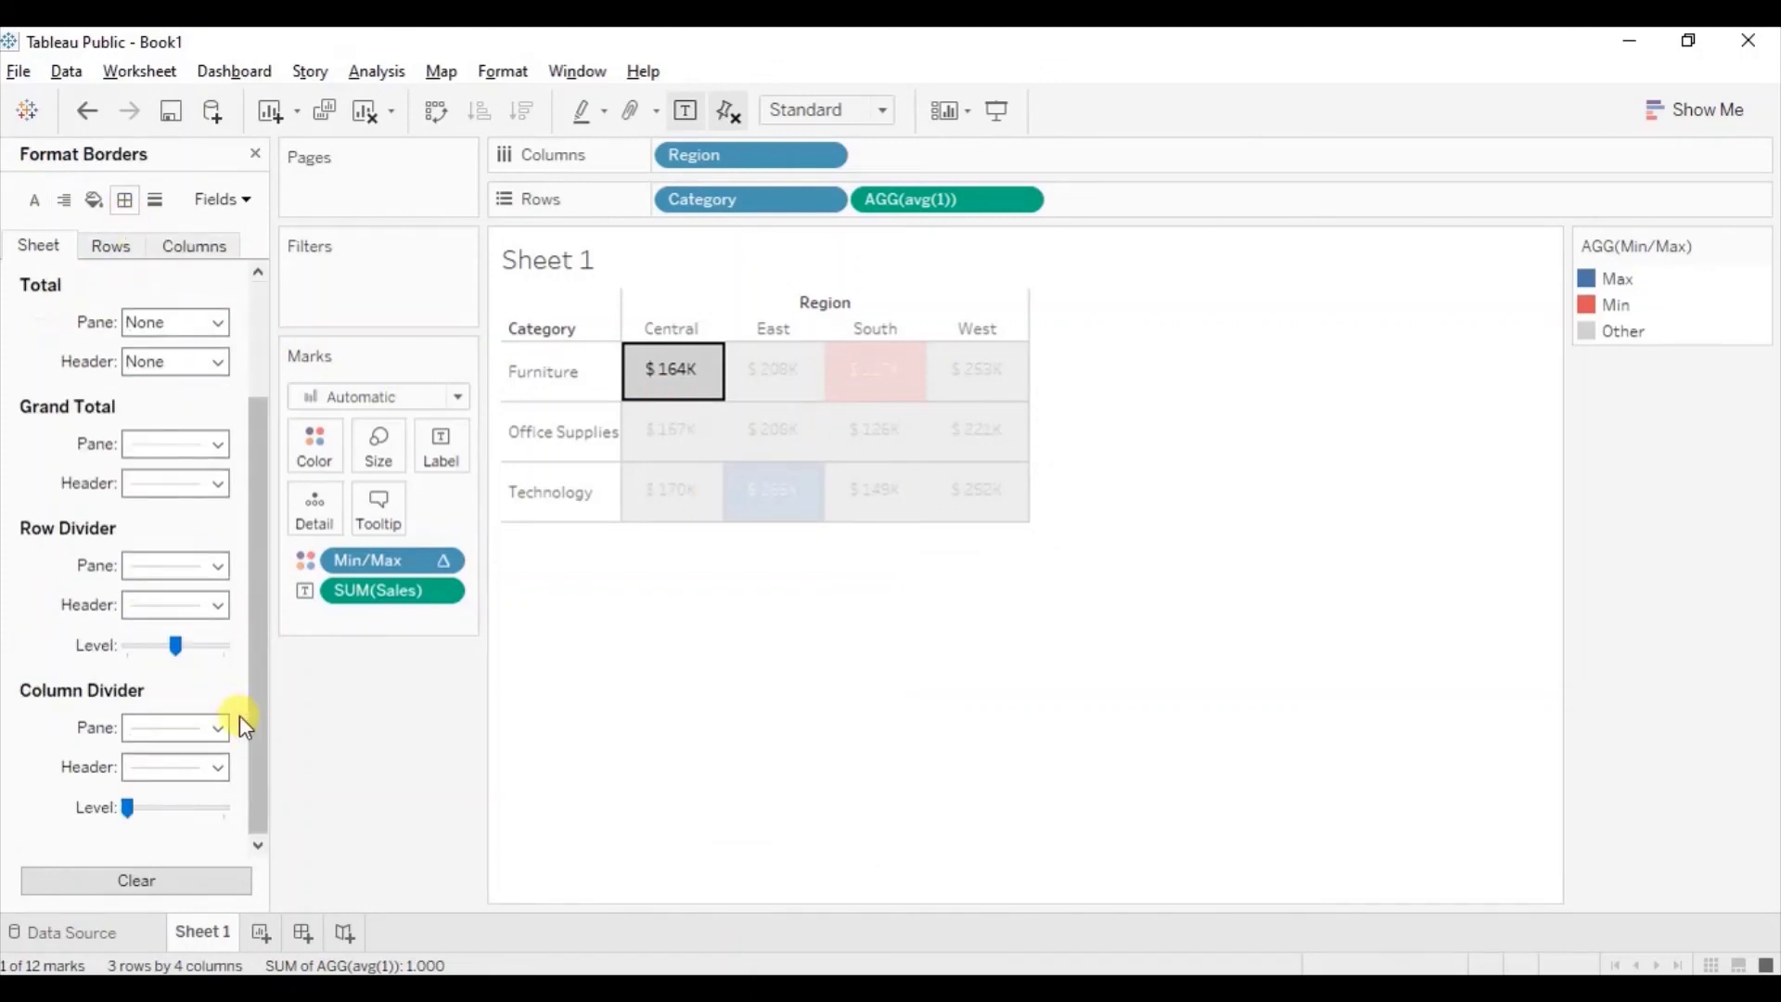
left_click(218, 567)
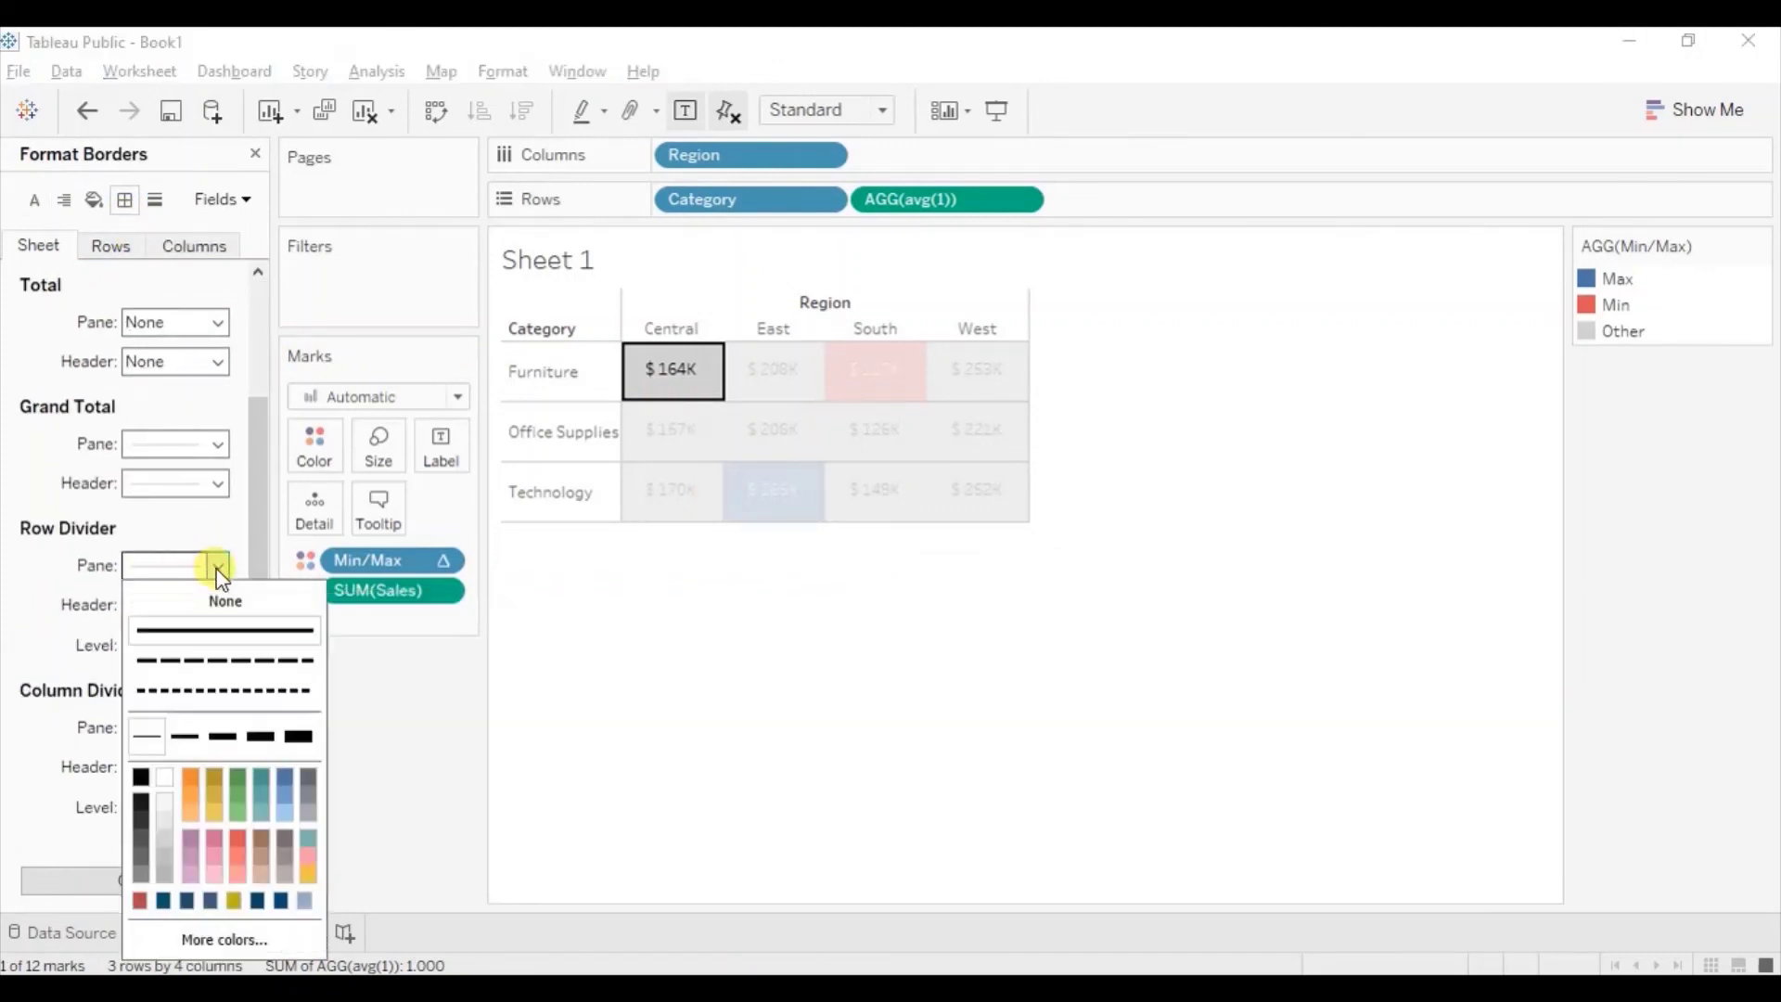
left_click(164, 779)
left_click(75, 693)
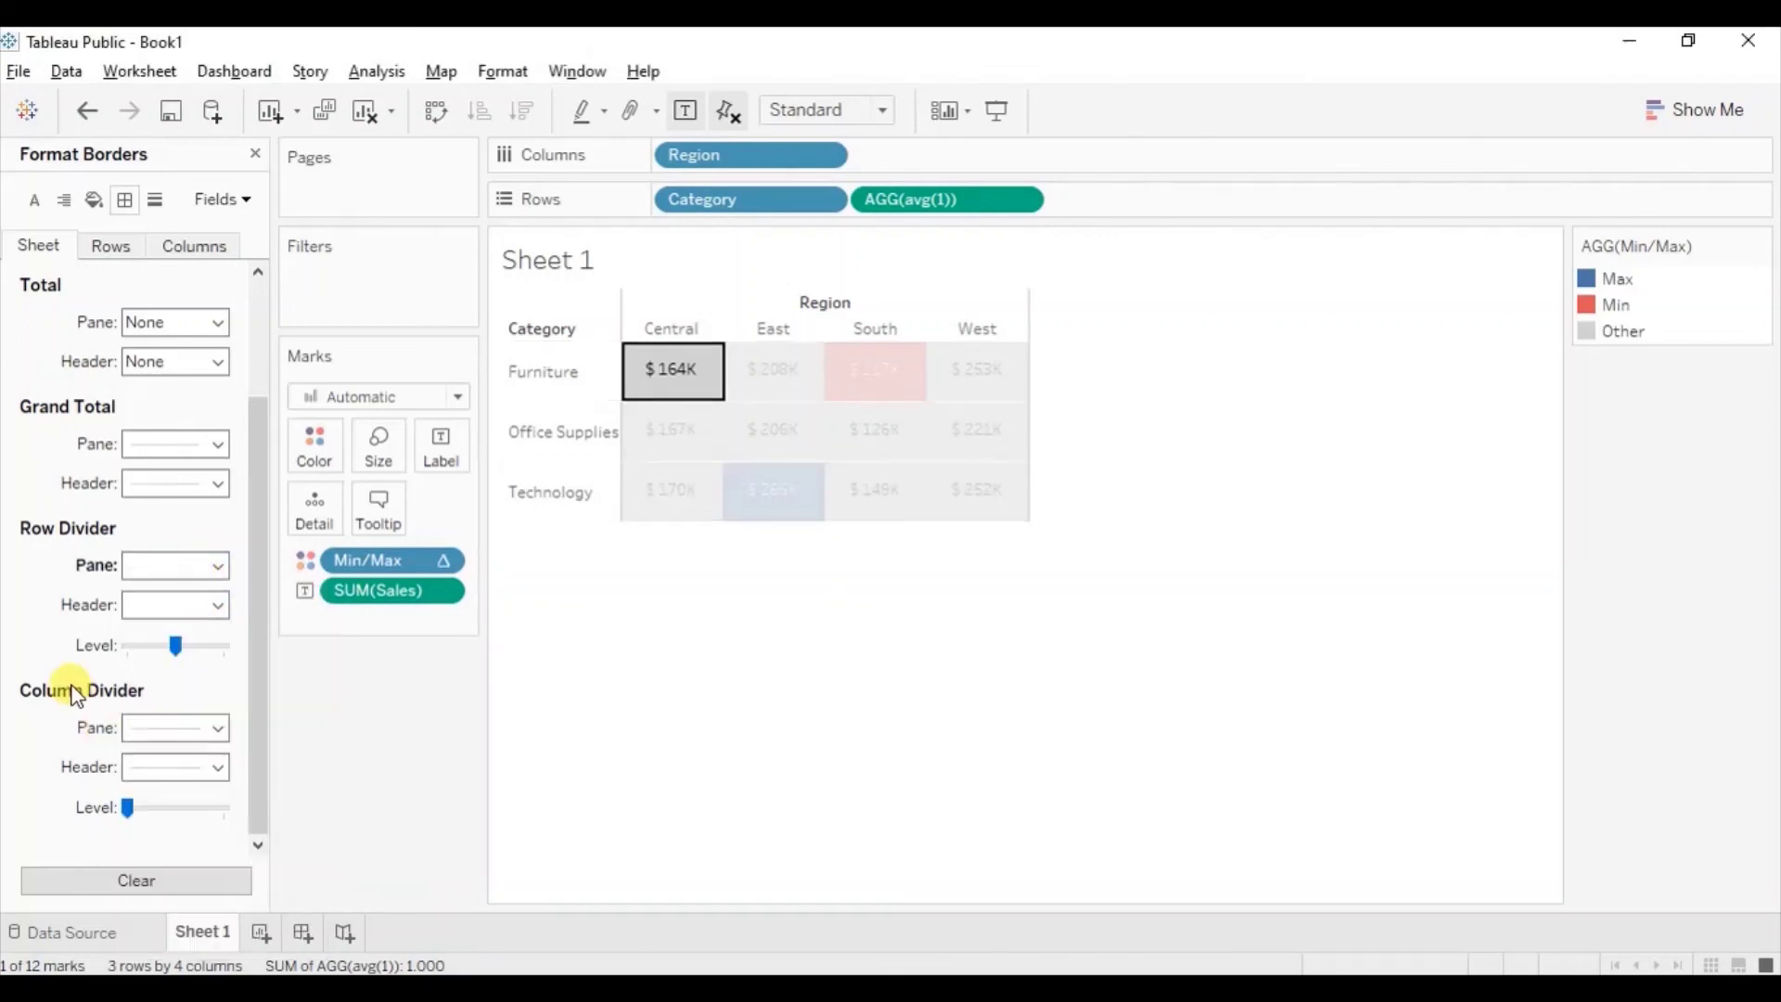
Set the column divider's pane border to white
left_click(146, 727)
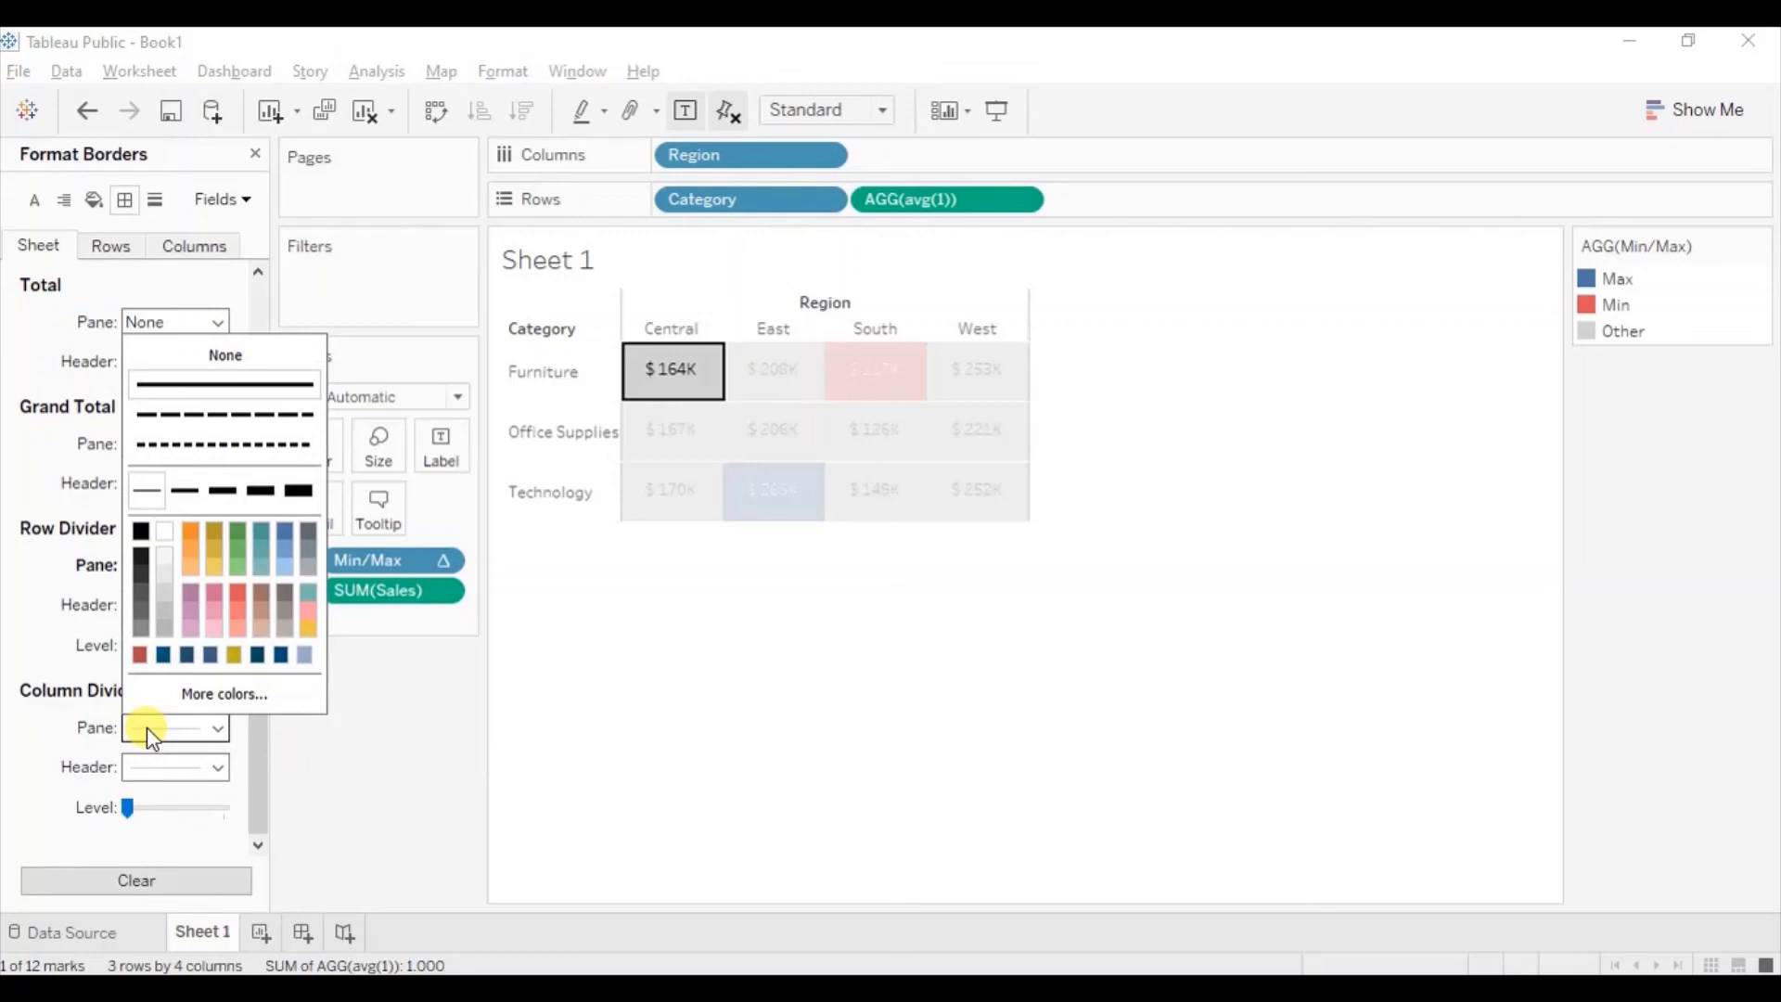
left_click(165, 531)
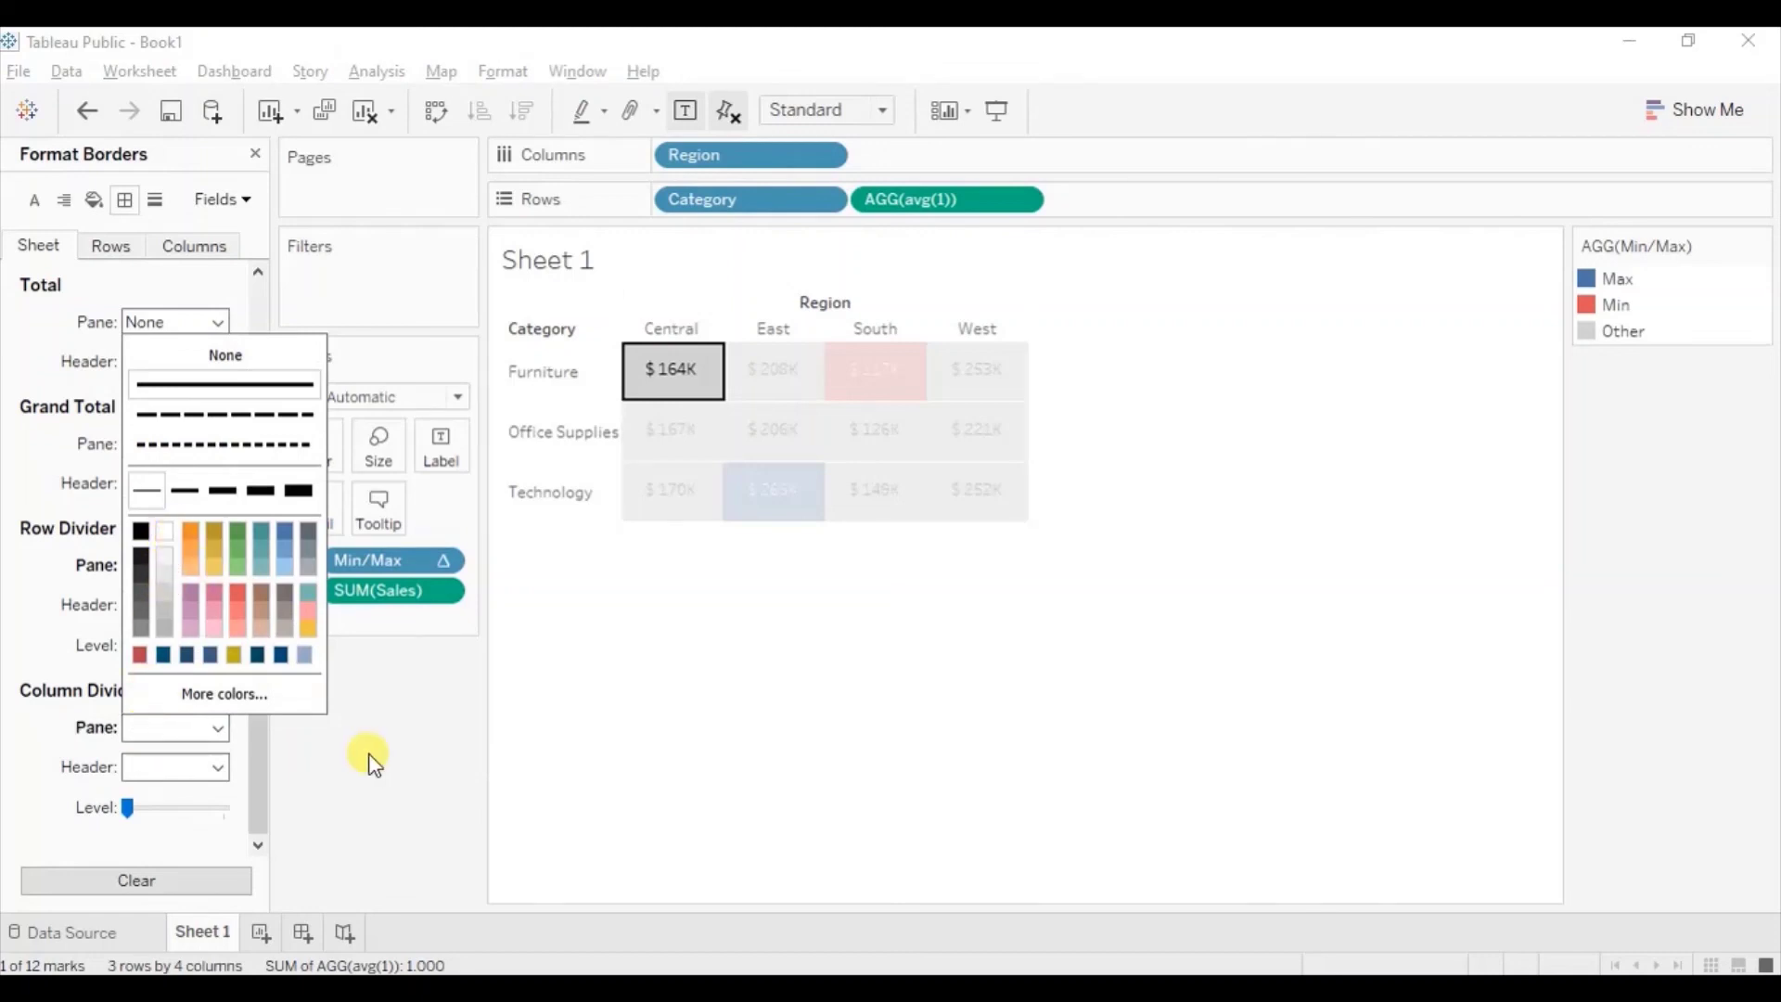
left_click(412, 756)
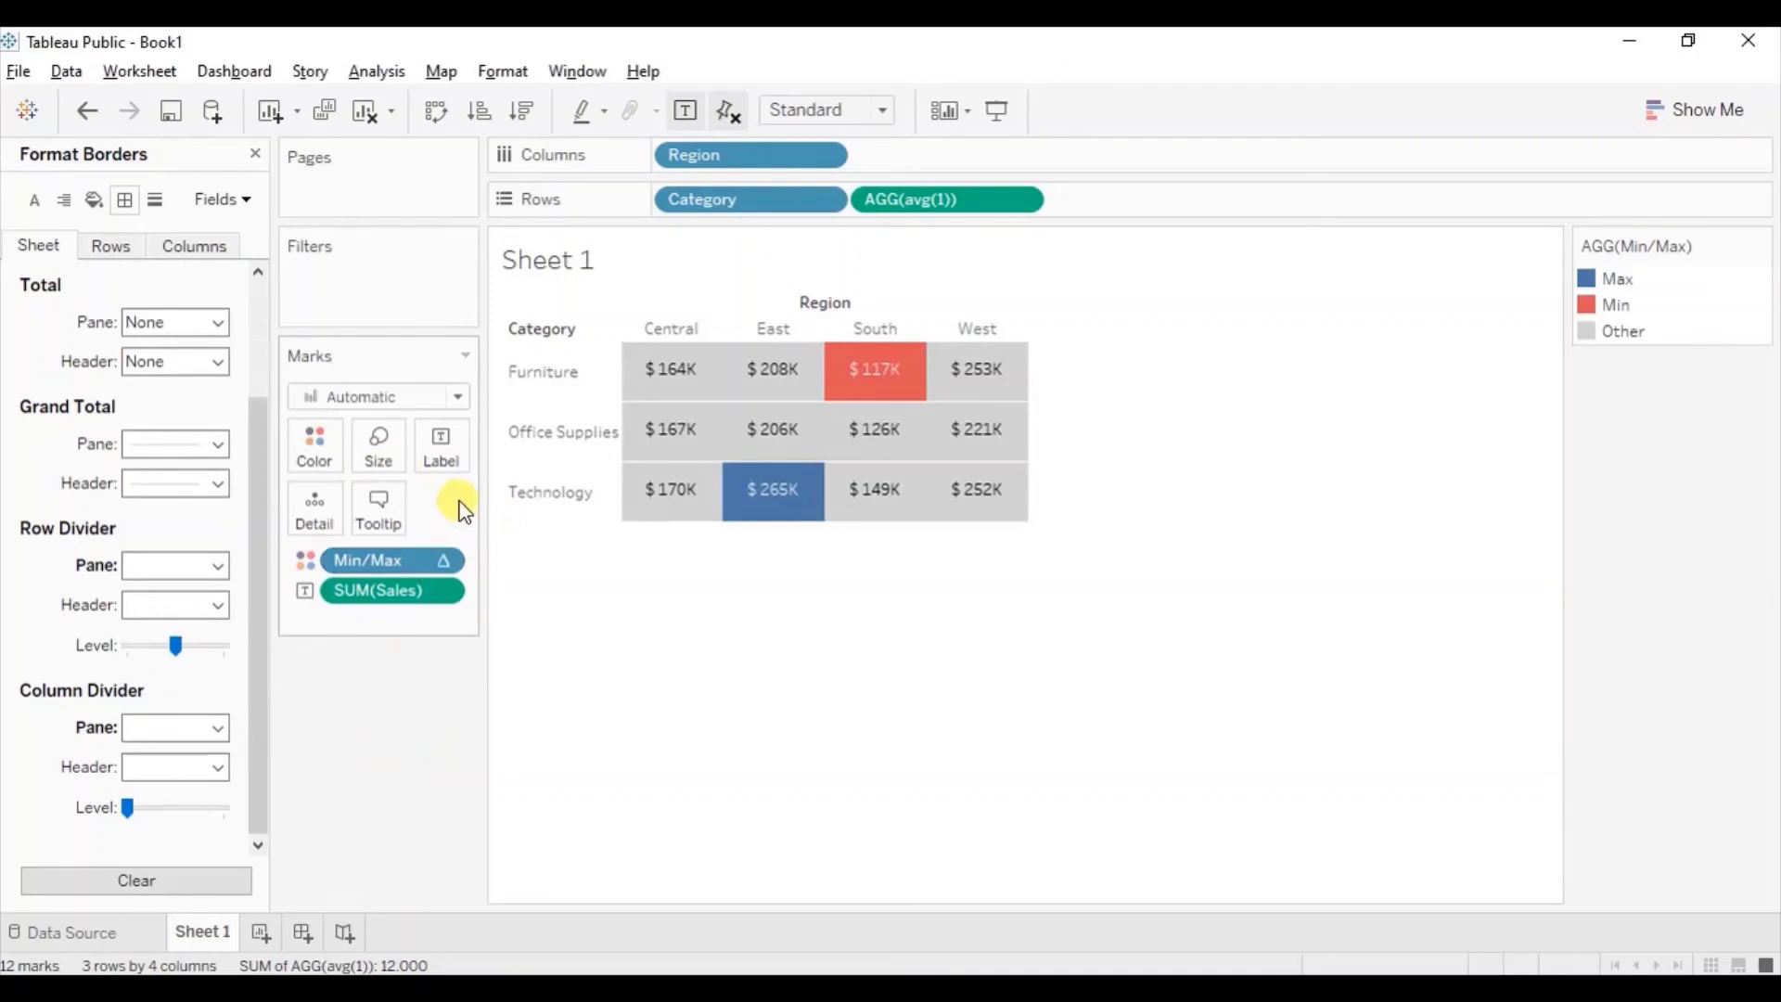
Reduce the mark size slightly from the maximum to leave thin white gaps between the region columns
mouse_move(712, 394)
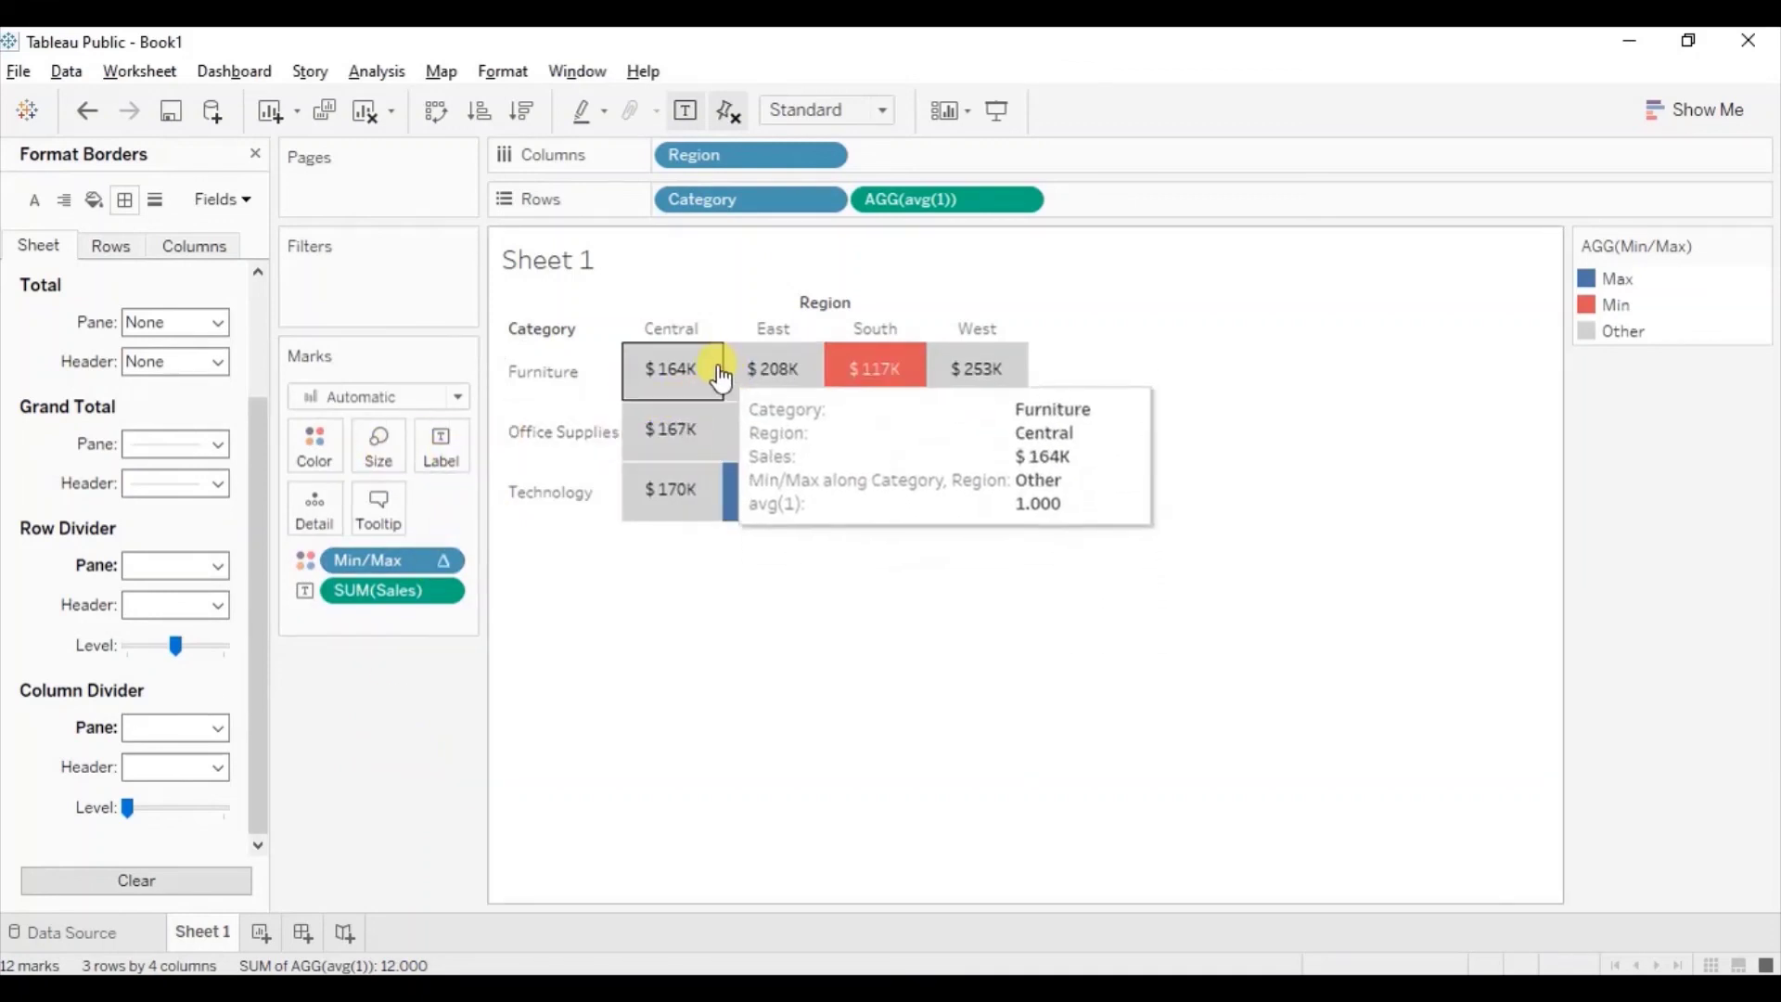
left_click(390, 438)
left_click_drag(595, 516, 591, 515)
left_click(697, 584)
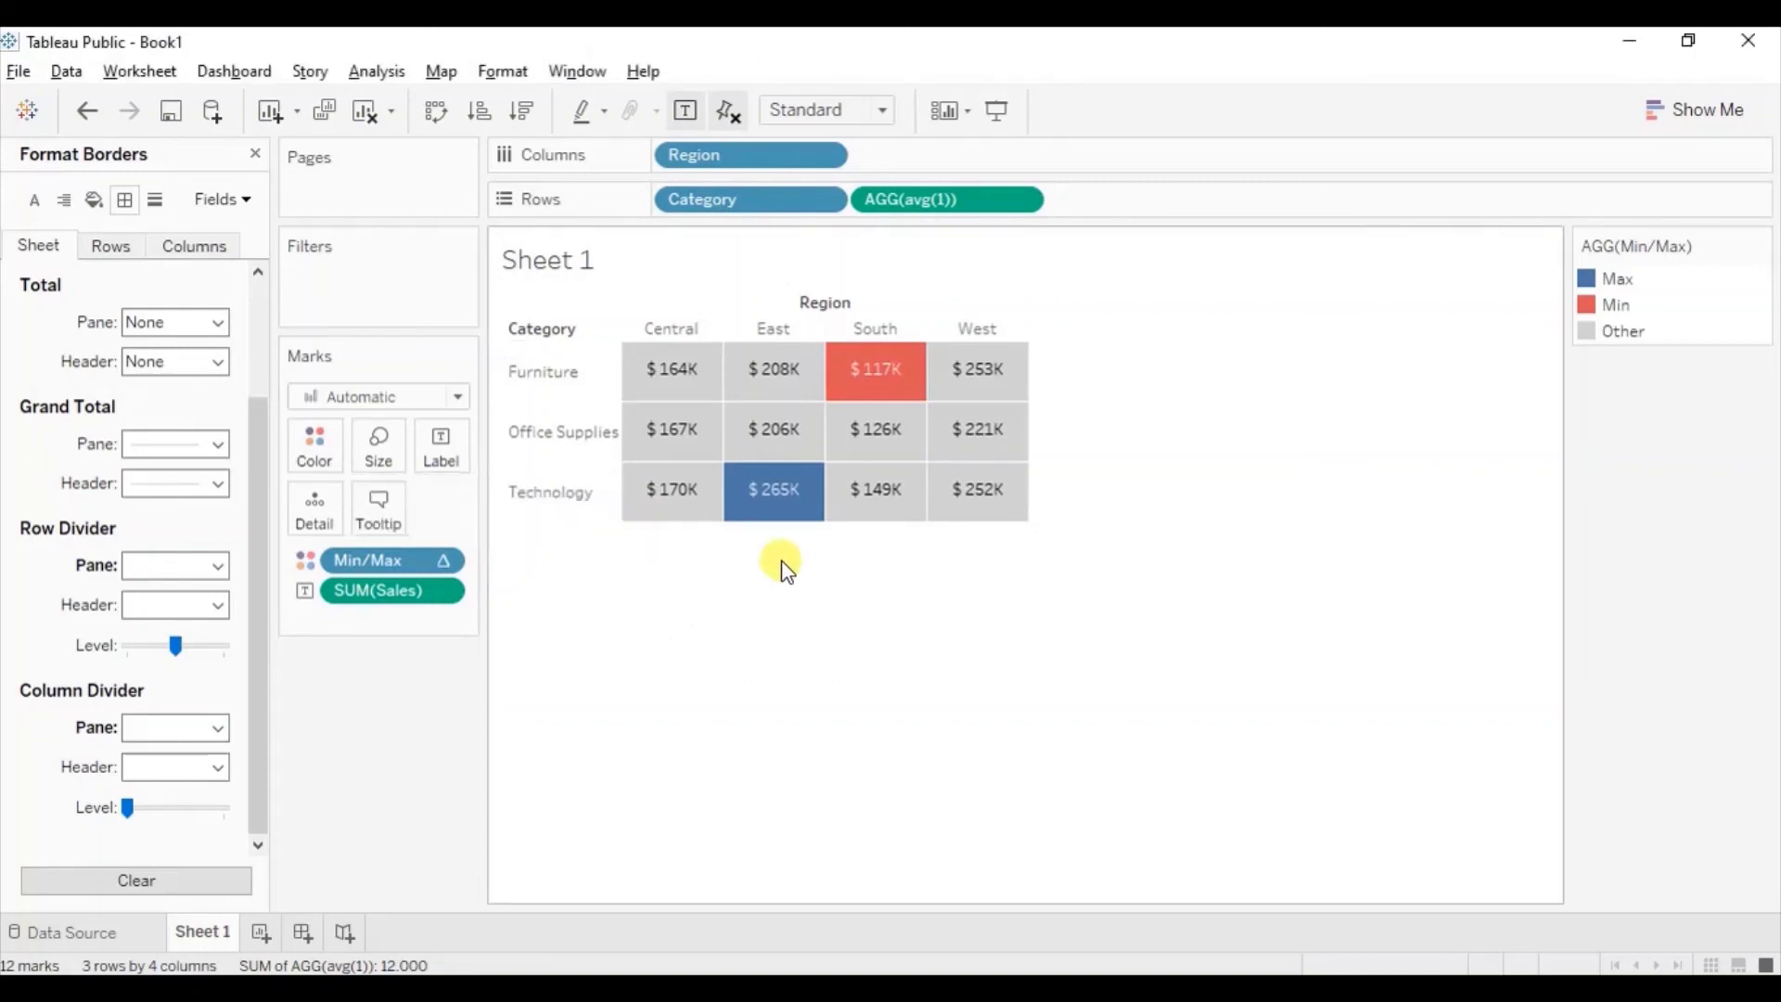